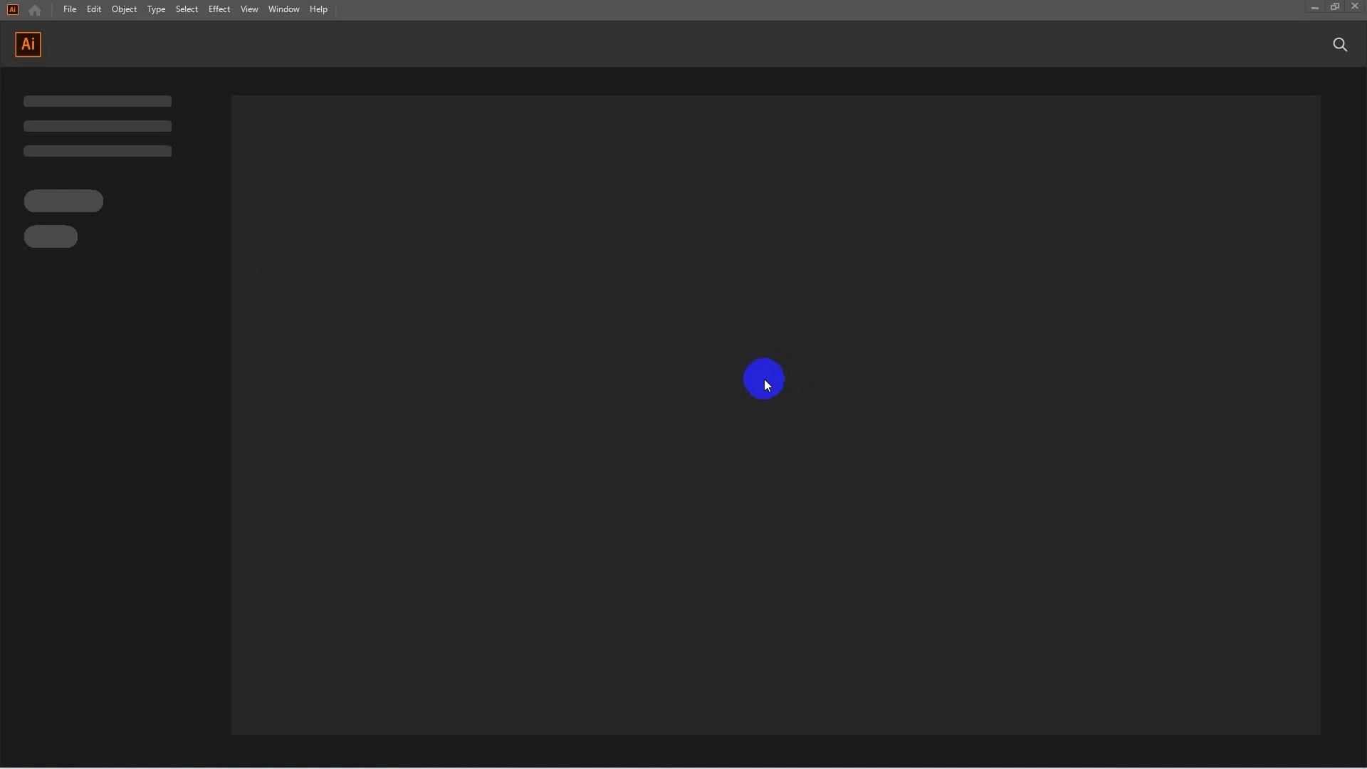
# Step: Start a new document and name it GRAPHICS
pyautogui.click(69, 9)
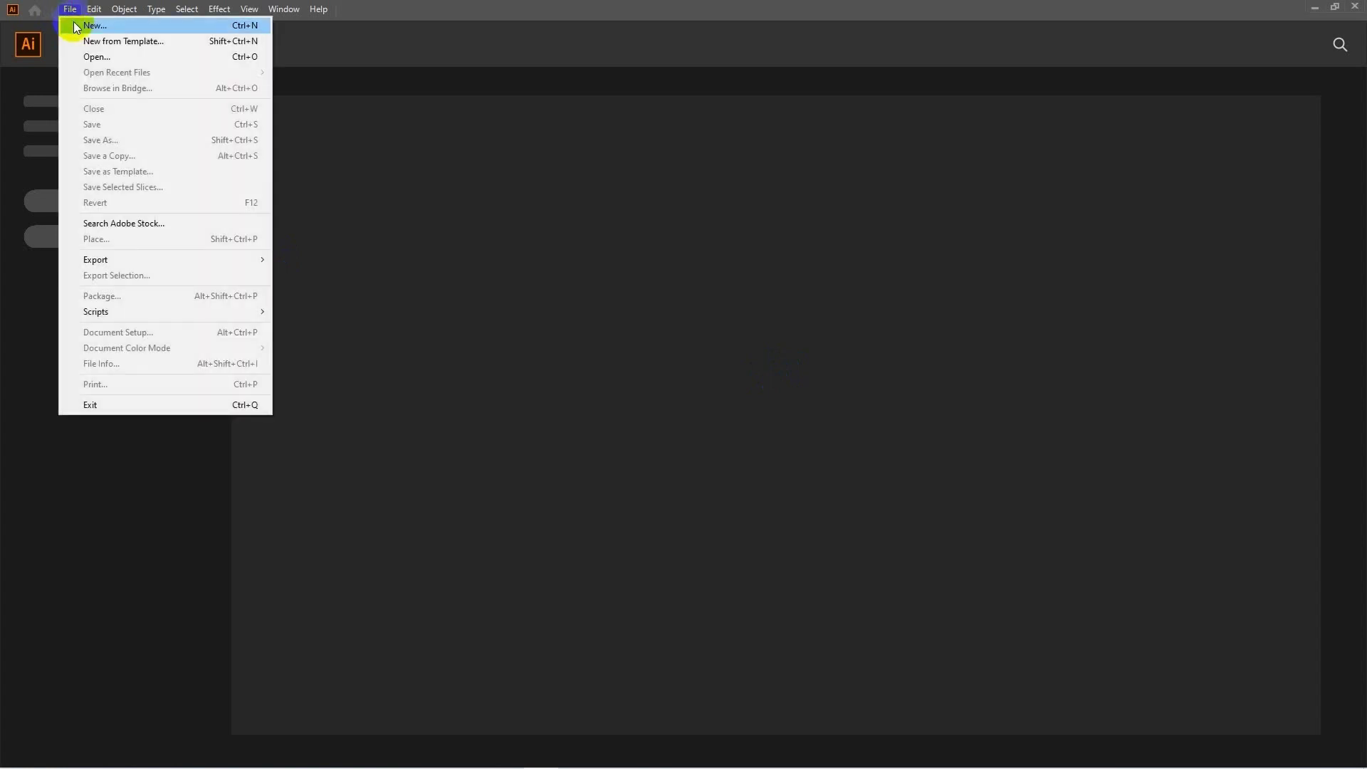
pyautogui.click(96, 27)
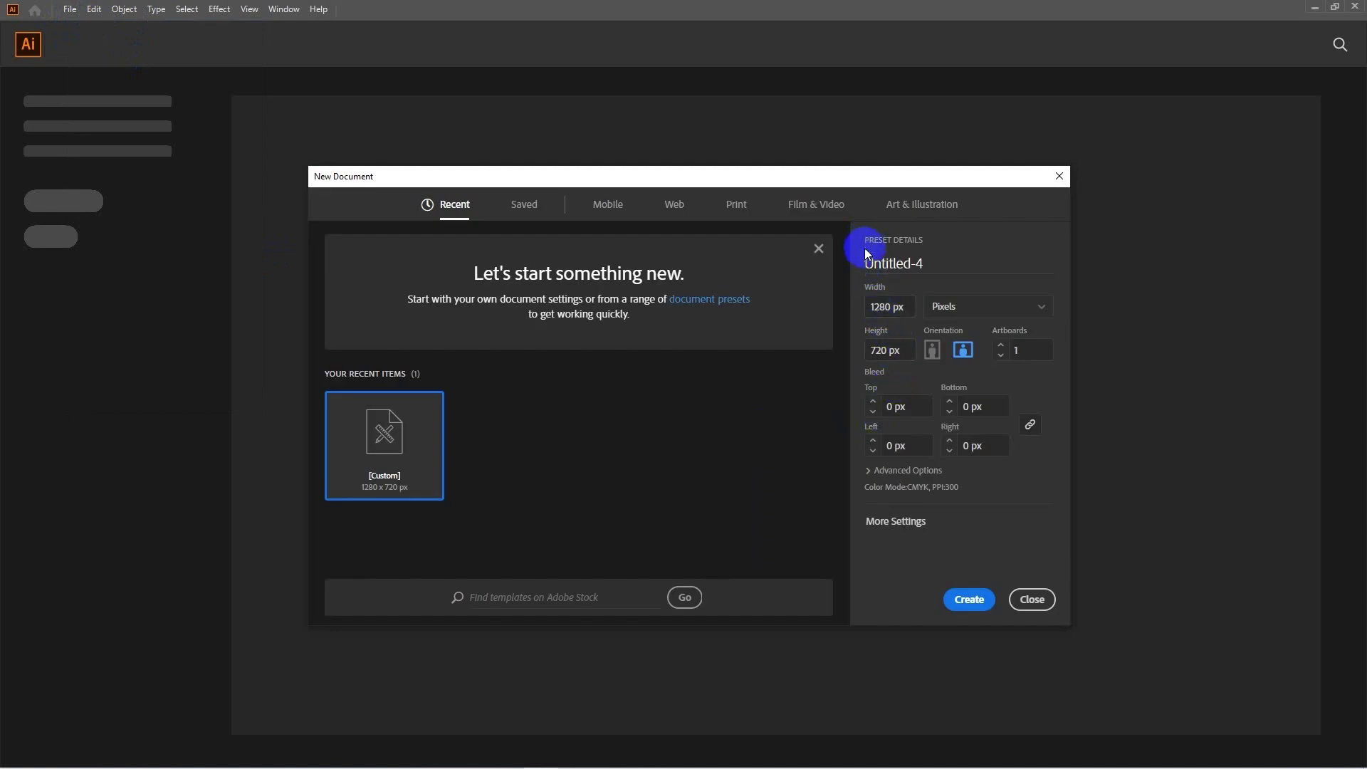
pyautogui.click(934, 264)
pyautogui.write('GRAPHI')
pyautogui.write('CS')
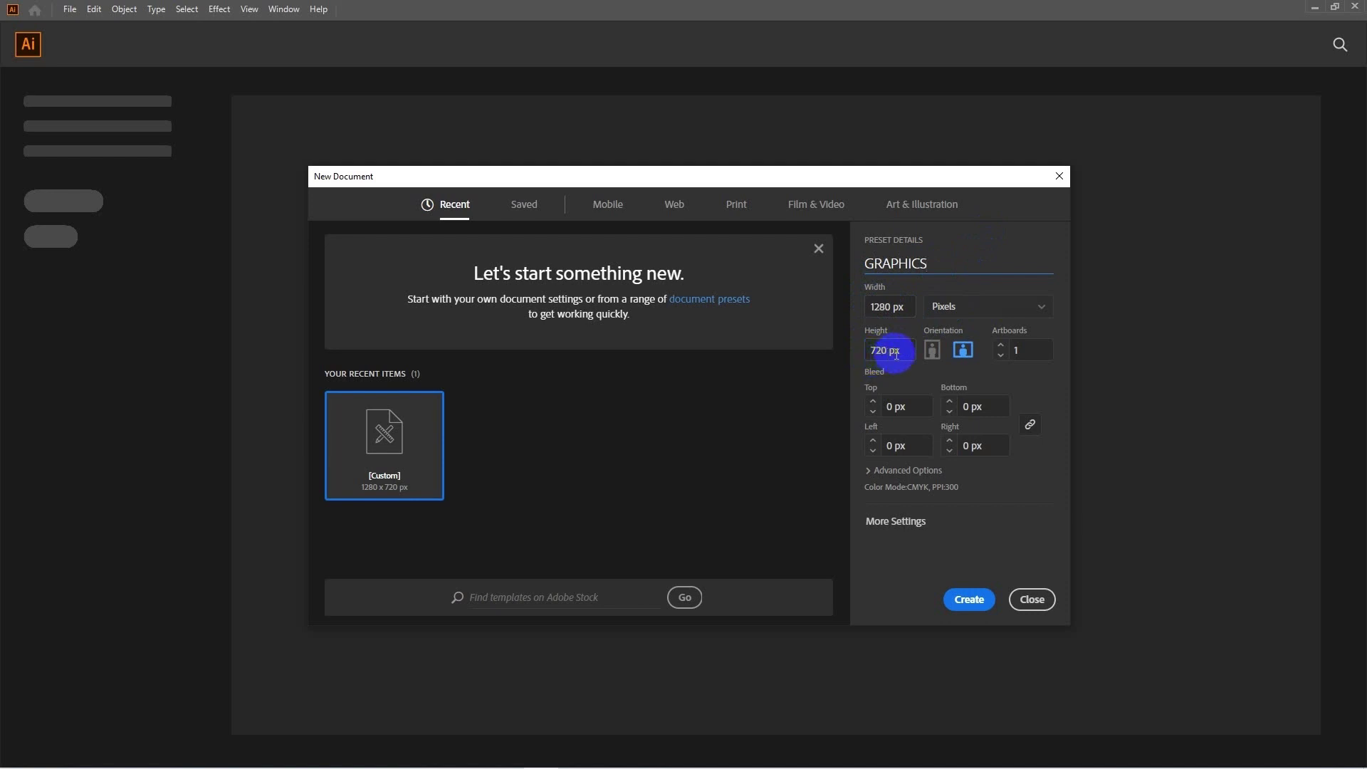
# Step: Try inches as the units, then return to pixels at 1280 × 720 px
pyautogui.click(1043, 312)
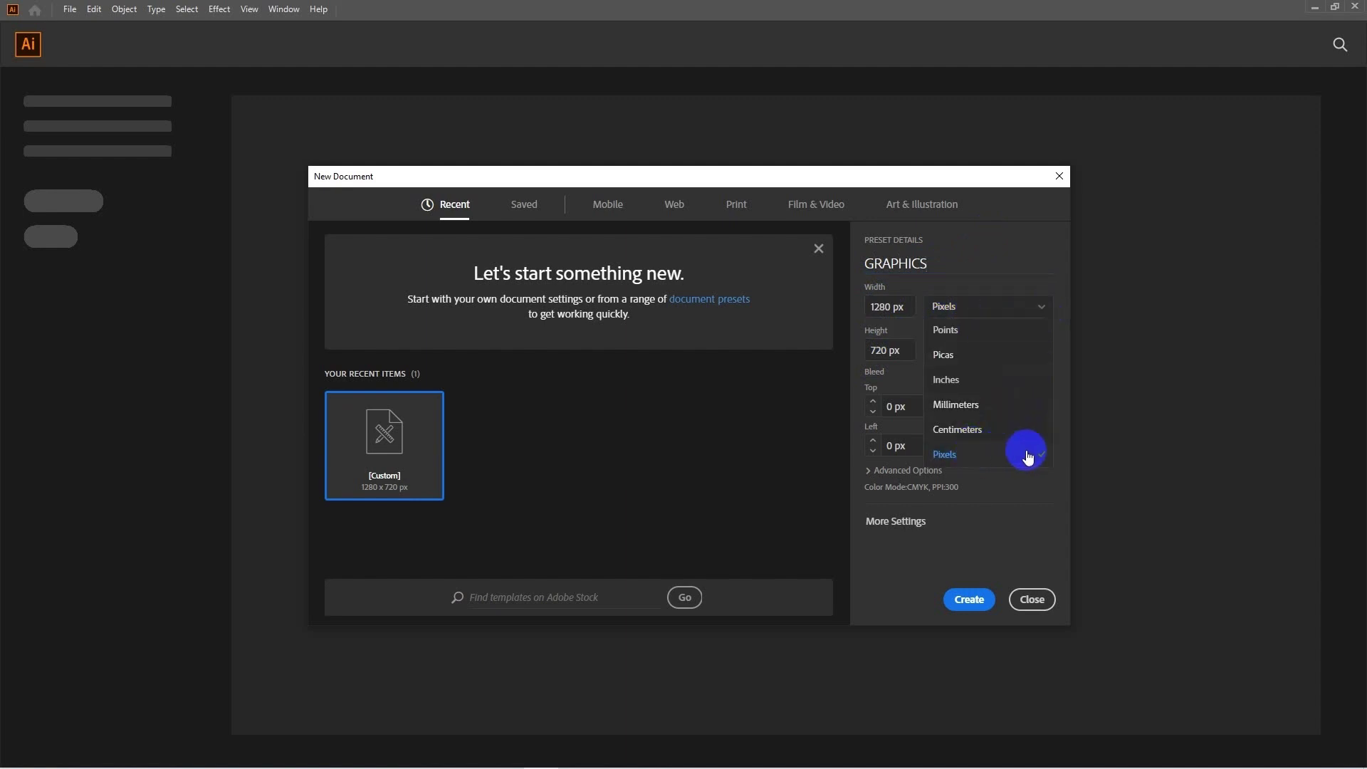
pyautogui.click(956, 385)
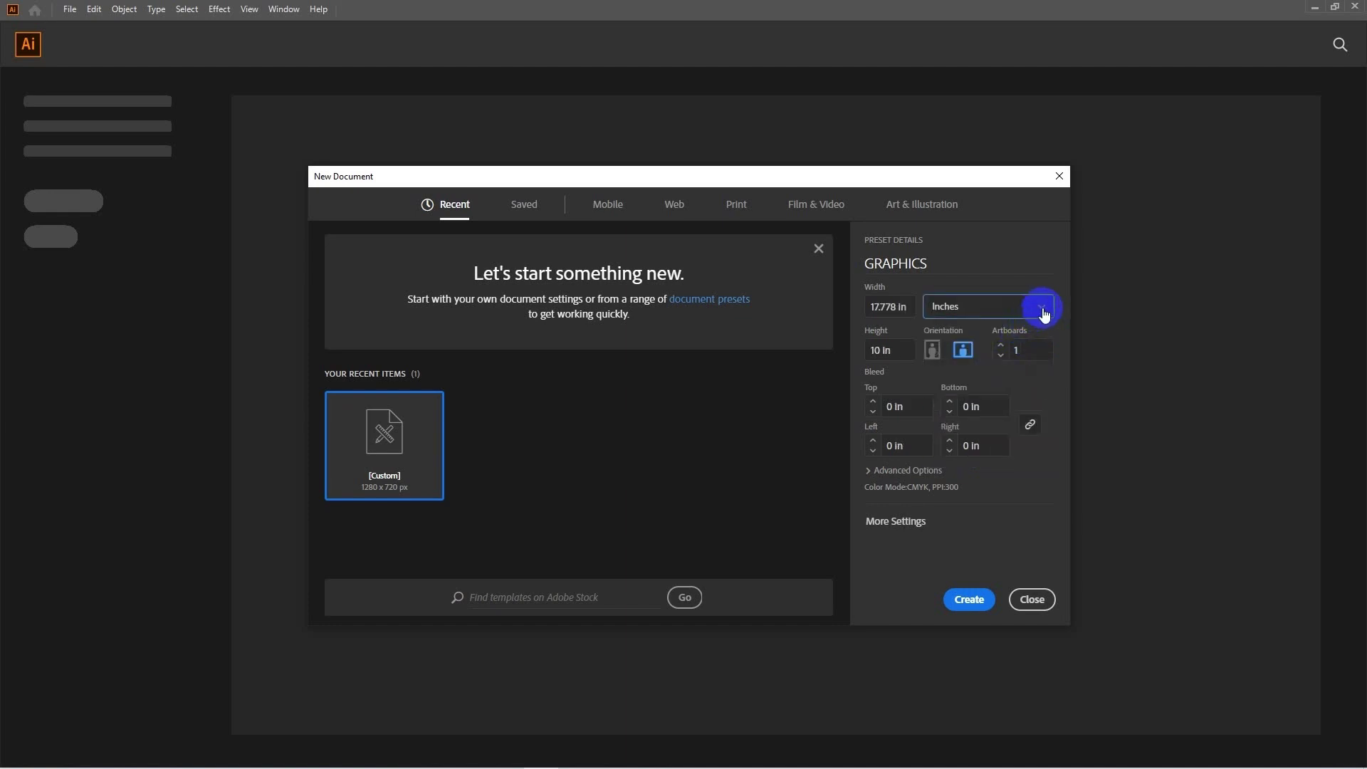
pyautogui.click(1043, 314)
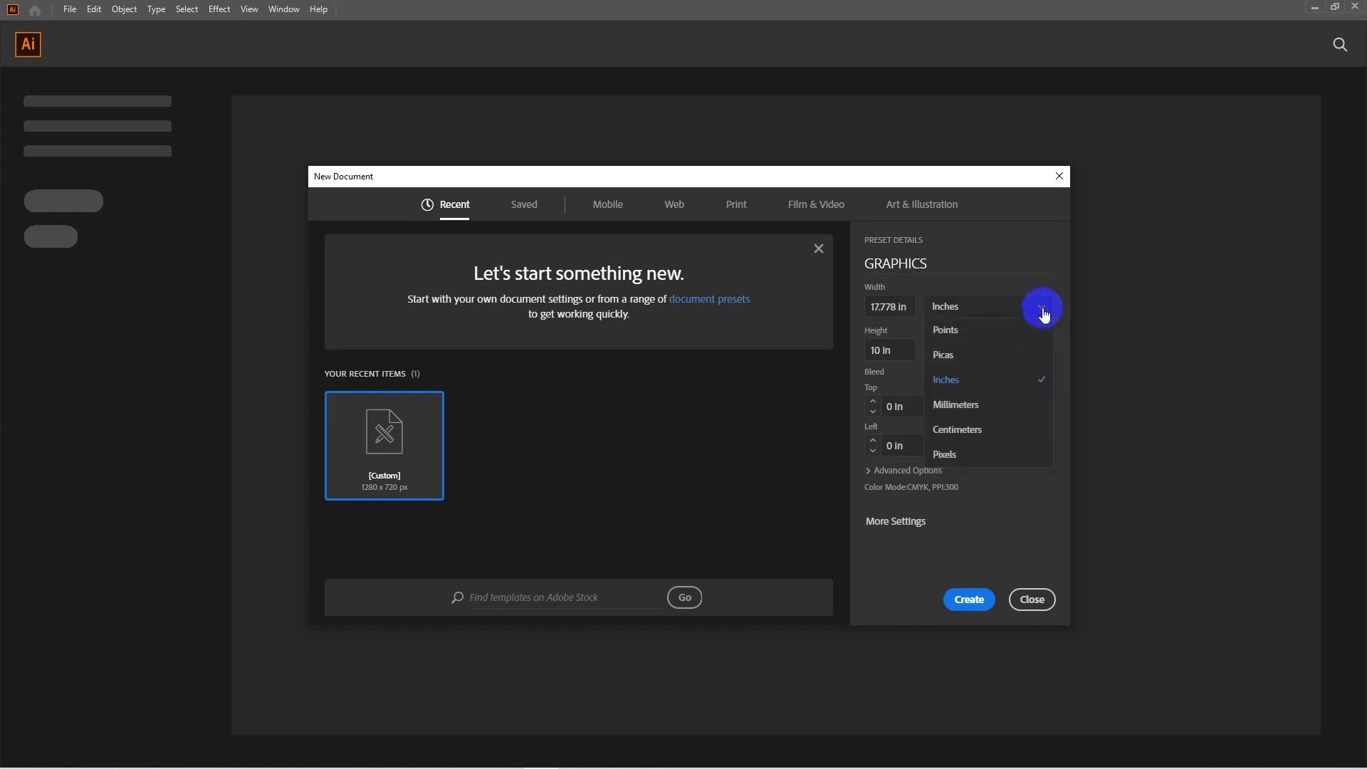
pyautogui.click(959, 454)
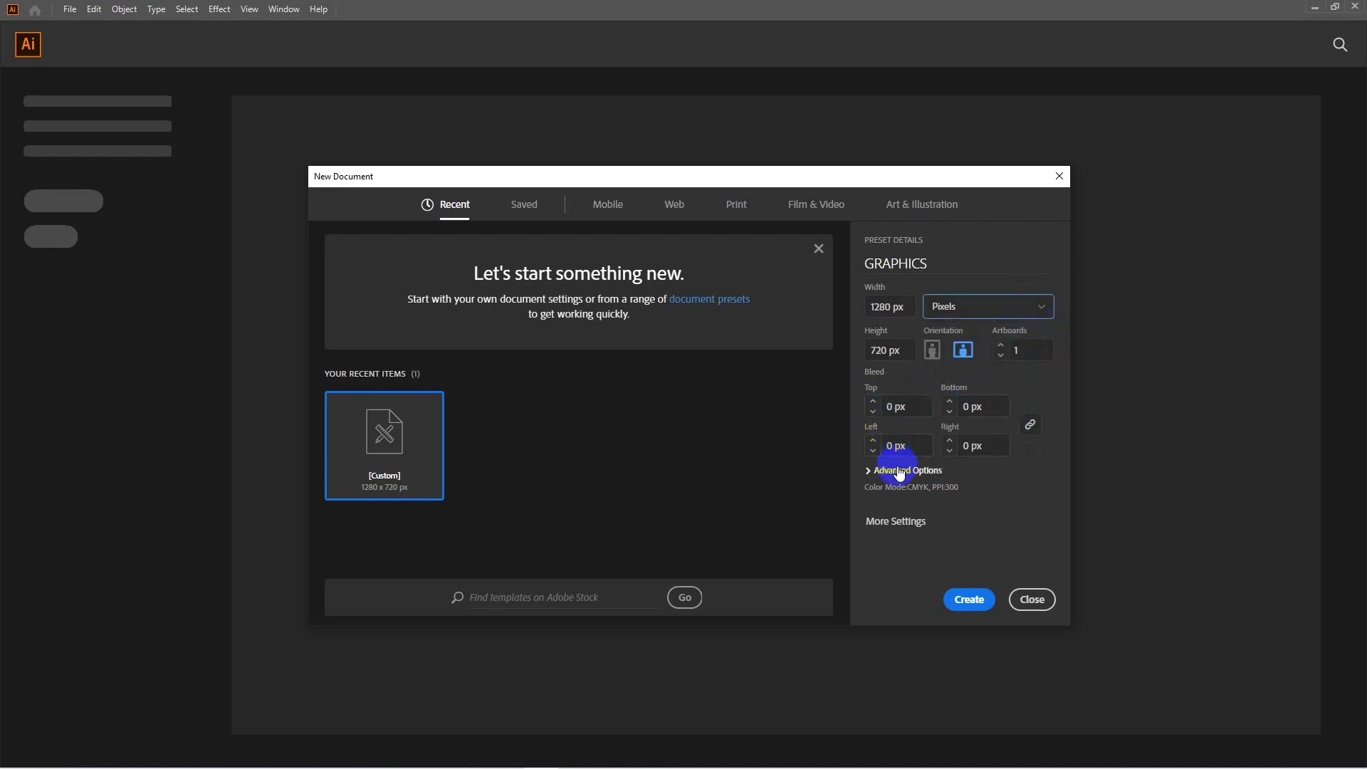
# Step: In Advanced Options, set the colour mode to CMYK after briefly trying RGB
pyautogui.click(894, 472)
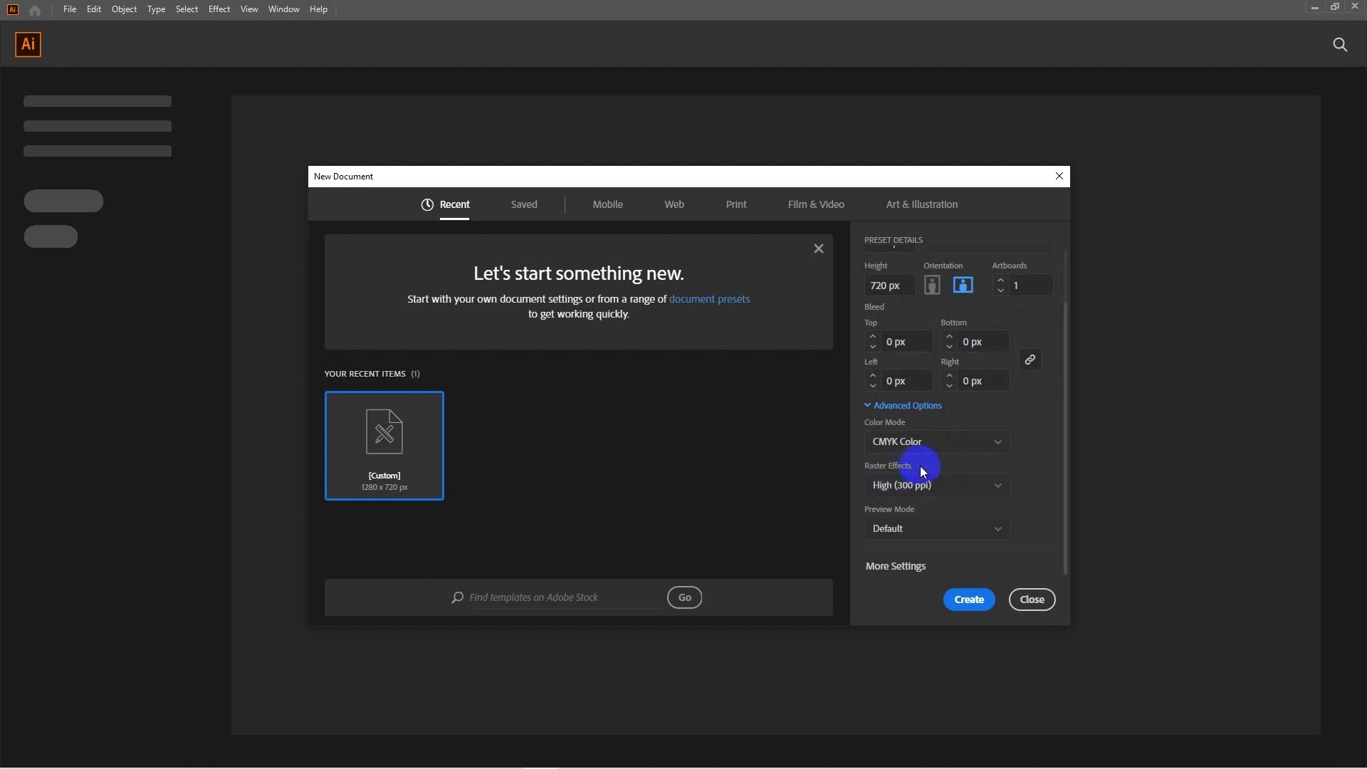
pyautogui.click(998, 446)
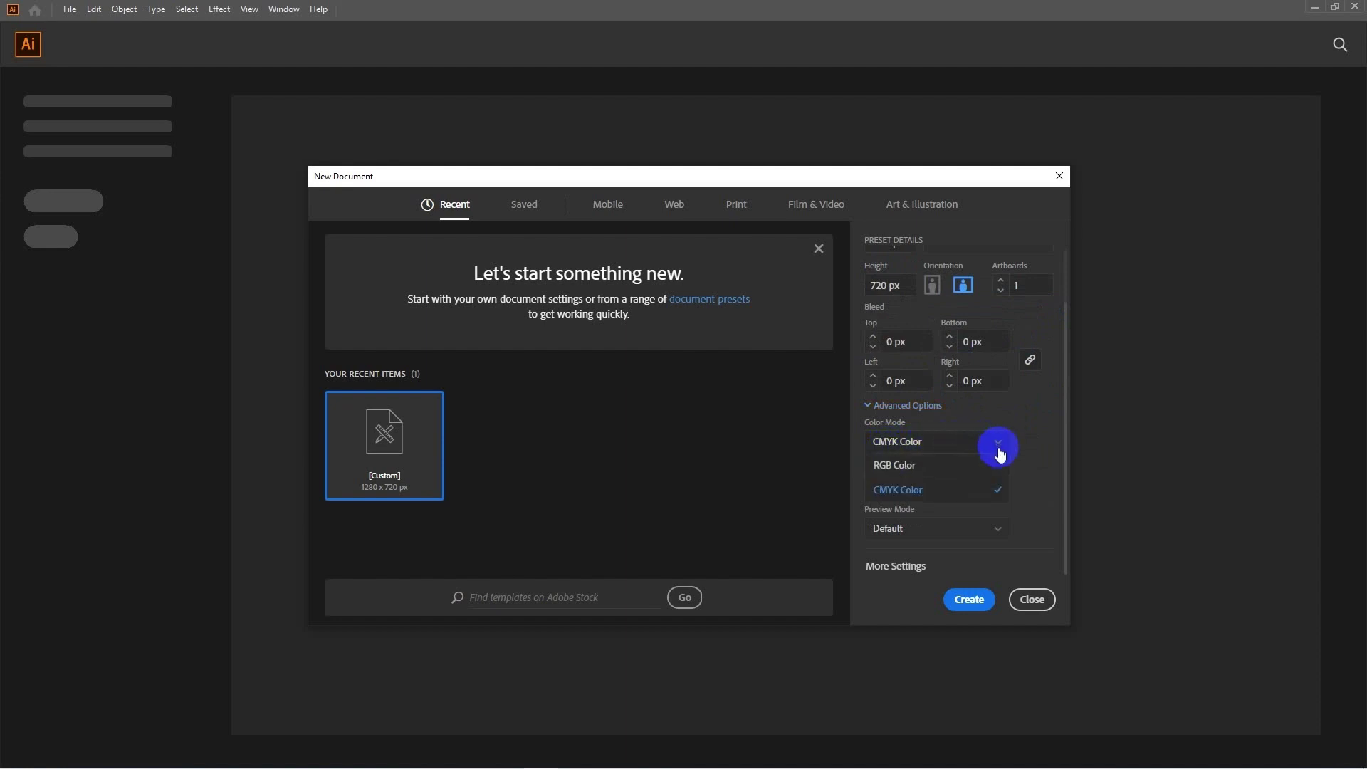
pyautogui.click(918, 467)
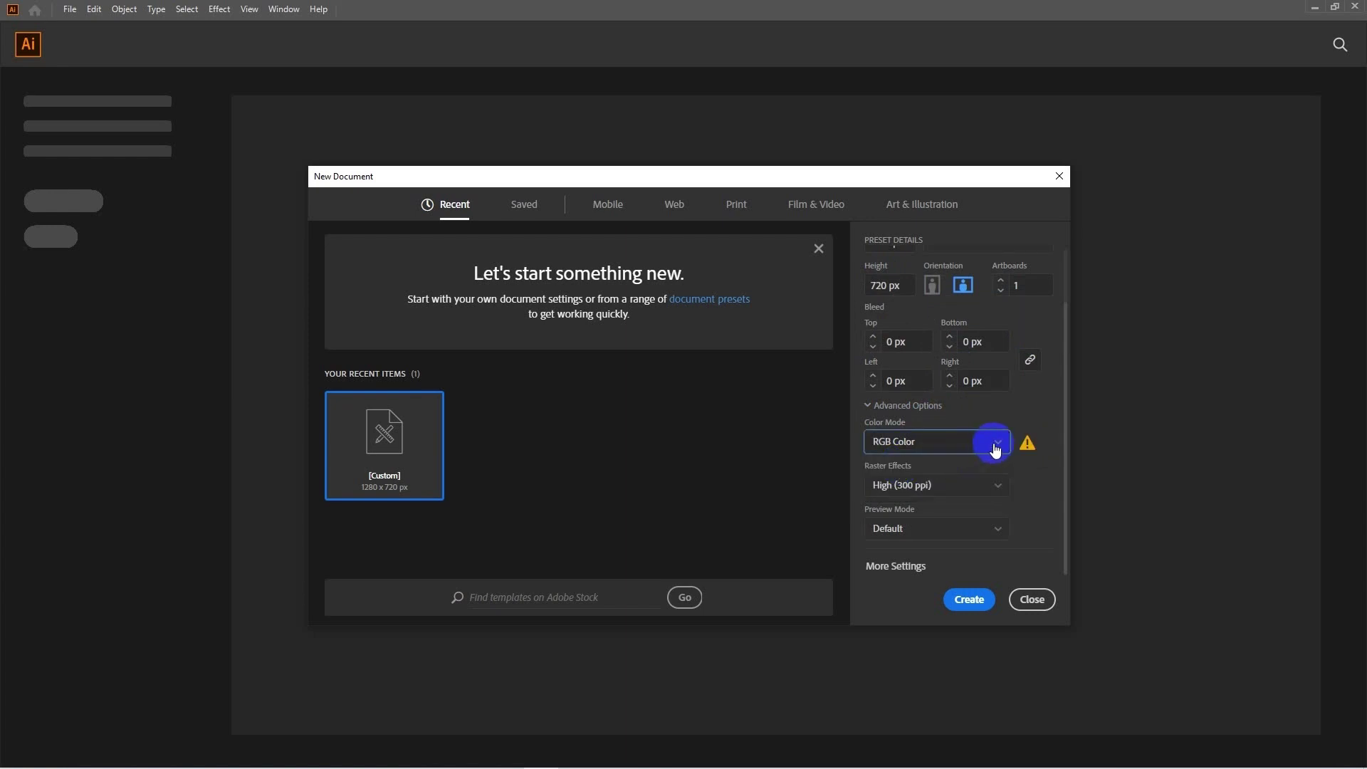
pyautogui.click(998, 446)
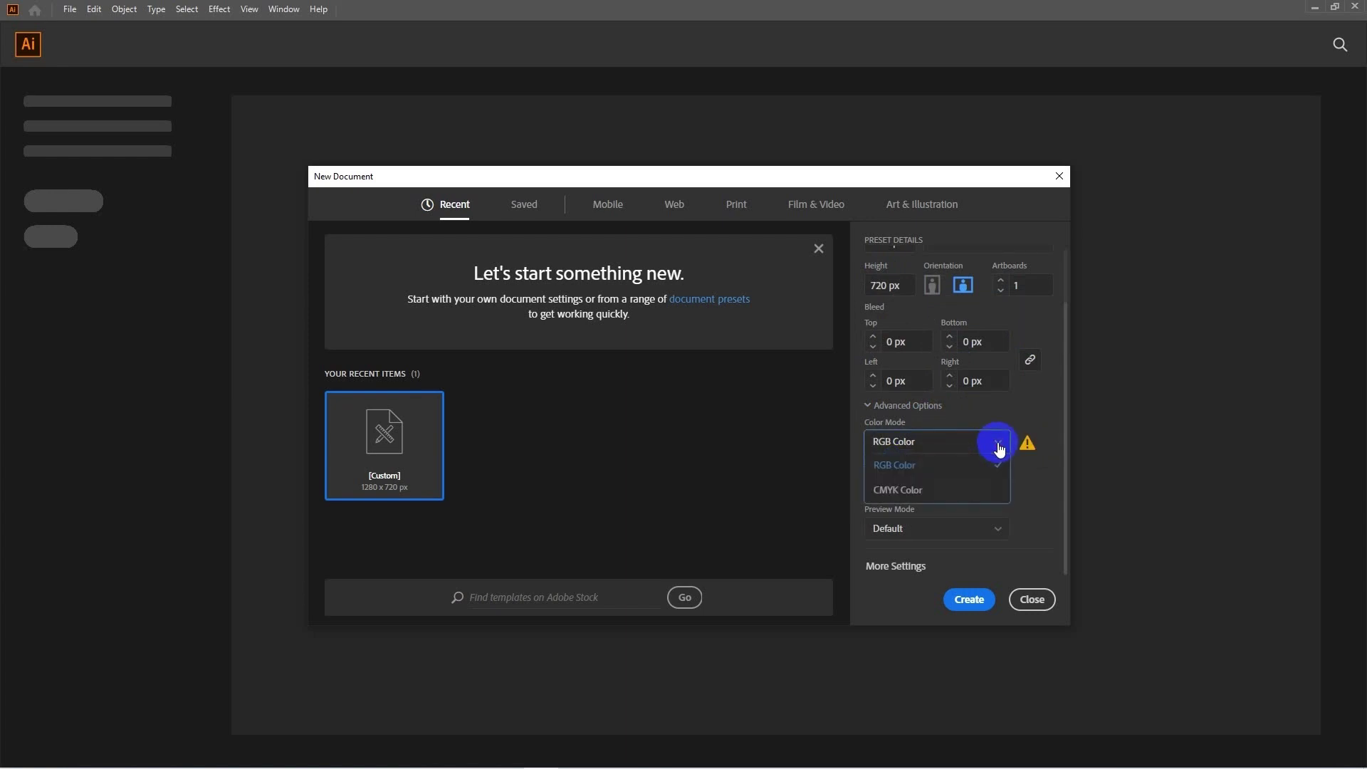
pyautogui.click(918, 488)
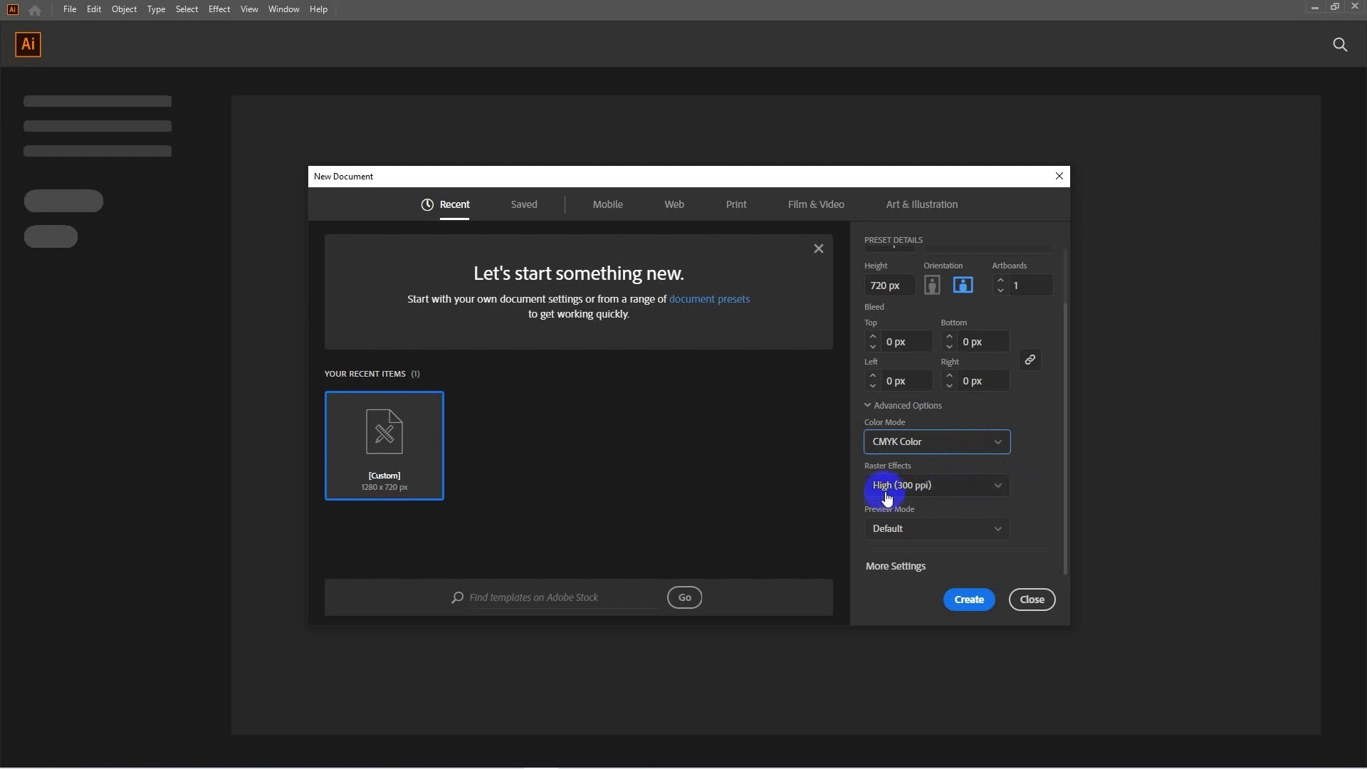
# Step: Keep raster effects at High (300 ppi) and create the document
pyautogui.click(997, 490)
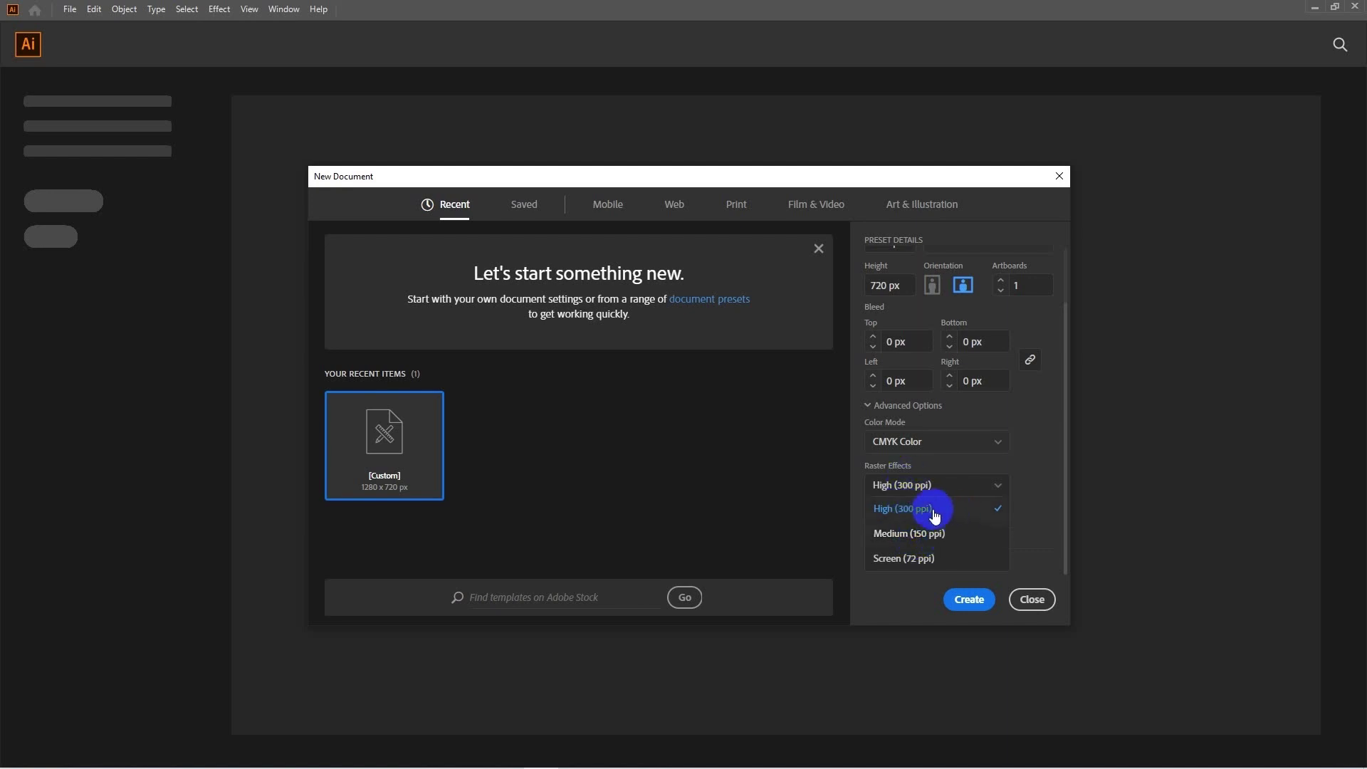
pyautogui.click(929, 510)
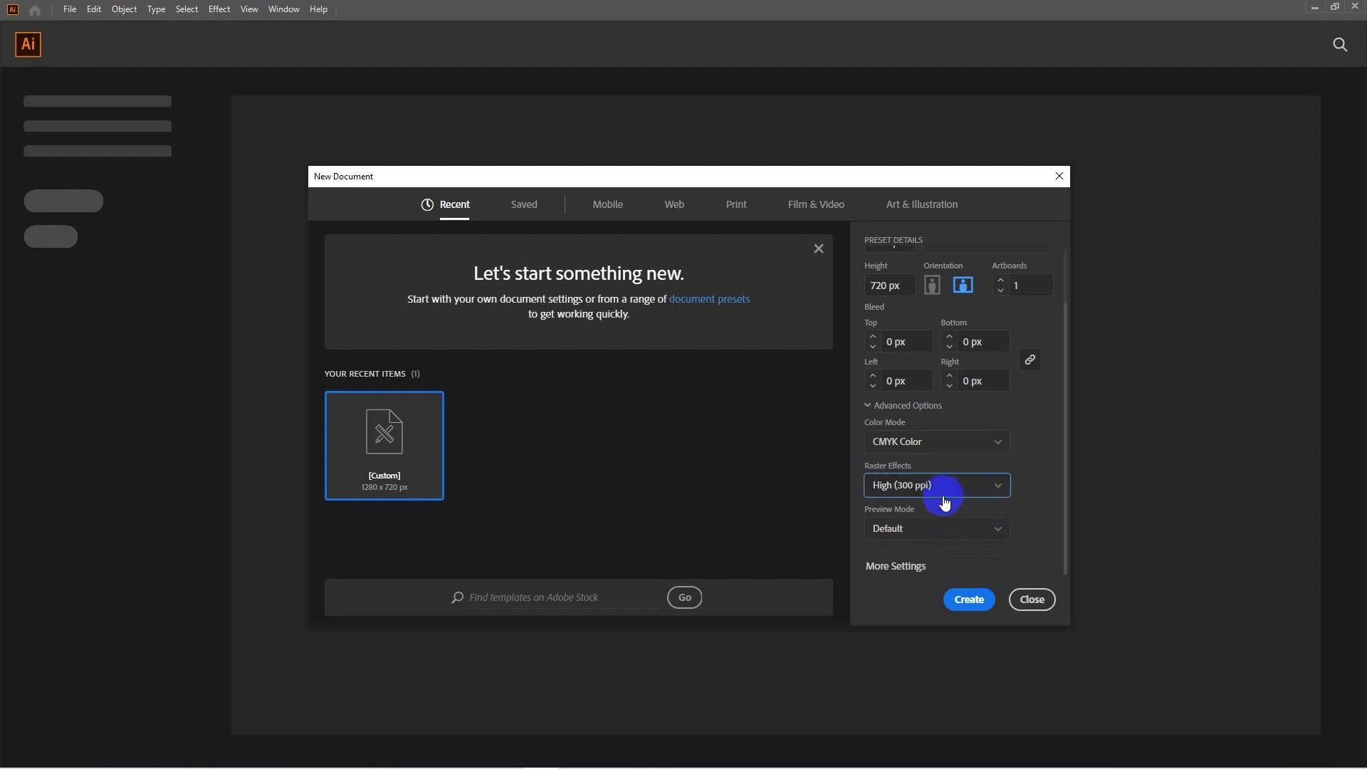
pyautogui.click(970, 600)
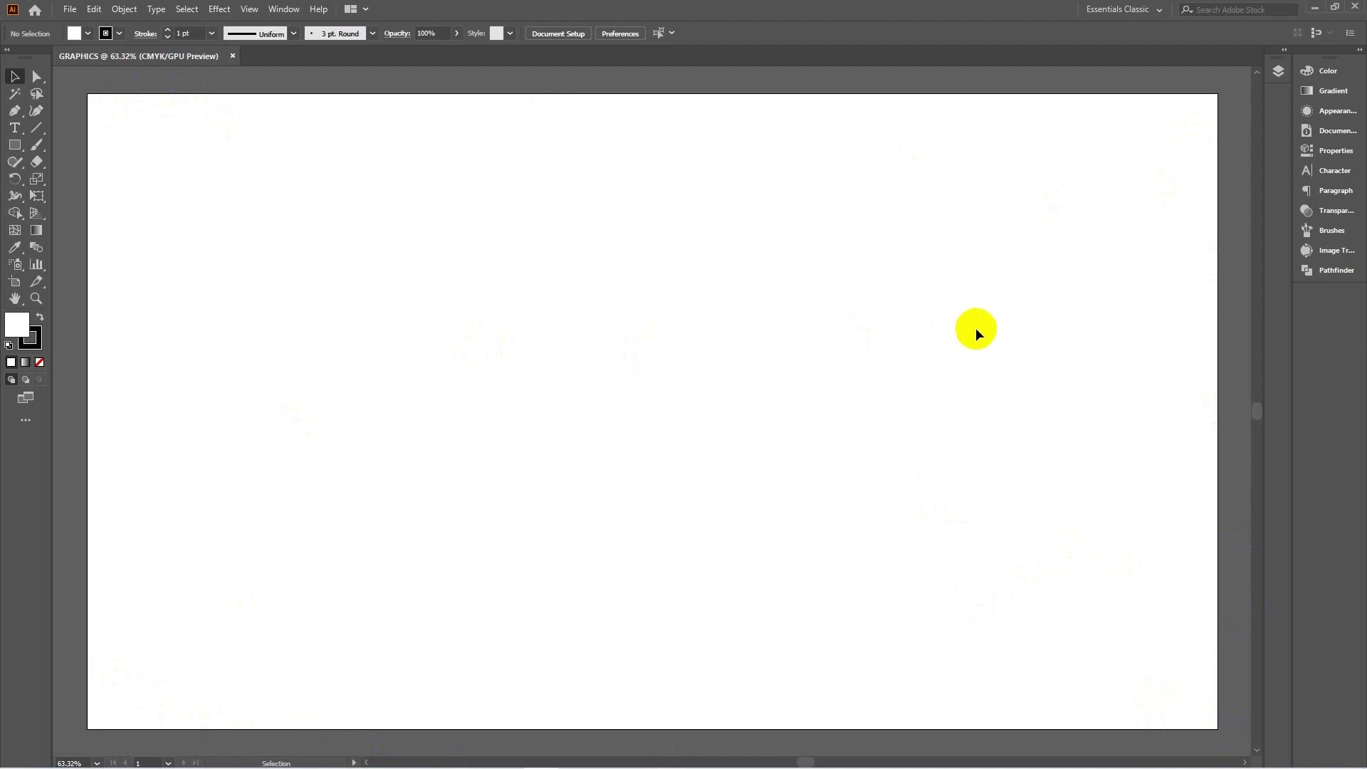
# Step: Draw a rectangle covering the entire 1280 × 720 px artboard
pyautogui.click(14, 145)
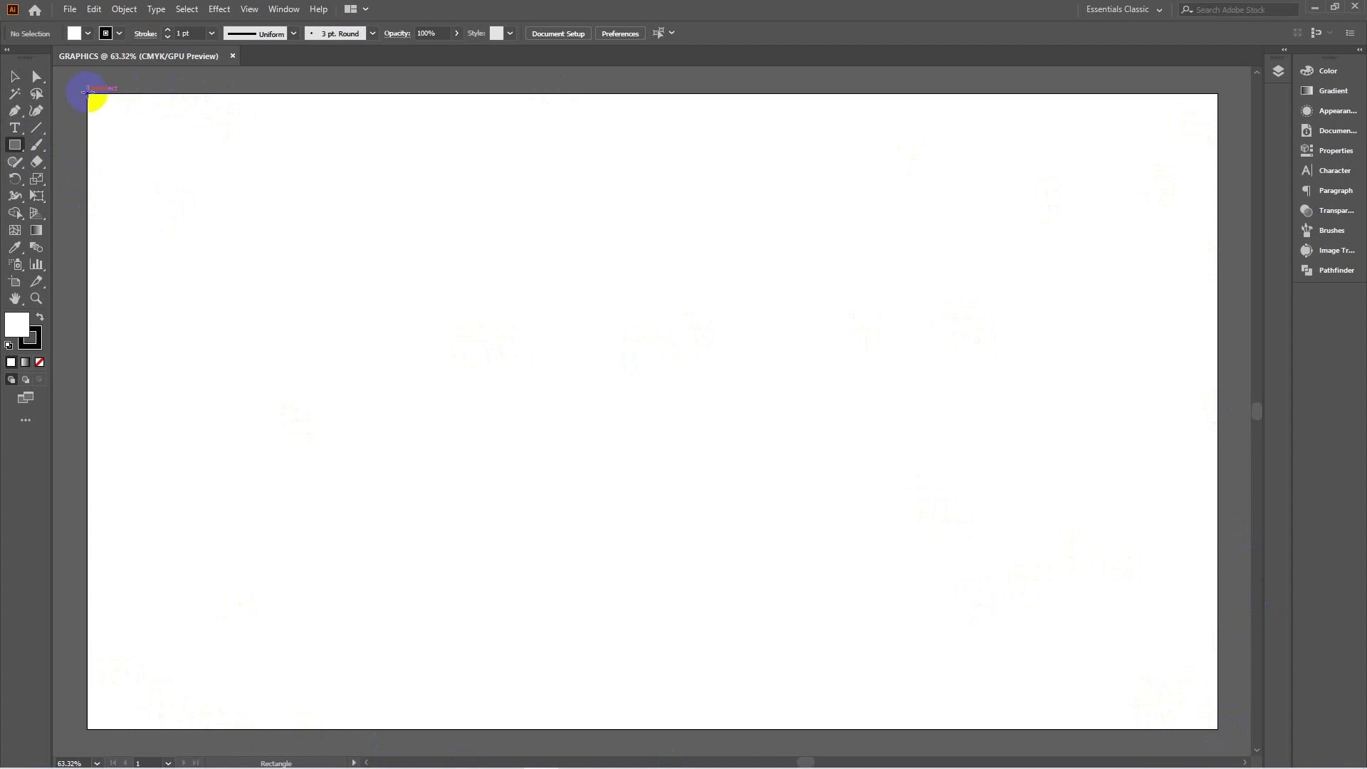
pyautogui.moveTo(87, 93)
pyautogui.mouseDown()
pyautogui.moveTo(1256, 723)
pyautogui.moveTo(972, 727)
pyautogui.mouseUp()
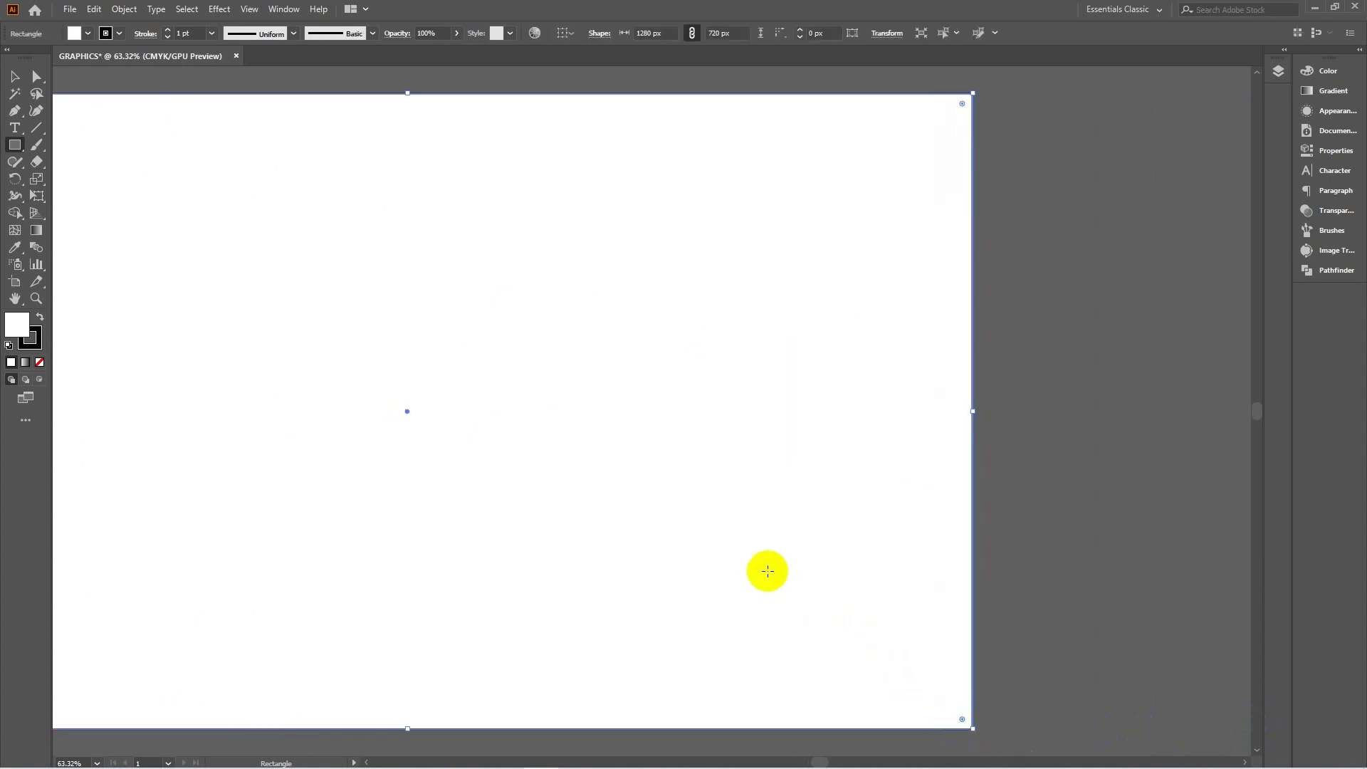
pyautogui.moveTo(636, 472); pyautogui.dragTo(670, 470)
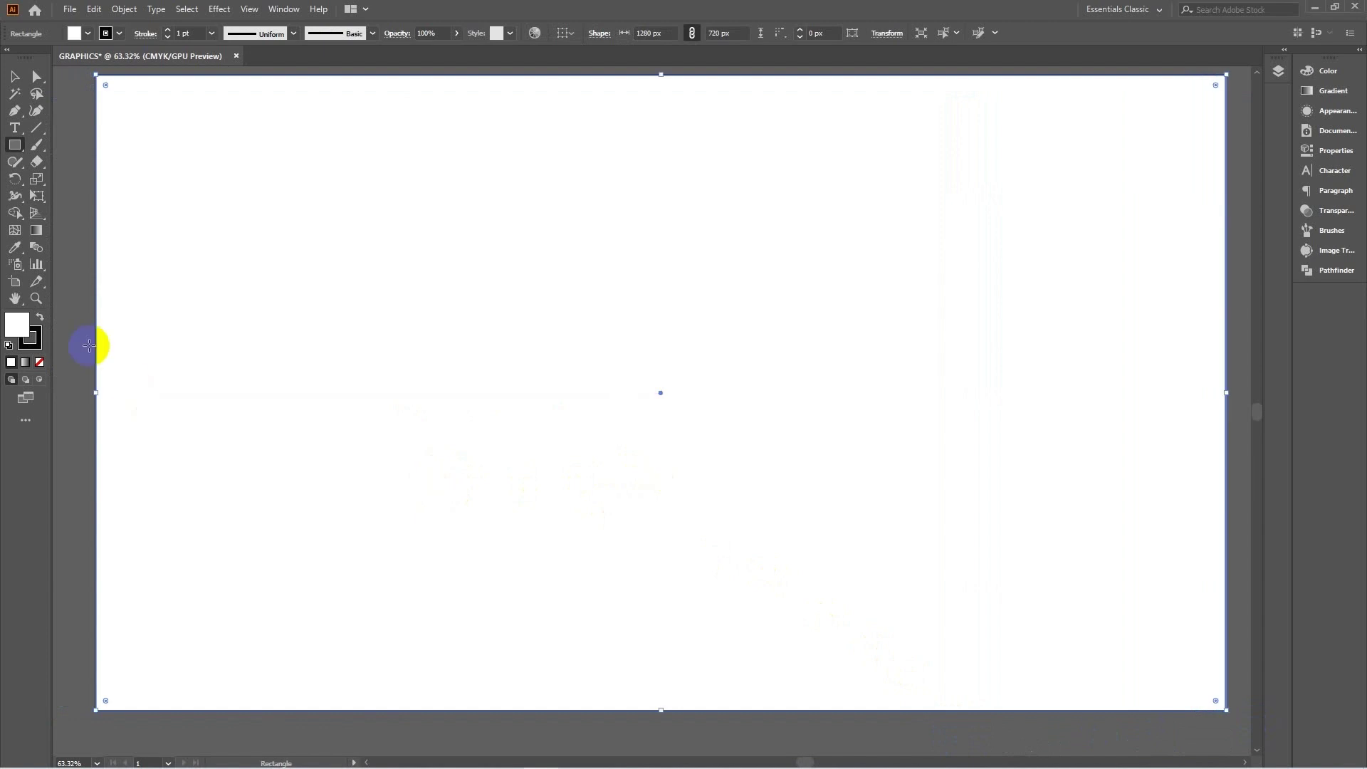
# Step: Remove the rectangle's stroke and make its white fill the active swatch
pyautogui.click(37, 351)
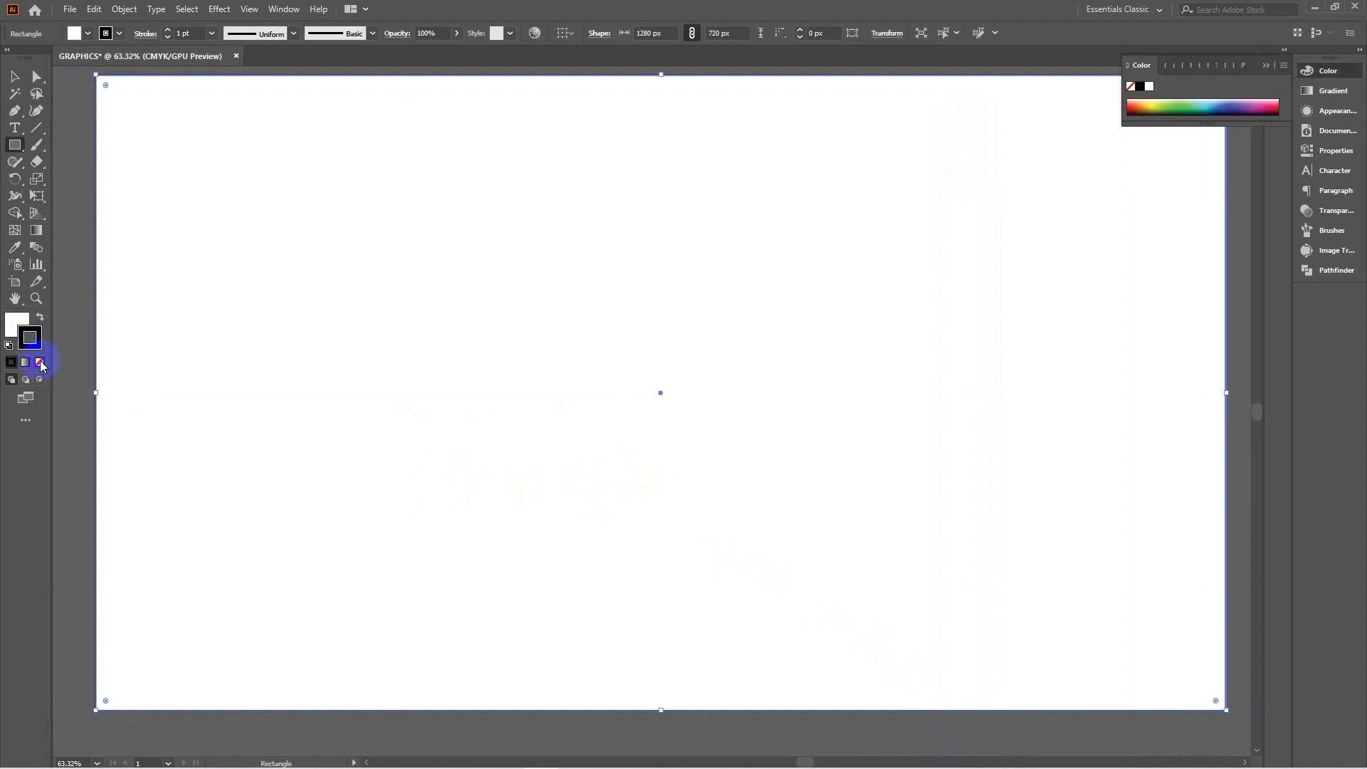
pyautogui.click(41, 366)
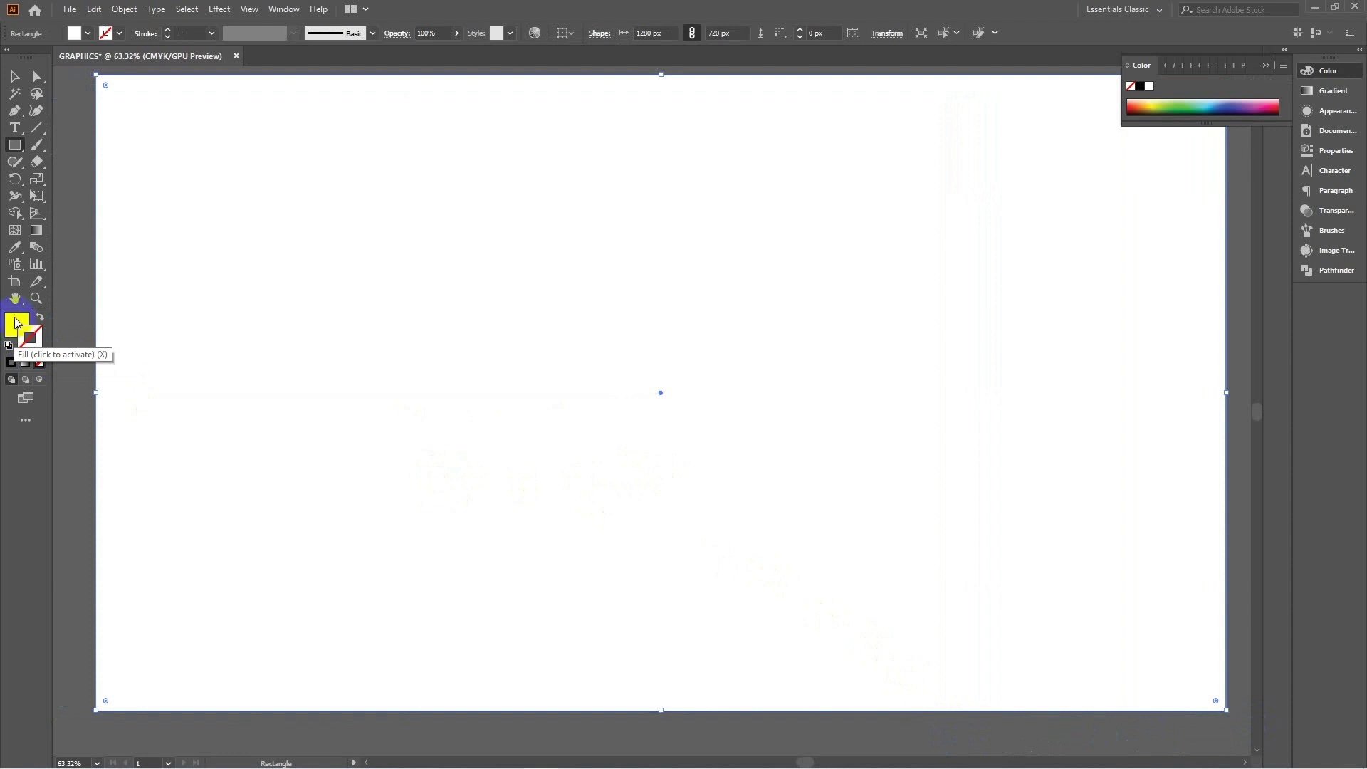
pyautogui.click(16, 324)
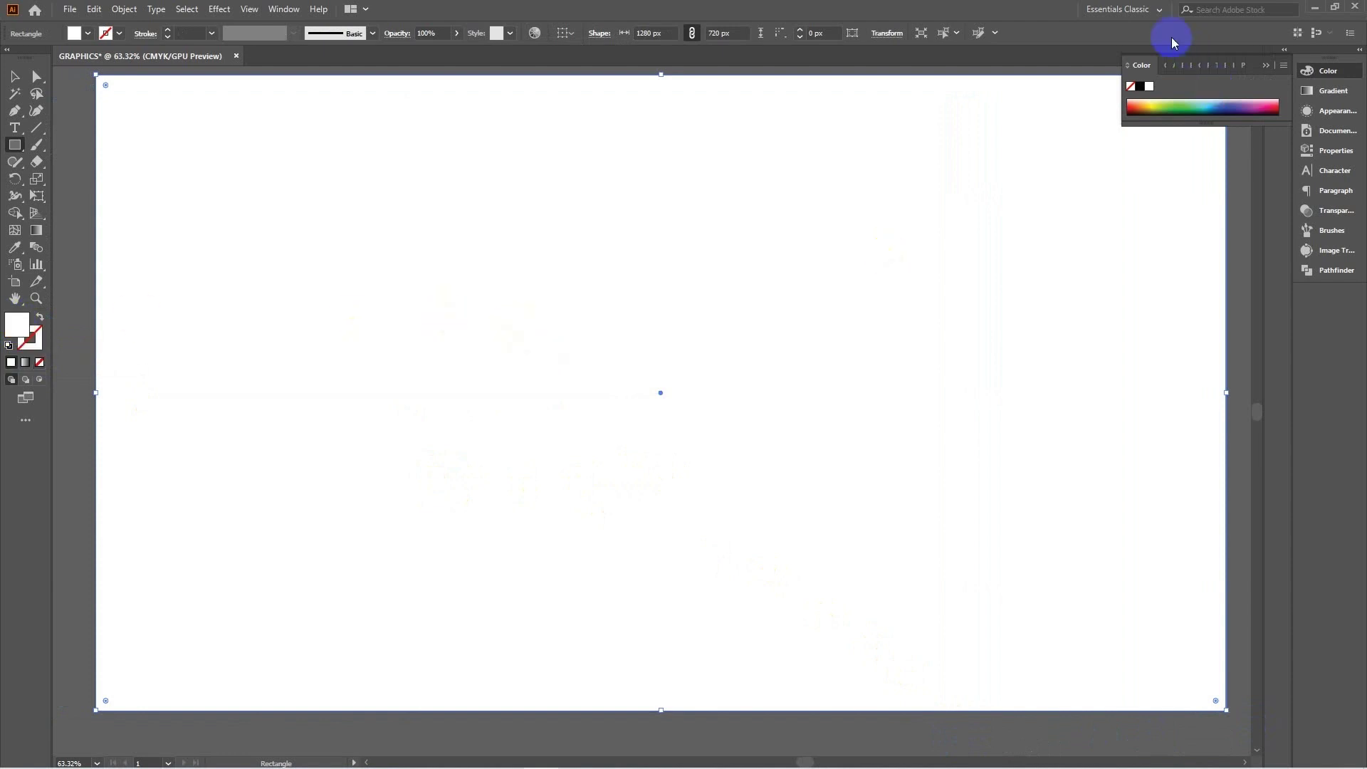
pyautogui.click(1266, 64)
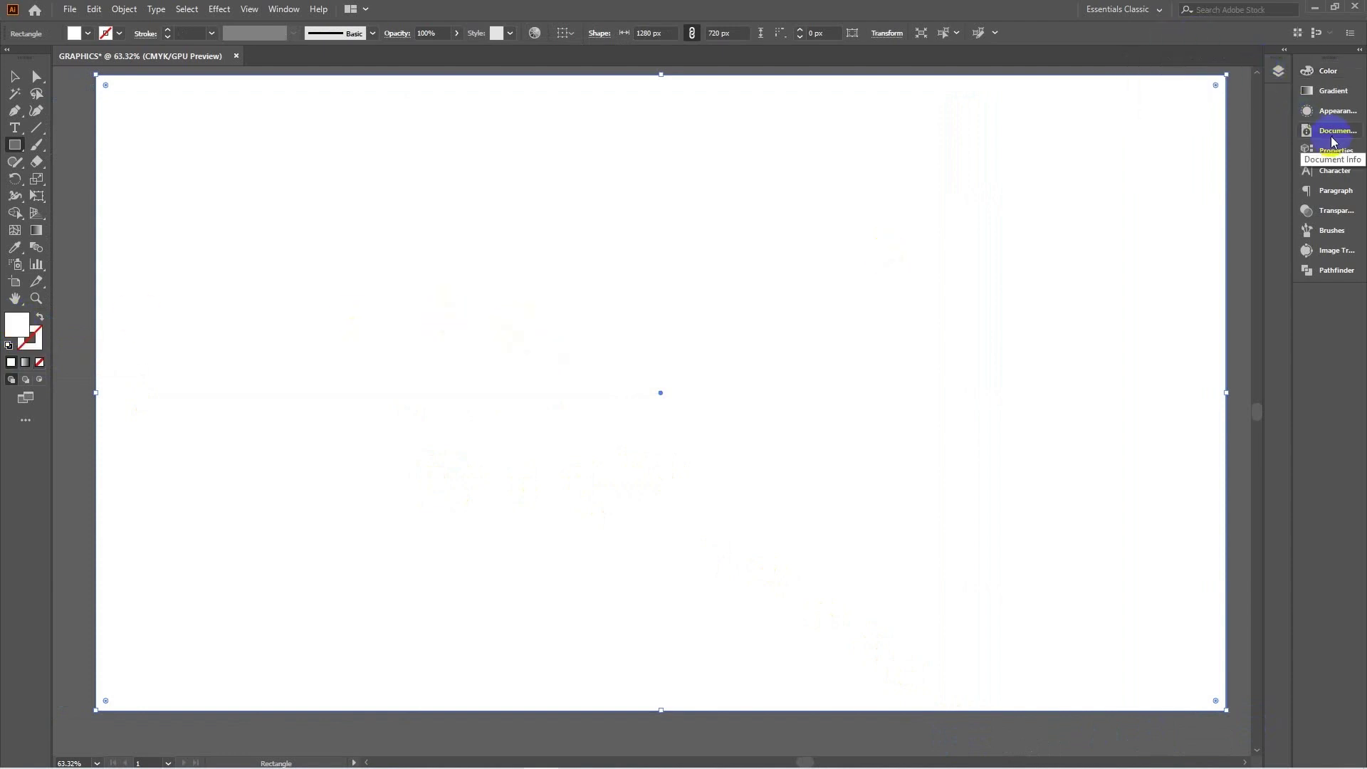
pyautogui.scroll(1, 1189, 147)
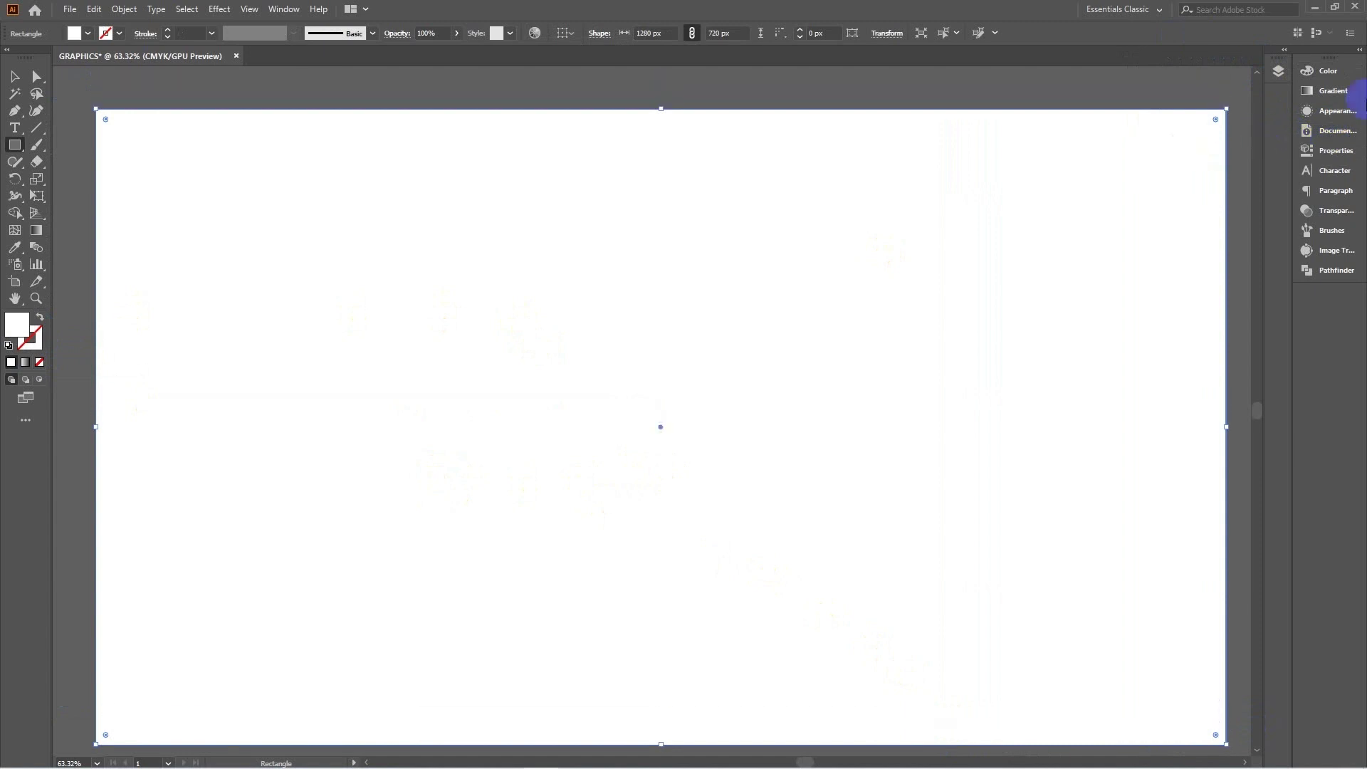
# Step: Apply a linear white-to-black gradient to the background rectangle
pyautogui.click(1330, 91)
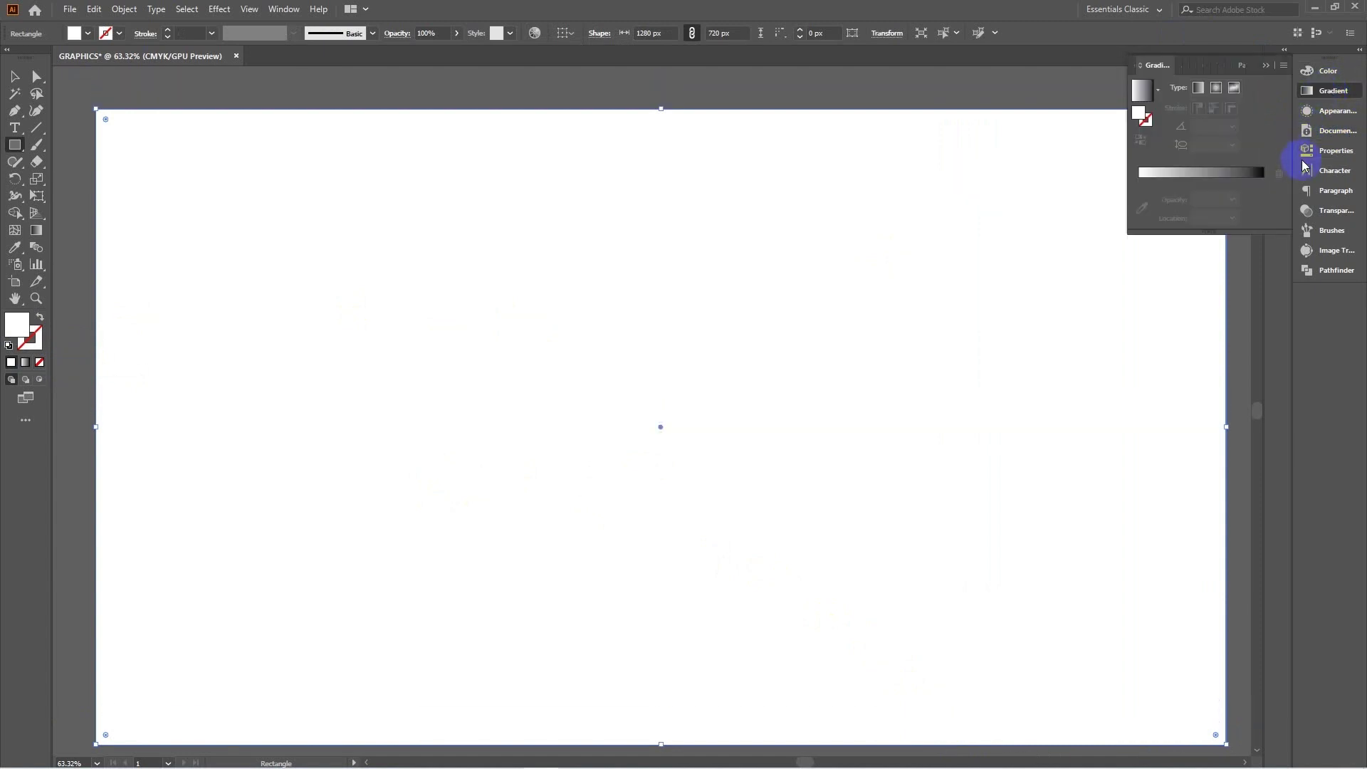
pyautogui.click(1194, 174)
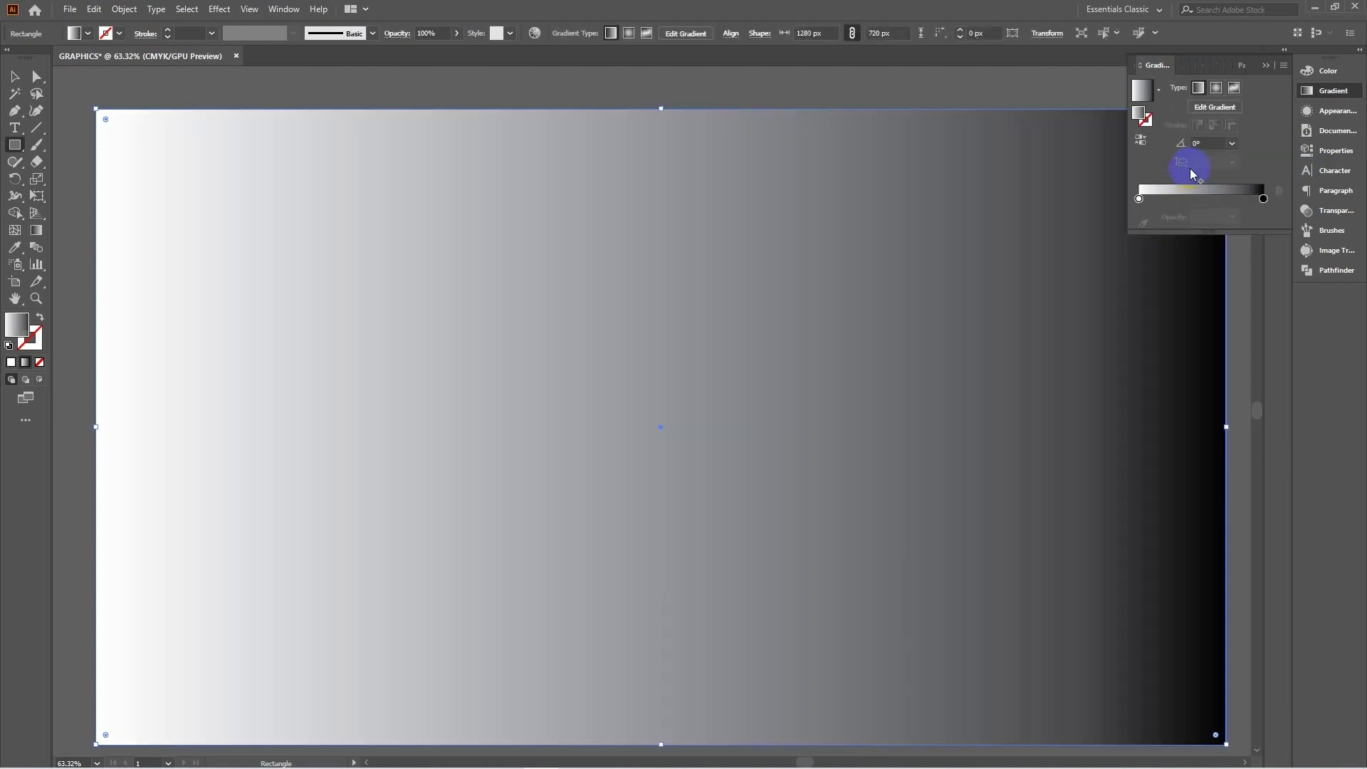
pyautogui.click(1139, 198)
pyautogui.click(1235, 202)
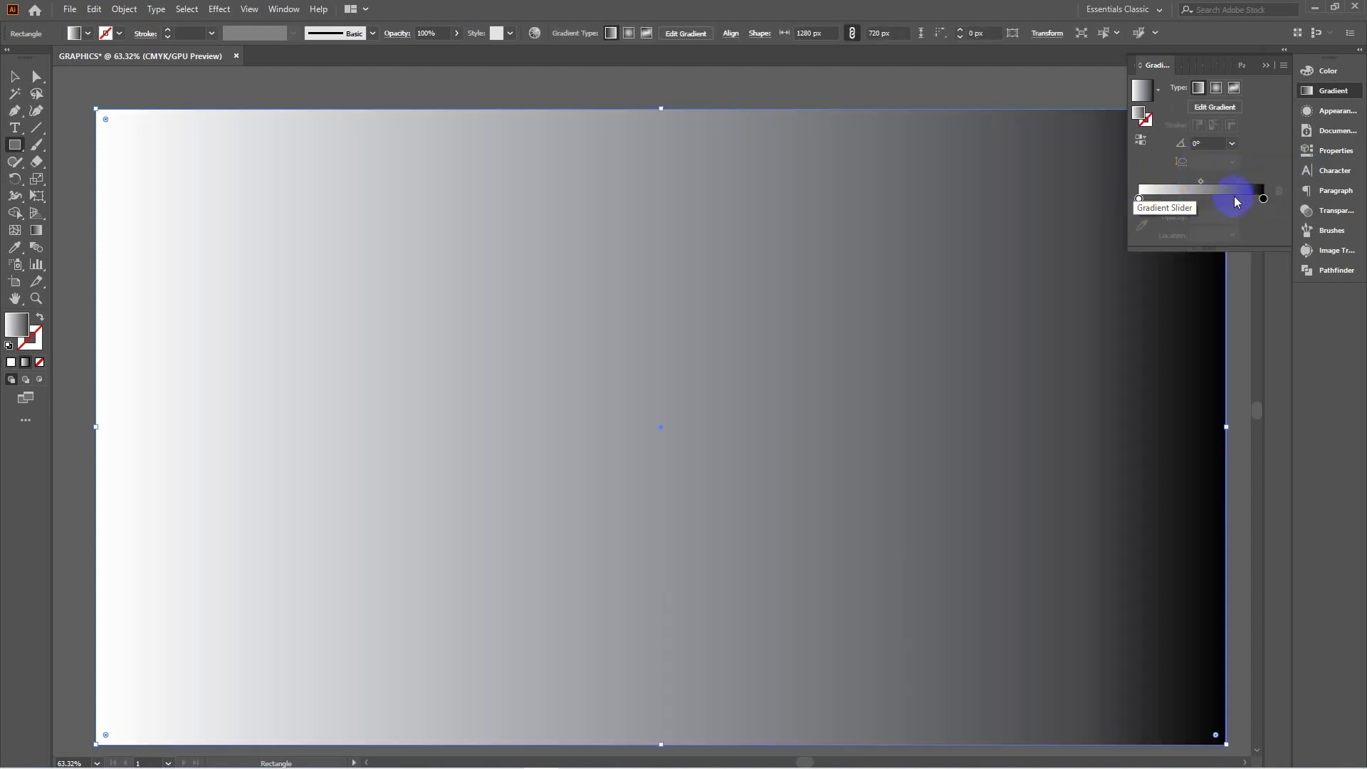
pyautogui.click(1139, 199)
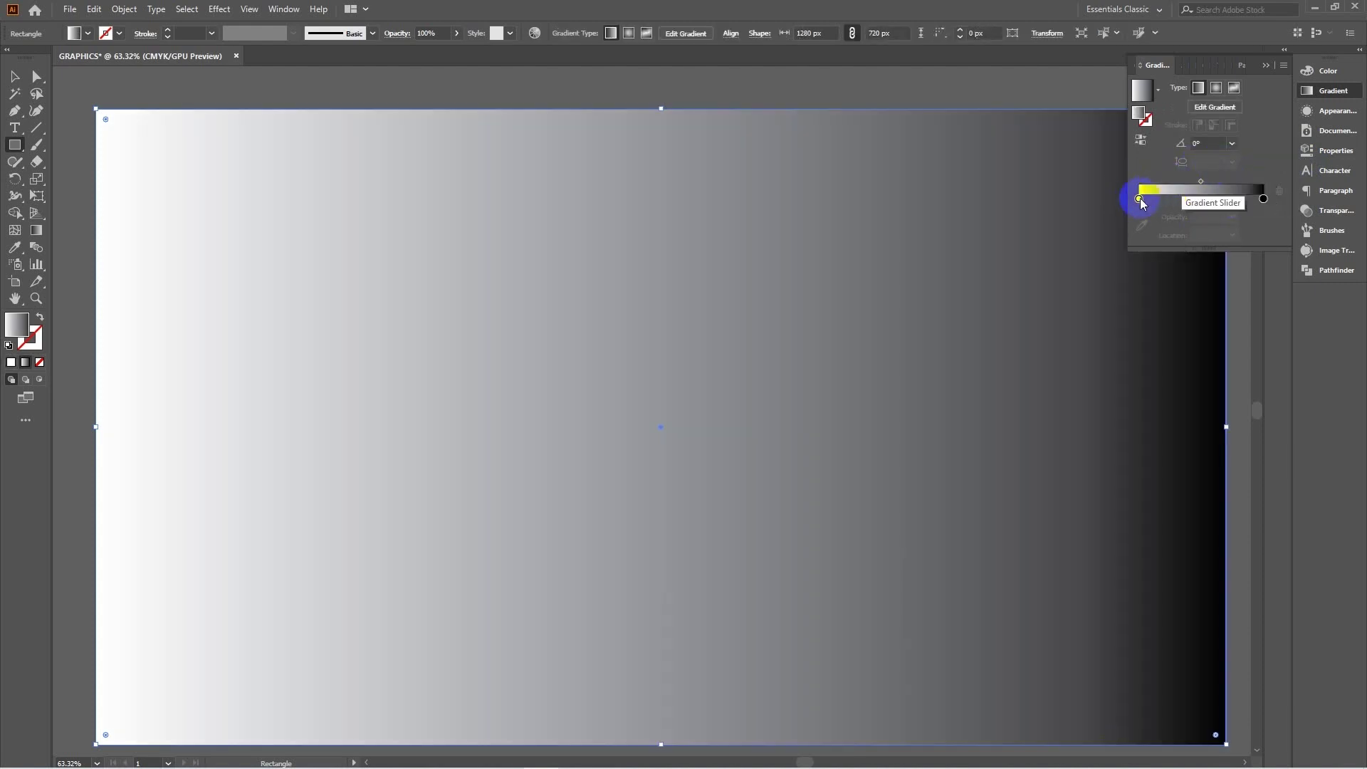
pyautogui.click(1264, 200)
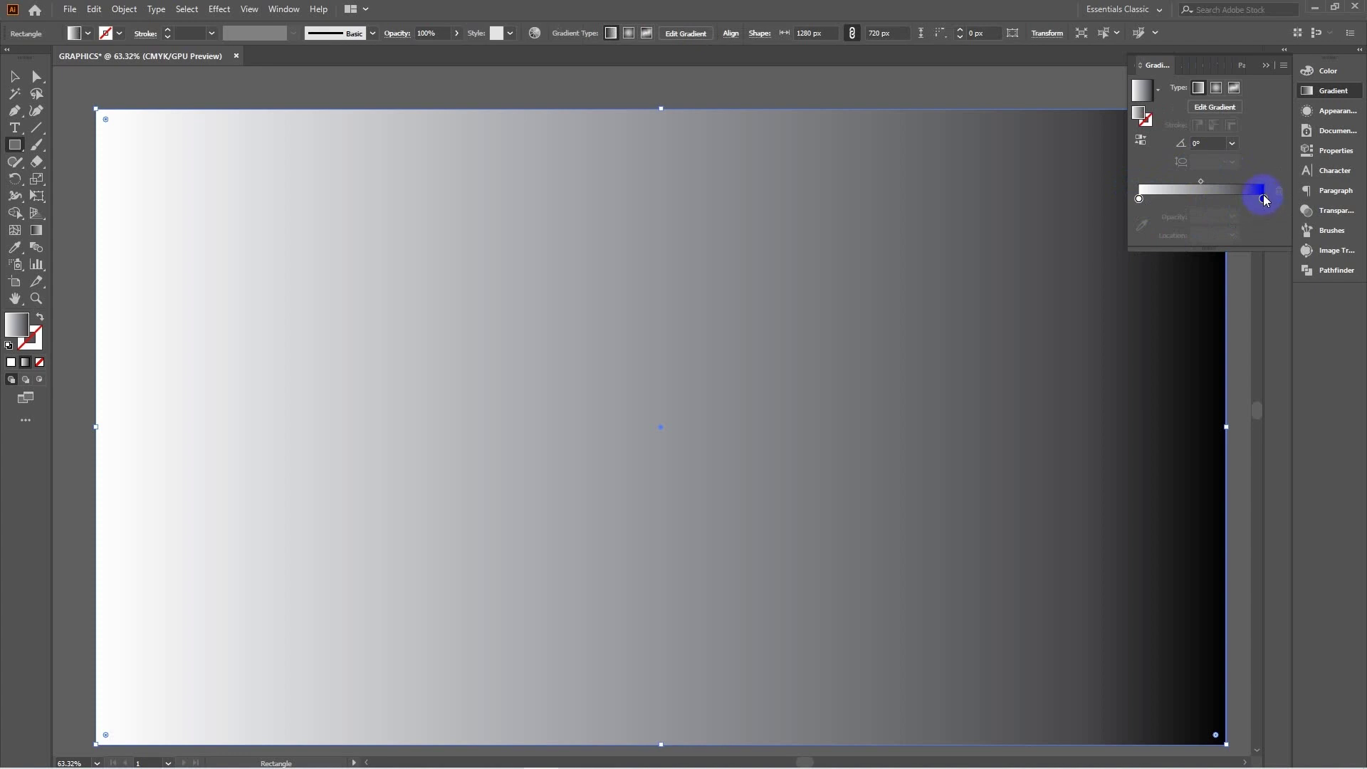
# Step: Change the dark end stop of the gradient to blue
pyautogui.doubleClick(1264, 200)
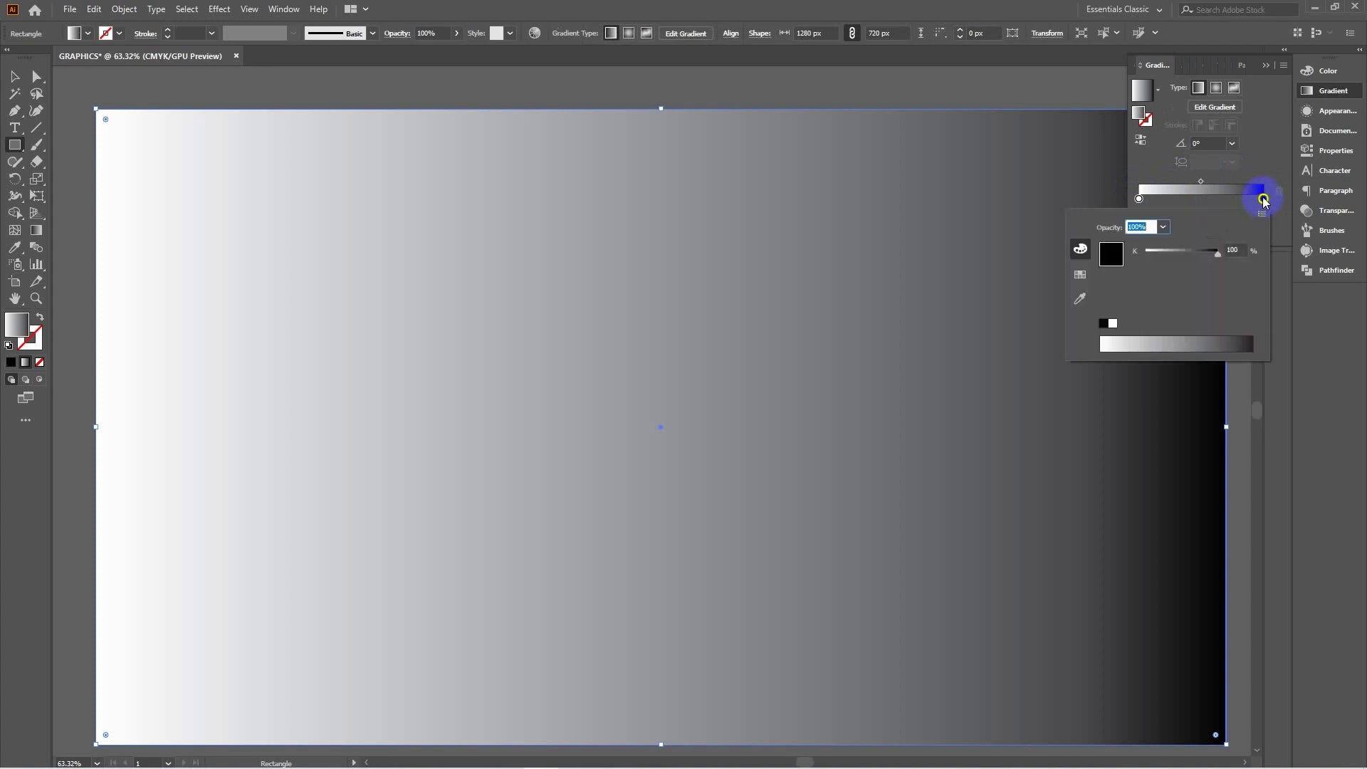
pyautogui.click(1080, 275)
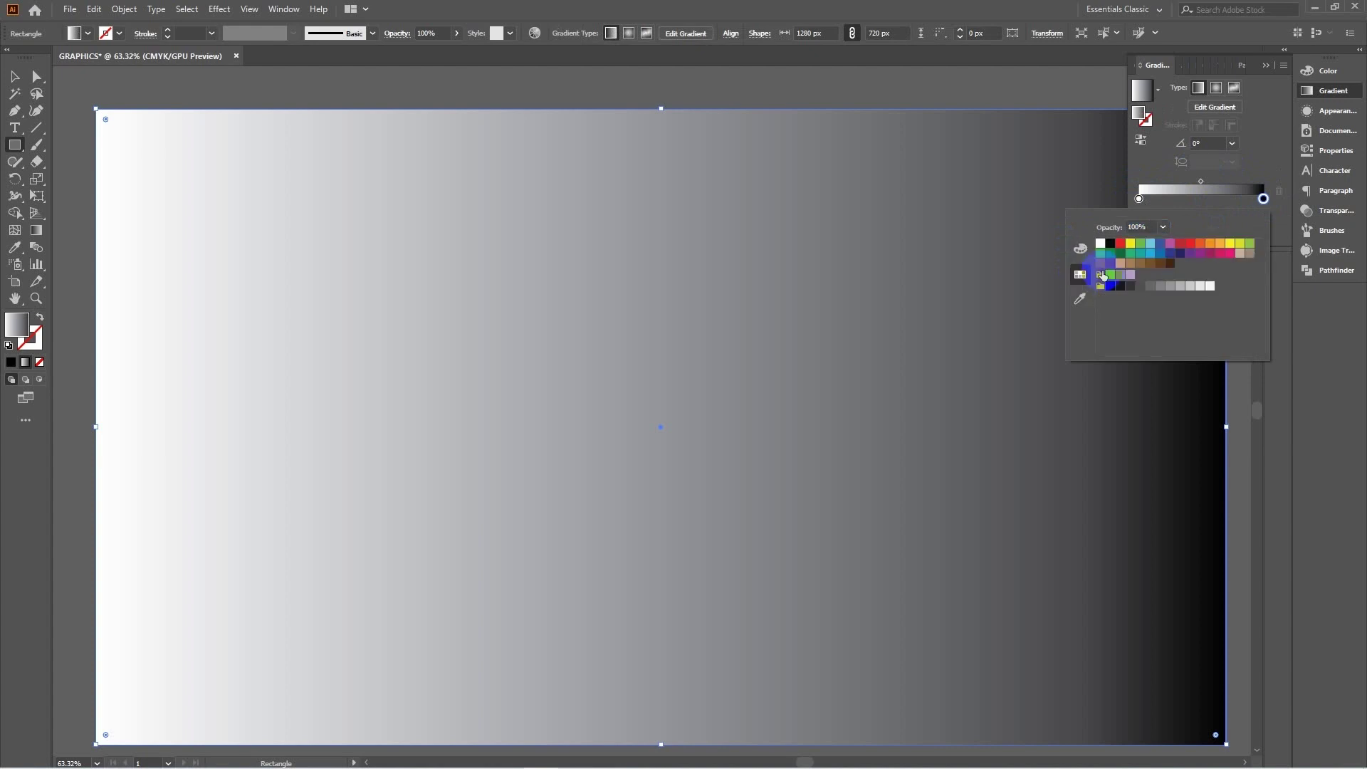
pyautogui.click(1149, 257)
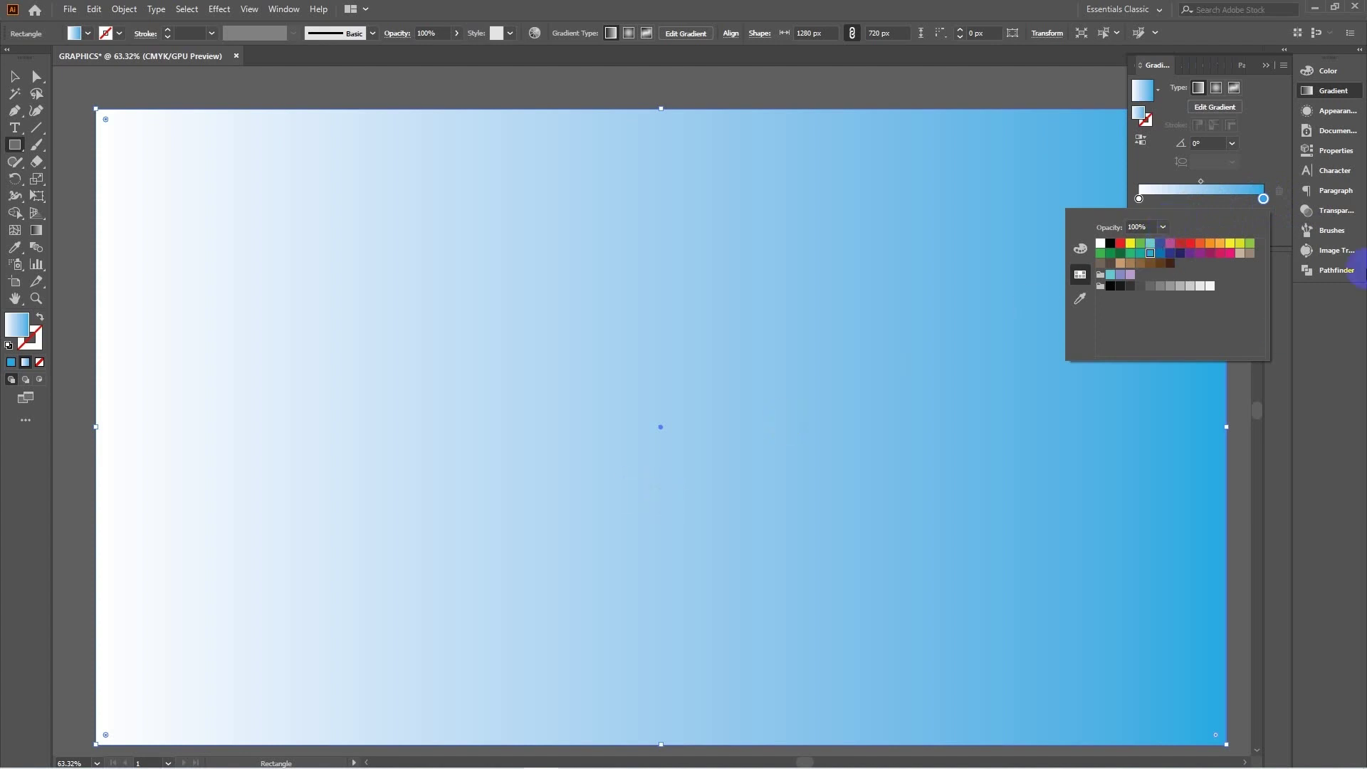
pyautogui.moveTo(1140, 243); pyautogui.dragTo(1260, 200)
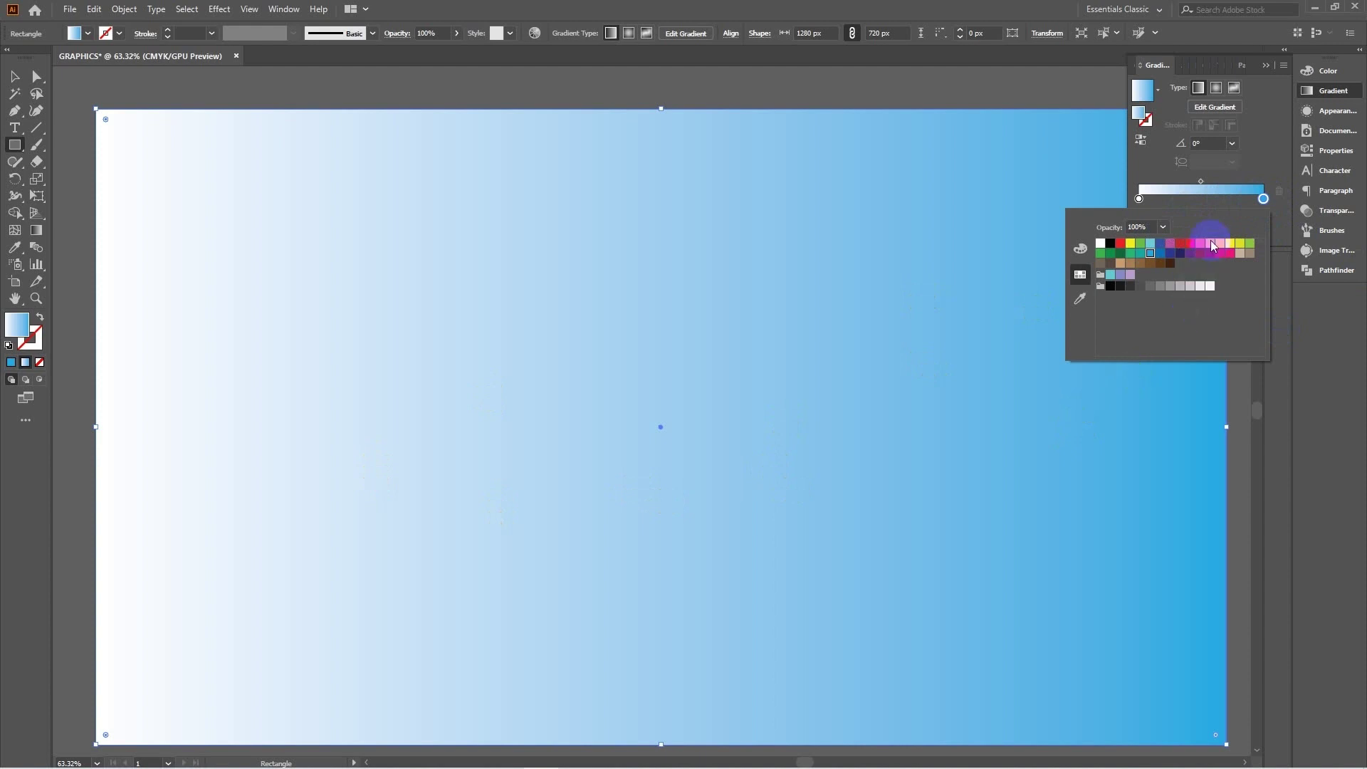
pyautogui.click(1264, 199)
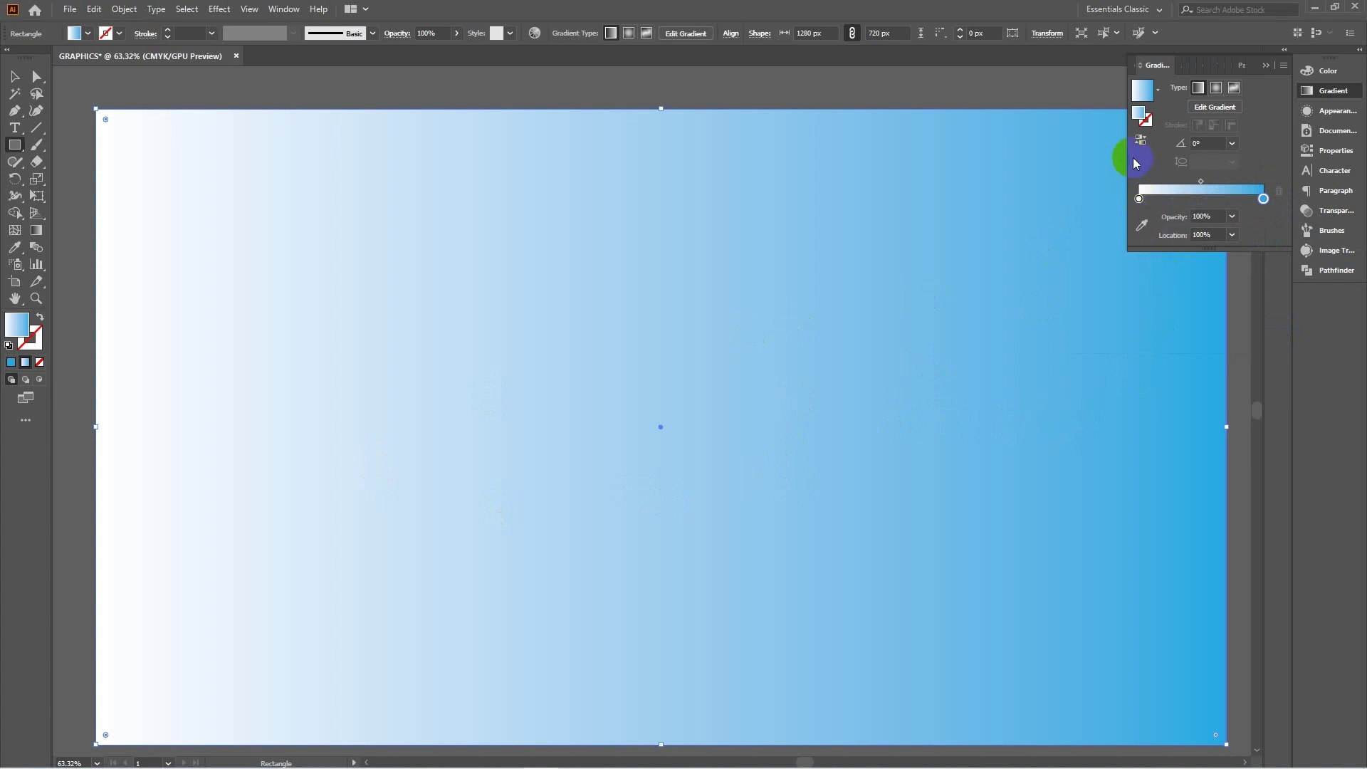
# Step: Reverse the gradient and set its angle to 100°
pyautogui.click(1141, 141)
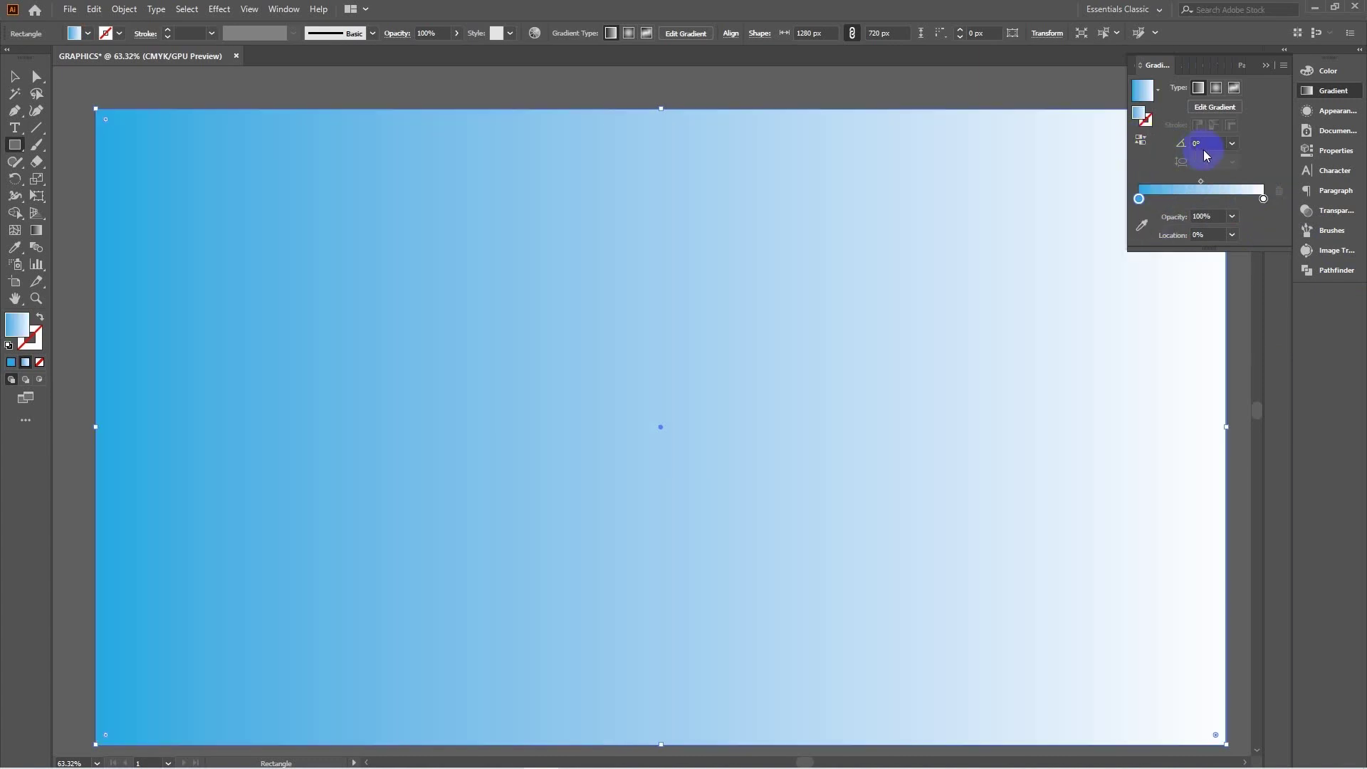
pyautogui.click(1205, 144)
pyautogui.scroll(6, 1205, 144)
pyautogui.scroll(7, 1210, 143)
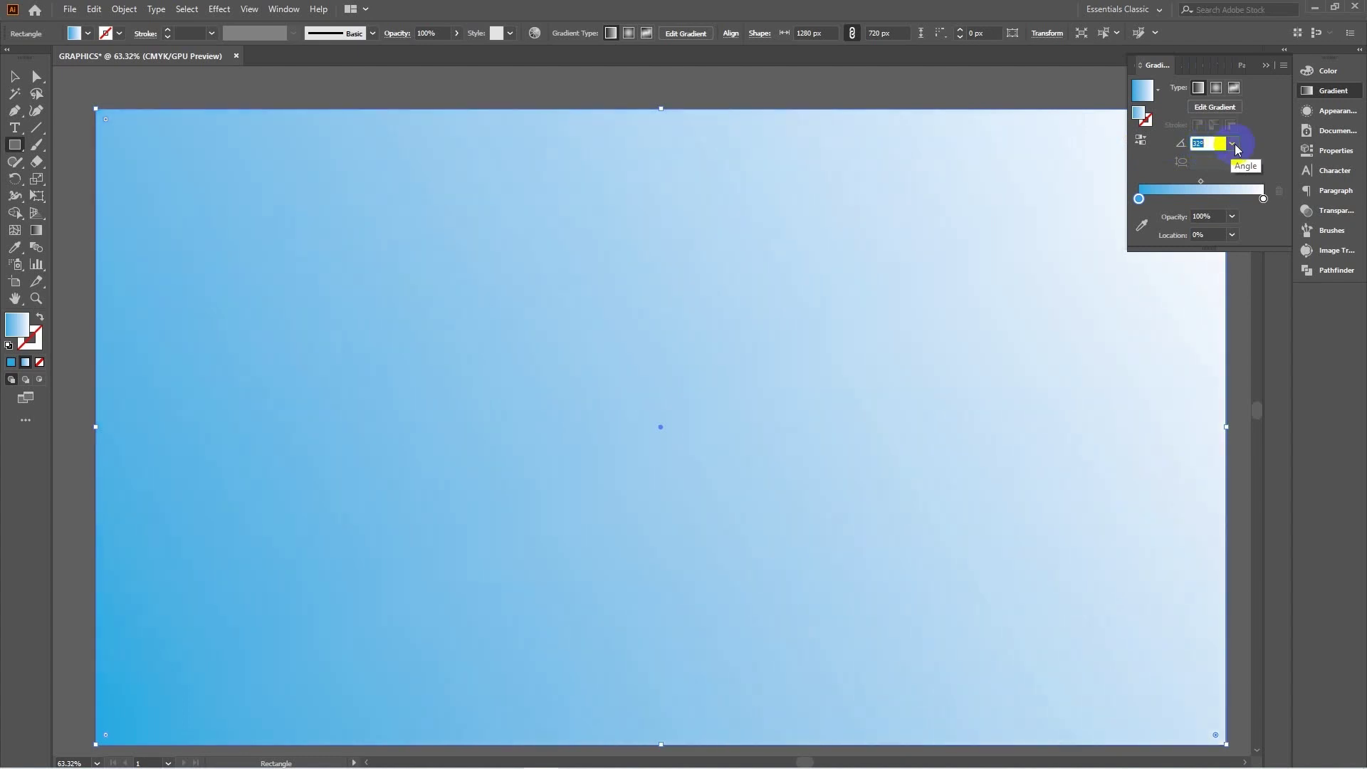
pyautogui.scroll(8, 1211, 143)
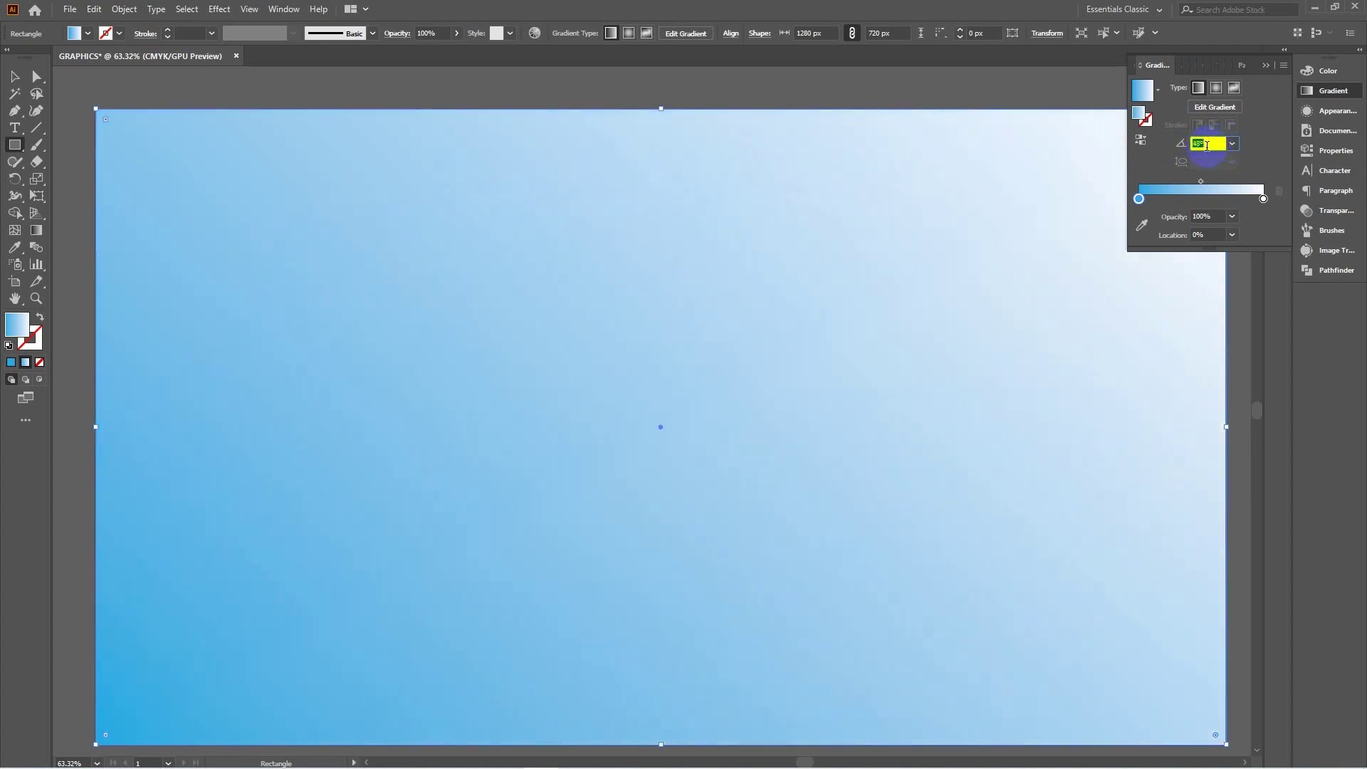
pyautogui.scroll(3, 1206, 148)
pyautogui.scroll(8, 1207, 147)
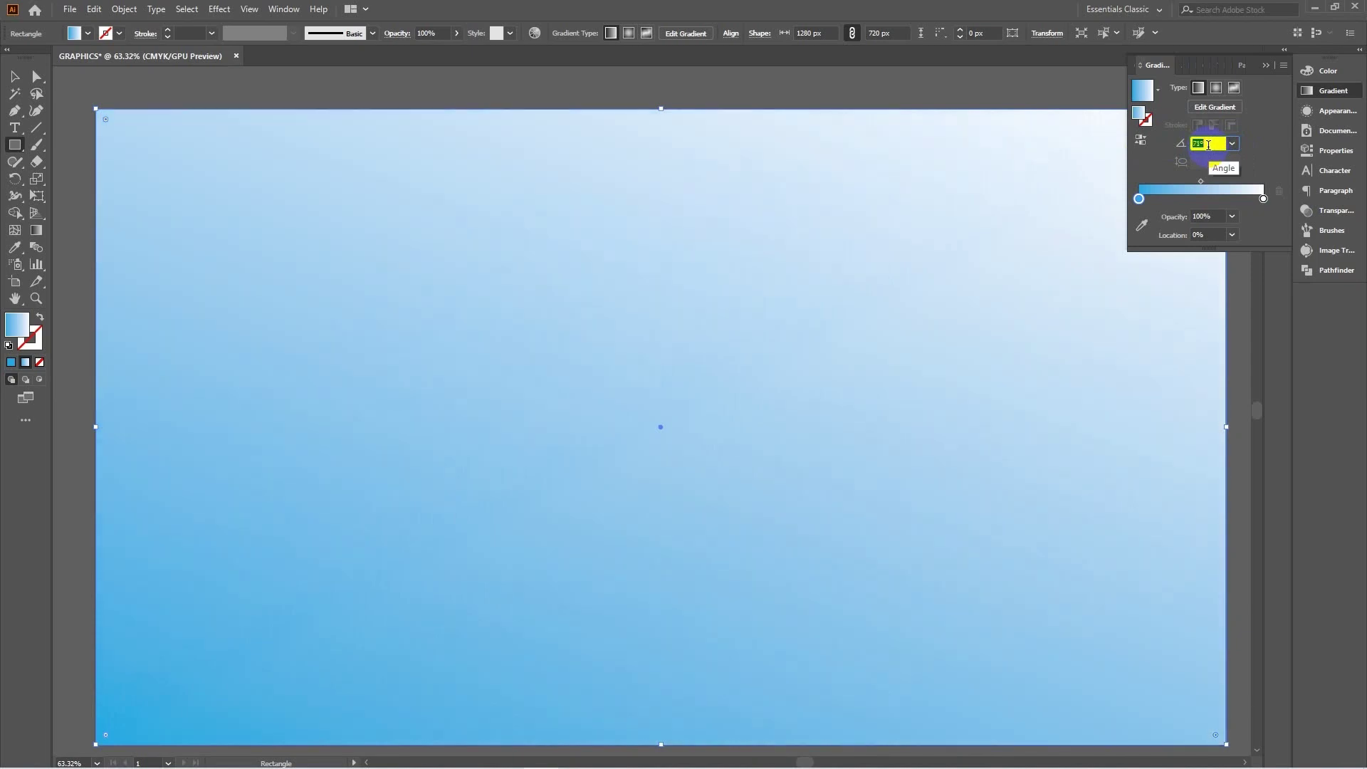
pyautogui.scroll(10, 1207, 146)
pyautogui.scroll(10, 1208, 145)
pyautogui.scroll(2, 1213, 145)
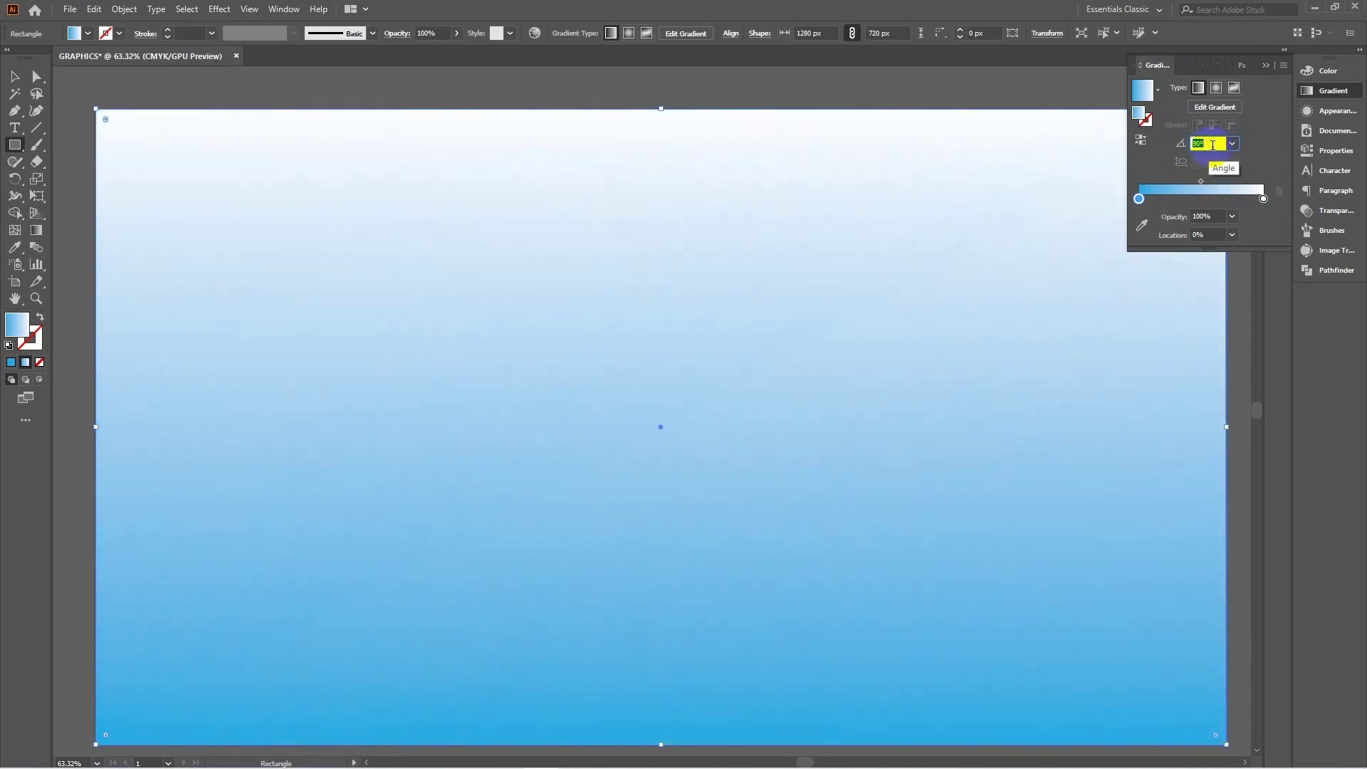
pyautogui.scroll(4, 1213, 146)
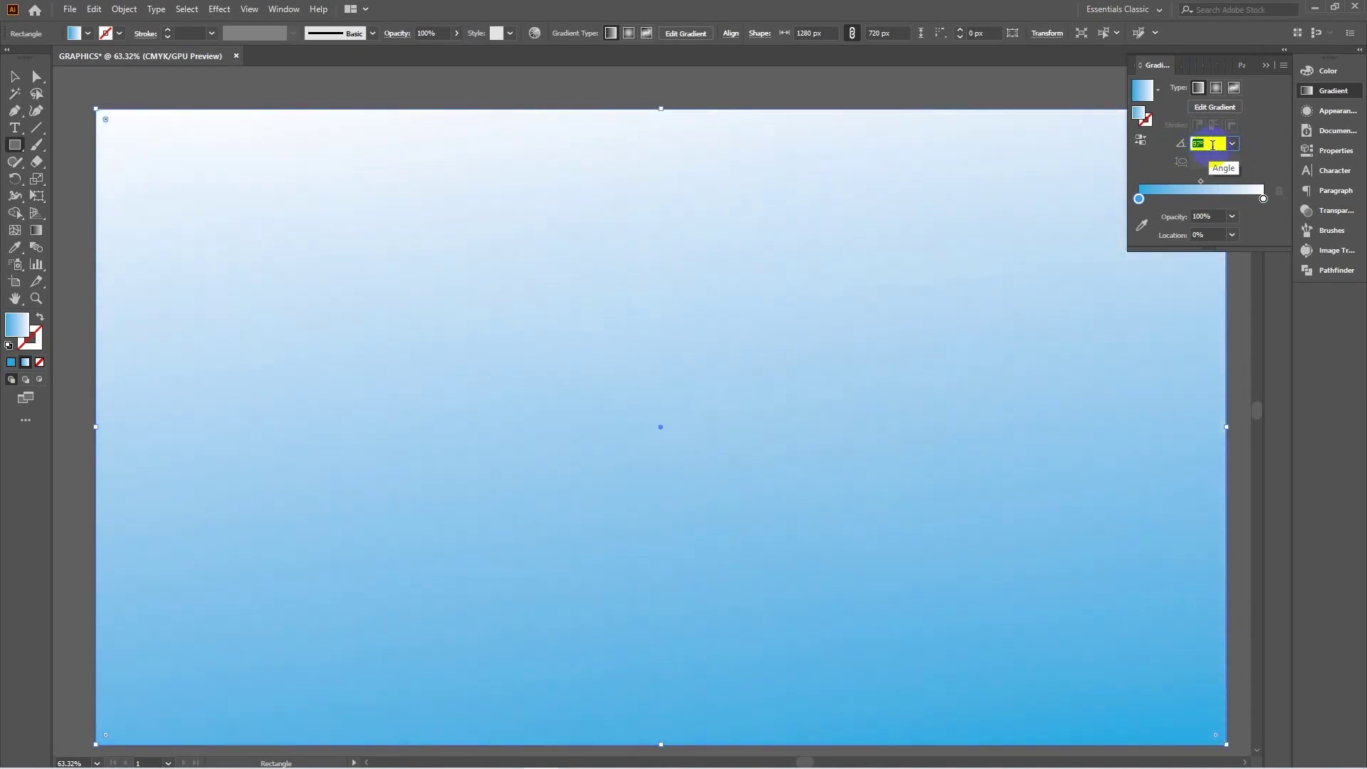
pyautogui.scroll(1, 1213, 146)
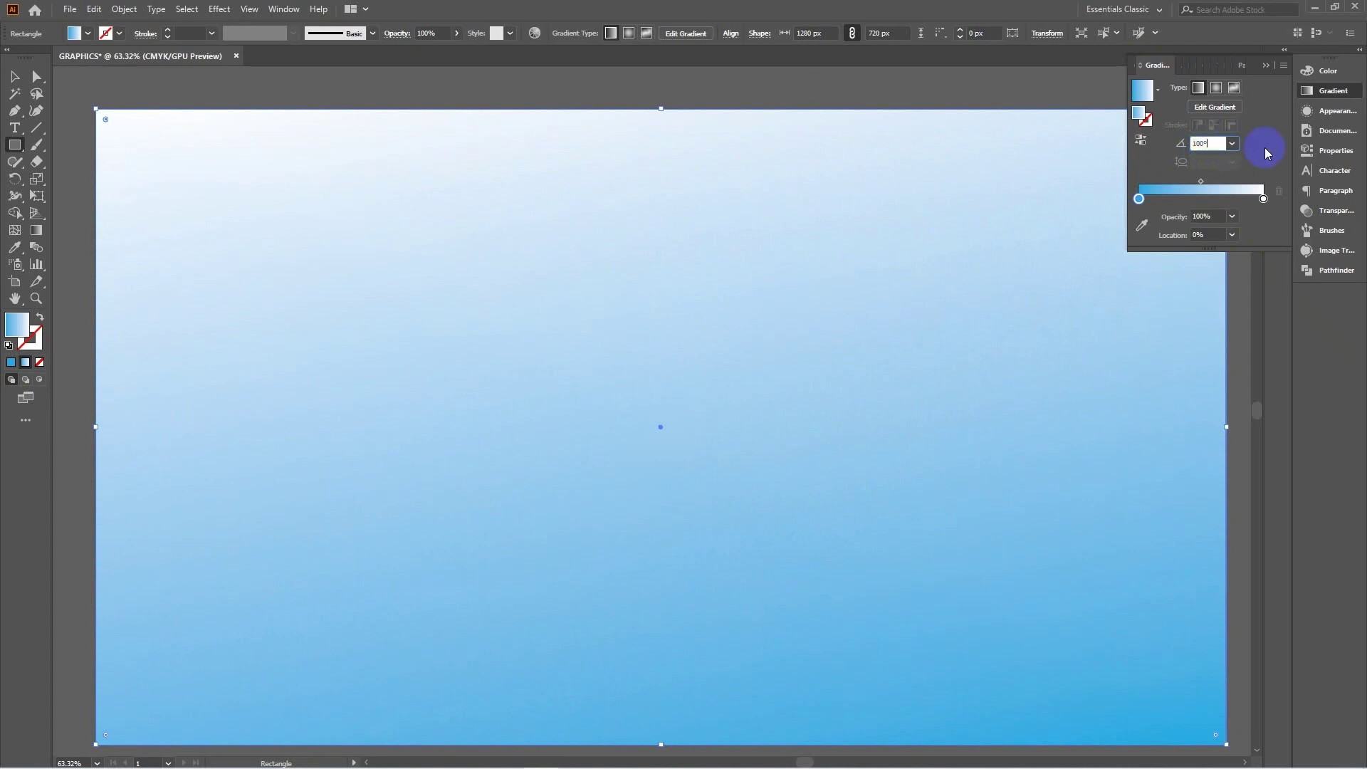
pyautogui.click(1232, 143)
# Step: Collapse the Gradient panel and switch to the Selection tool, undoing an accidental move
pyautogui.click(1258, 139)
pyautogui.click(1265, 64)
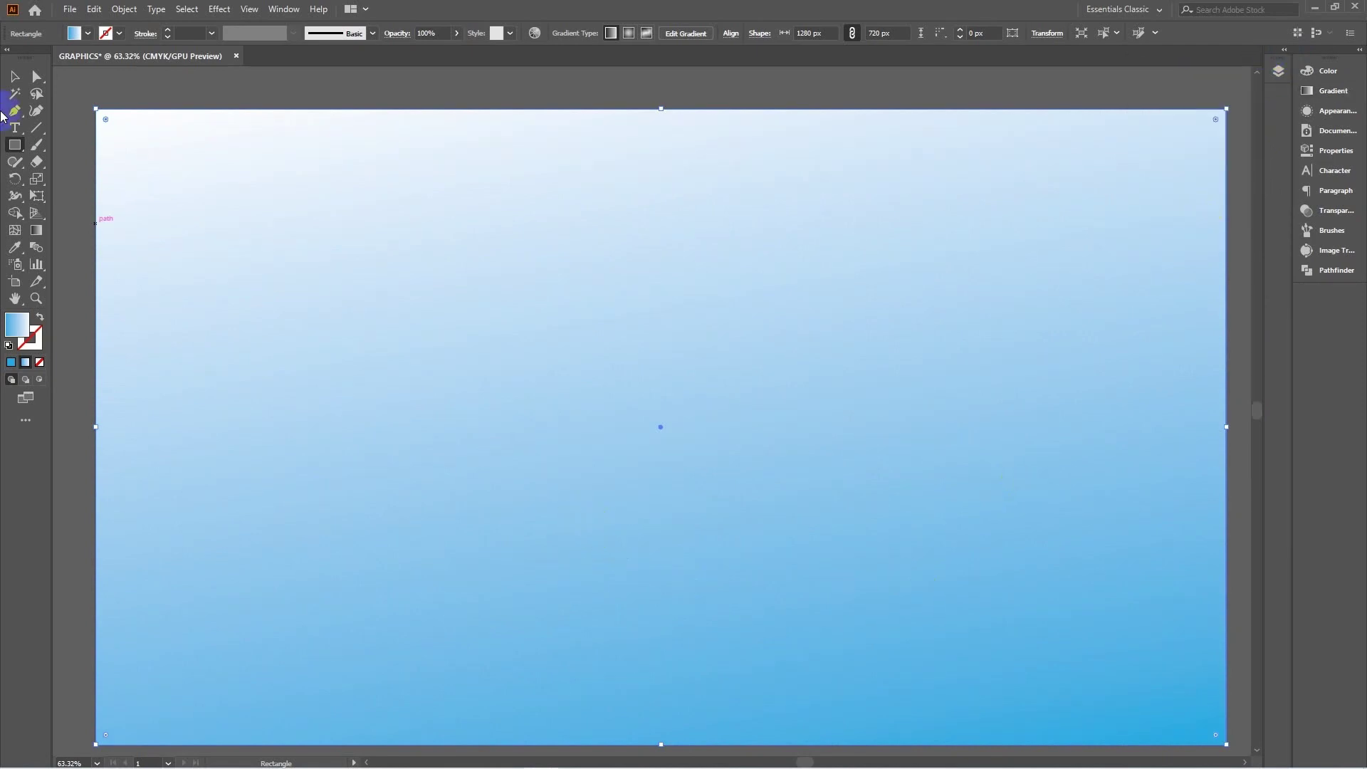
pyautogui.click(14, 77)
pyautogui.moveTo(614, 446); pyautogui.dragTo(605, 433)
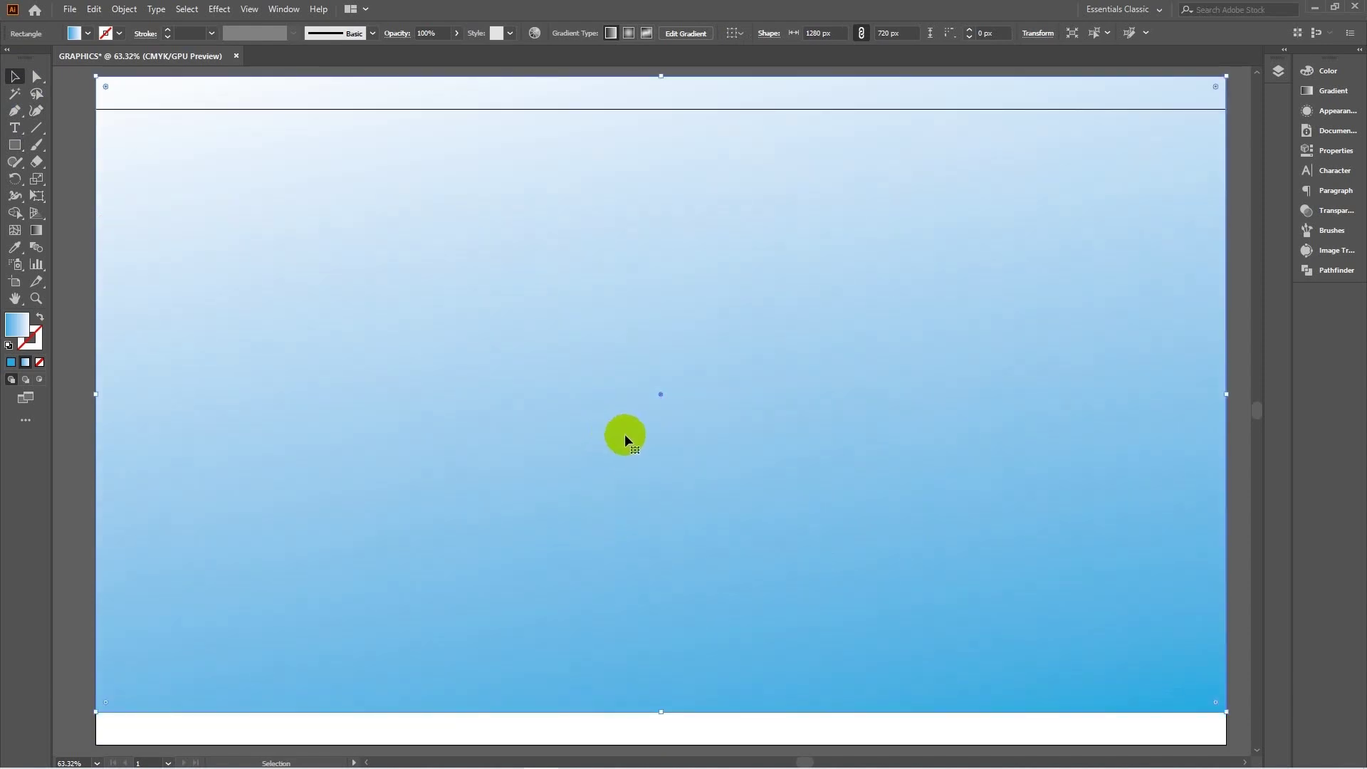
pyautogui.hotkey('ctrl', 'z')
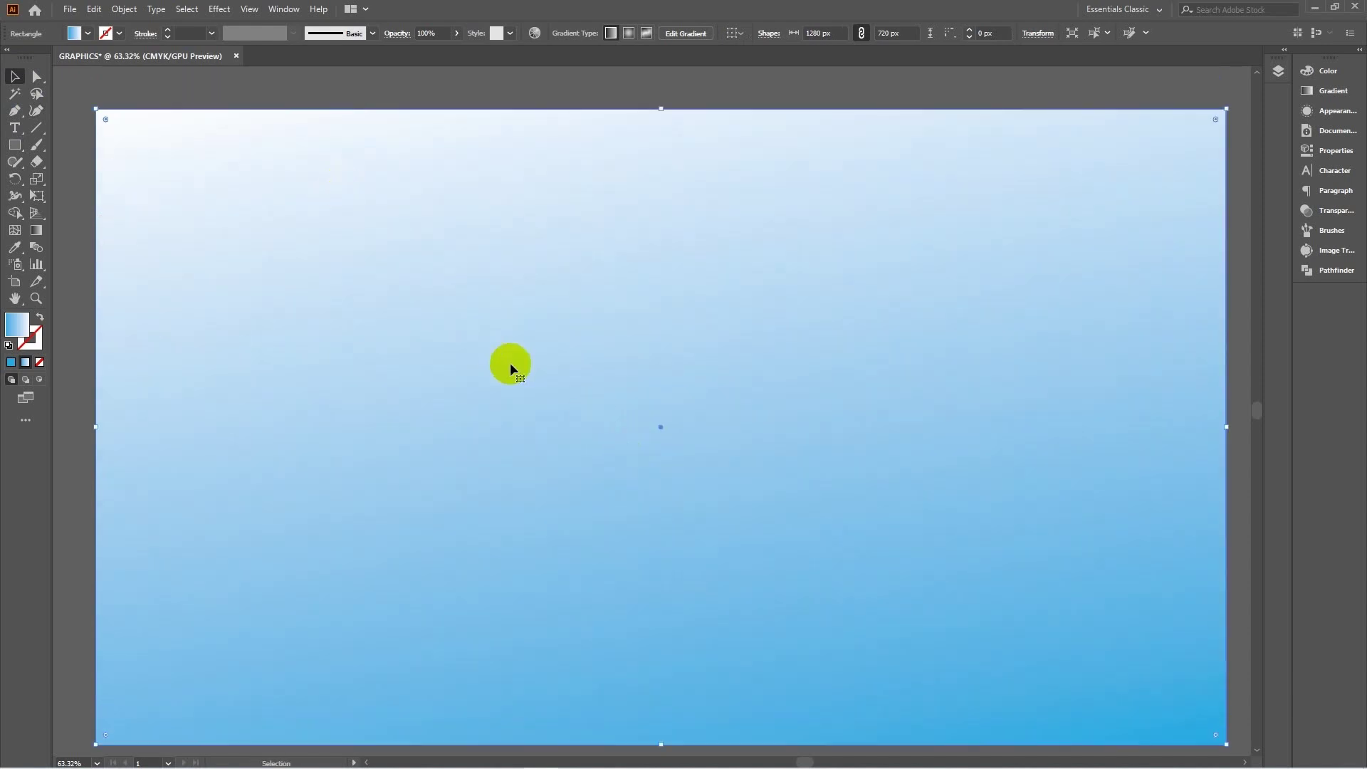
pyautogui.click(124, 8)
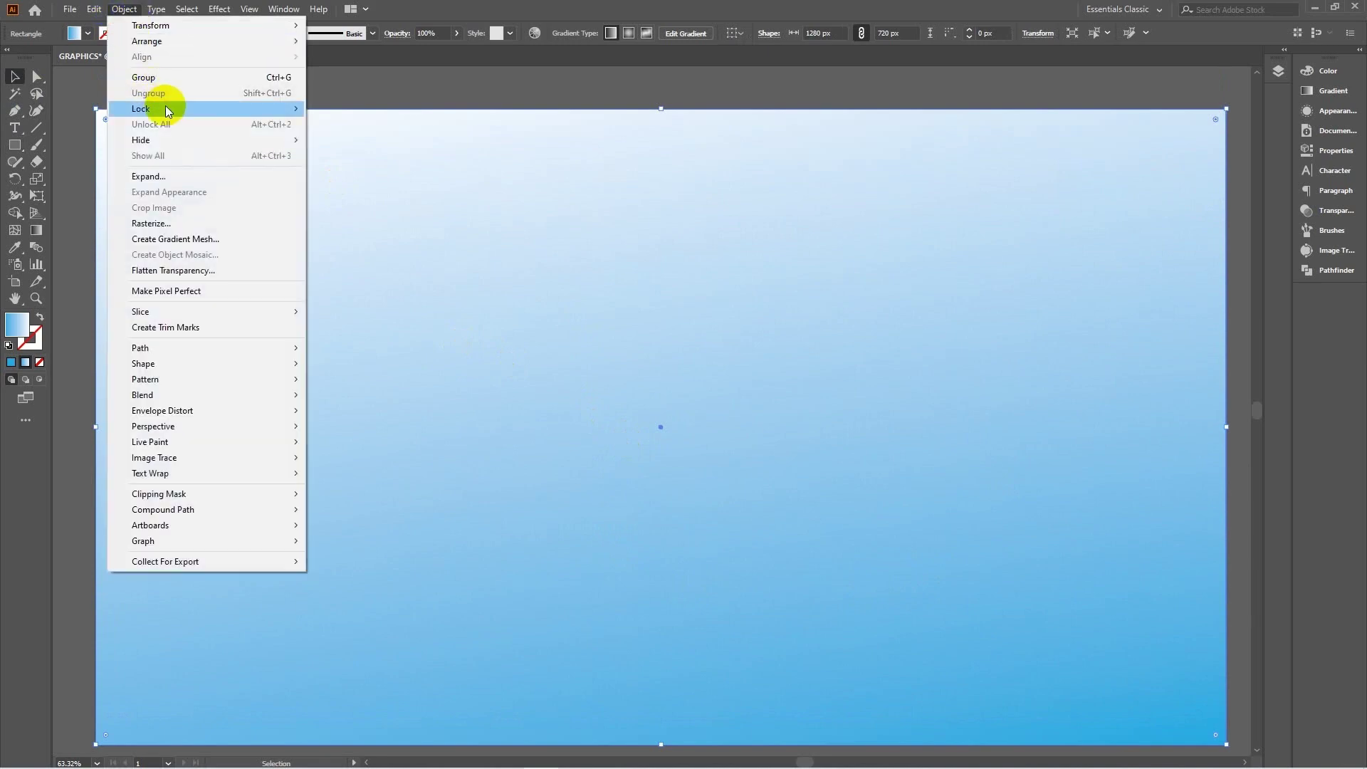
# Step: Lock the gradient background rectangle with Object > Lock > Selection
pyautogui.click(360, 108)
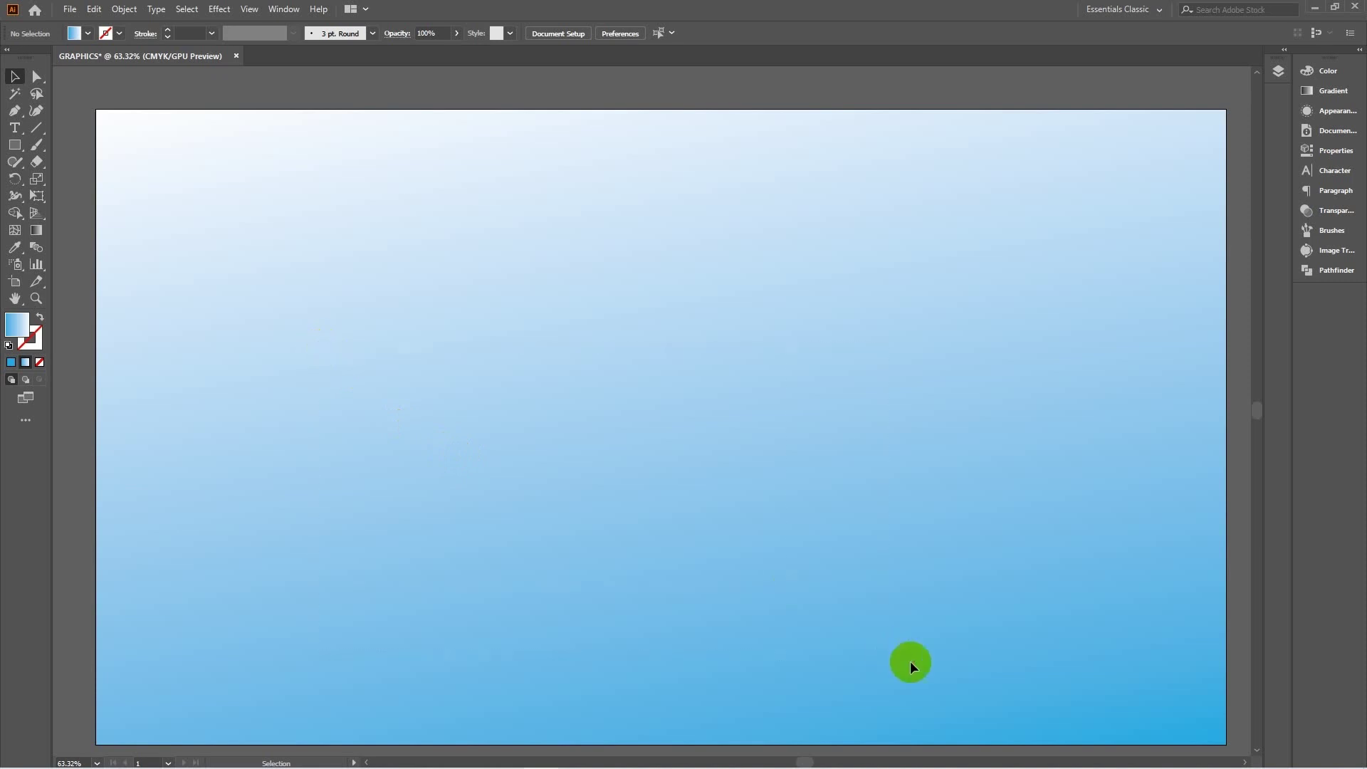
# Step: Type the word GRAPHICS near the centre of the canvas
pyautogui.click(18, 130)
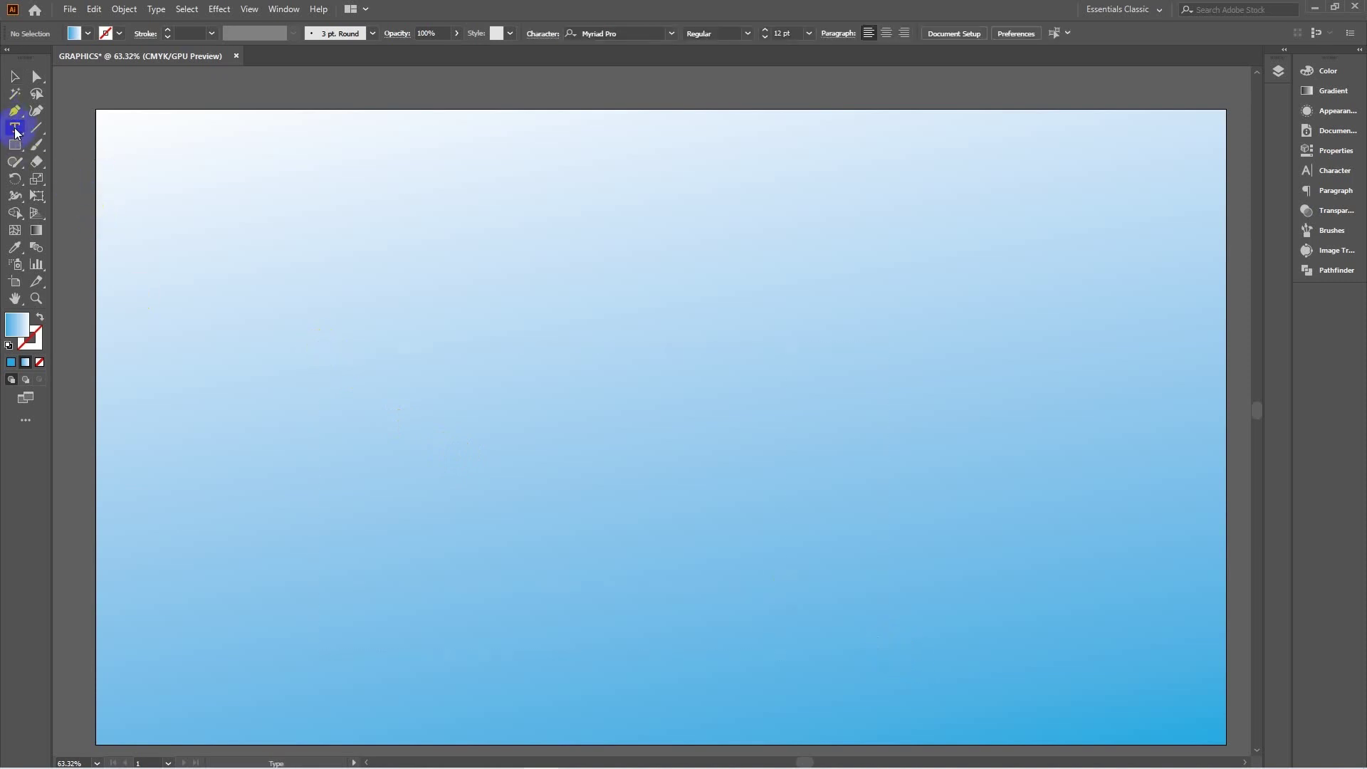
pyautogui.click(539, 420)
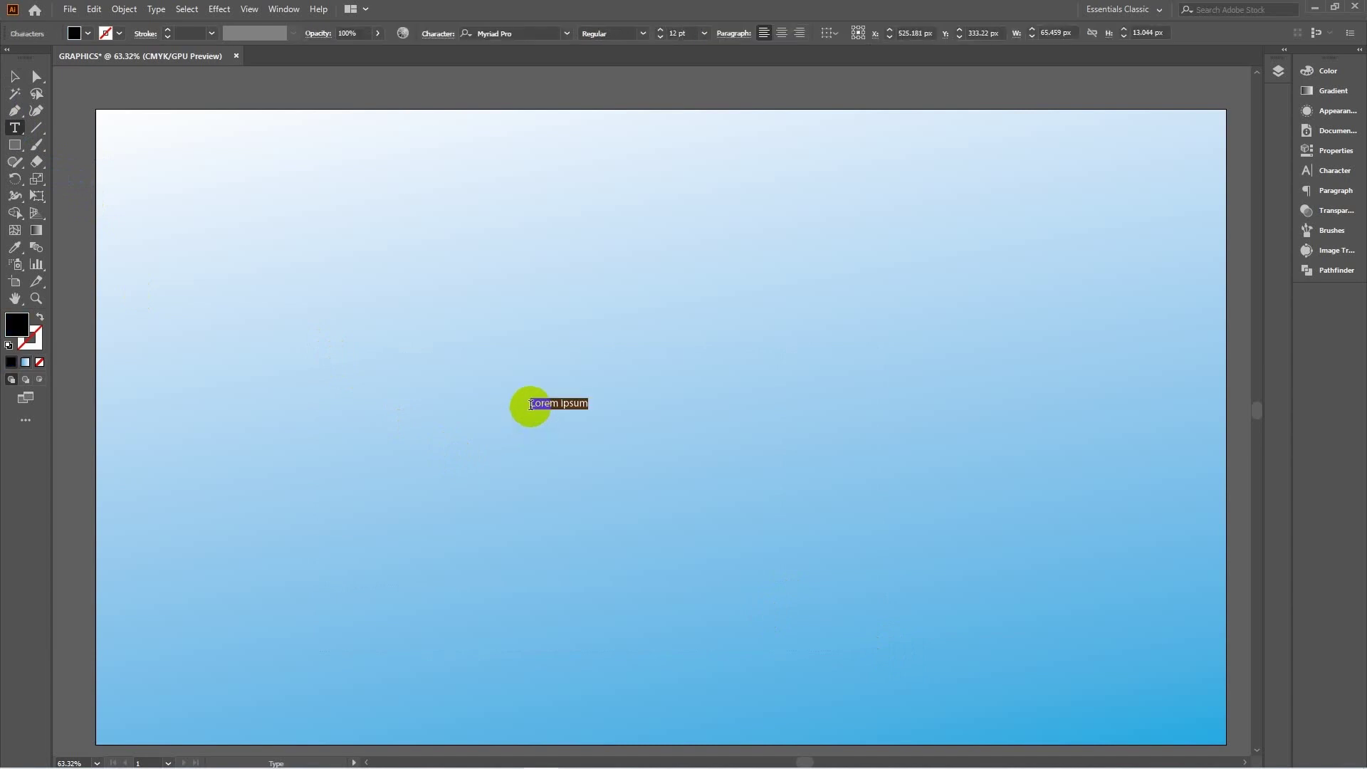
pyautogui.write('GRAPHICS')
pyautogui.click(14, 77)
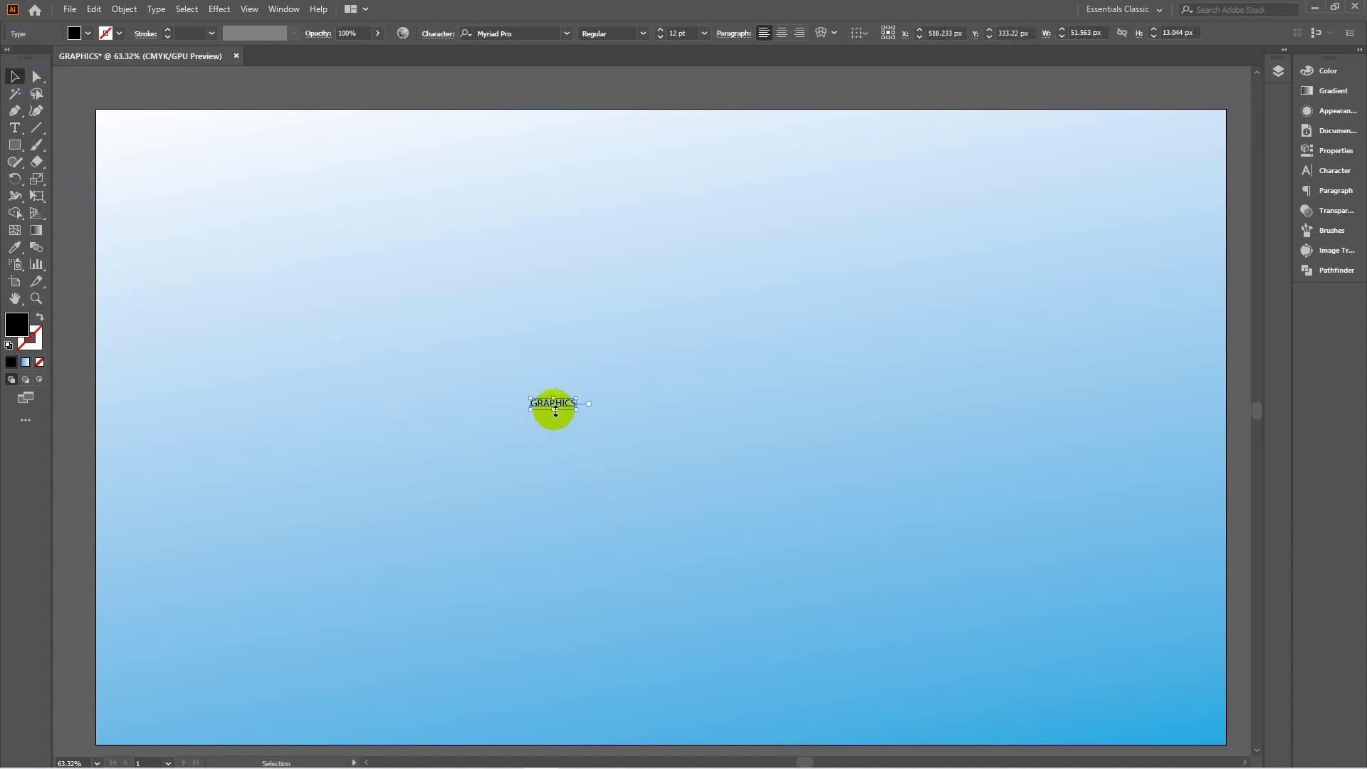
# Step: Scale the GRAPHICS text up to about 200 pt and centre it on the artboard
pyautogui.moveTo(548, 410); pyautogui.dragTo(589, 482)
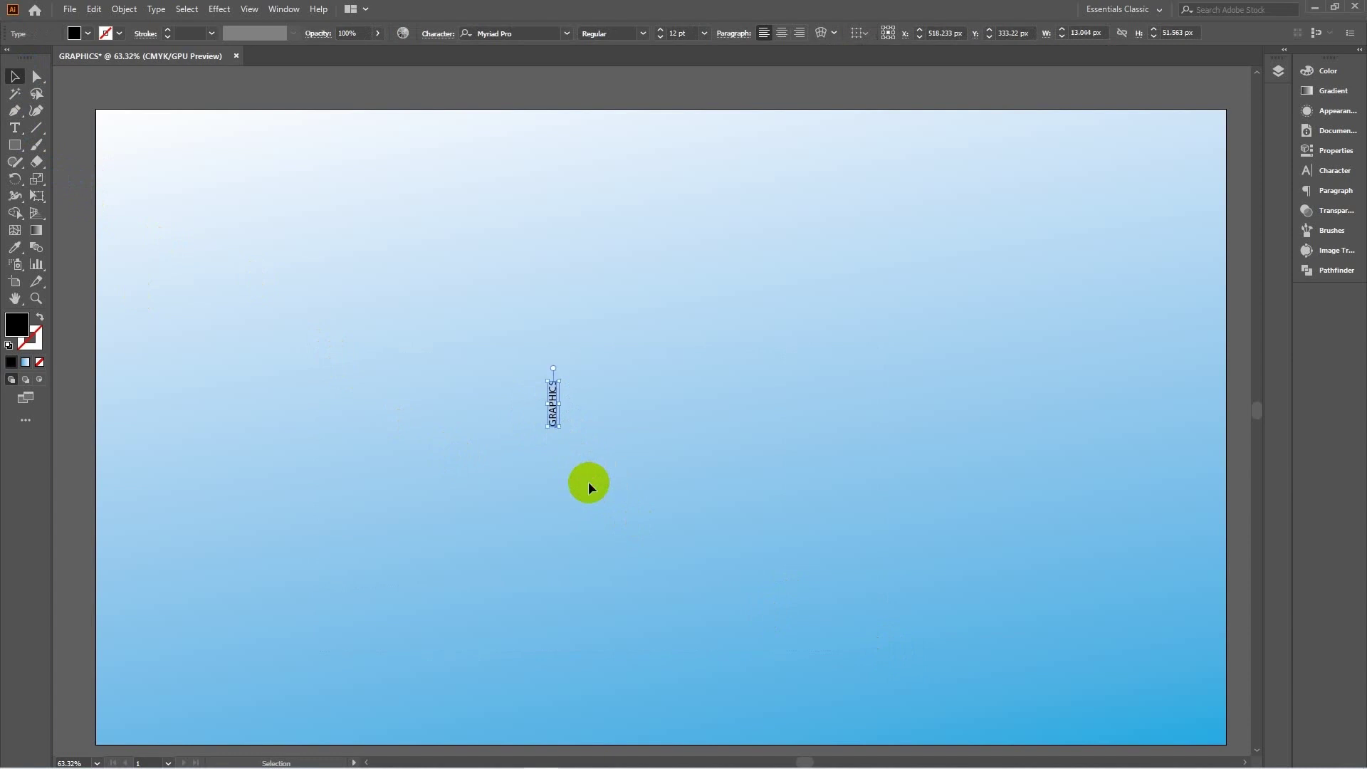
pyautogui.click(552, 408)
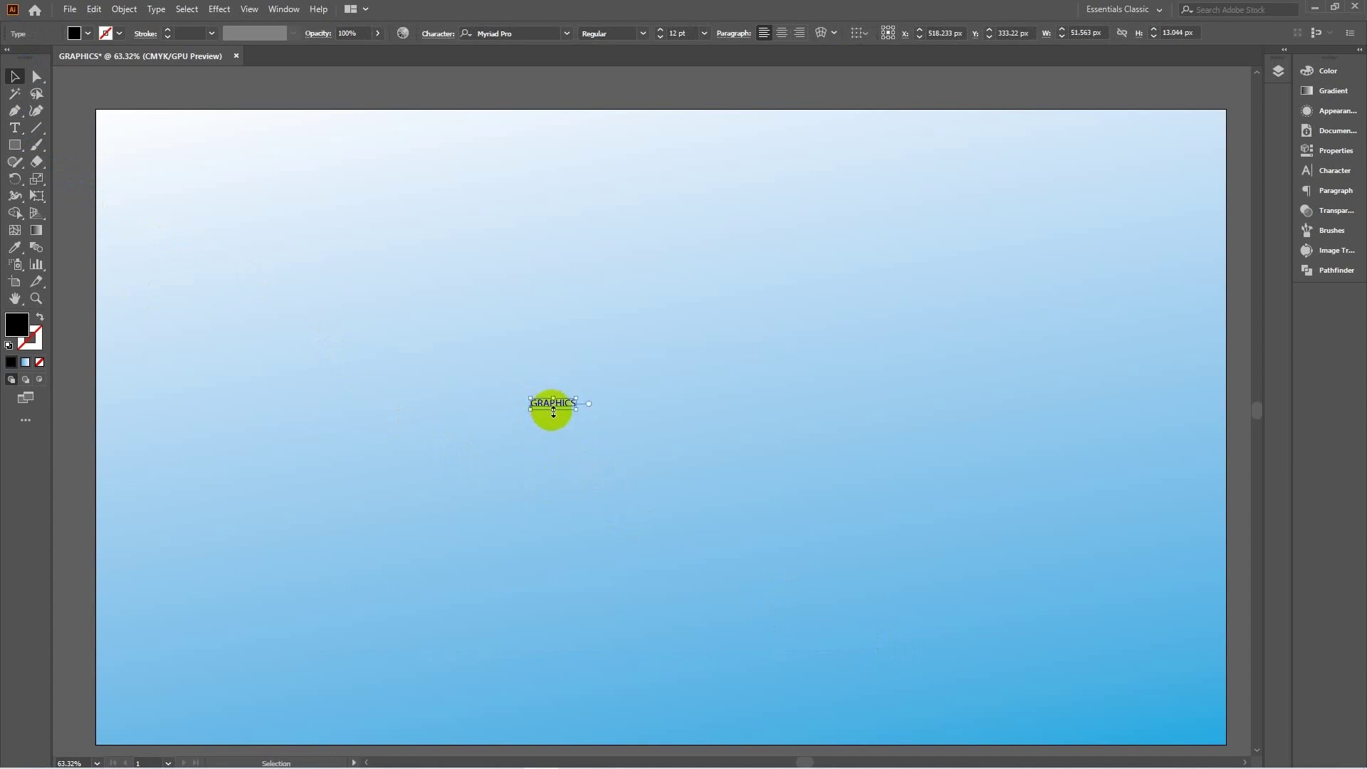
pyautogui.doubleClick(553, 412)
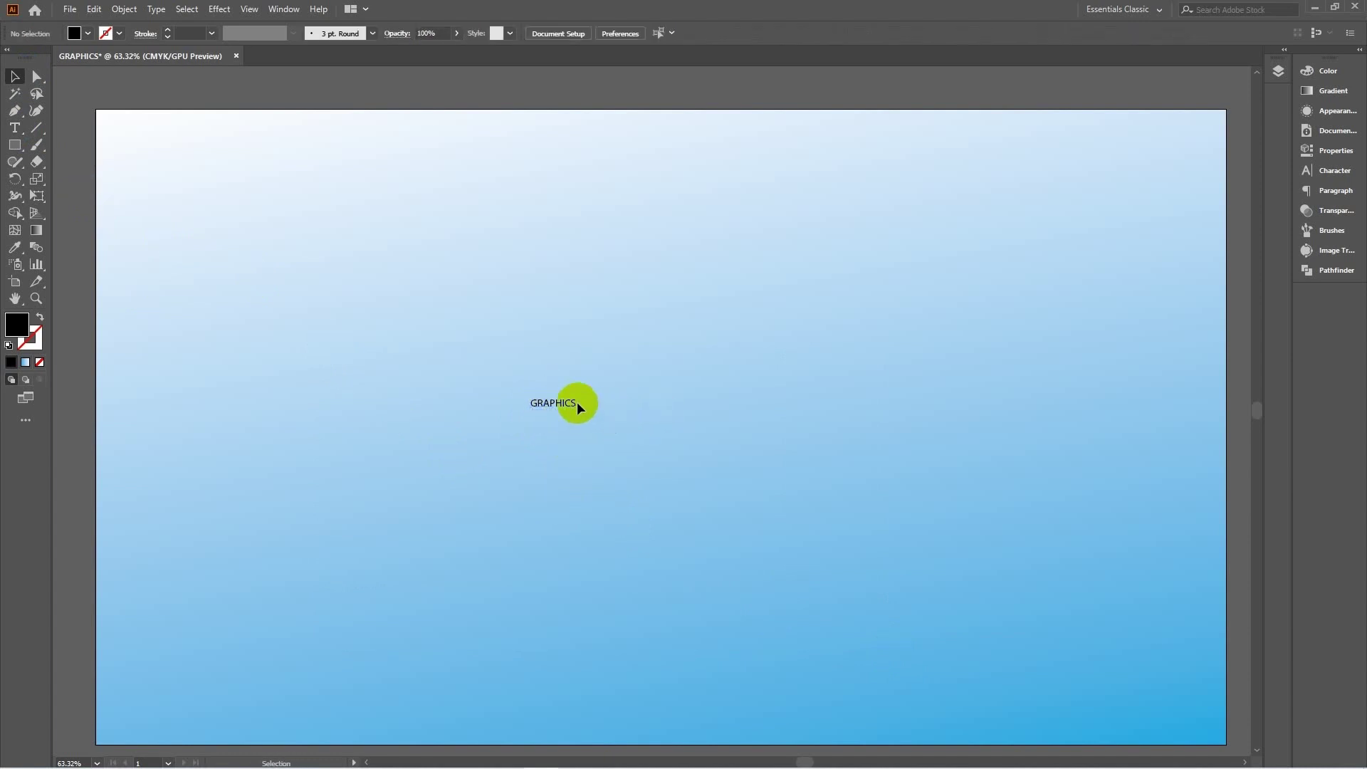
pyautogui.click(568, 407)
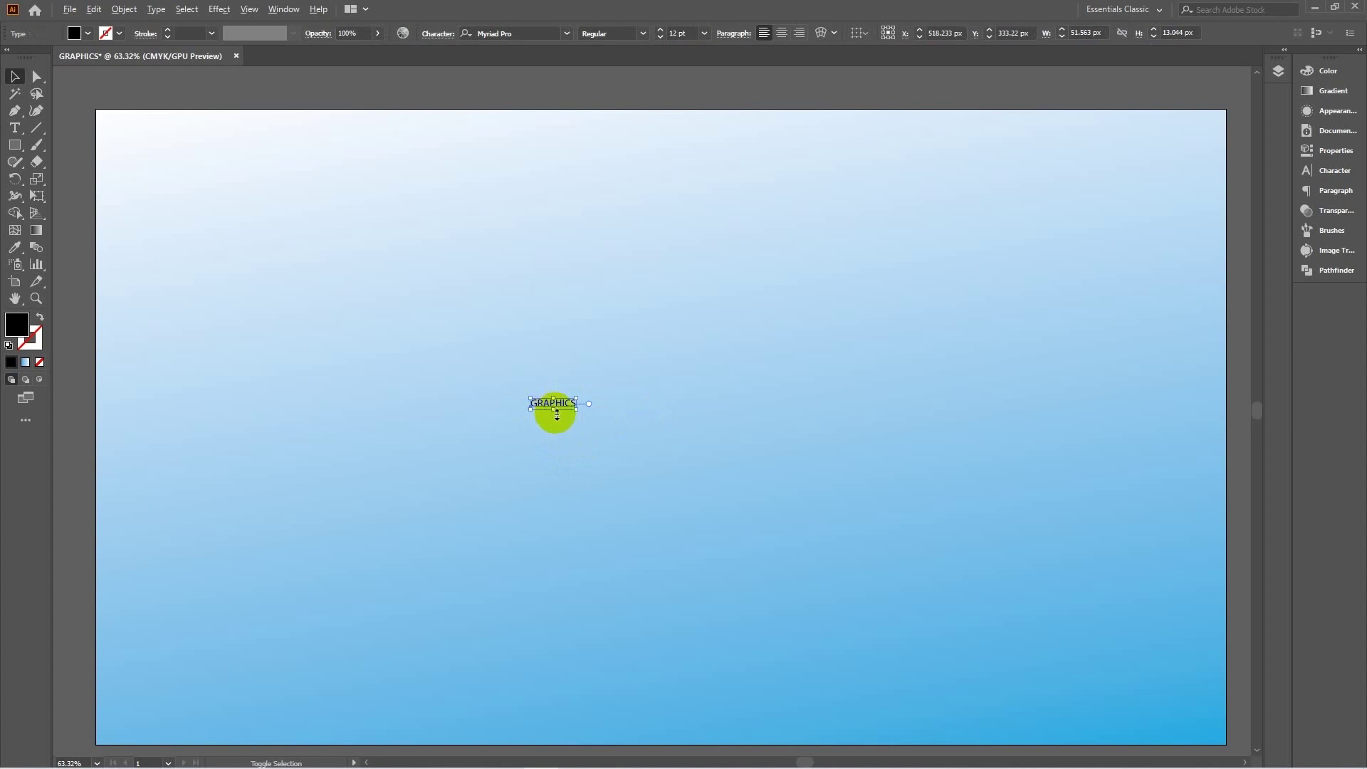
pyautogui.moveTo(556, 413); pyautogui.dragTo(568, 499)
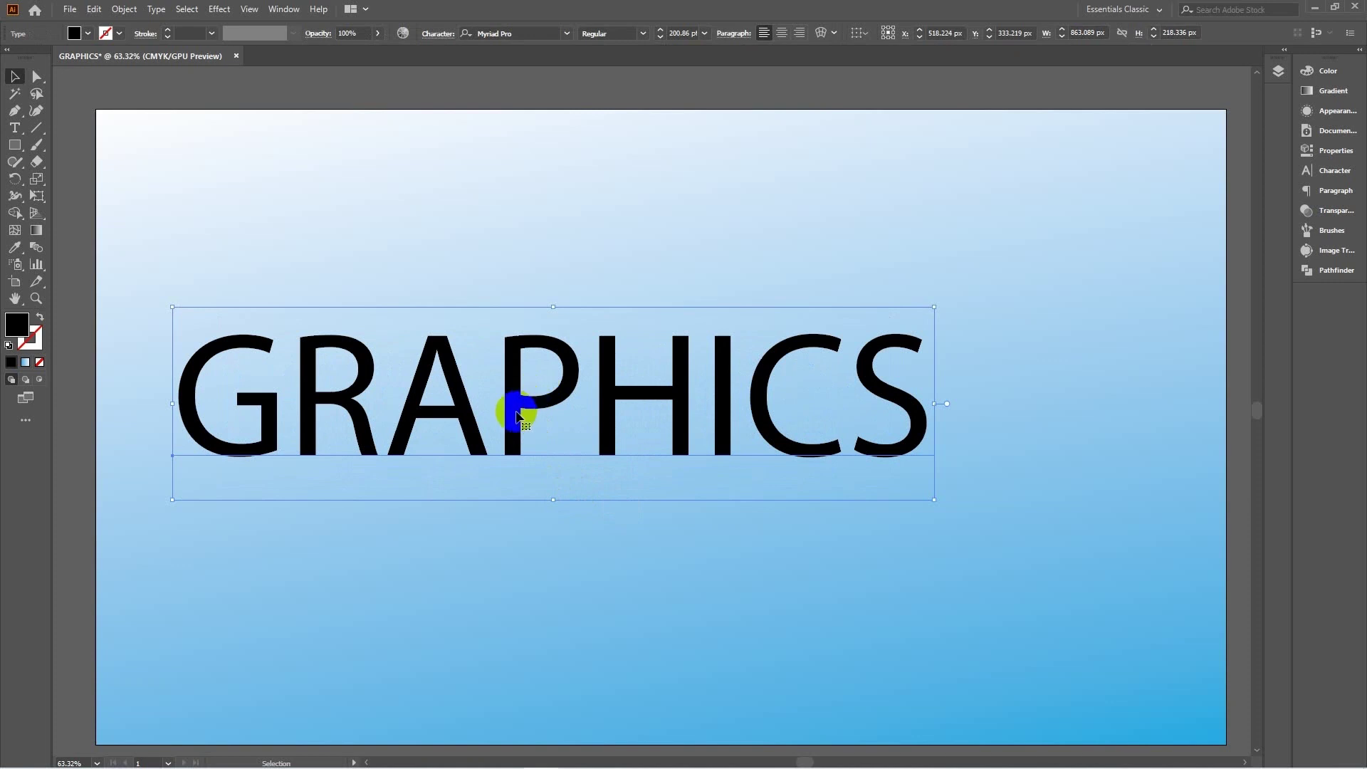
pyautogui.moveTo(577, 419)
pyautogui.mouseDown()
pyautogui.moveTo(639, 425)
pyautogui.moveTo(640, 441)
pyautogui.mouseUp()
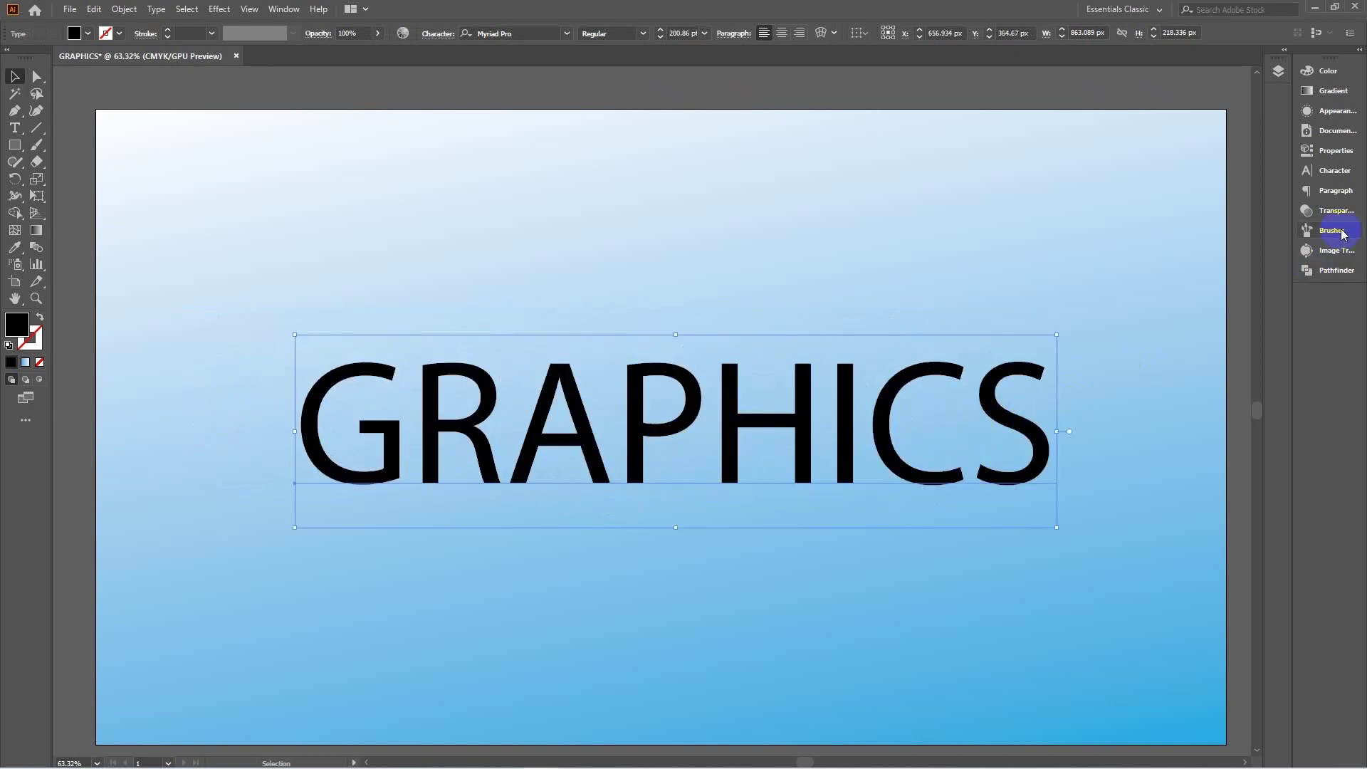
# Step: Set the GRAPHICS text in the Impact font
pyautogui.click(1336, 171)
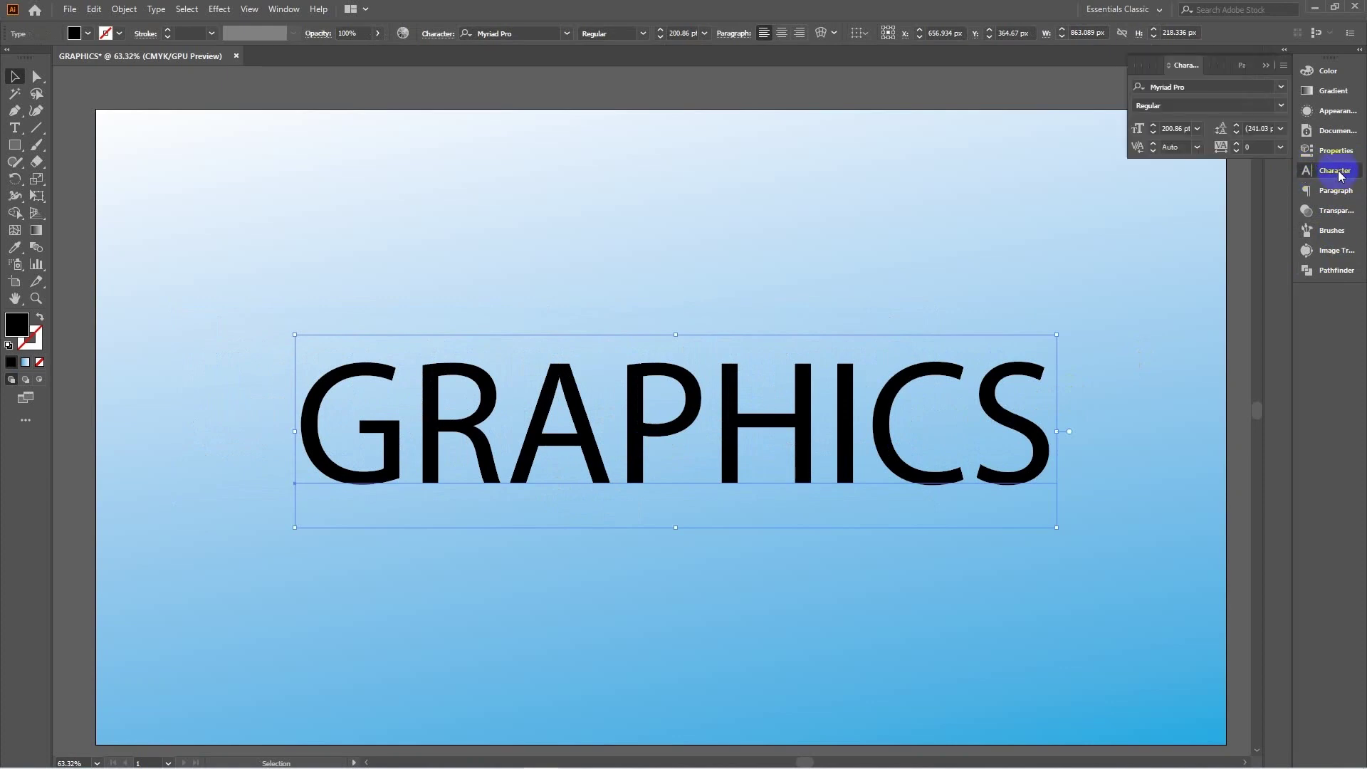
pyautogui.click(1281, 86)
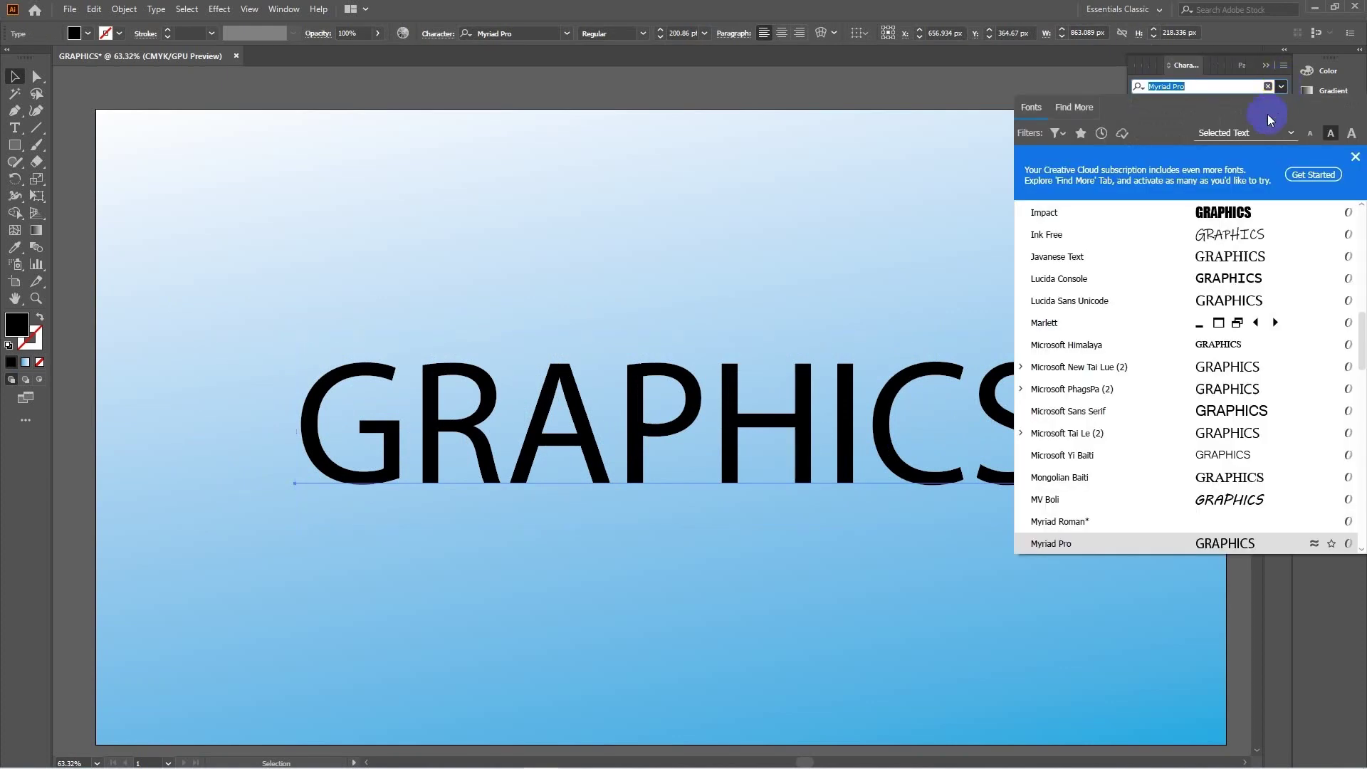
pyautogui.click(1224, 214)
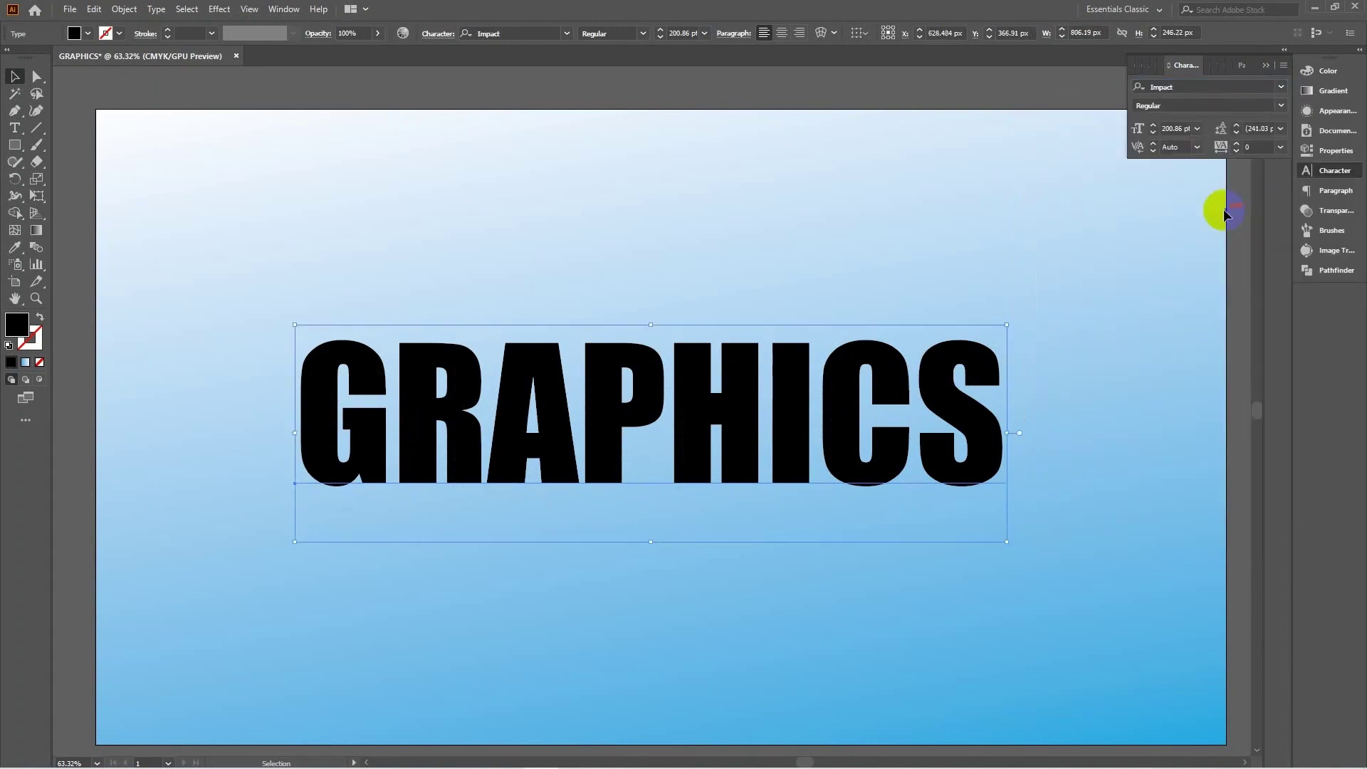
pyautogui.click(1264, 65)
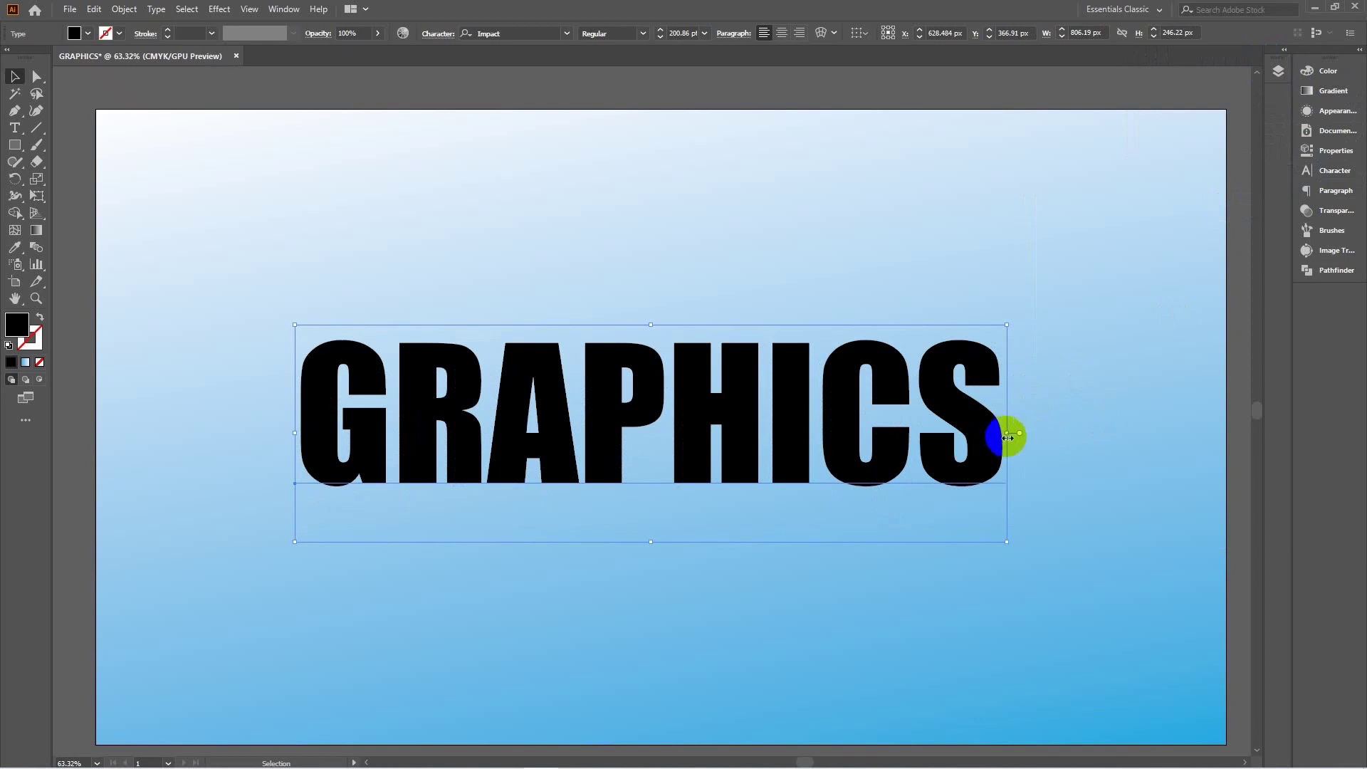
# Step: Stretch the text to about 1016.9 px wide and re-centre it
pyautogui.moveTo(1020, 432); pyautogui.dragTo(1122, 432)
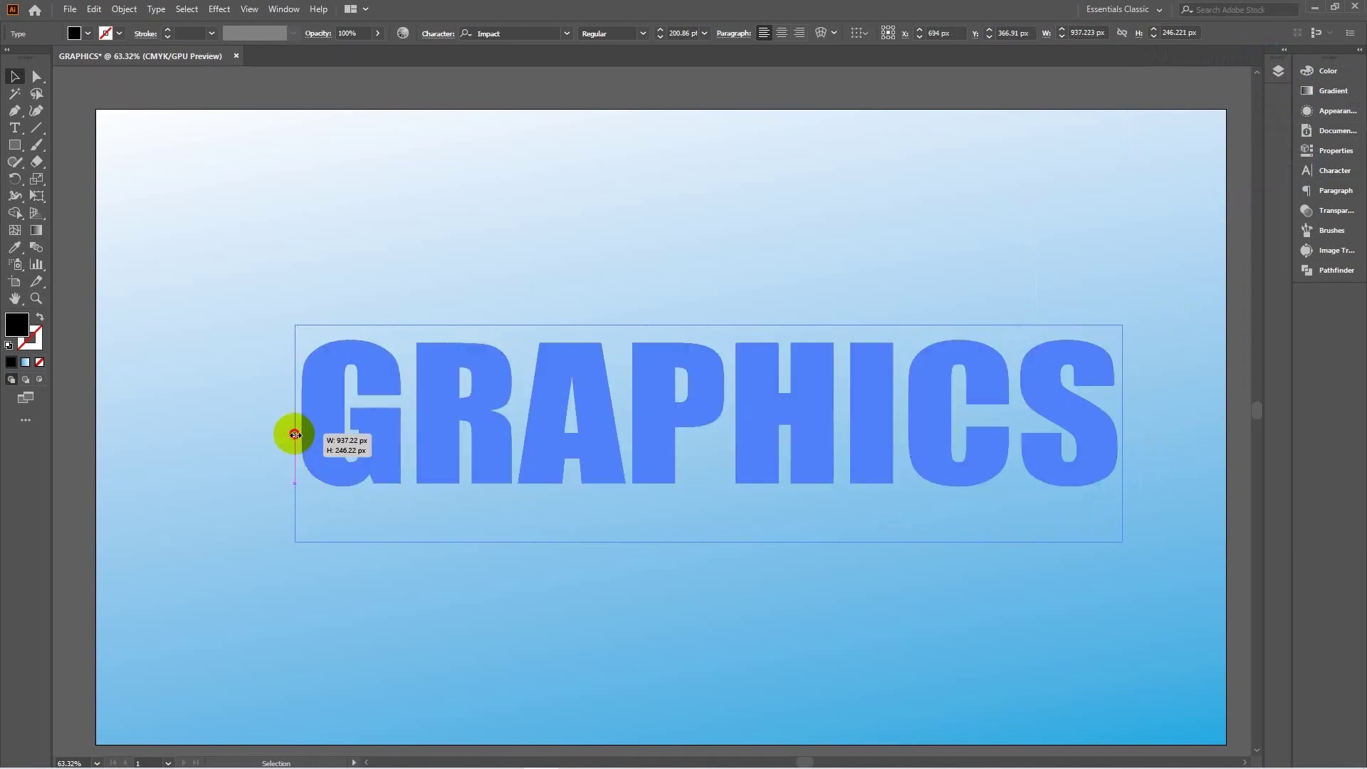
pyautogui.moveTo(294, 431); pyautogui.dragTo(225, 432)
pyautogui.moveTo(621, 422)
pyautogui.mouseDown()
pyautogui.moveTo(604, 433)
pyautogui.moveTo(627, 425)
pyautogui.mouseUp()
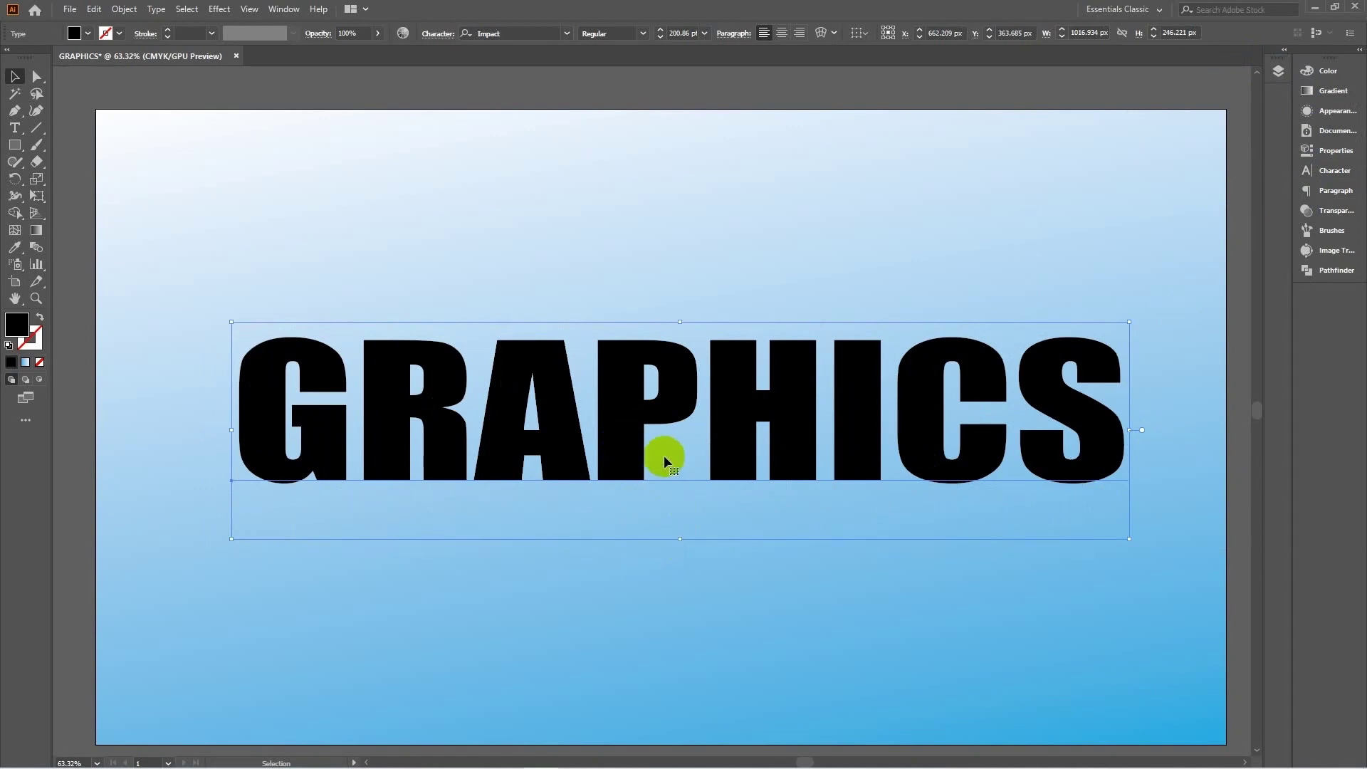
# Step: Expand the GRAPHICS text into outline shapes via Object > Expand
pyautogui.click(128, 10)
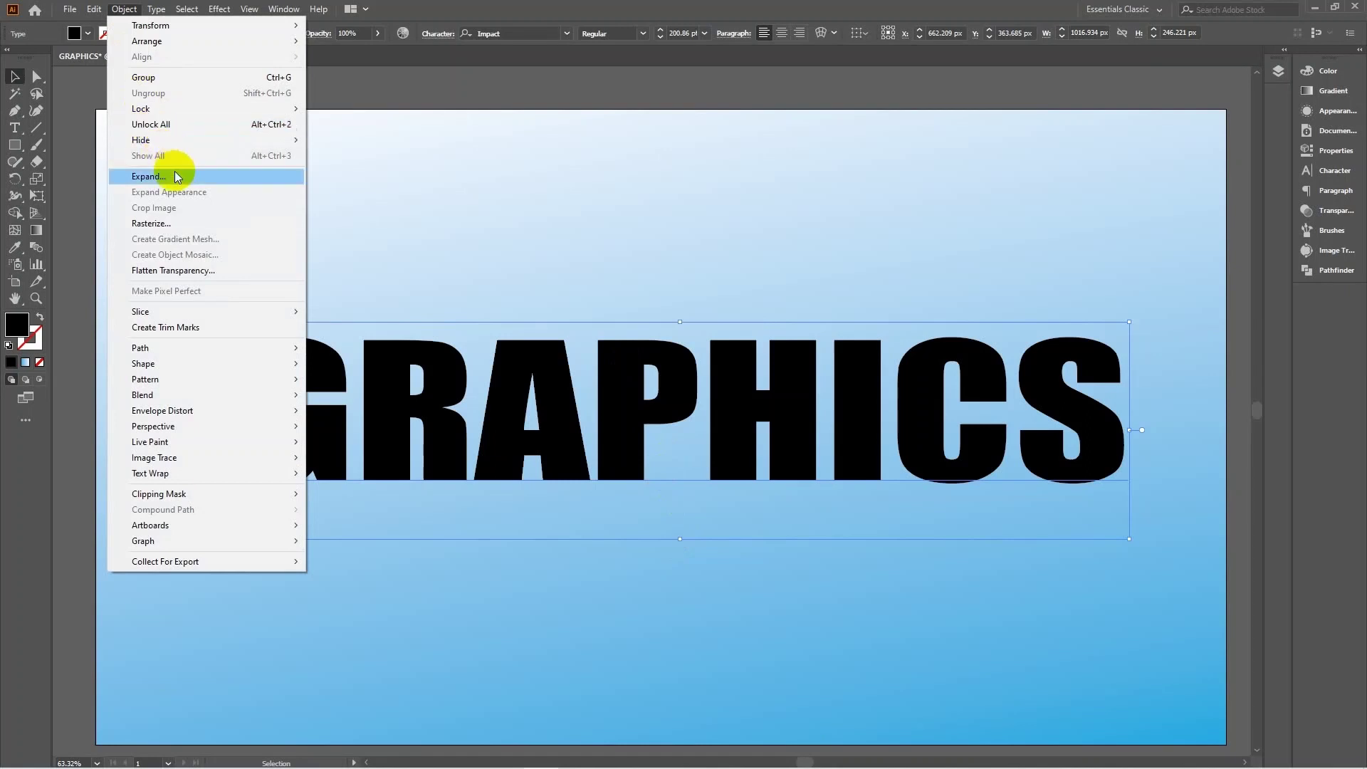
pyautogui.click(171, 176)
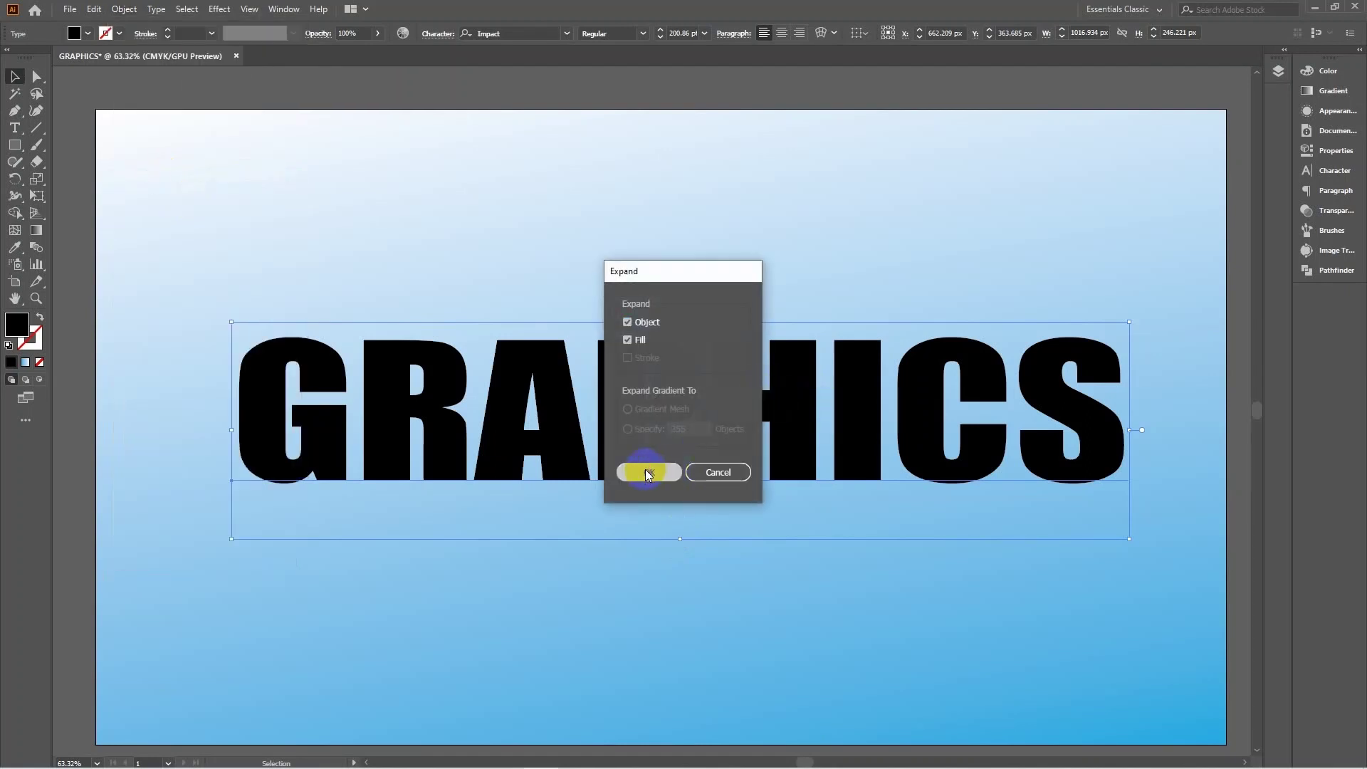
pyautogui.click(648, 472)
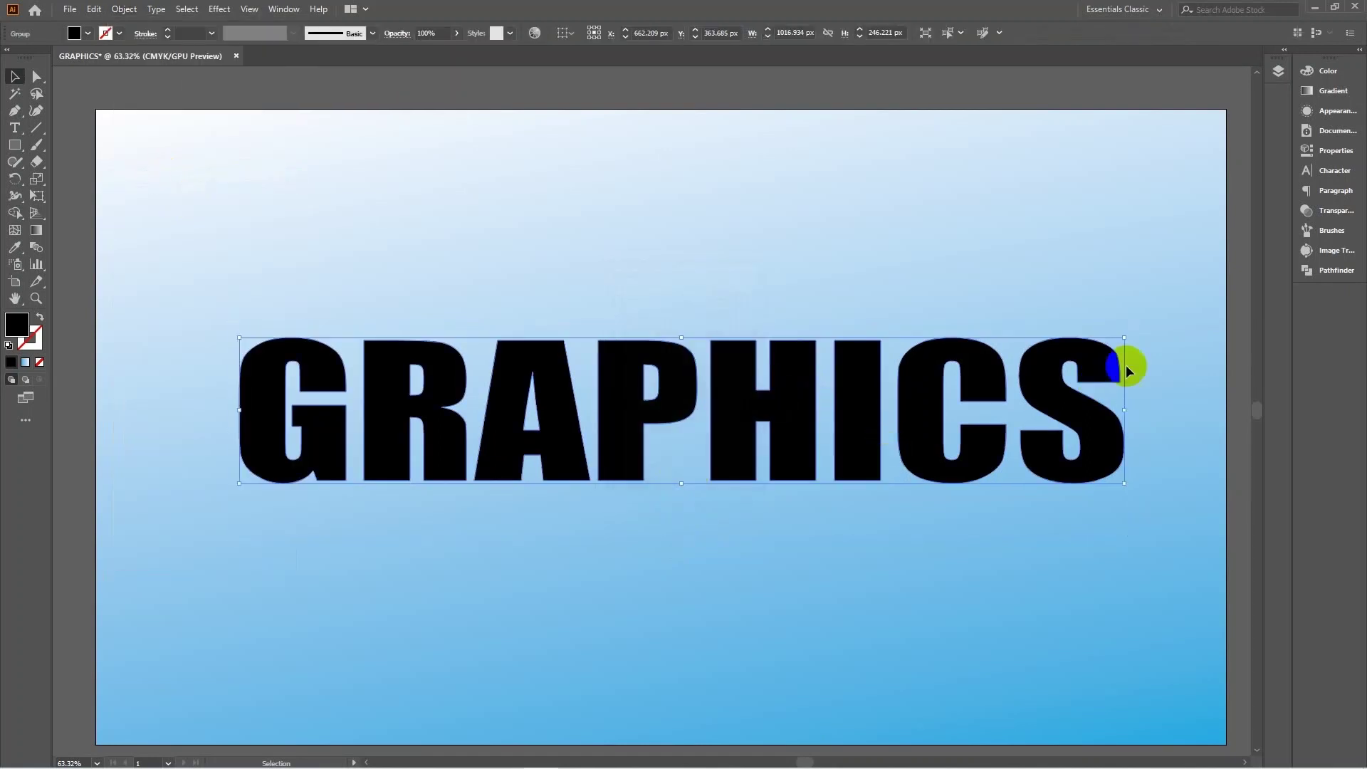
# Step: Fill the outlined GRAPHICS letter group with white
pyautogui.click(1140, 267)
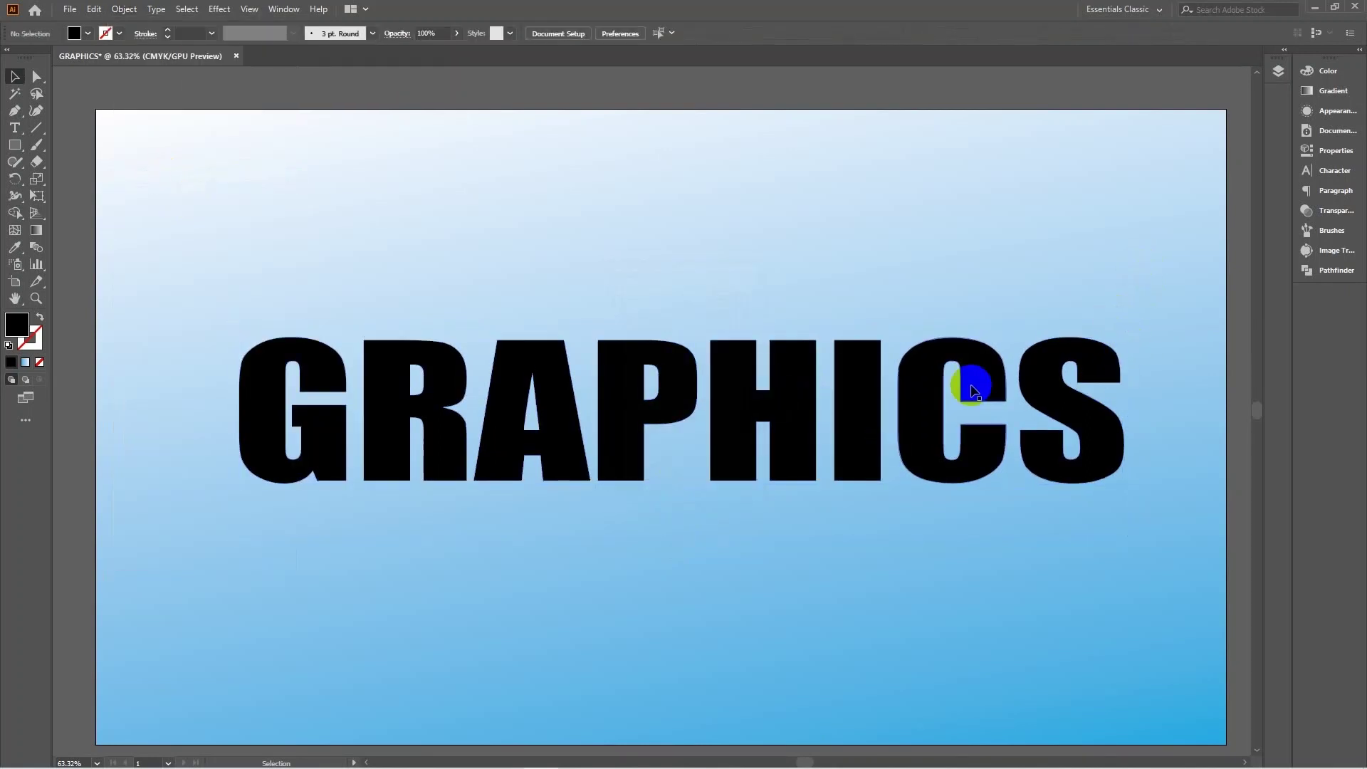
pyautogui.click(552, 402)
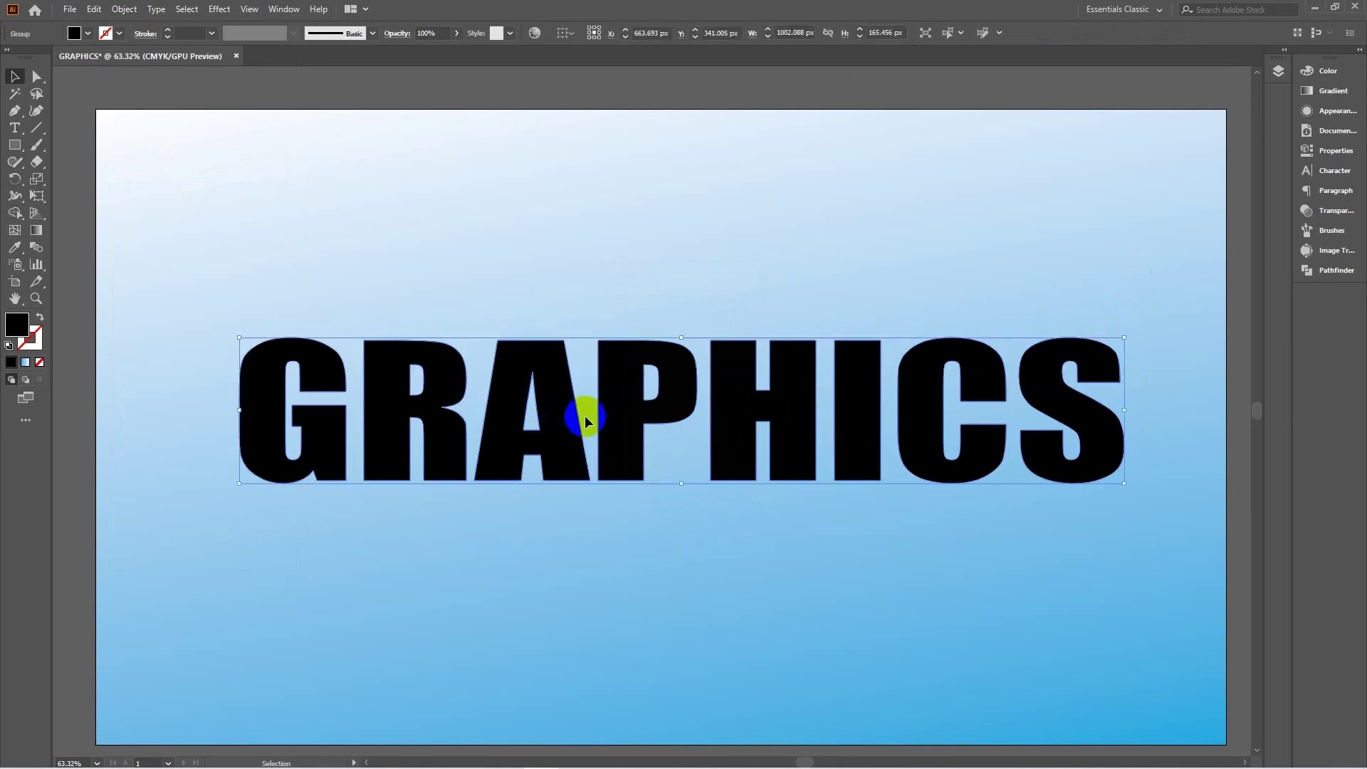
pyautogui.click(88, 34)
pyautogui.click(29, 58)
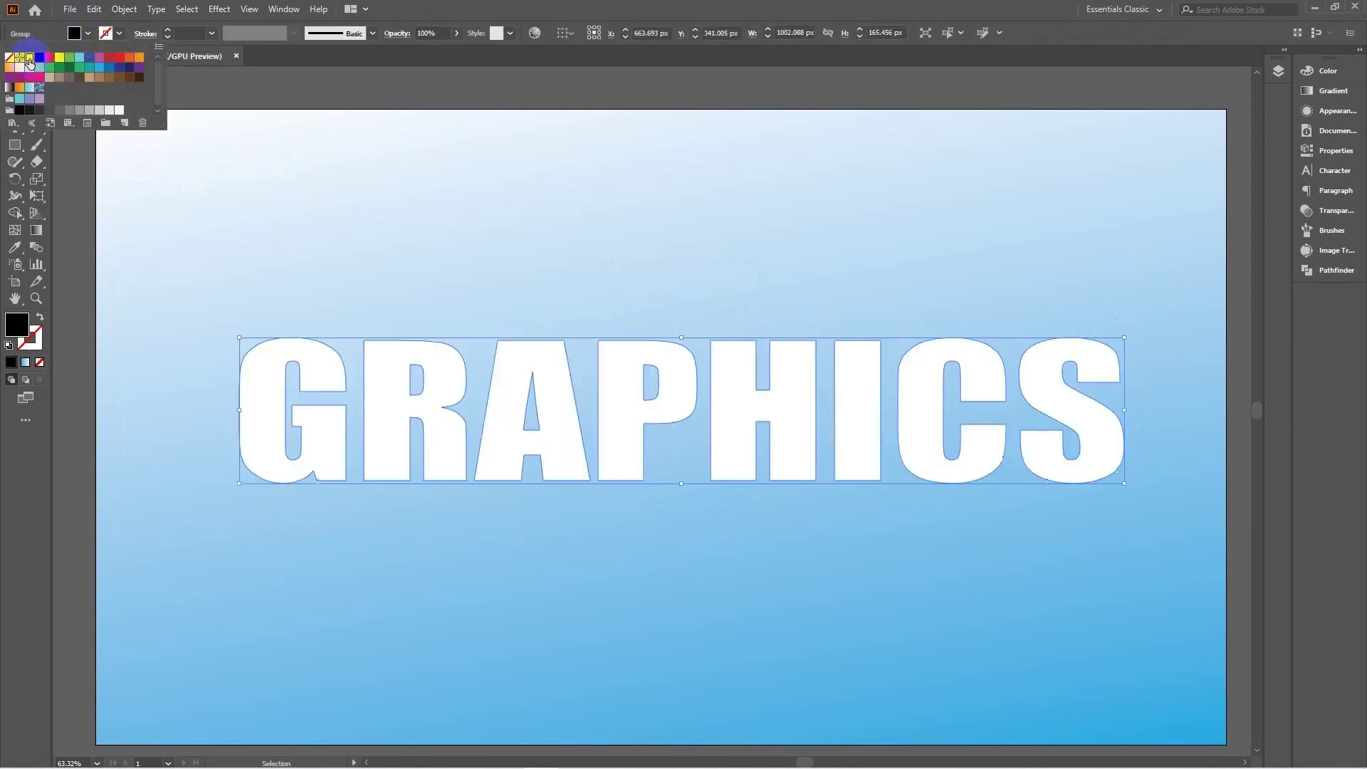
pyautogui.click(995, 245)
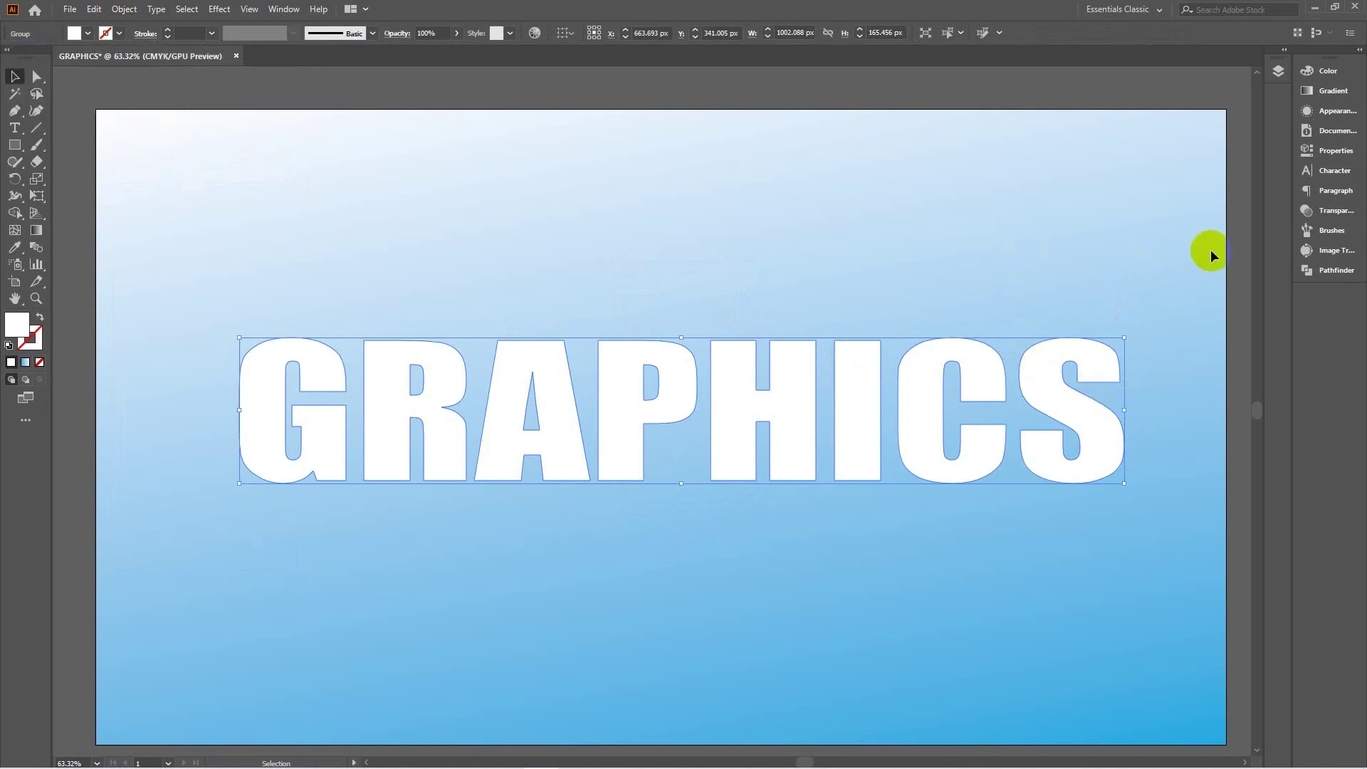
pyautogui.click(1132, 268)
pyautogui.click(807, 425)
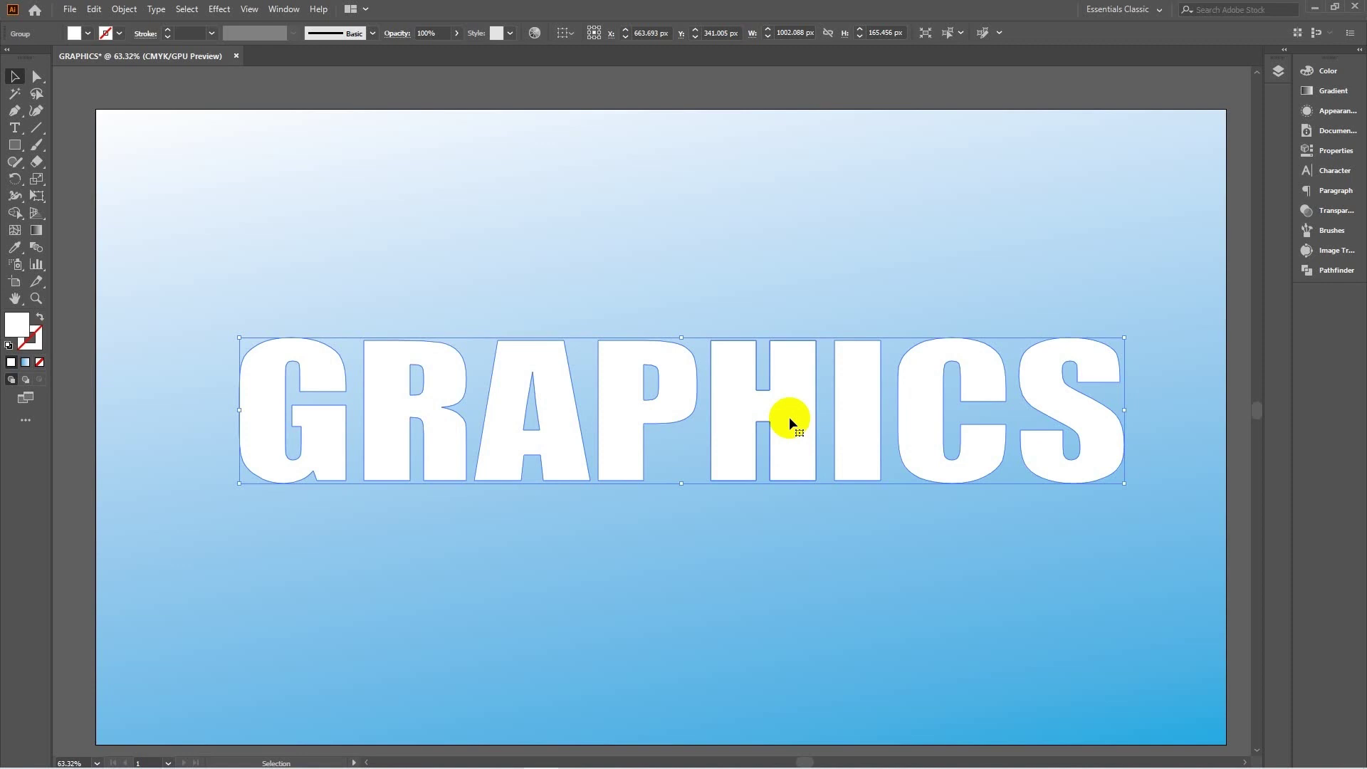
# Step: Paste a front copy of the lettering, shrink it to about 417 × 69 px, and raise it over the letter tops
pyautogui.press('a')
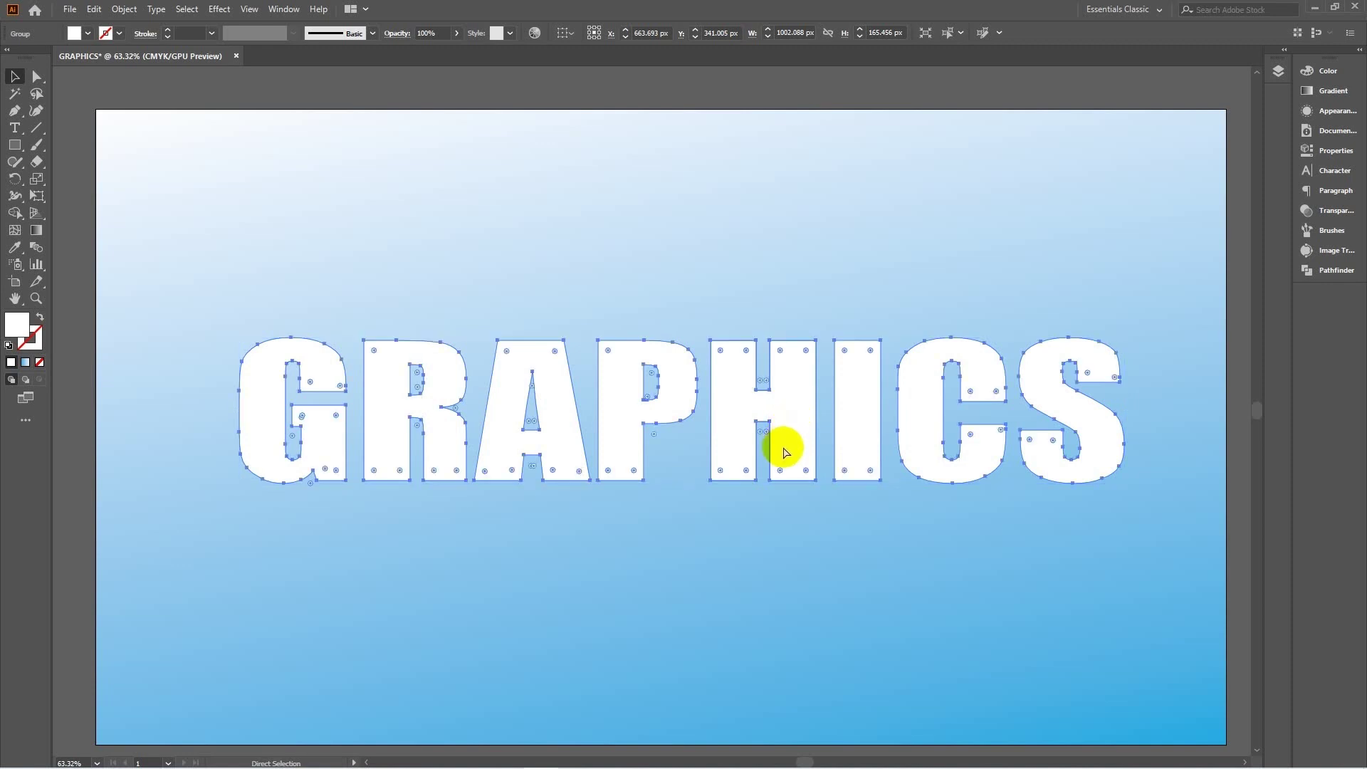
pyautogui.press('v')
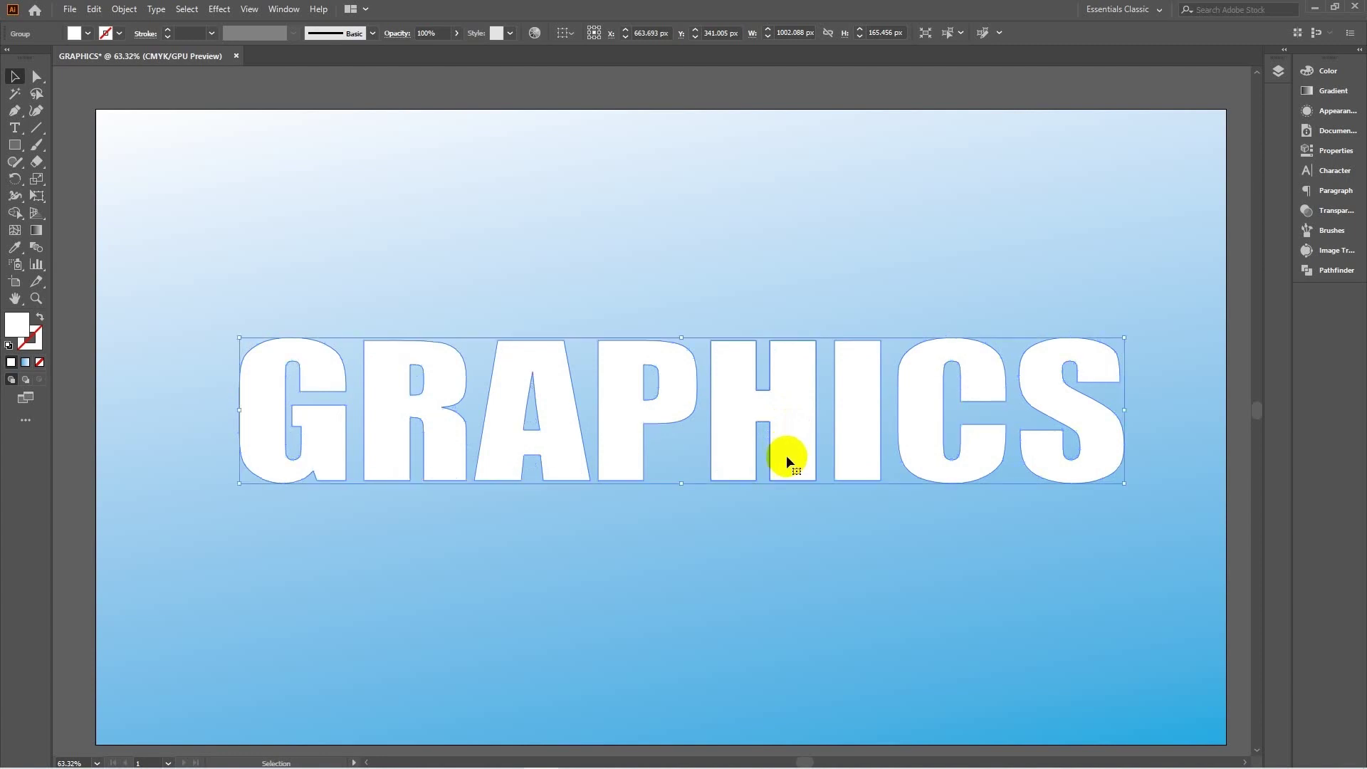
pyautogui.press('shift')
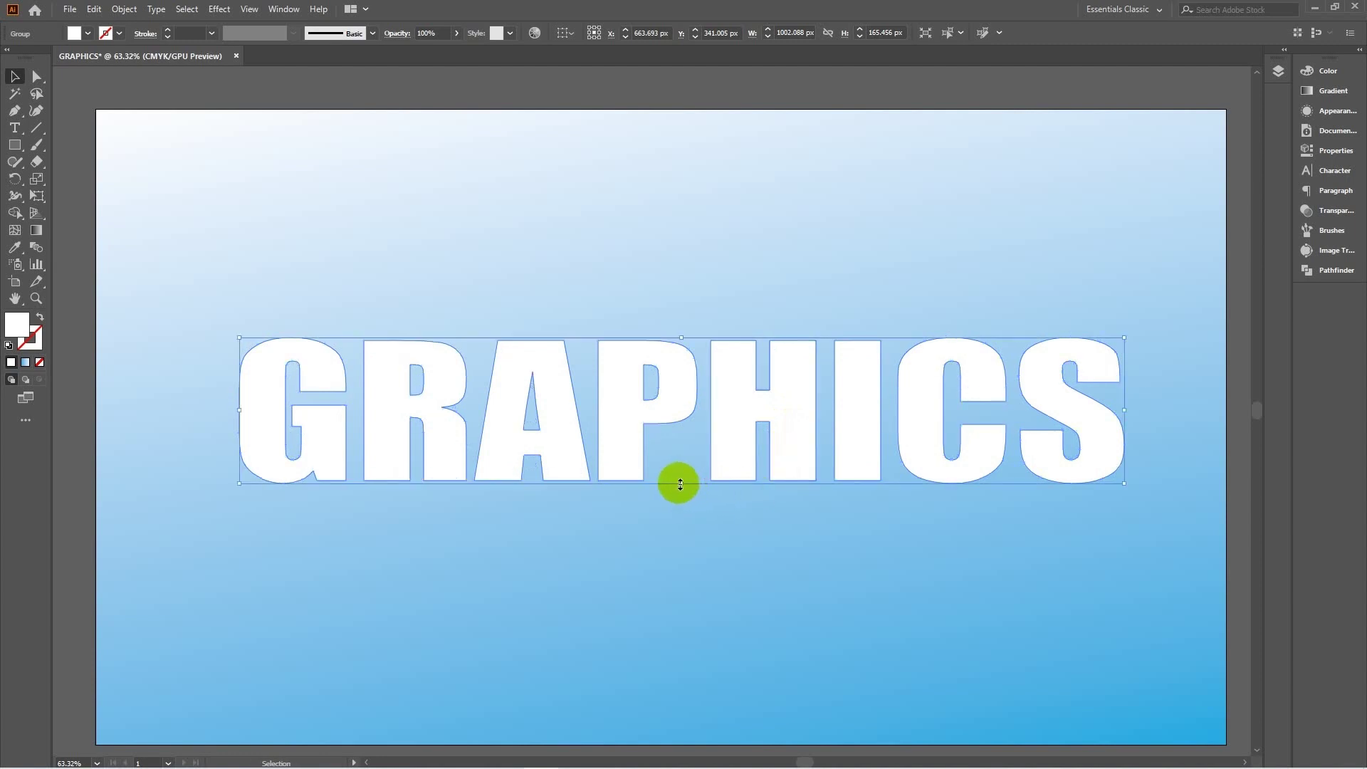
pyautogui.press('shift')
pyautogui.moveTo(680, 484); pyautogui.dragTo(705, 385)
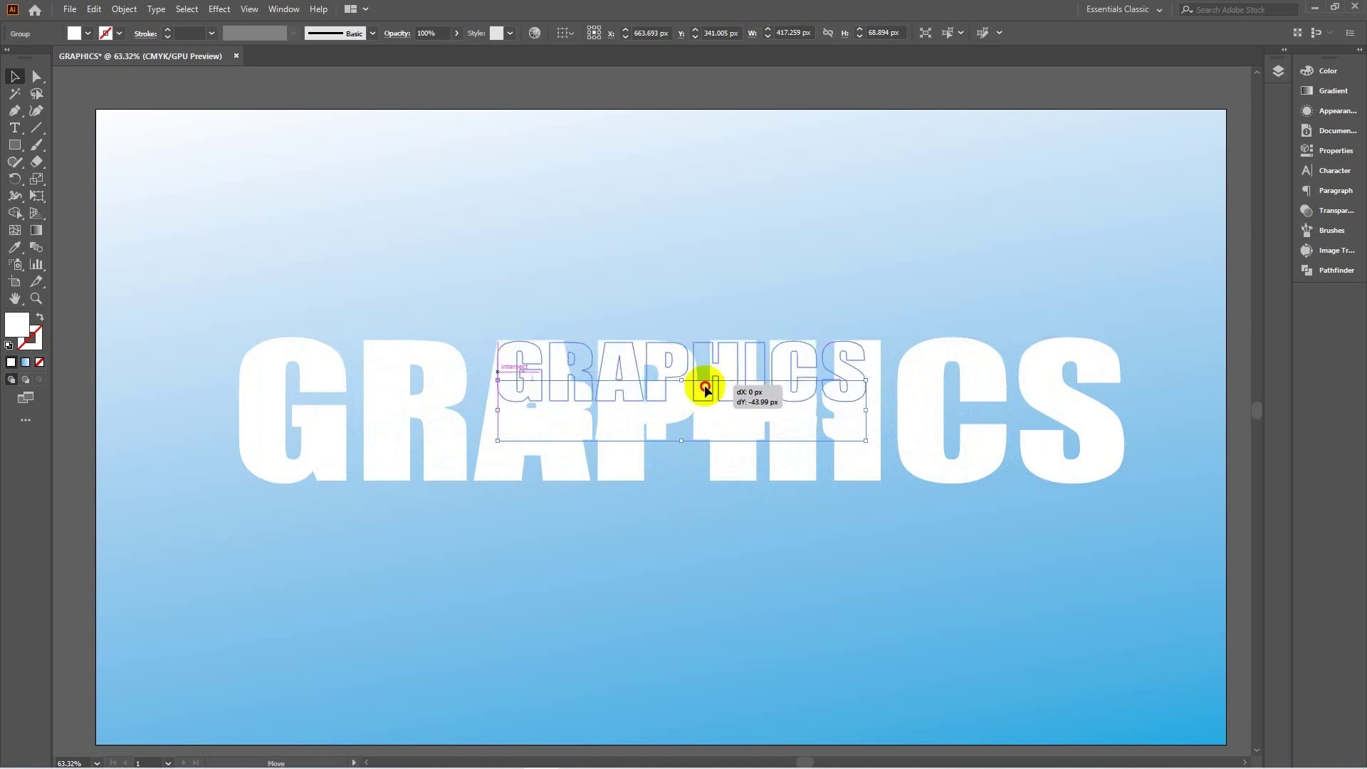
pyautogui.moveTo(705, 386); pyautogui.dragTo(702, 385)
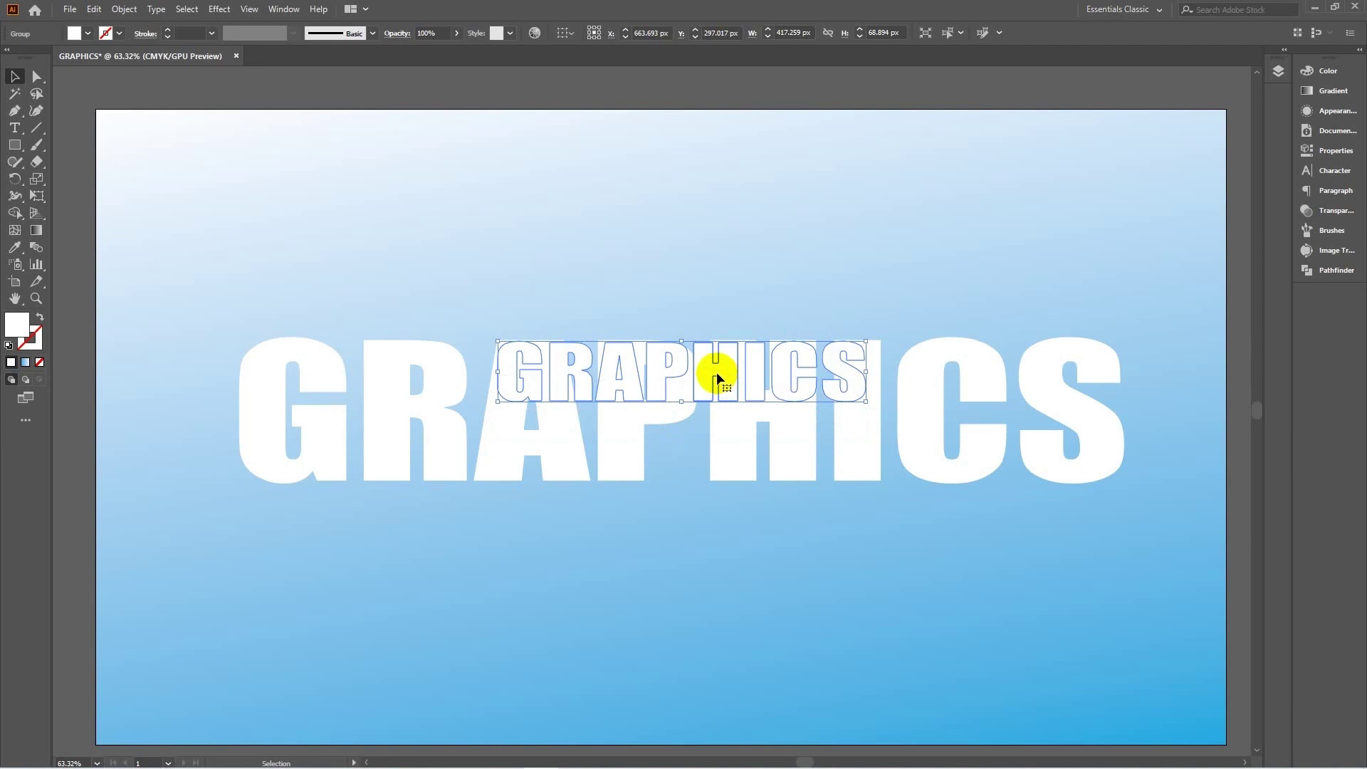
# Step: Fill the small GRAPHICS copy with black from the Control bar swatches
pyautogui.click(89, 33)
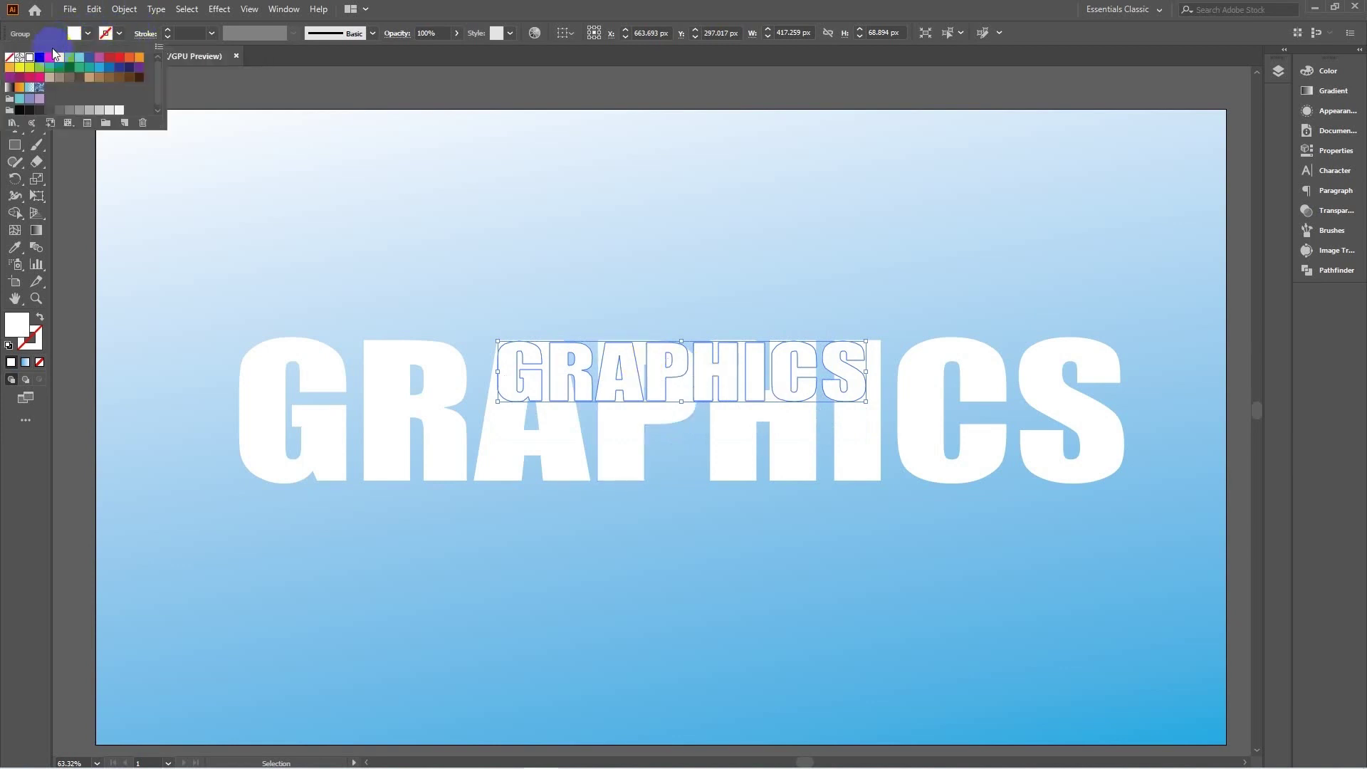
pyautogui.click(39, 57)
pyautogui.click(622, 337)
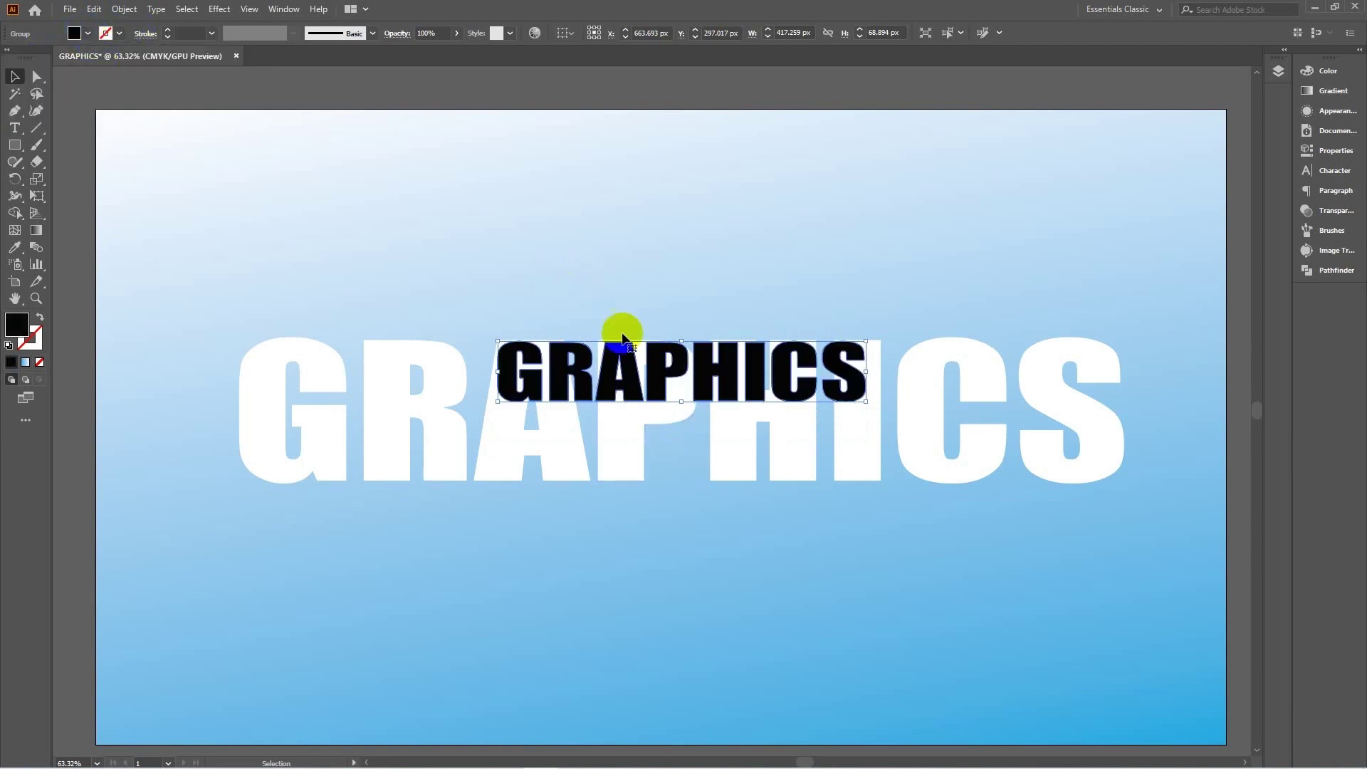
# Step: Select the small black copy together with the large white GRAPHICS lettering
pyautogui.press('a')
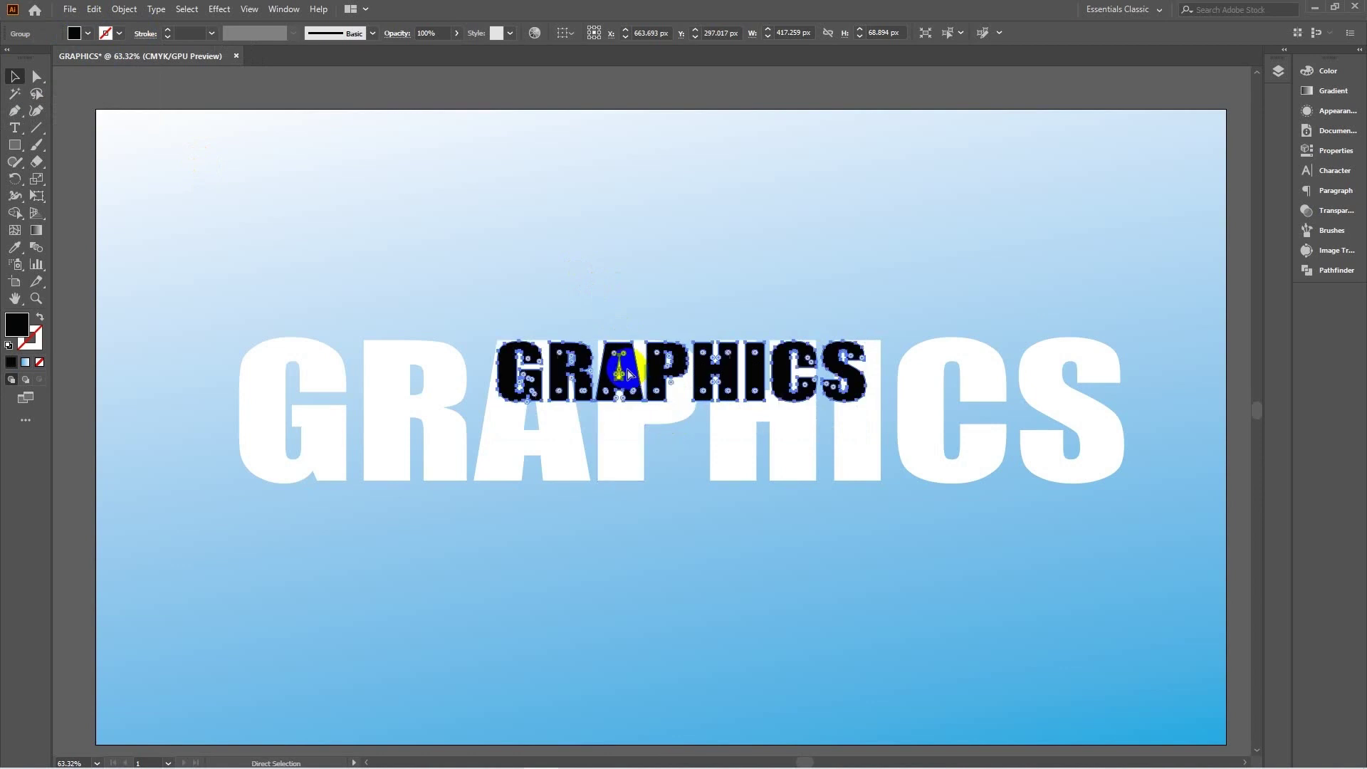
pyautogui.press('ctrl')
pyautogui.hotkey('ctrl', '7')
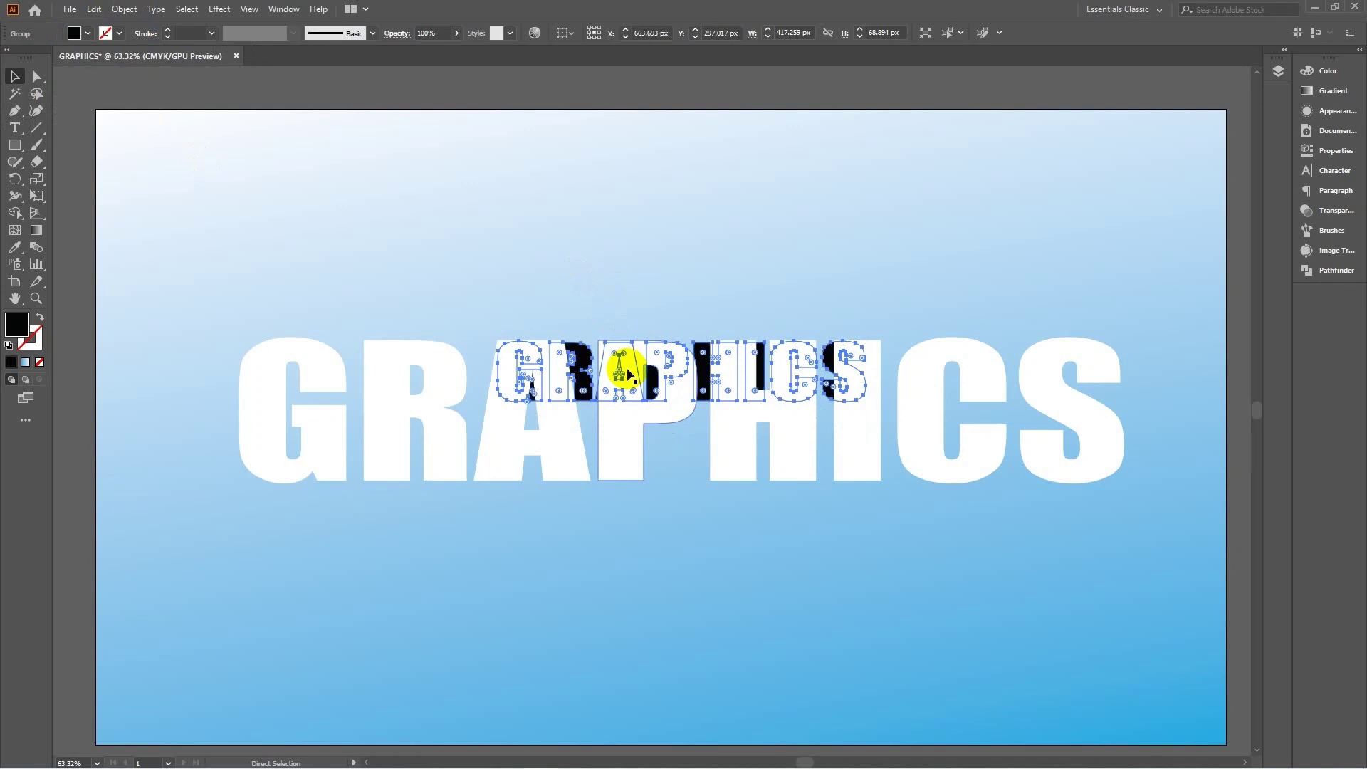
pyautogui.press('v')
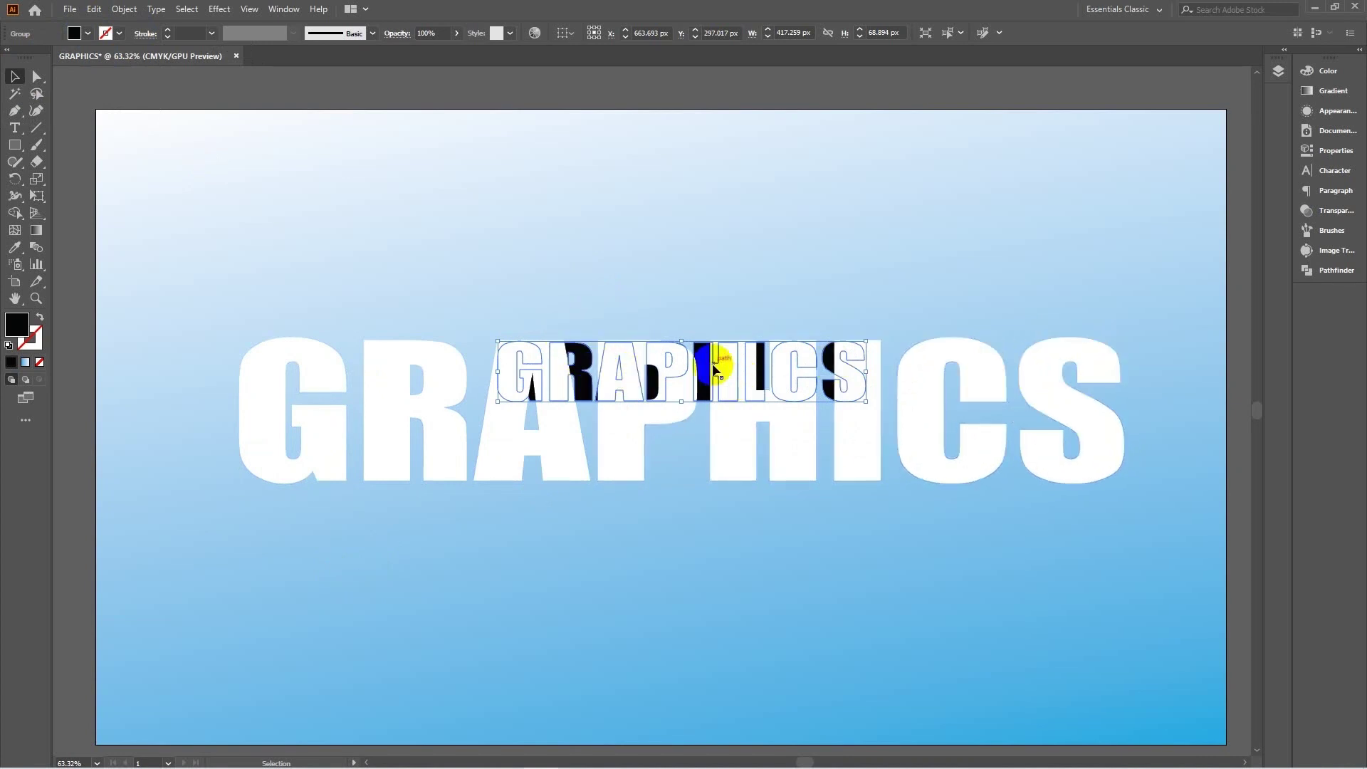
pyautogui.keyDown('shift'); pyautogui.click(864, 459); pyautogui.keyUp('shift')
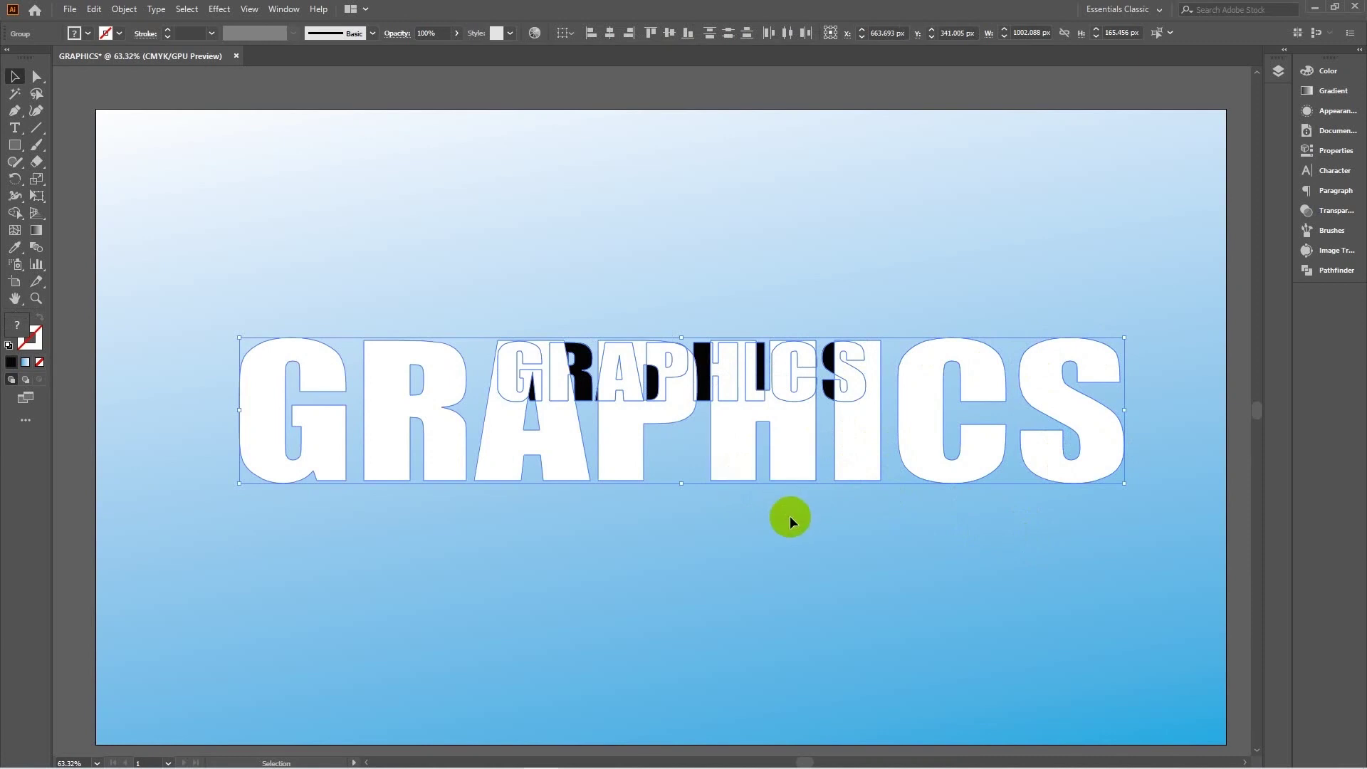
# Step: Make a blend between the small black and large white GRAPHICS, then bring up Blend Options
pyautogui.click(124, 9)
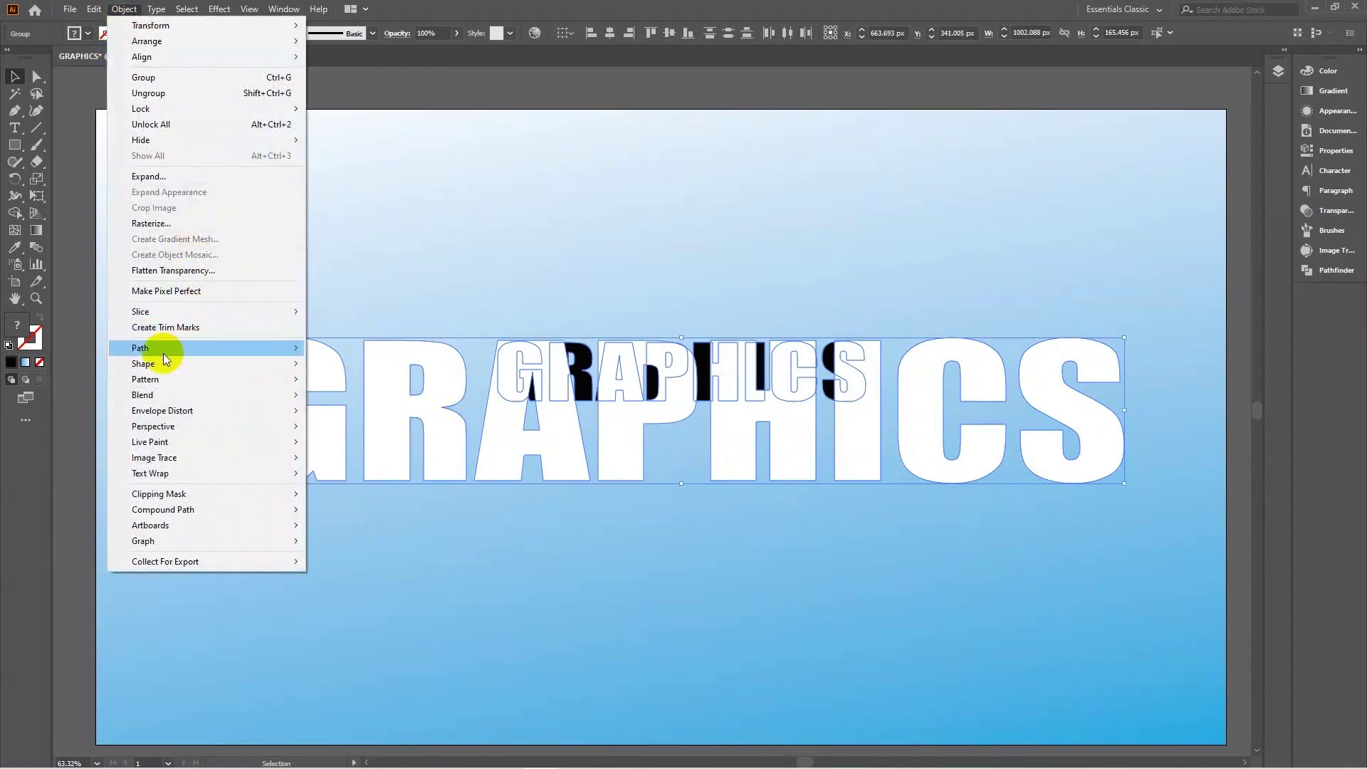
pyautogui.moveTo(203, 396)
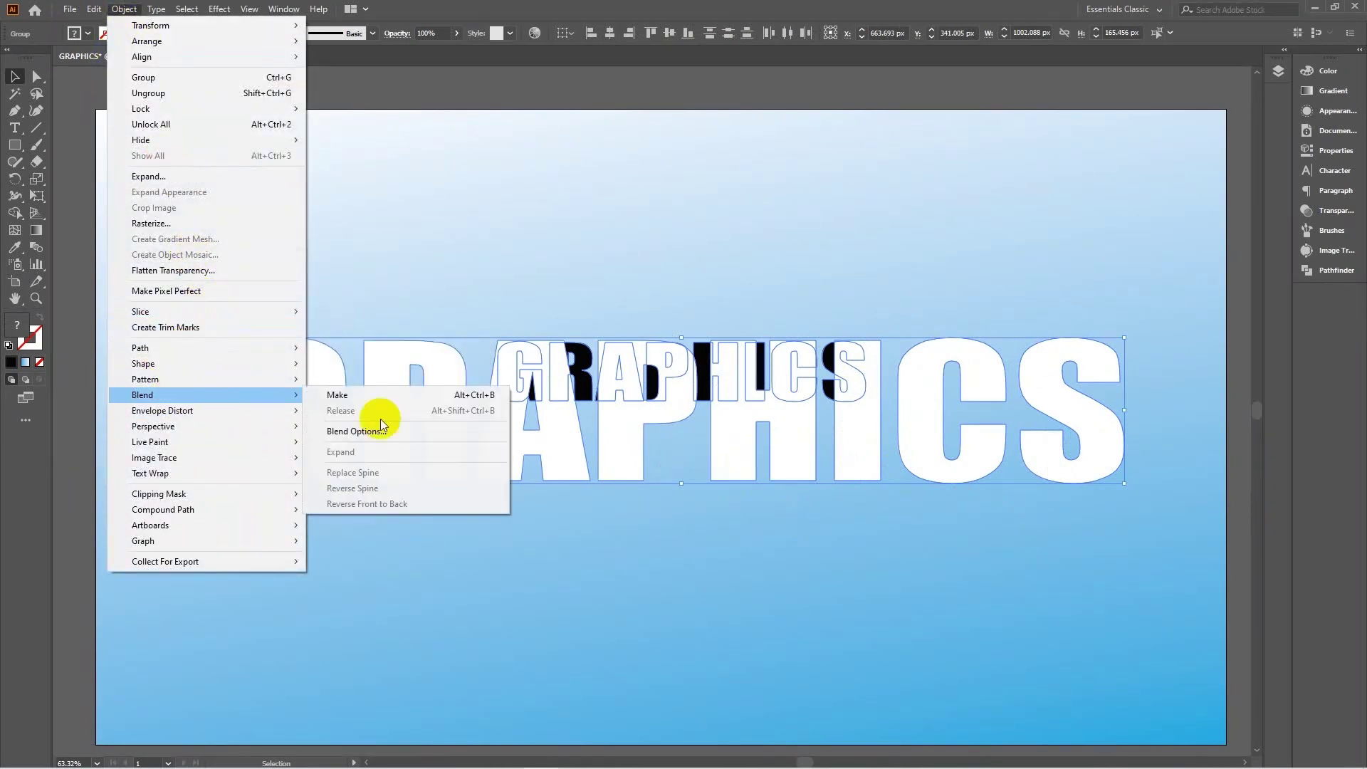
pyautogui.click(391, 394)
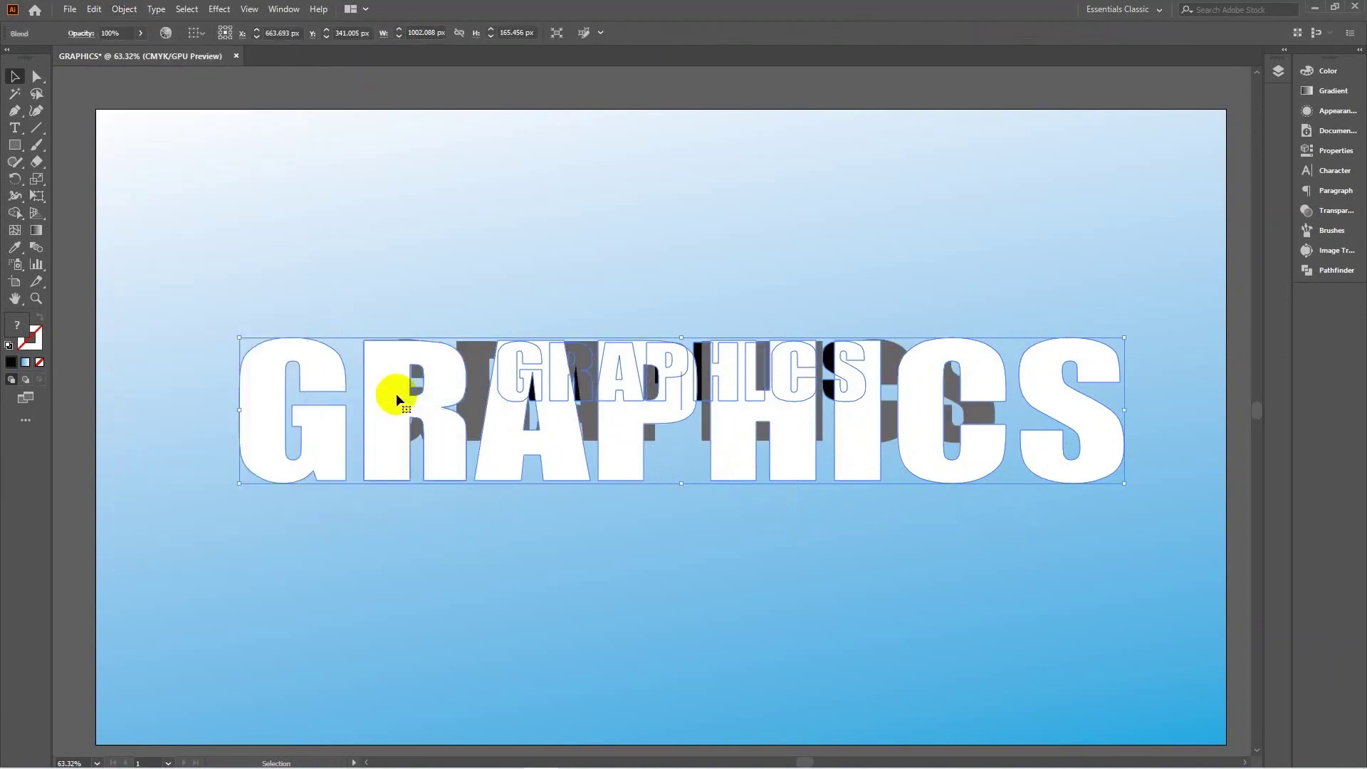
pyautogui.click(130, 12)
pyautogui.moveTo(144, 395)
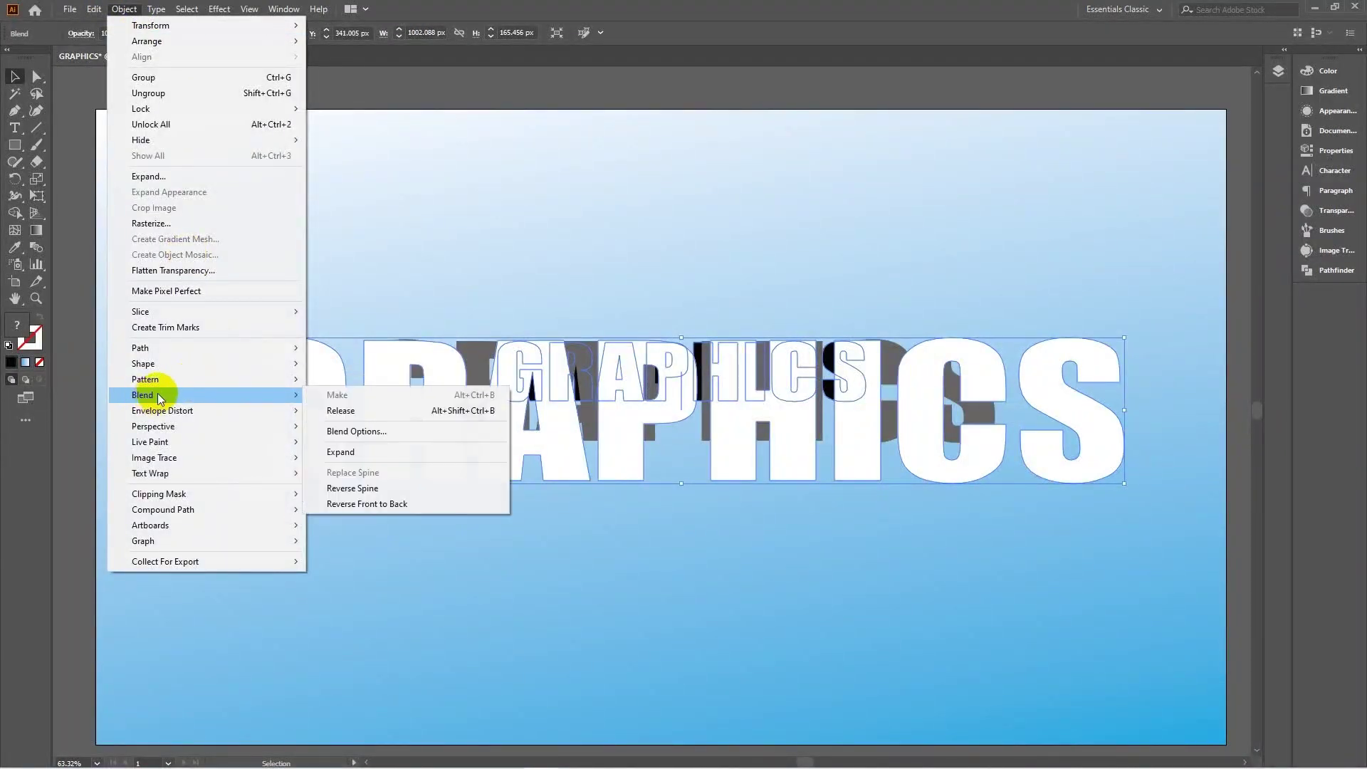
# Step: Set the blend spacing to Specified Steps of 100 with Preview on, then deselect
pyautogui.click(366, 430)
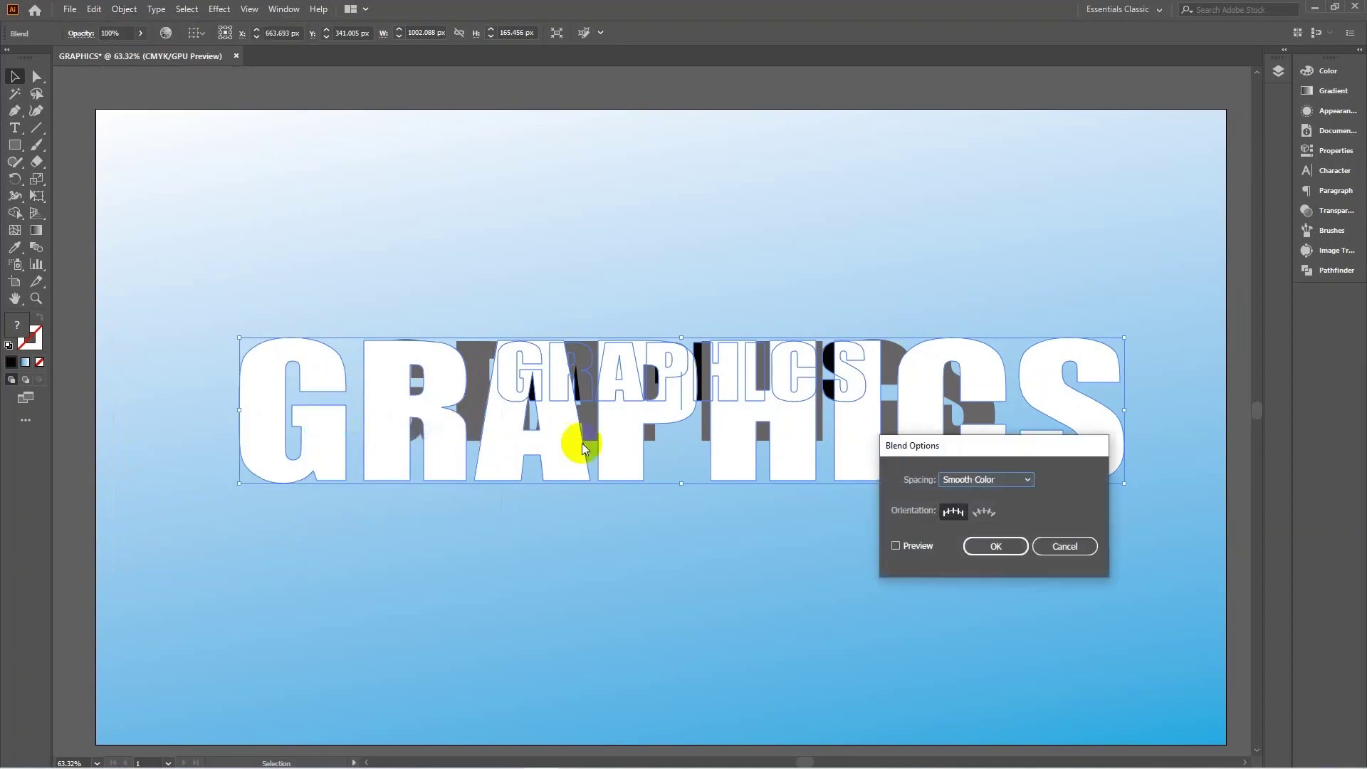
pyautogui.click(893, 545)
pyautogui.click(1027, 481)
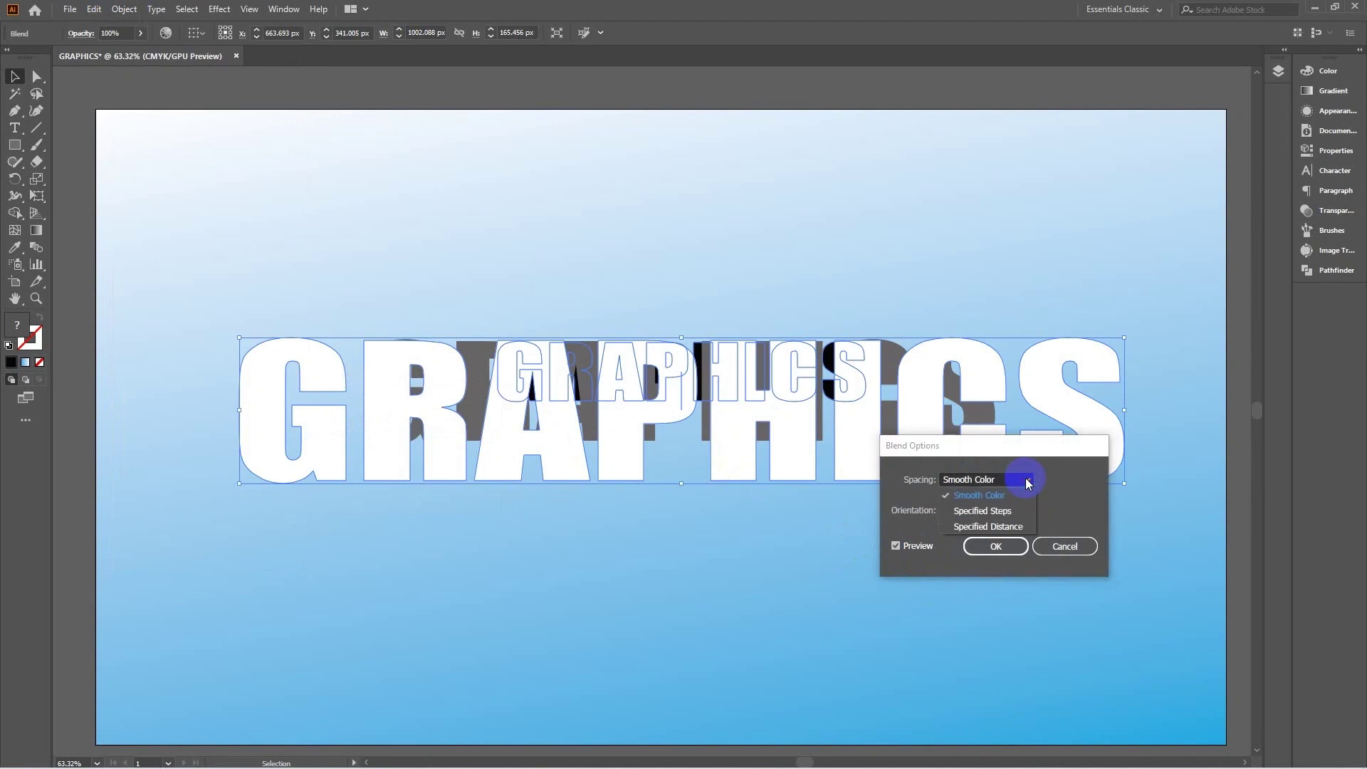
pyautogui.click(994, 513)
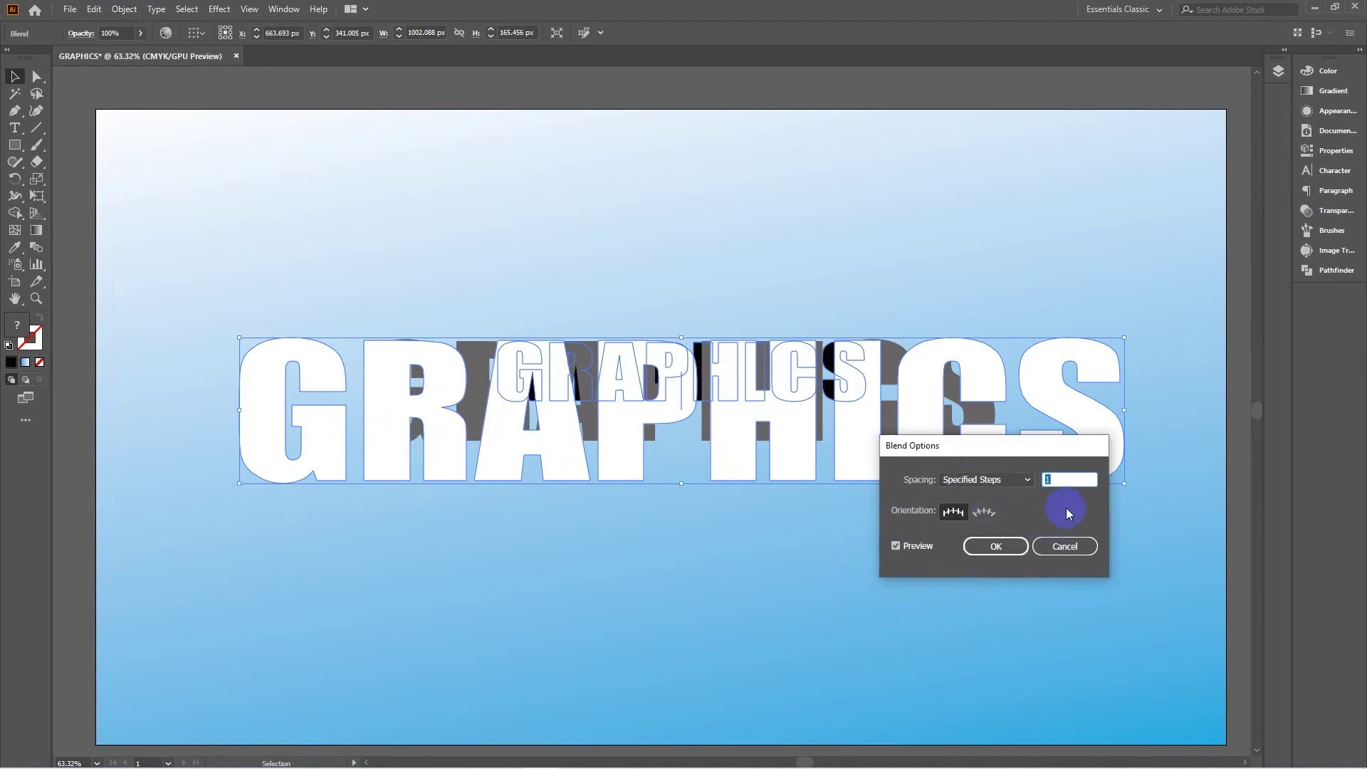
pyautogui.moveTo(991, 446); pyautogui.dragTo(1081, 547)
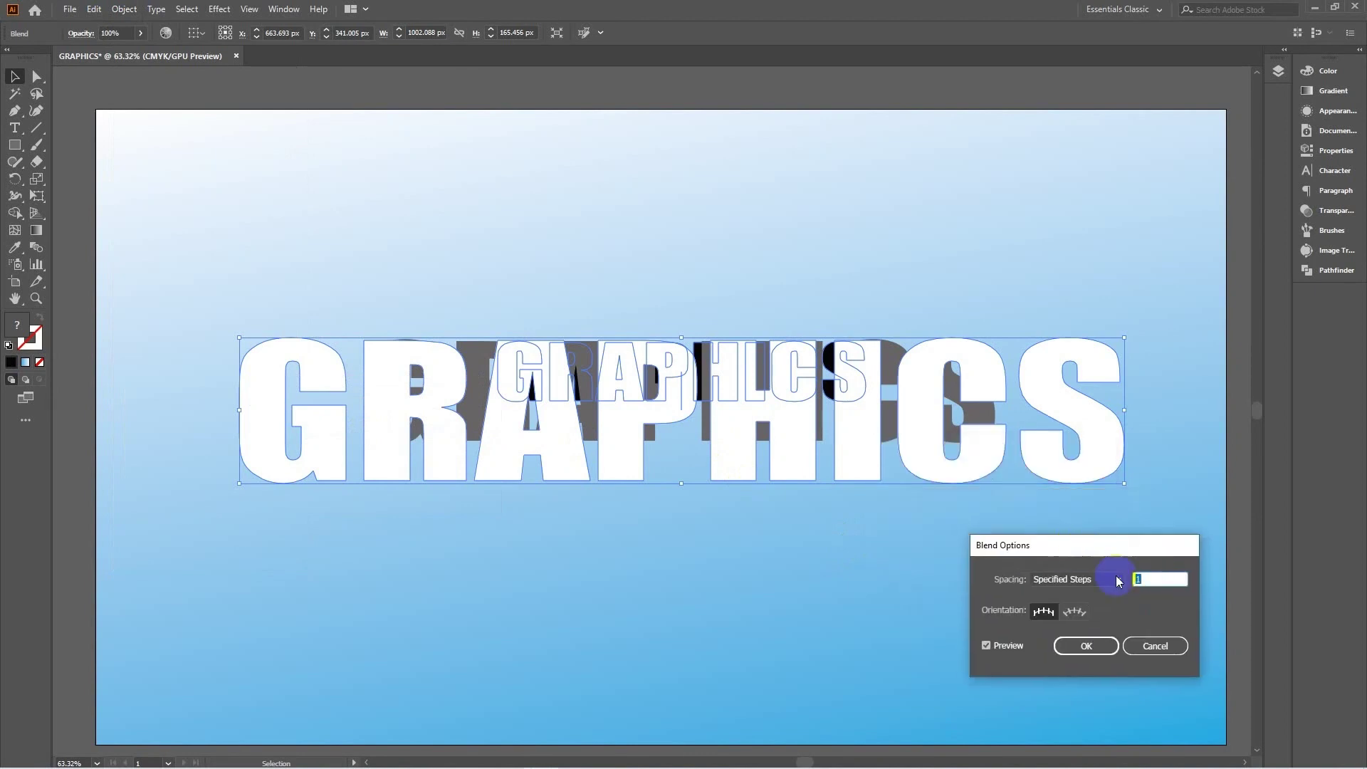
pyautogui.write('39')
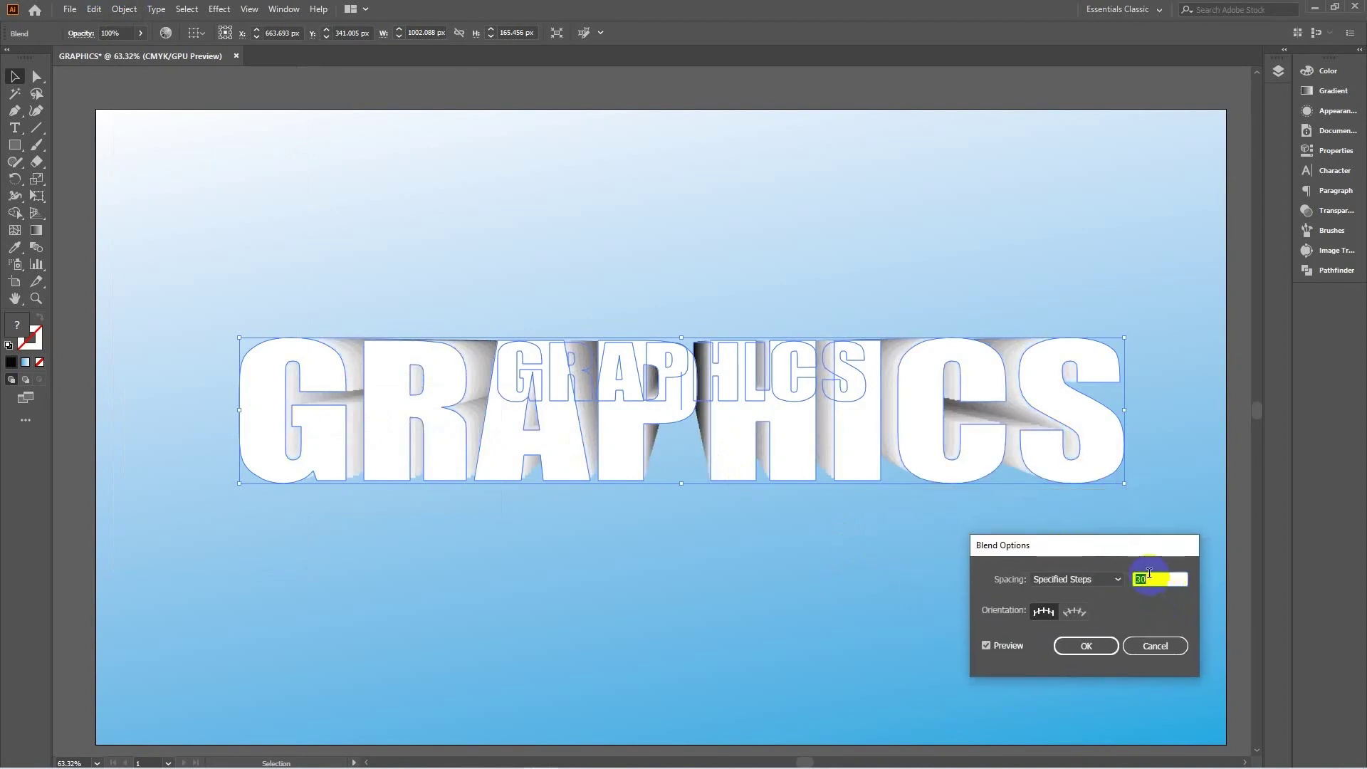
pyautogui.hotkey('shift', 'Up')
pyautogui.write('100')
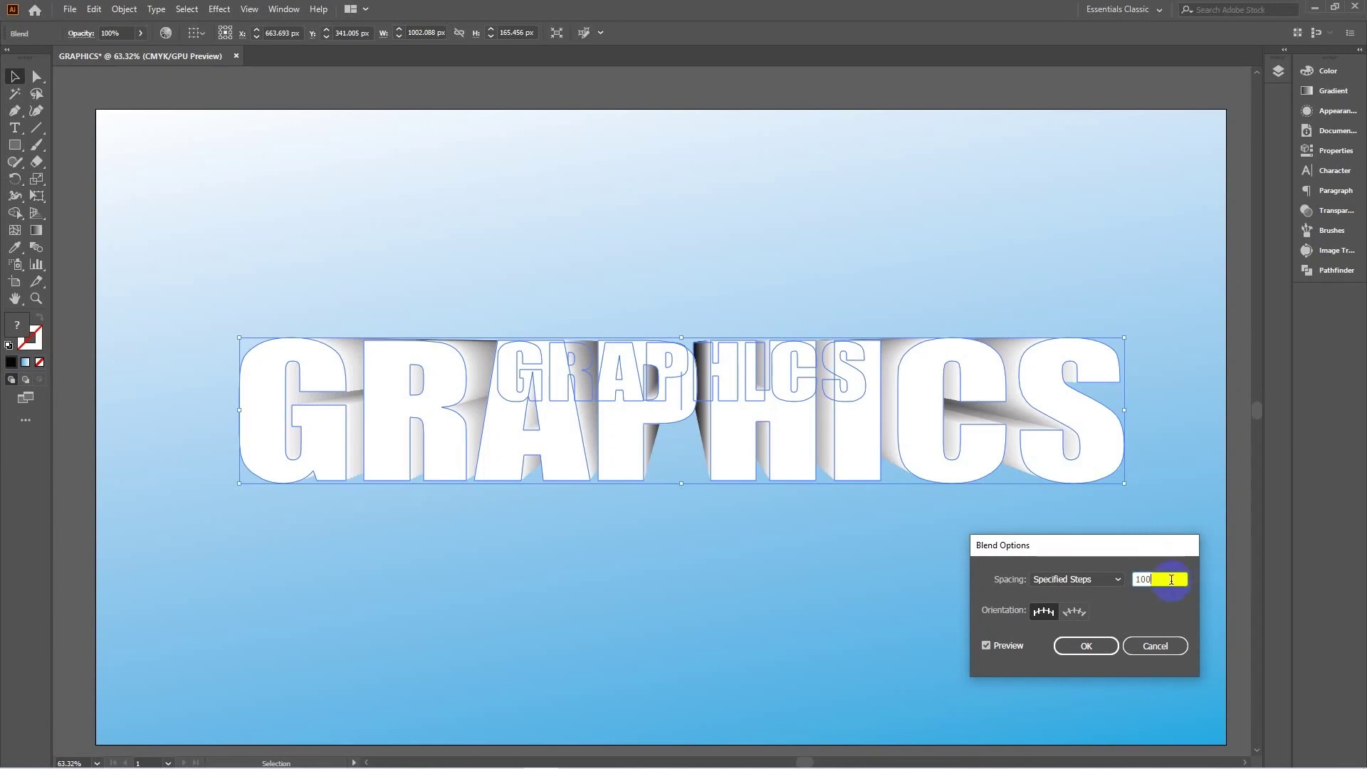
pyautogui.click(1092, 652)
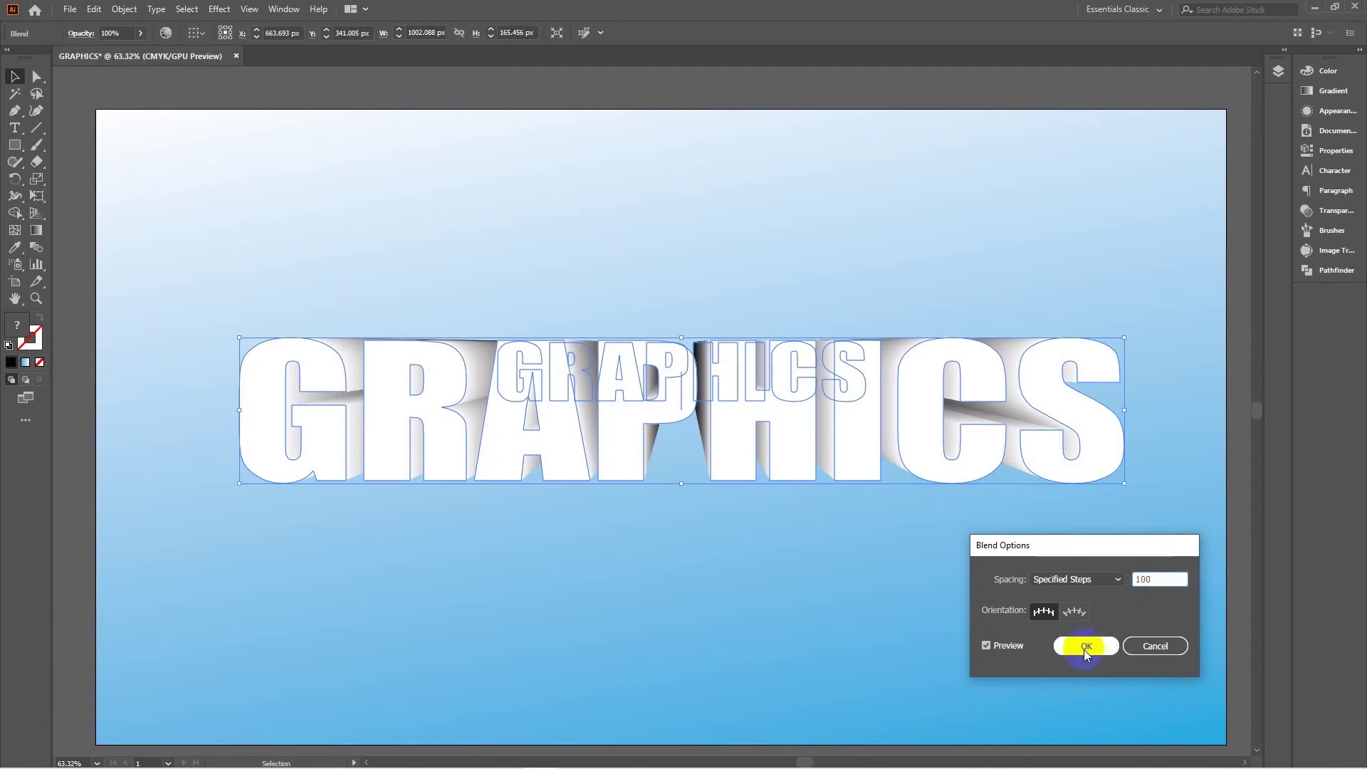
pyautogui.click(1085, 650)
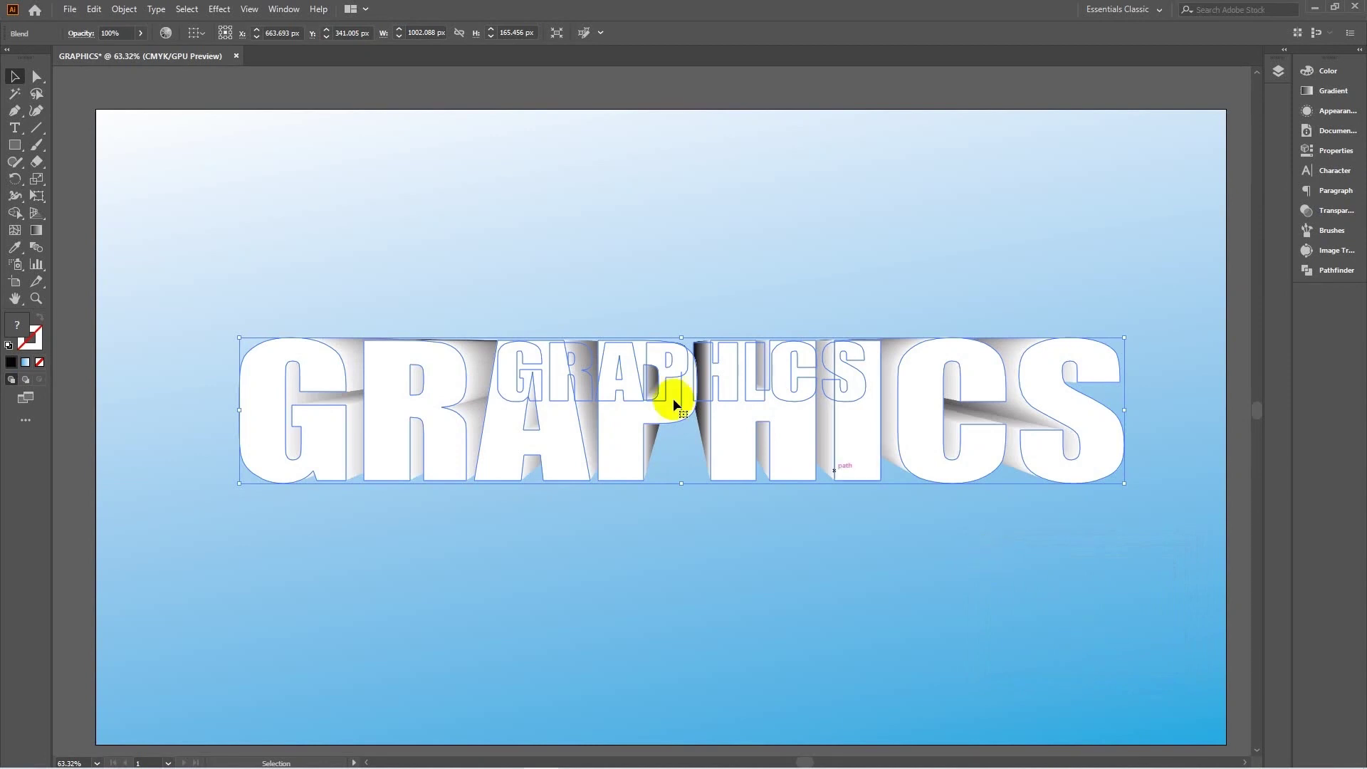
pyautogui.click(812, 251)
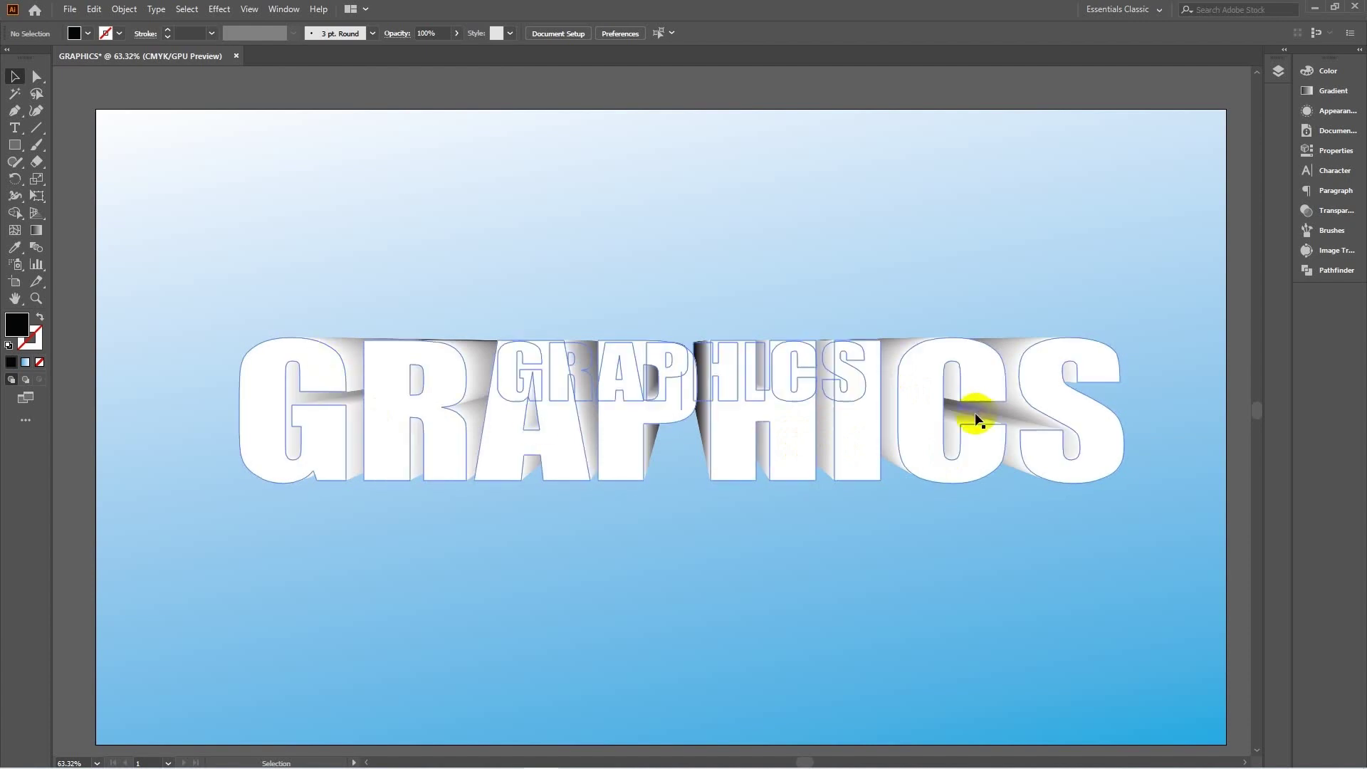
# Step: Move the blended GRAPHICS lettering up about 130 px and reselect it
pyautogui.click(803, 434)
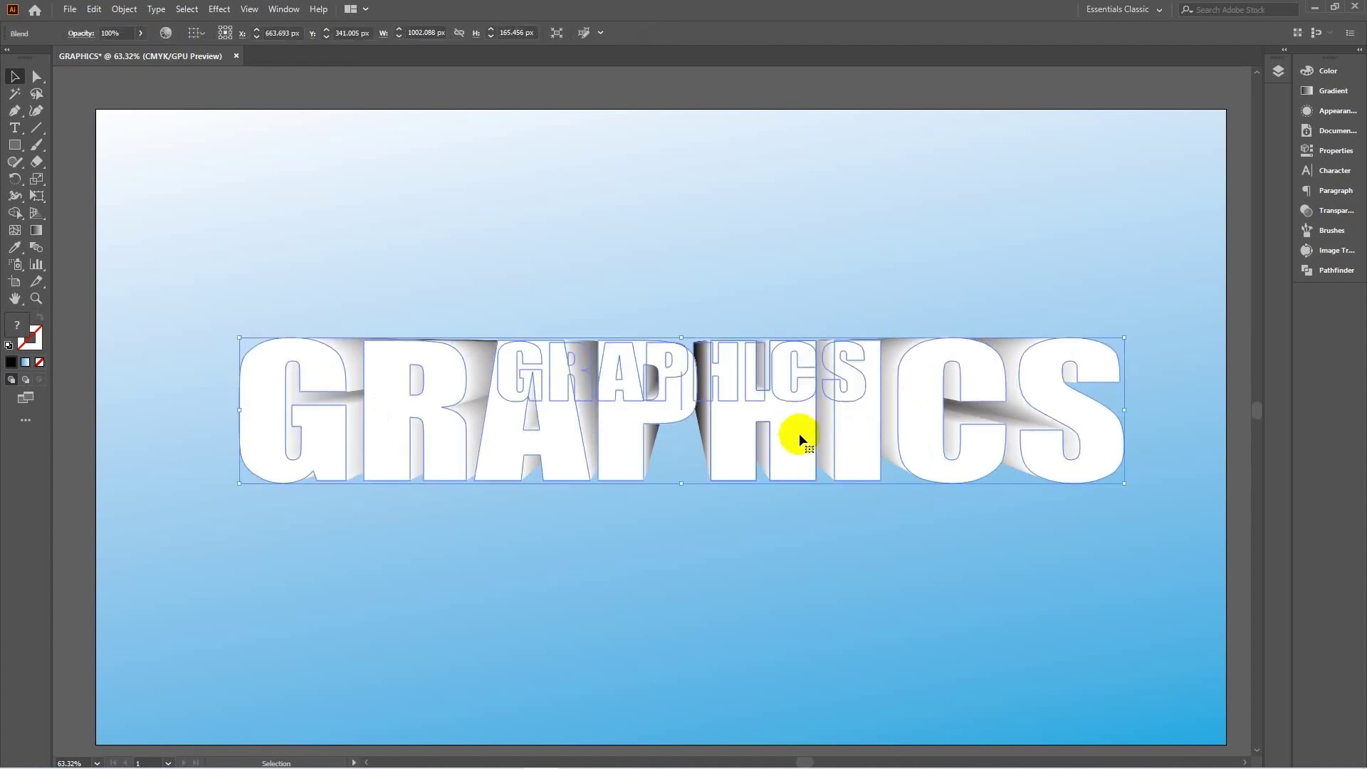
pyautogui.moveTo(799, 433); pyautogui.dragTo(789, 341)
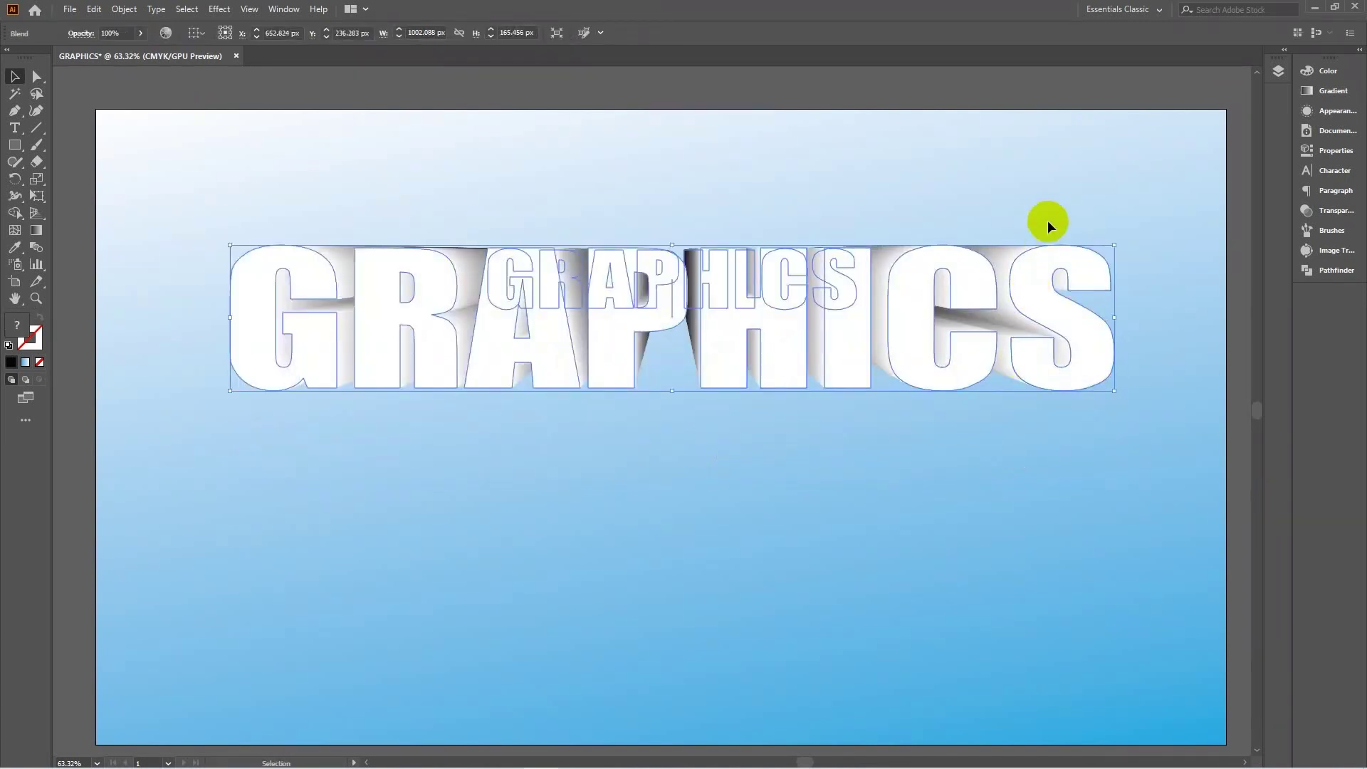
pyautogui.click(1050, 221)
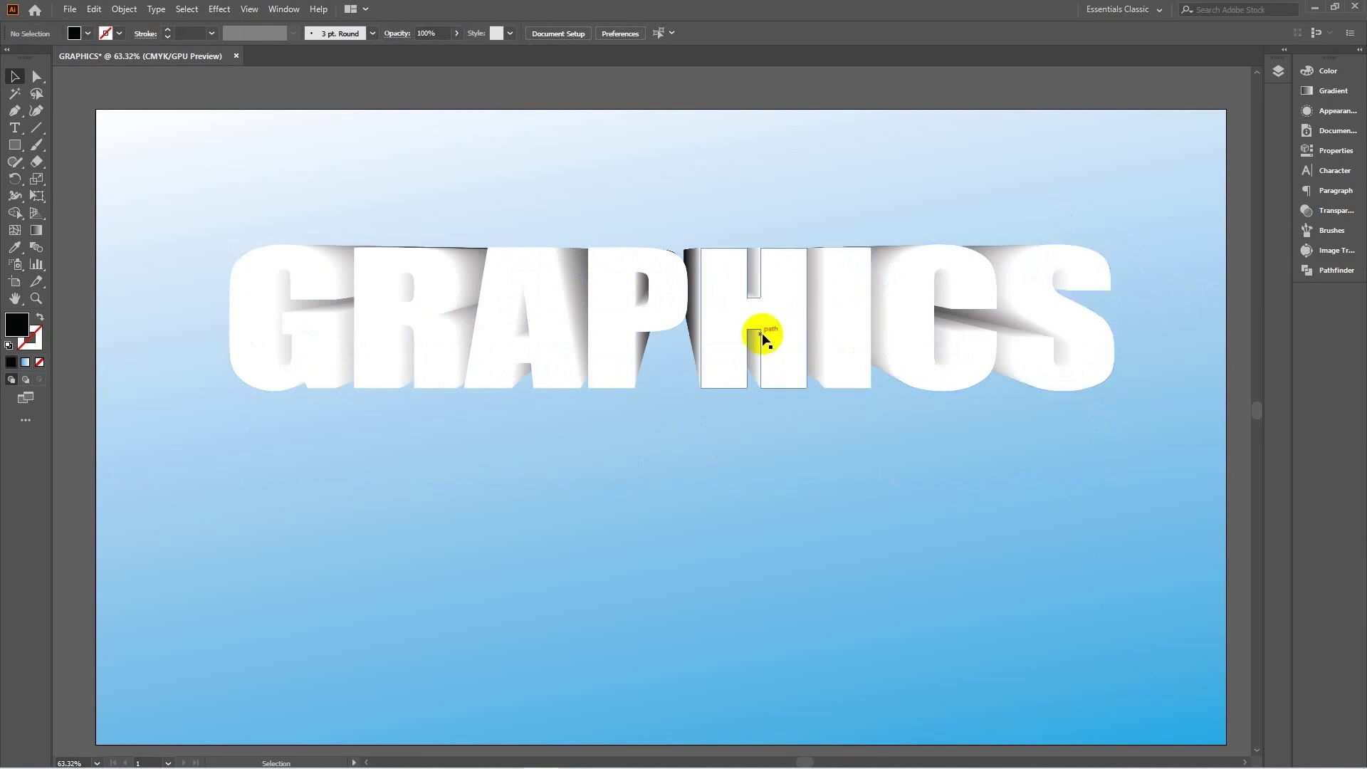
pyautogui.click(783, 325)
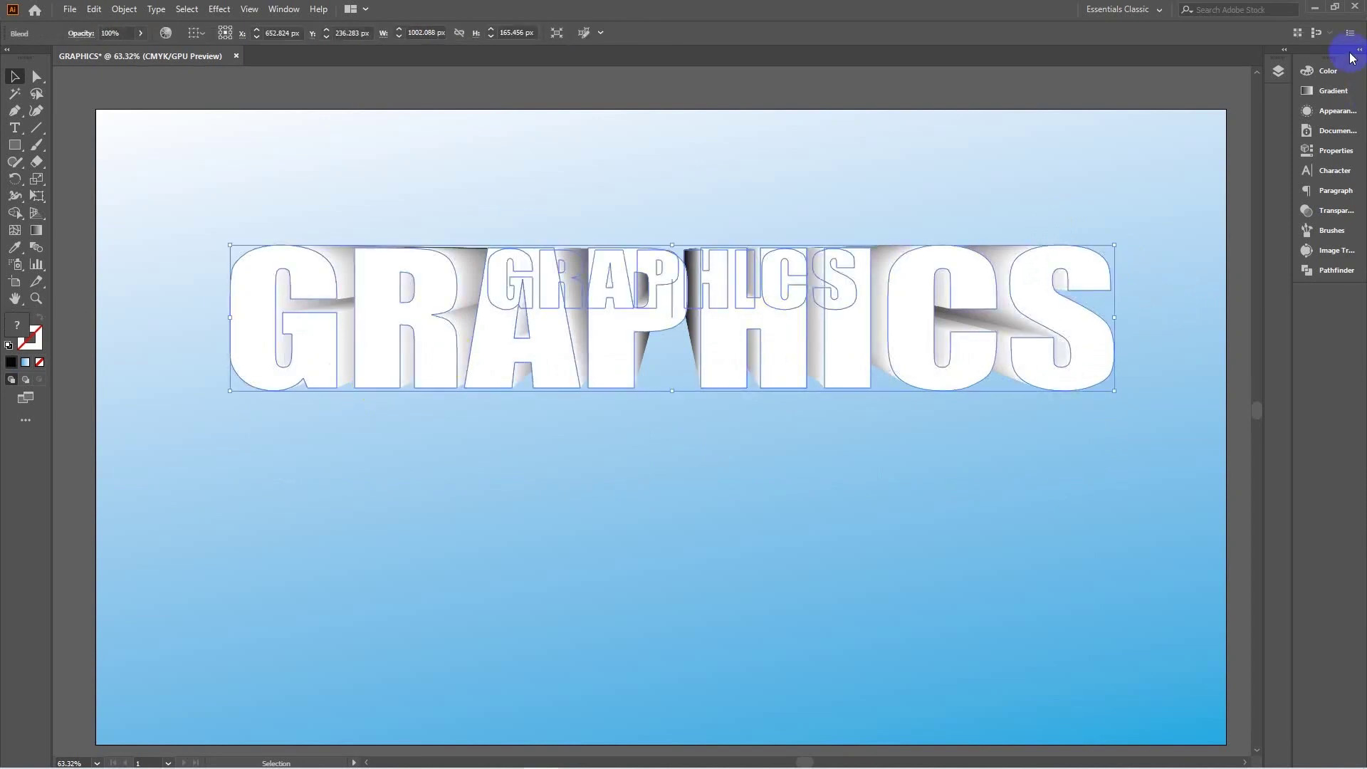
# Step: In Layers, expand Layer 1 and the Blend, and target the small GRAPHICS copy alone
pyautogui.click(1278, 70)
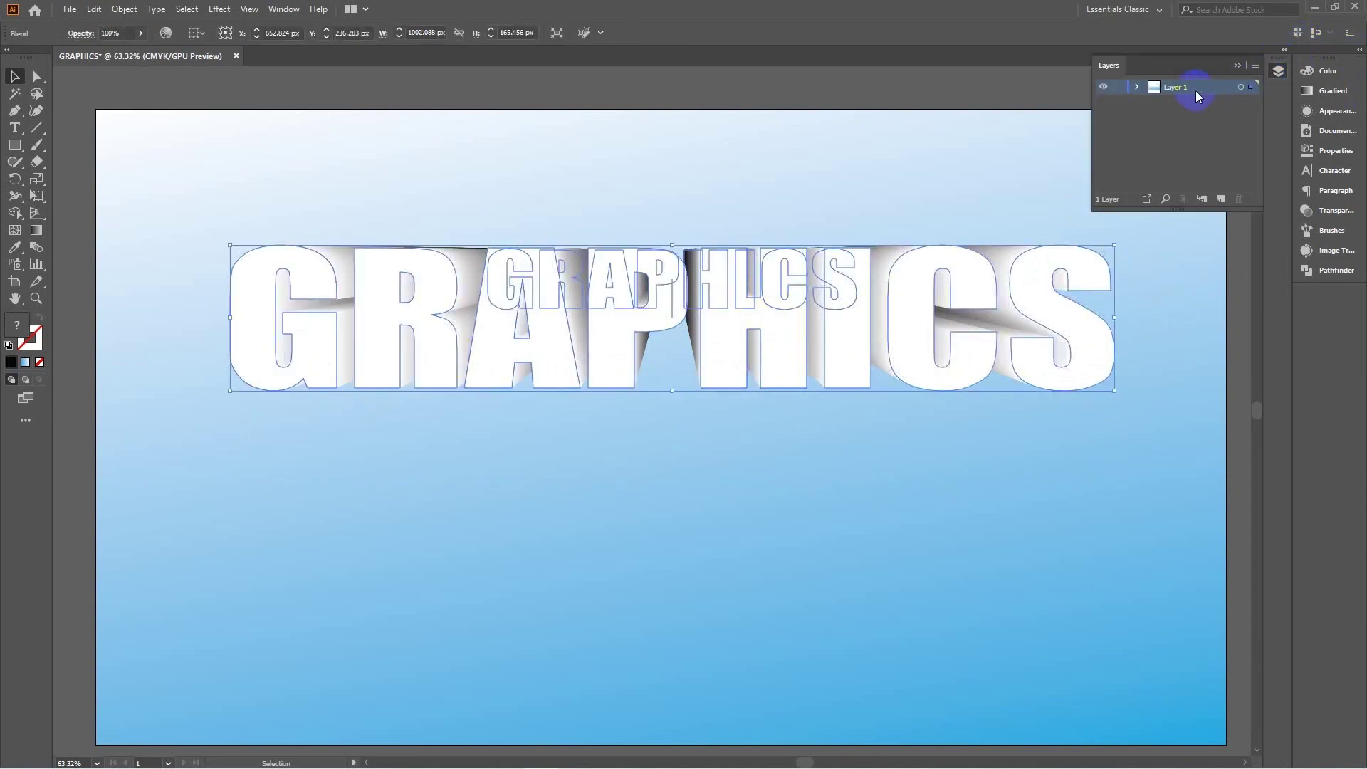
pyautogui.click(1137, 87)
pyautogui.click(1153, 103)
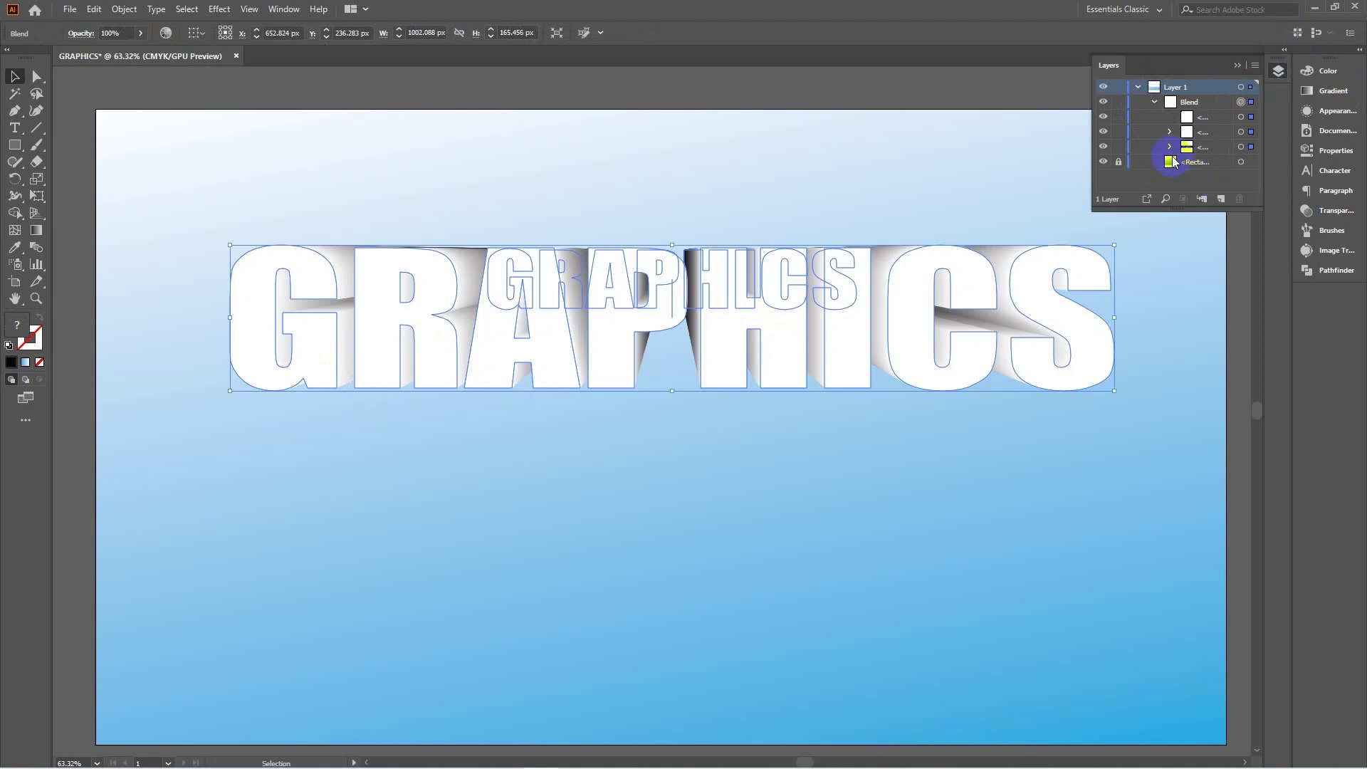
pyautogui.click(1119, 146)
pyautogui.click(1104, 147)
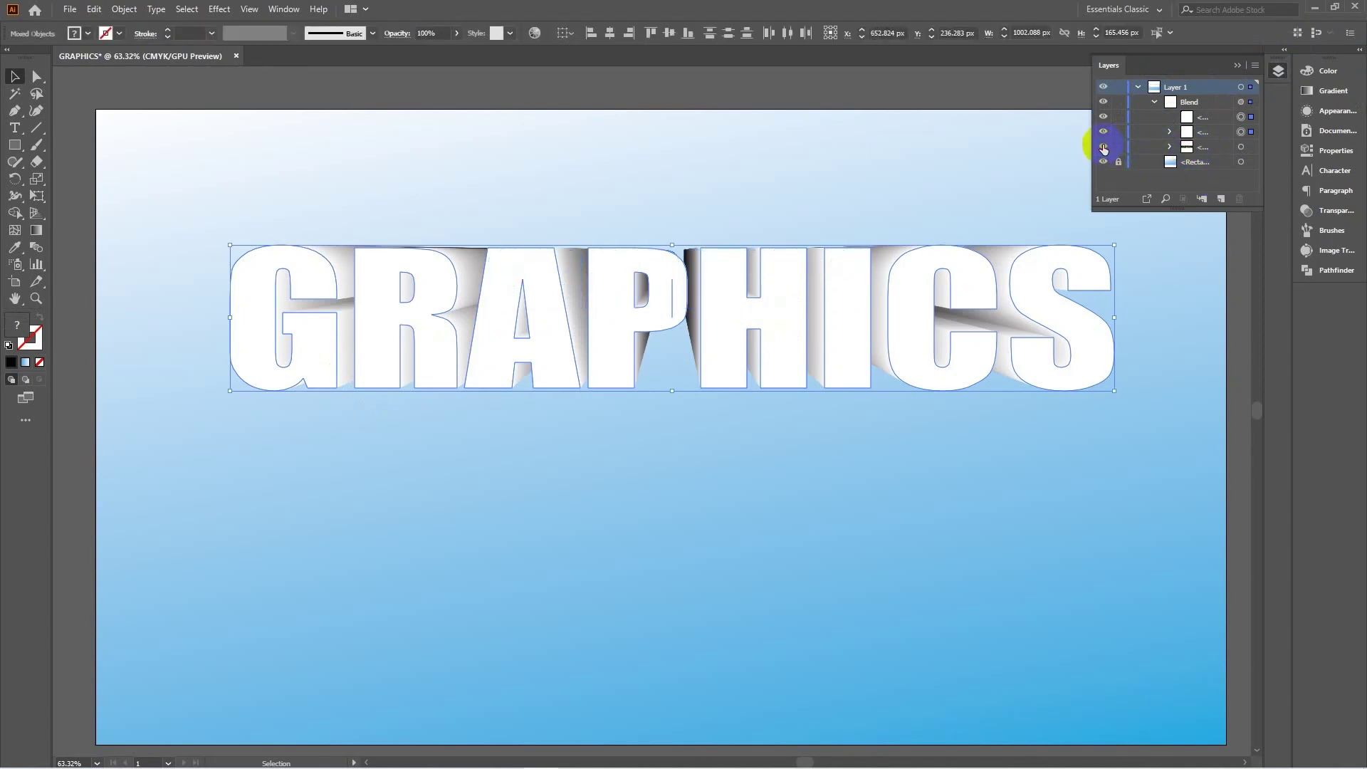
pyautogui.click(1251, 148)
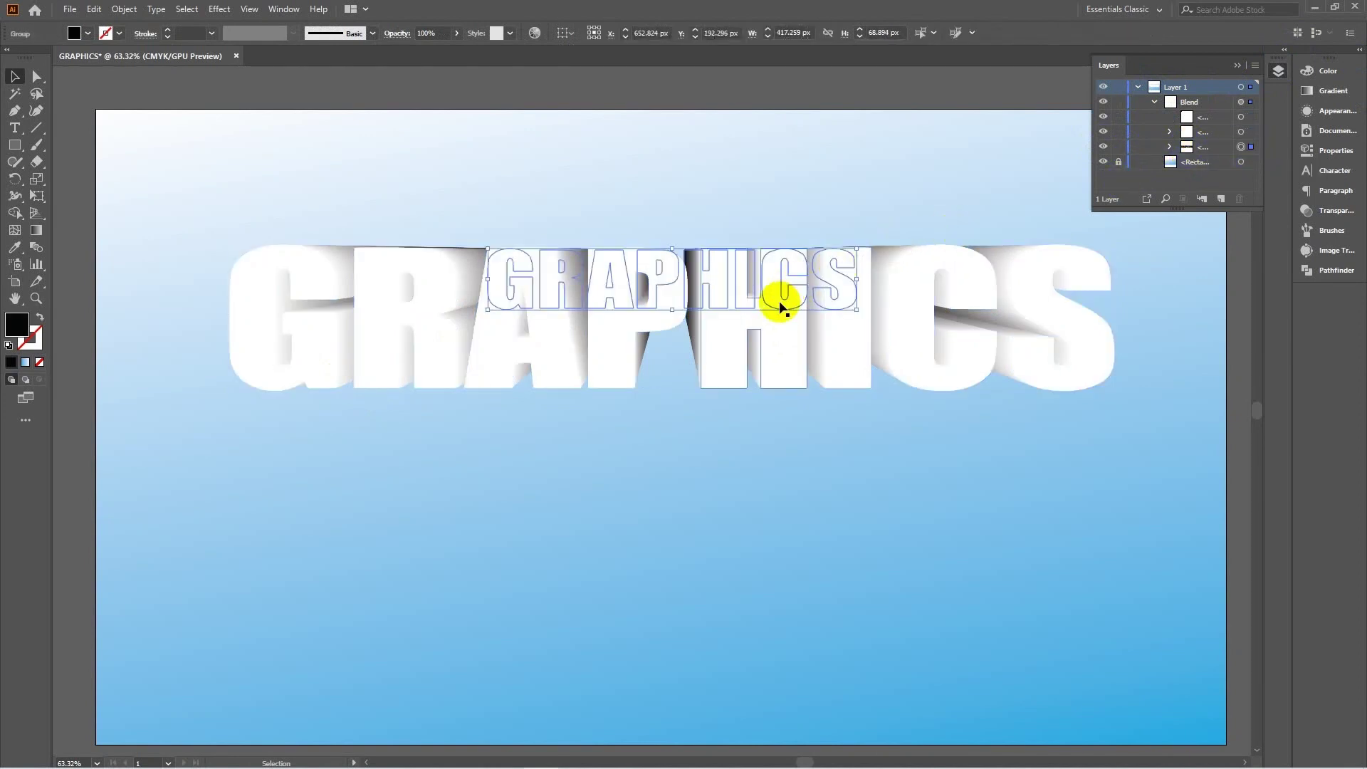
# Step: Nudge the small back GRAPHICS copy upward to about Y 169.3 px
pyautogui.press('Up')
pyautogui.press('Up')
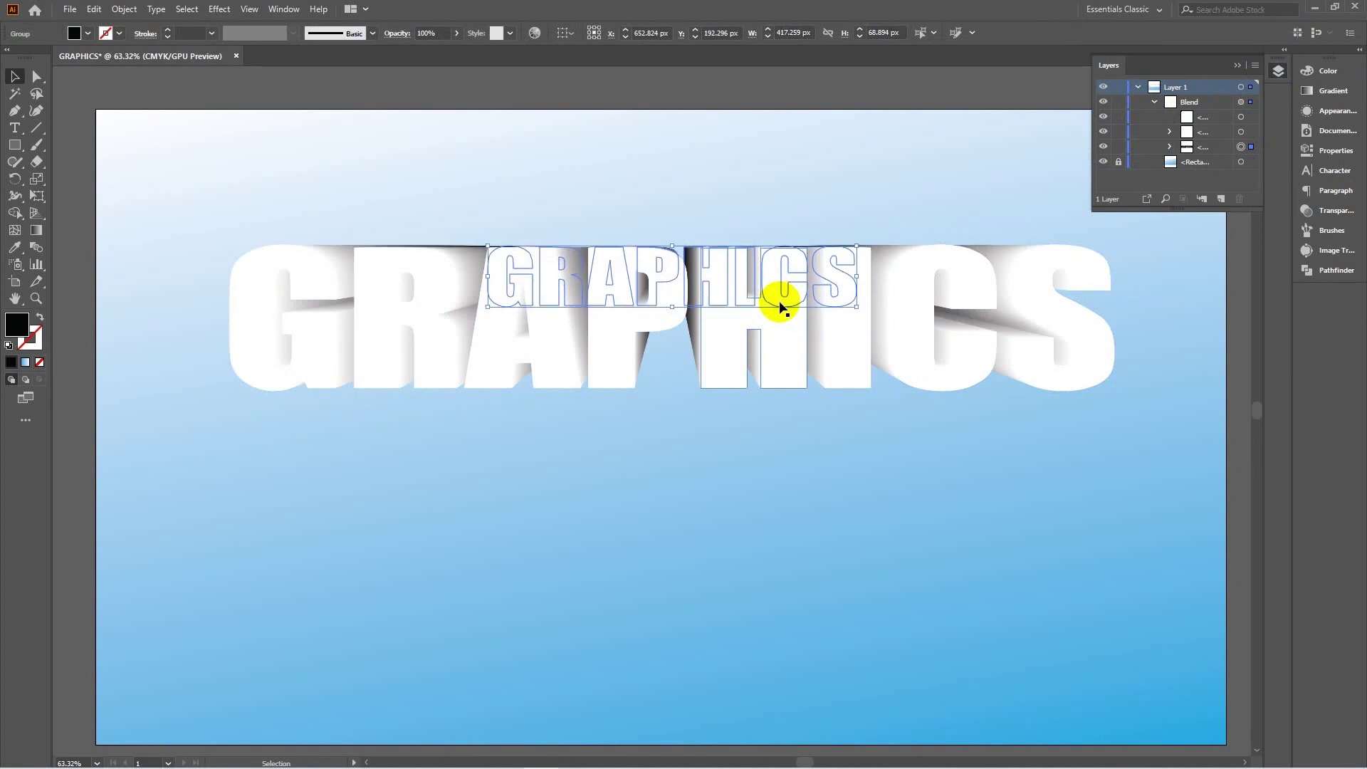
pyautogui.press('Up')
pyautogui.press('Up')
pyautogui.press('Up')
pyautogui.press('Up')
pyautogui.press('Up')
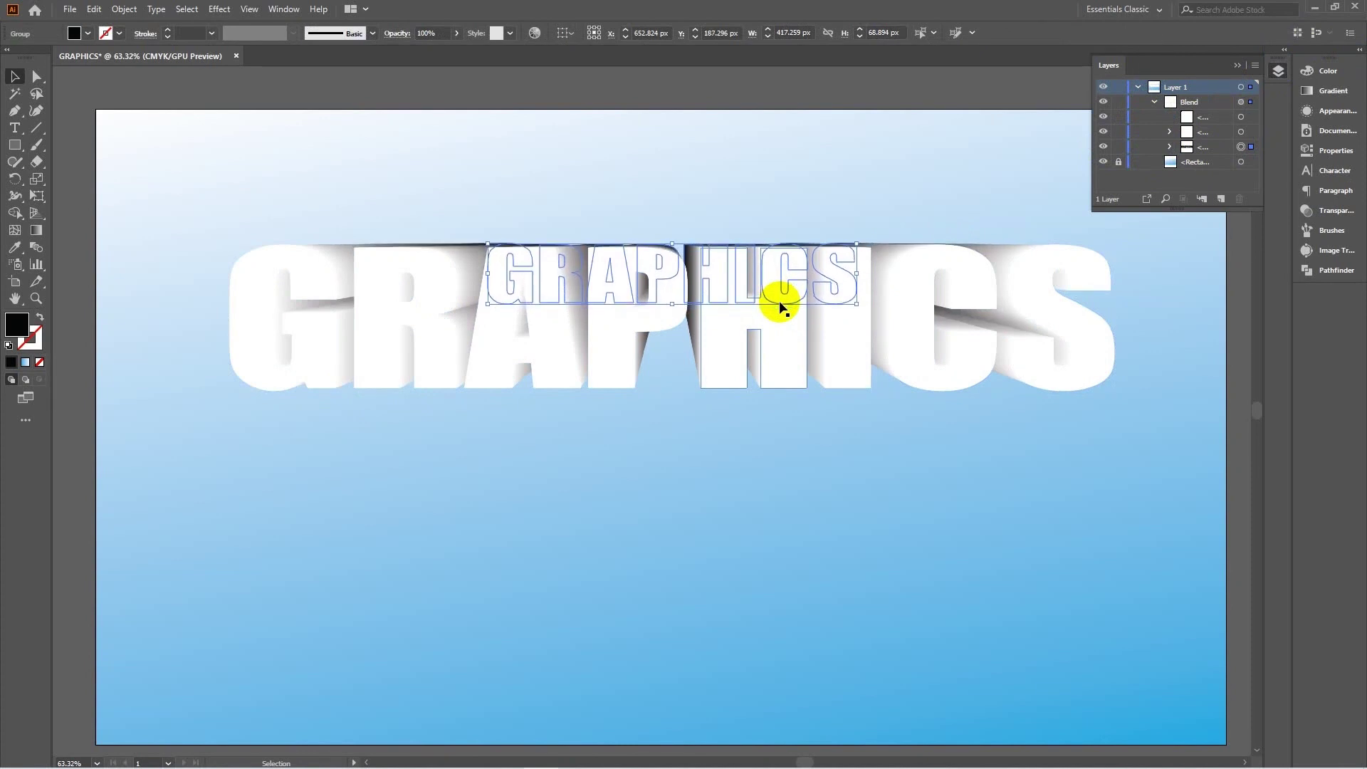
pyautogui.press('Up')
pyautogui.press('Up')
pyautogui.press('Up')
pyautogui.press('Up')
pyautogui.press('Up')
pyautogui.press('Up')
pyautogui.press('Up')
pyautogui.press('Up')
pyautogui.press('Up')
pyautogui.press('Up')
pyautogui.press('Up')
pyautogui.press('Up')
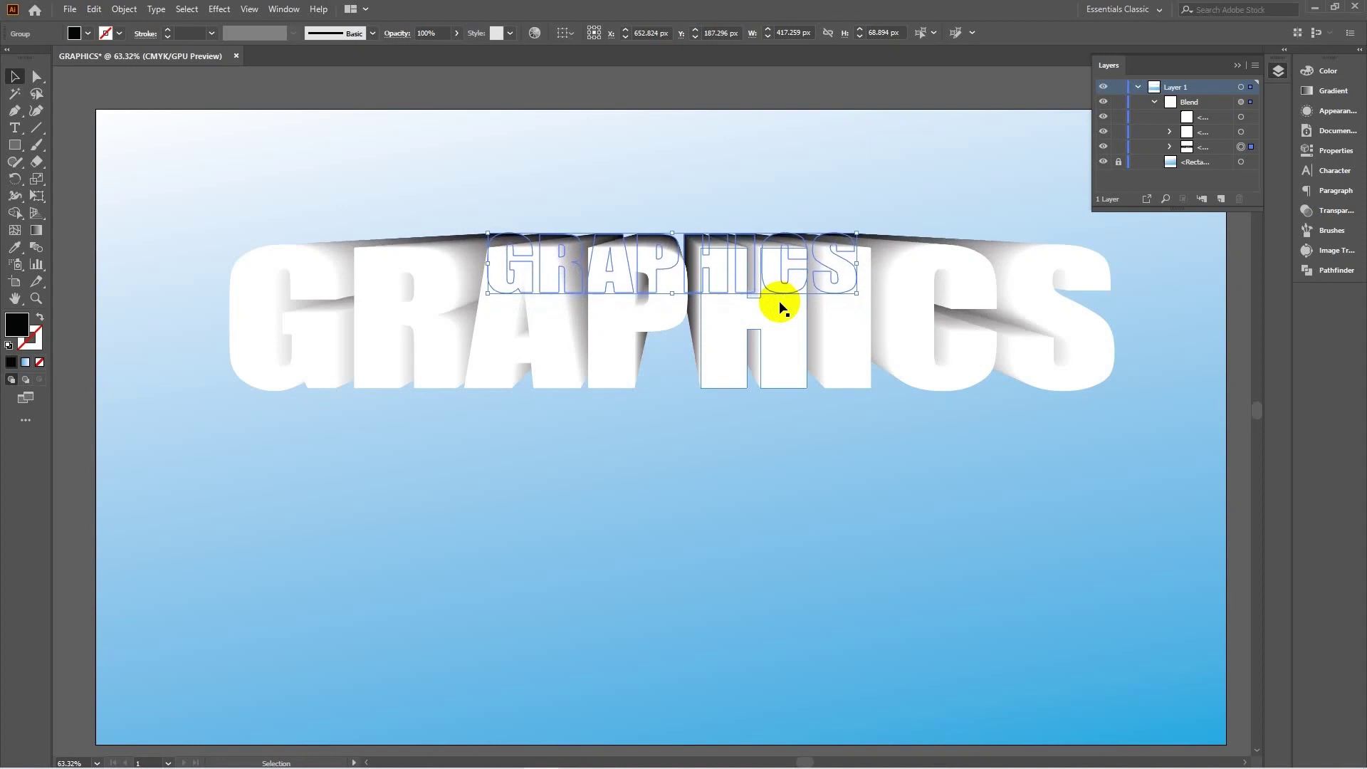
pyautogui.press('Up')
pyautogui.press('Up')
pyautogui.press('Up')
pyautogui.press('Up')
pyautogui.press('Up')
pyautogui.press('Up')
pyautogui.press('Up')
pyautogui.press('Up')
pyautogui.press('Up')
pyautogui.press('Up')
pyautogui.press('Up')
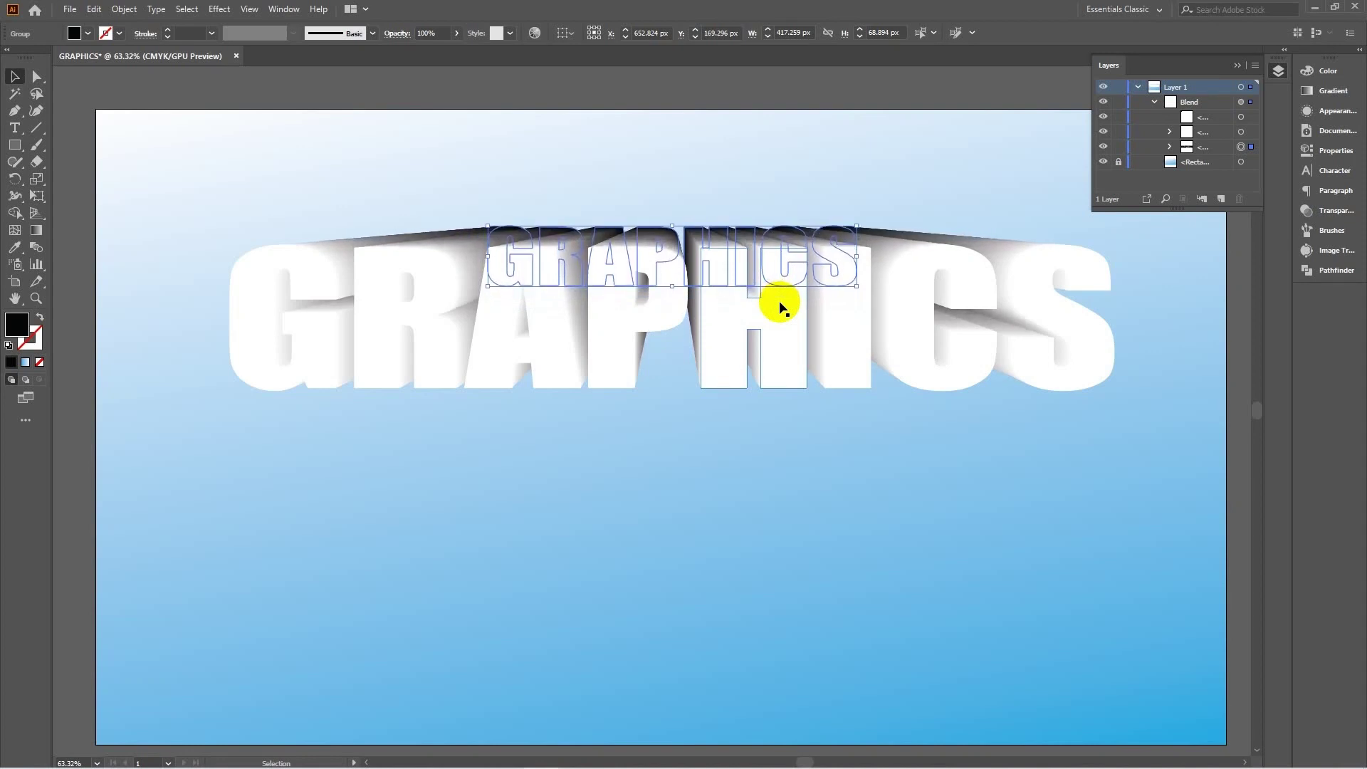
pyautogui.press('Up')
pyautogui.press('Up')
pyautogui.press('Up')
pyautogui.press('Up')
pyautogui.press('Up')
pyautogui.press('Up')
pyautogui.press('Up')
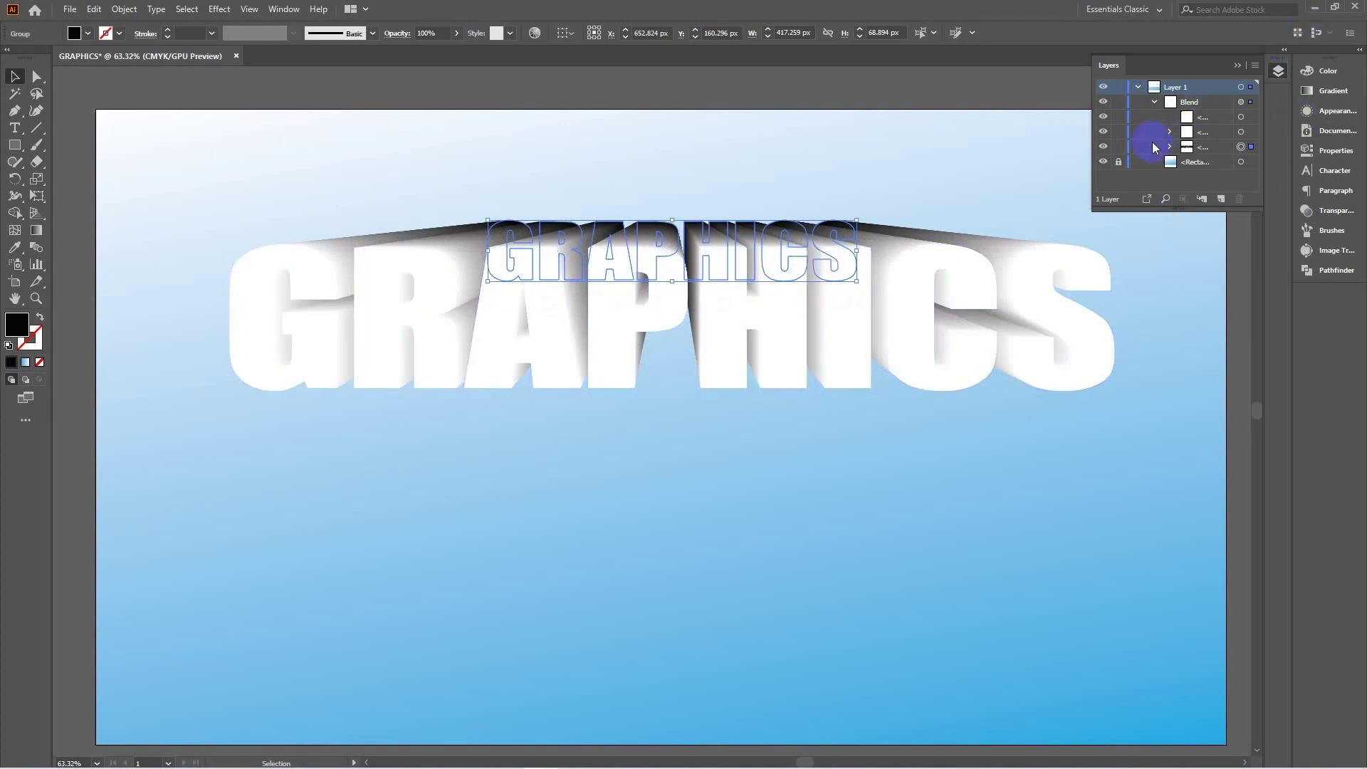
# Step: Change the small back copy's fill from black to a darker grey swatch, then deselect
pyautogui.click(87, 34)
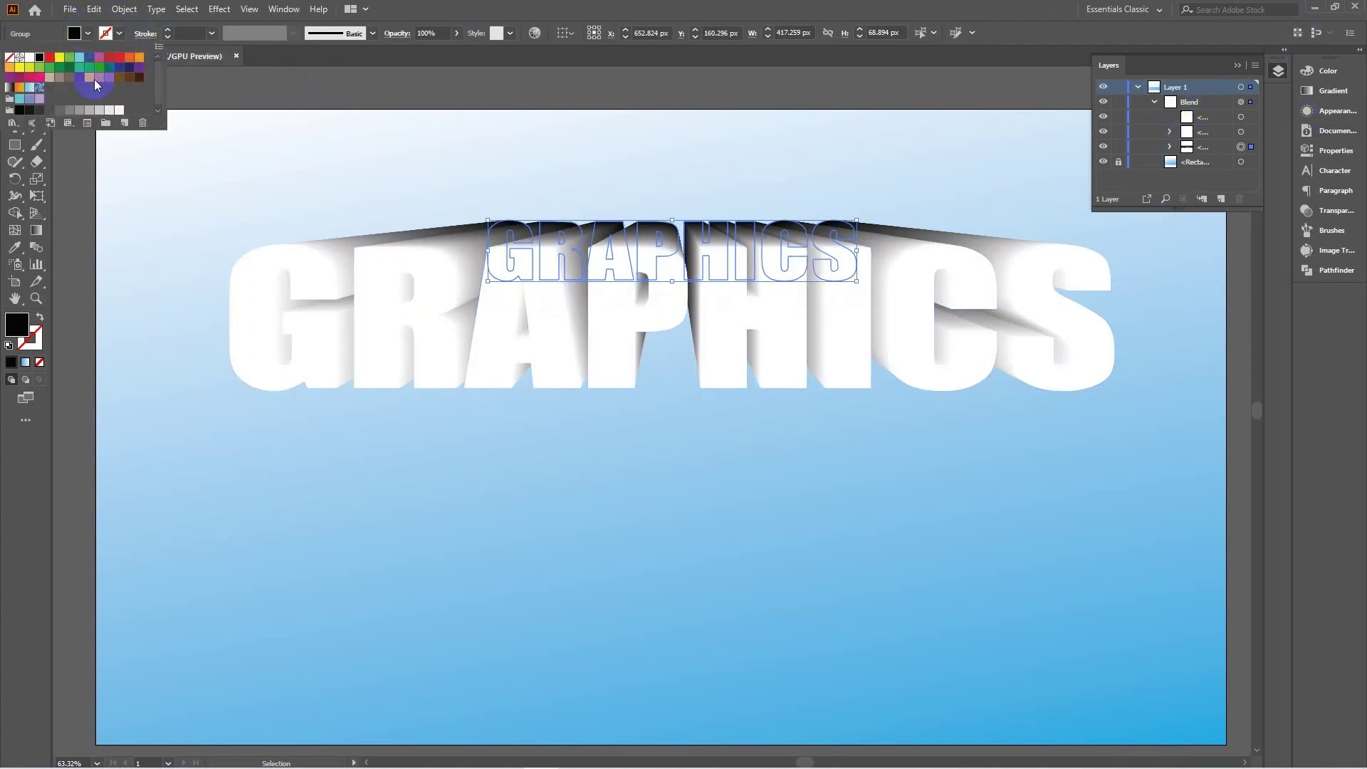
pyautogui.click(110, 113)
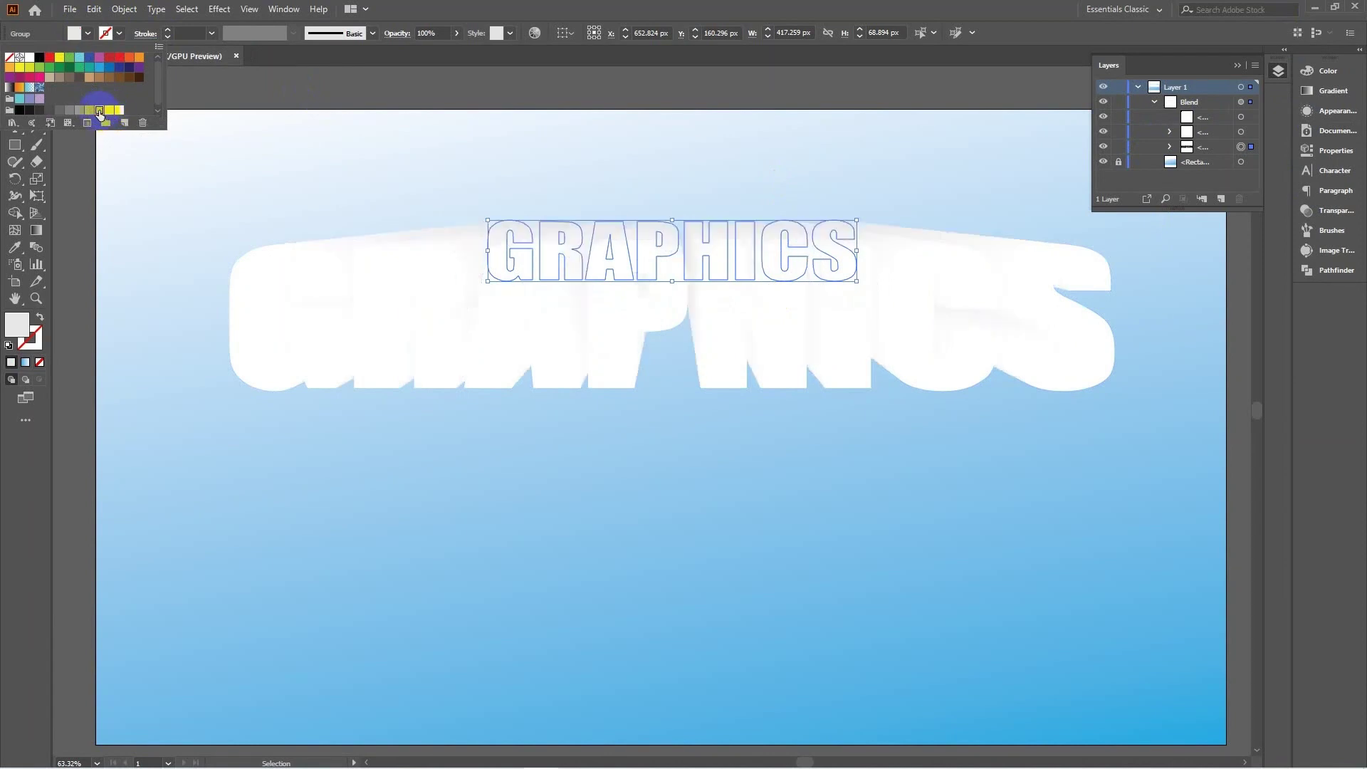
pyautogui.click(99, 111)
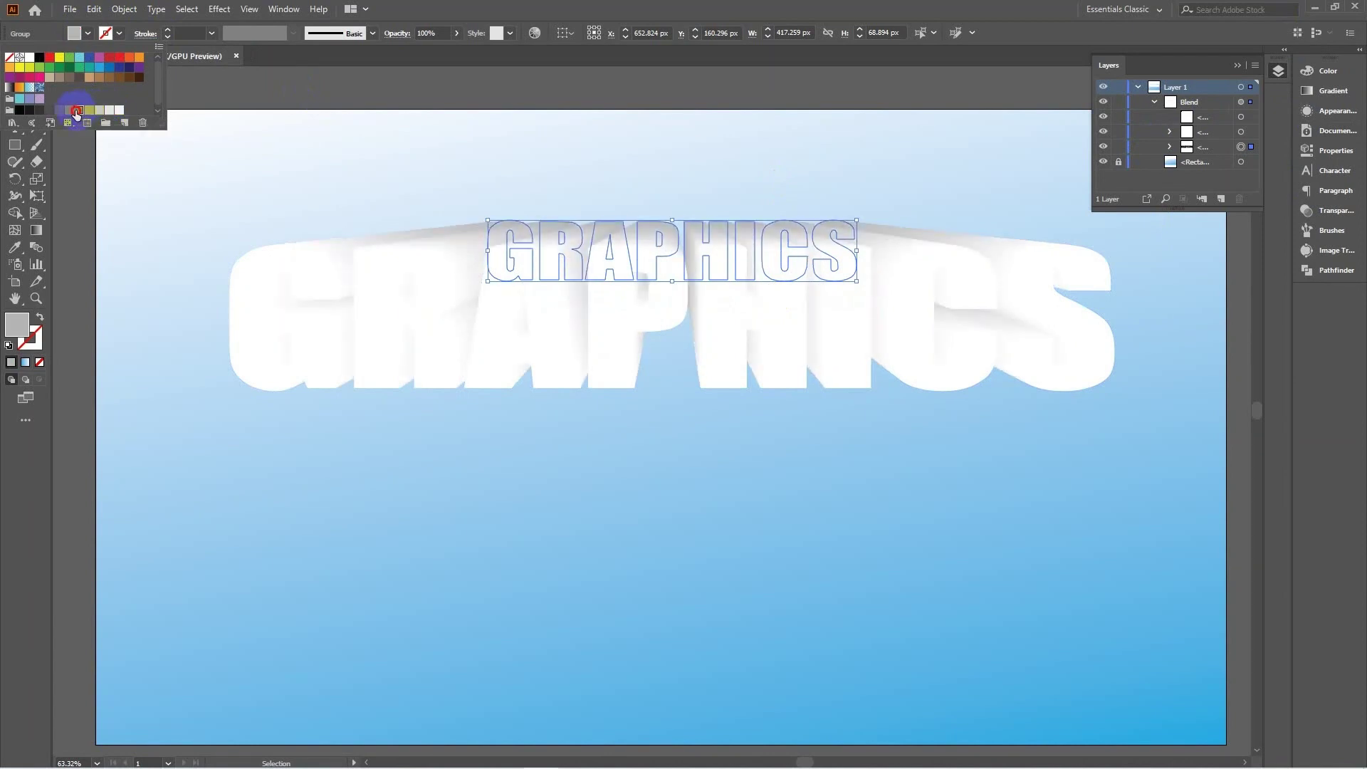
pyautogui.click(79, 110)
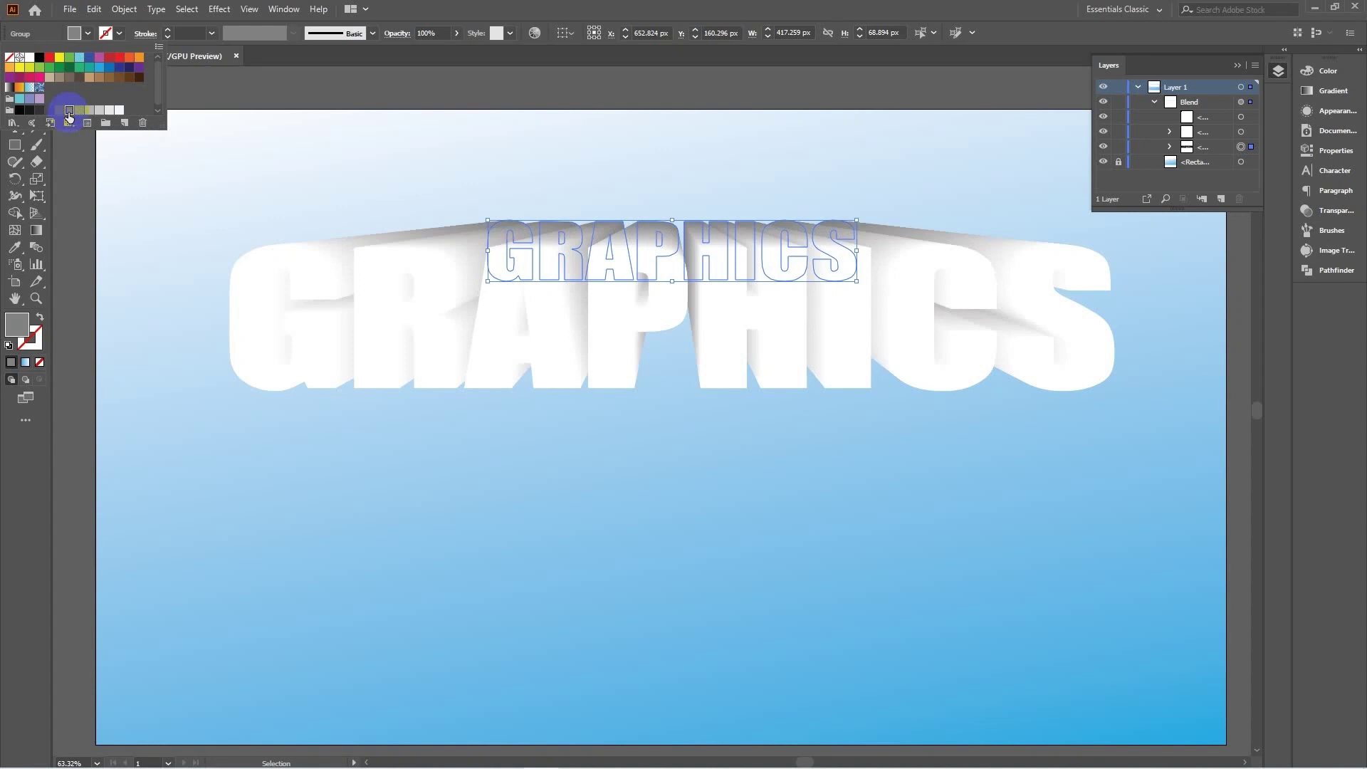
pyautogui.click(59, 112)
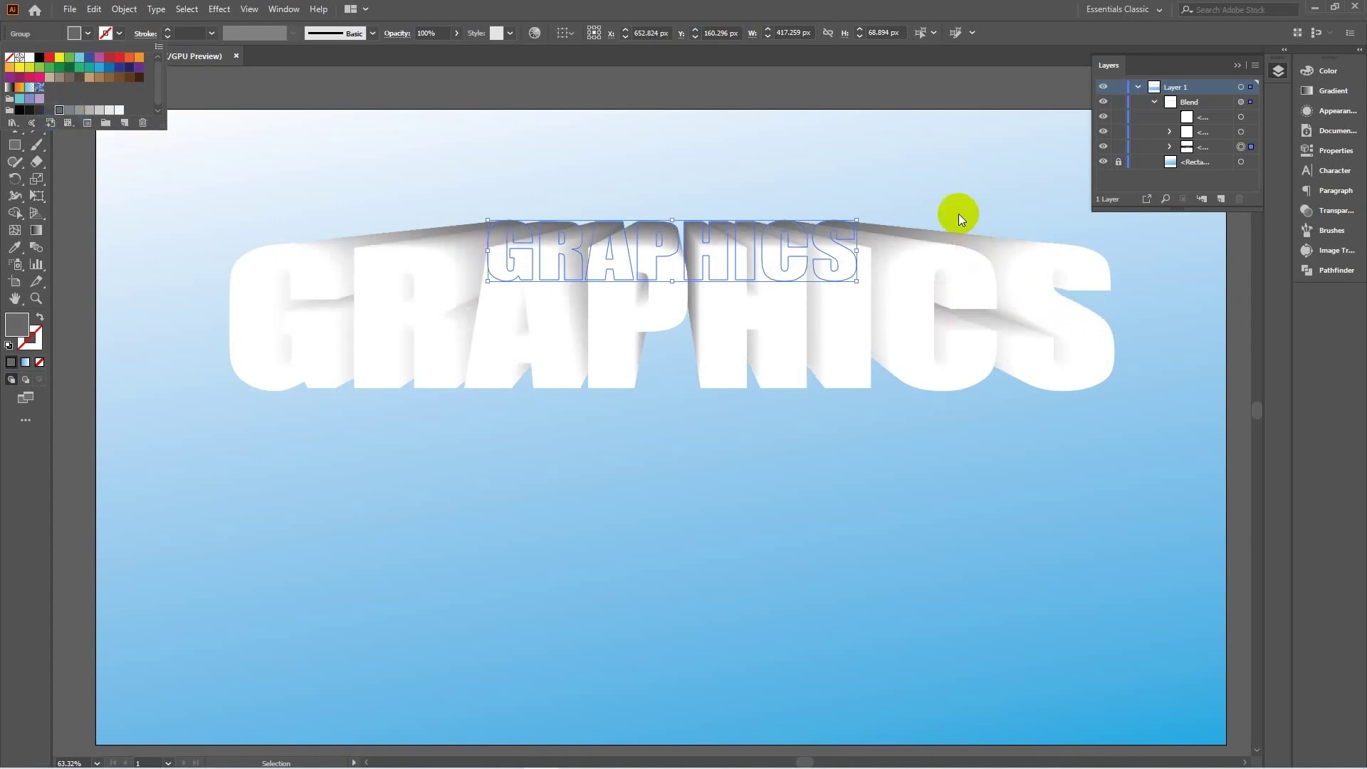
pyautogui.click(874, 157)
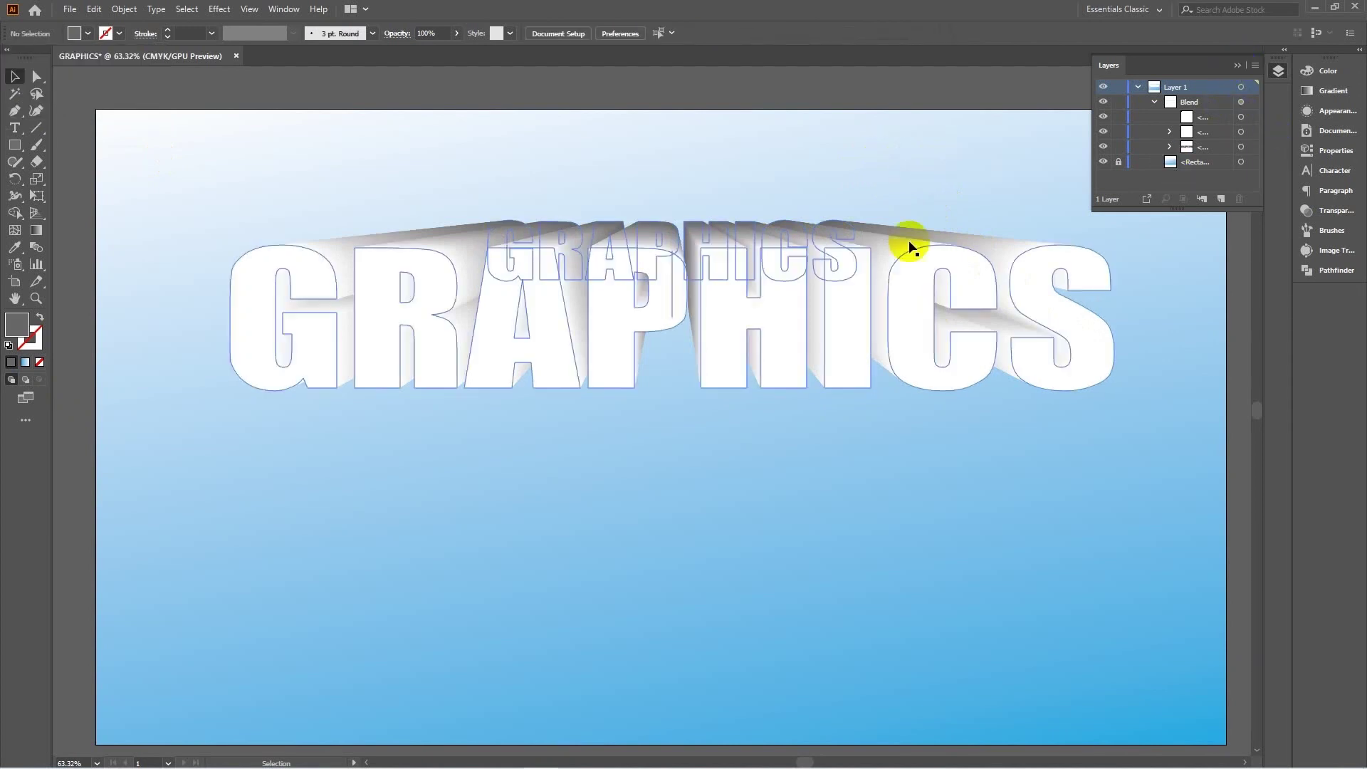
# Step: Nudge the small back GRAPHICS copy down and left to about Y 173.3 px
pyautogui.click(1240, 147)
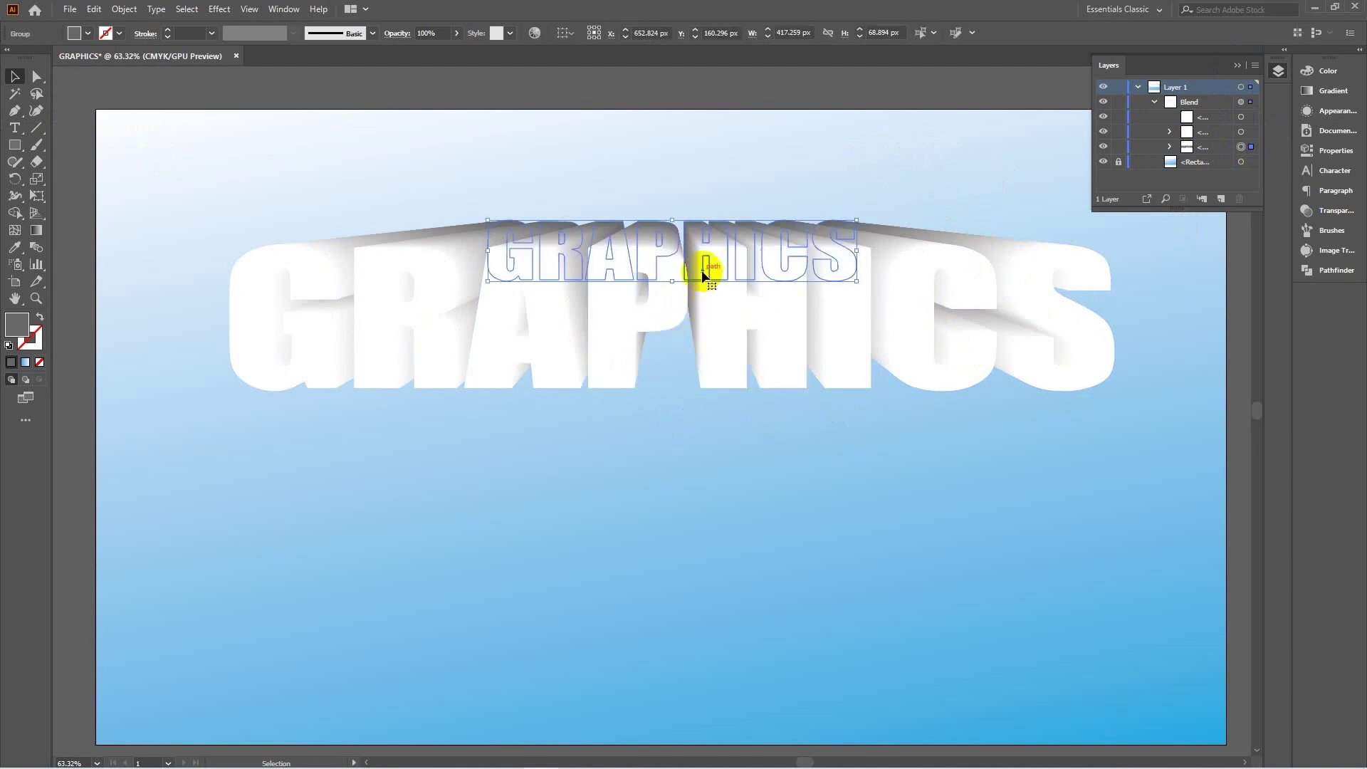
pyautogui.press('Down')
pyautogui.press('Down')
pyautogui.press('Down')
pyautogui.press('Down')
pyautogui.press('Down')
pyautogui.press('Down')
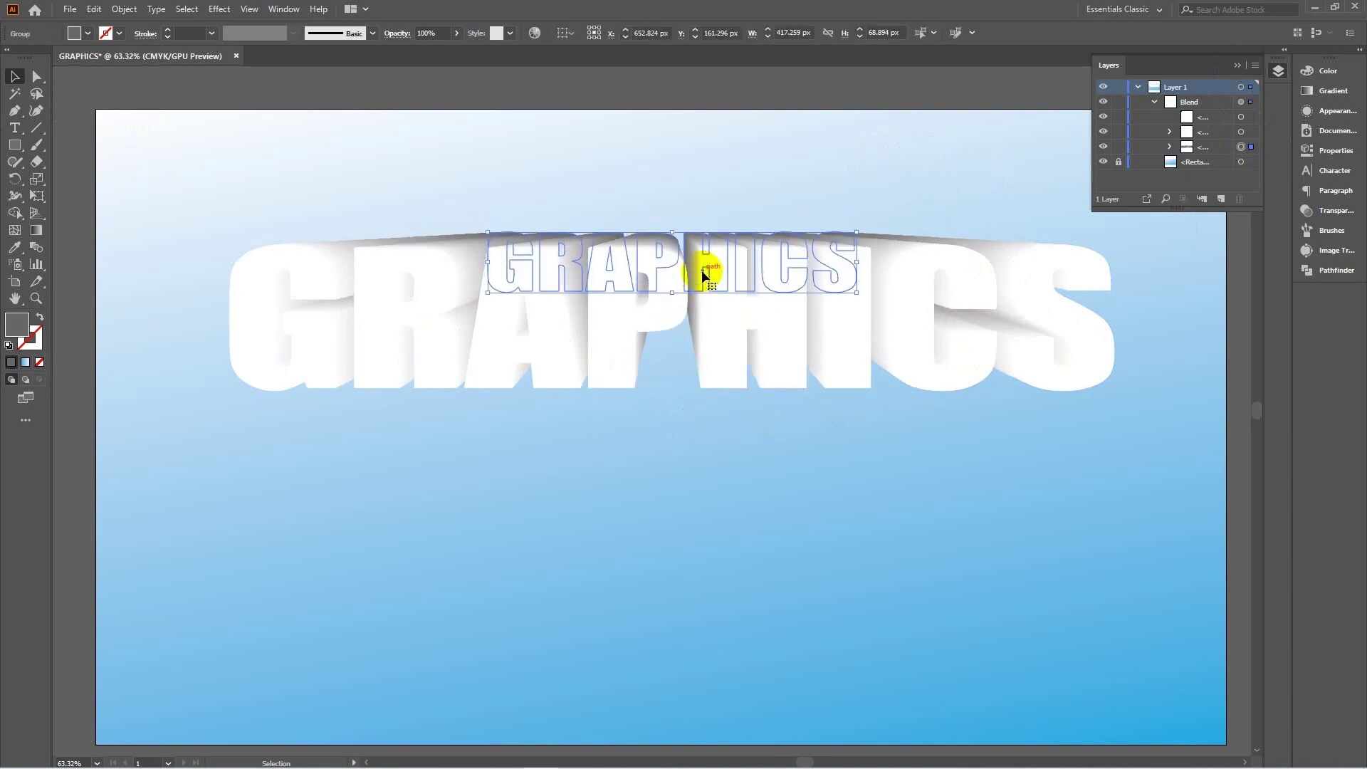
pyautogui.press('Down')
pyautogui.press('Down')
pyautogui.press('Down')
pyautogui.press('Down')
pyautogui.press('Down')
pyautogui.press('Down')
pyautogui.press('Down')
pyautogui.press('Down')
pyautogui.press('Down')
pyautogui.press('Left')
pyautogui.press('Left')
pyautogui.press('Left')
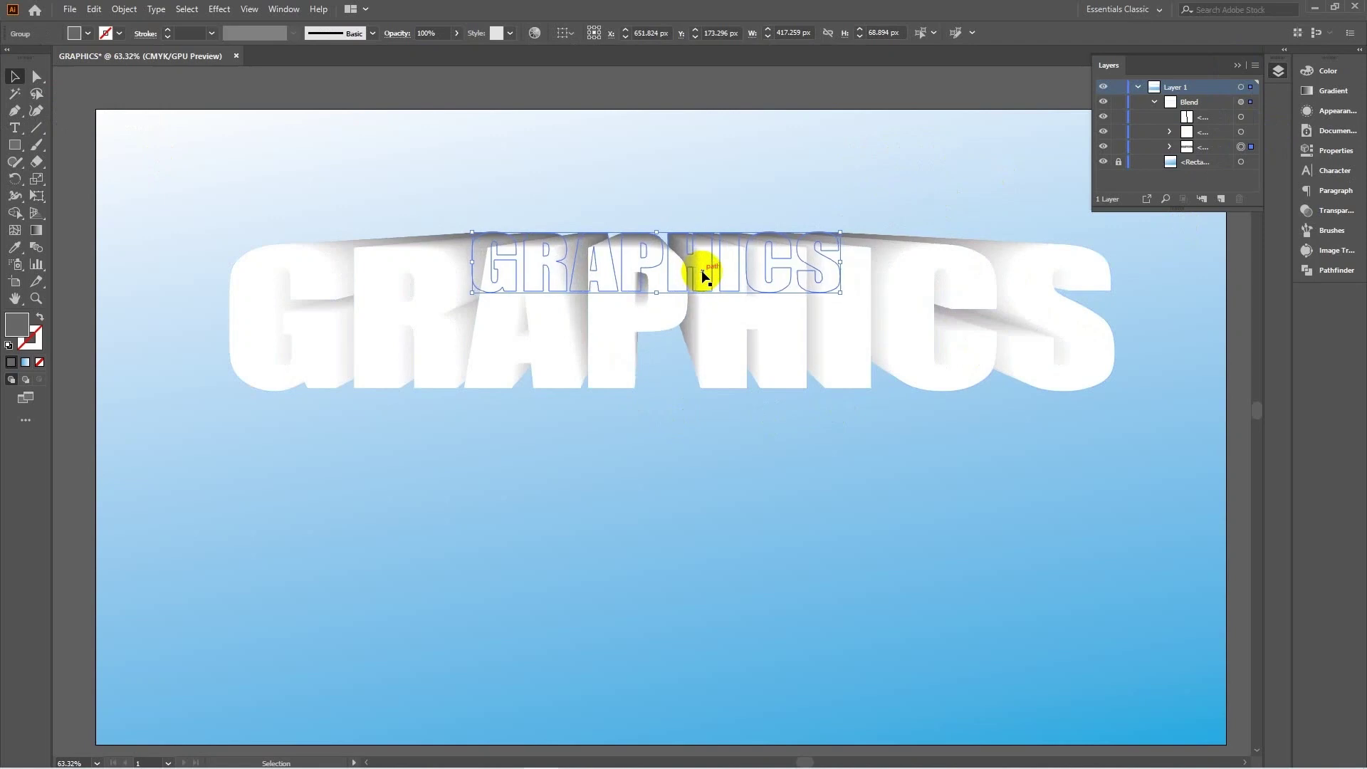
pyautogui.press('Left')
pyautogui.press('Left')
pyautogui.press('Left')
pyautogui.press('Left')
pyautogui.press('Left')
pyautogui.press('Left')
pyautogui.press('Left')
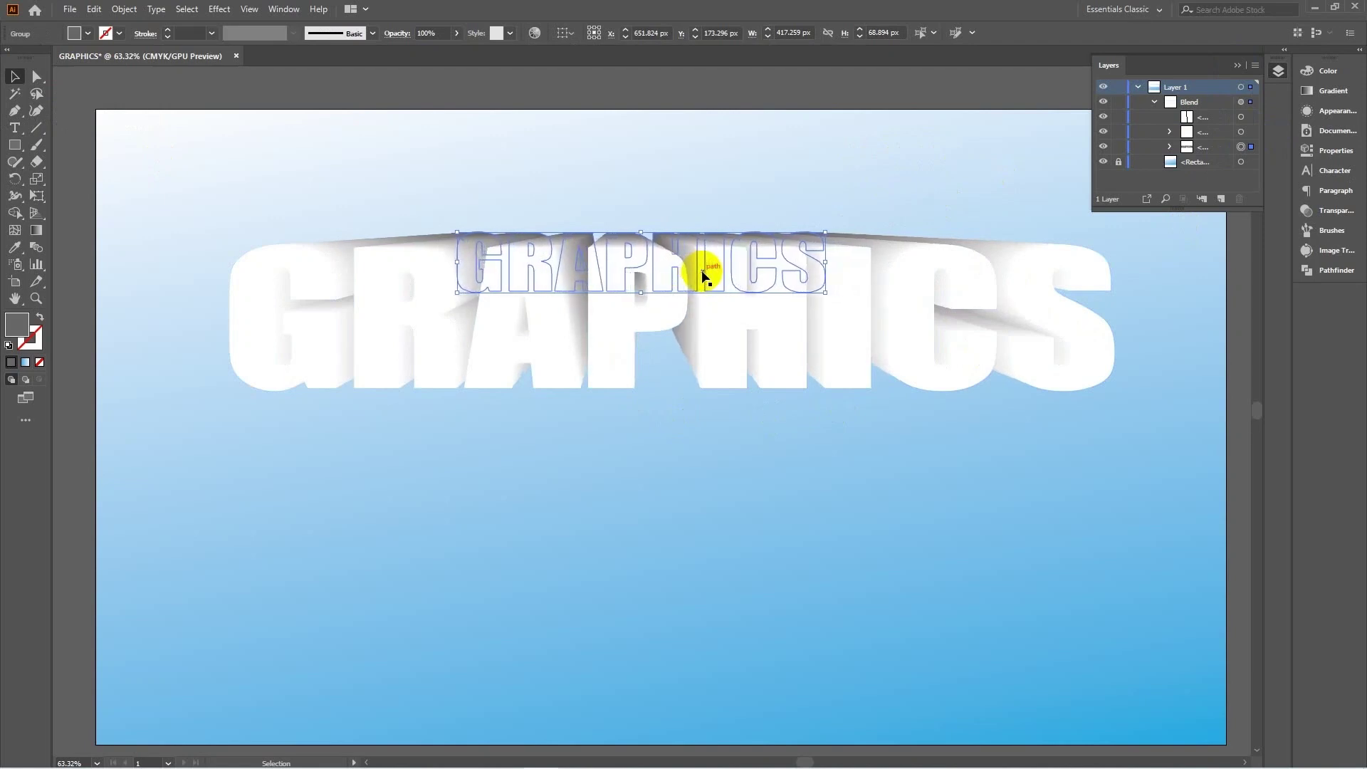
pyautogui.press('Left')
pyautogui.press('Left')
pyautogui.press('Left')
pyautogui.press('Left')
pyautogui.press('Left')
pyautogui.press('Left')
pyautogui.press('Left')
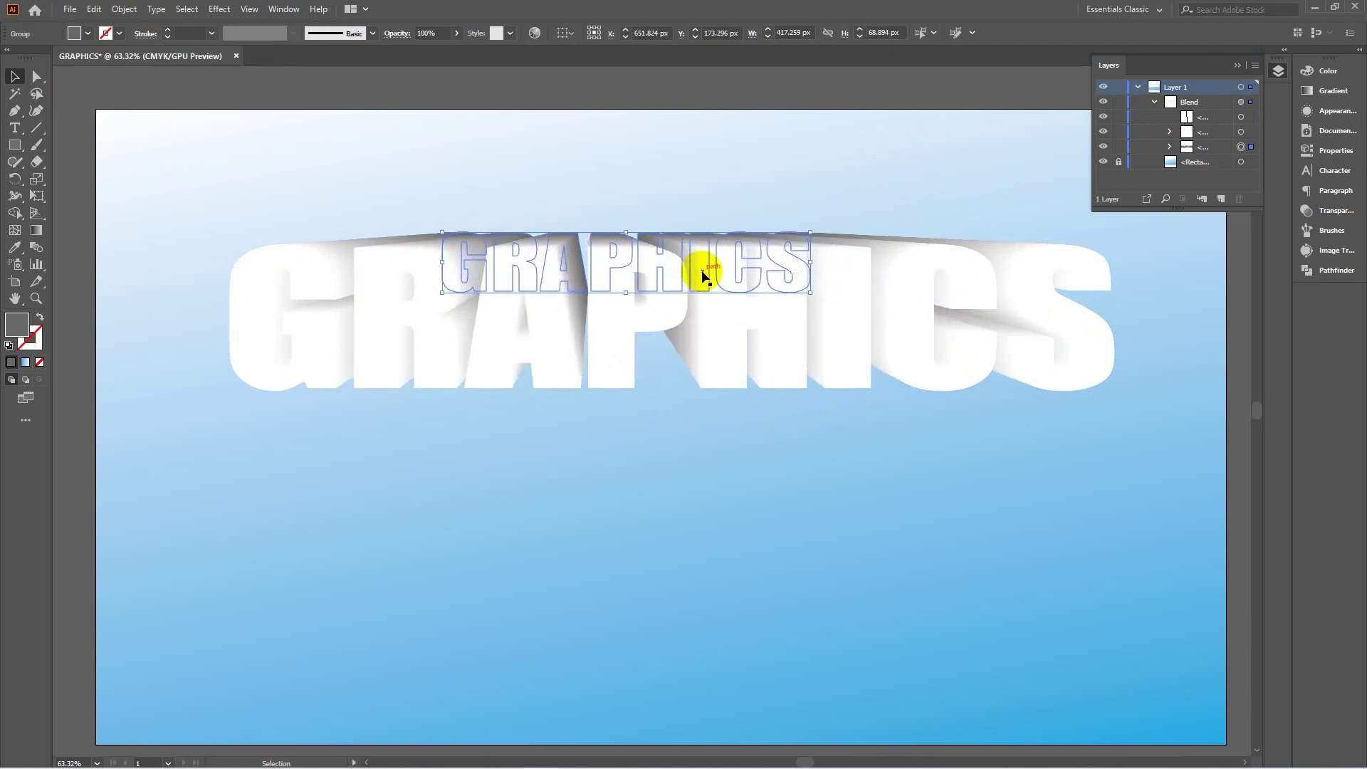
pyautogui.press('Left')
pyautogui.press('Left')
pyautogui.press('Left')
pyautogui.press('Left')
pyautogui.press('Left')
pyautogui.press('Left')
pyautogui.press('Left')
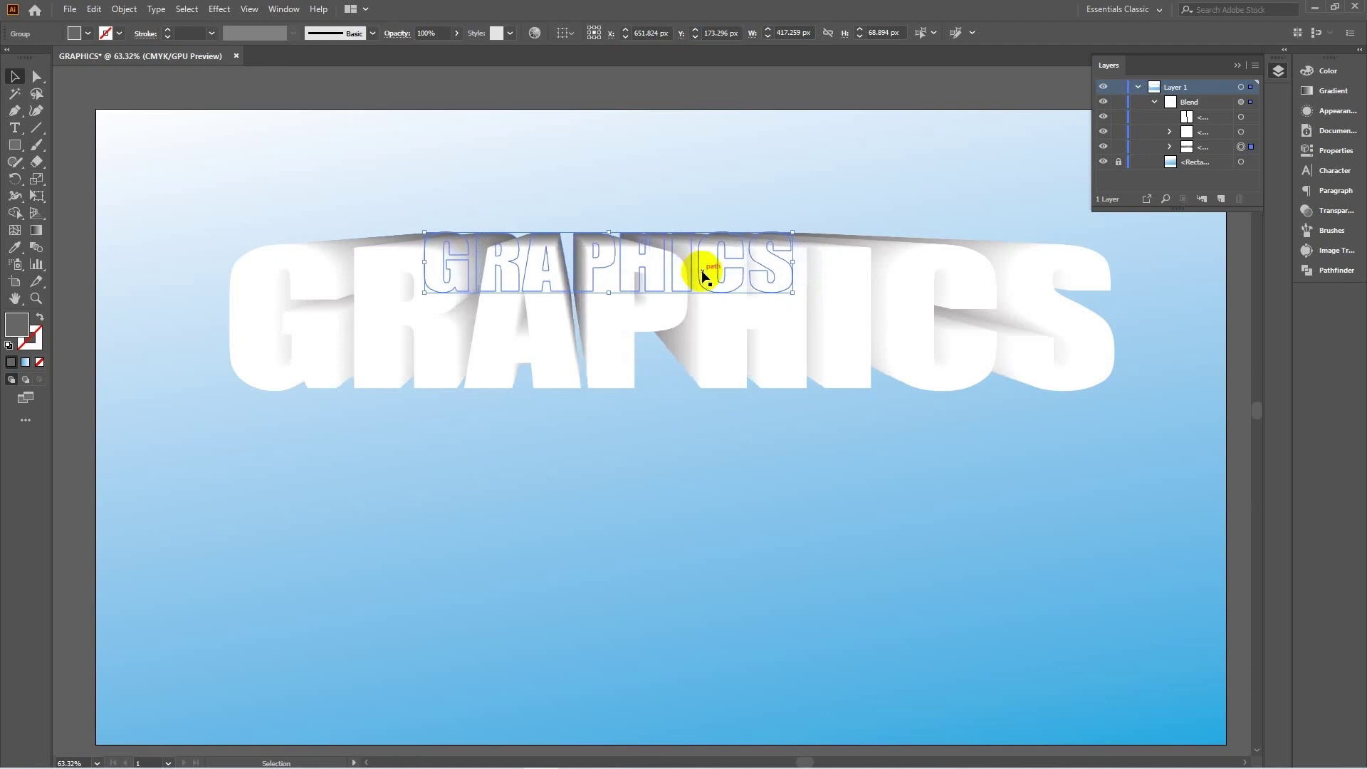
pyautogui.press('Left')
pyautogui.press('Left')
pyautogui.press('Left')
pyautogui.press('Left')
pyautogui.press('Left')
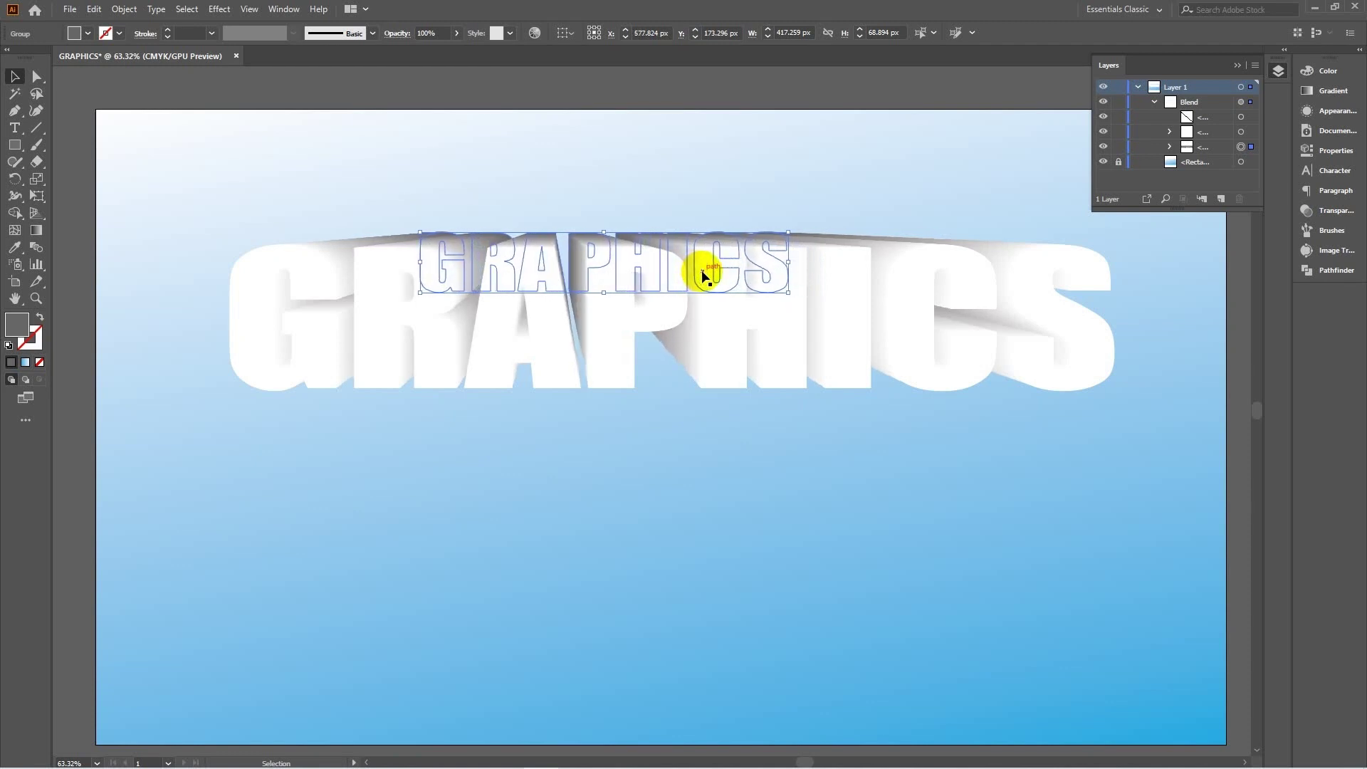
pyautogui.press('Left')
pyautogui.press('Left')
pyautogui.press('Left')
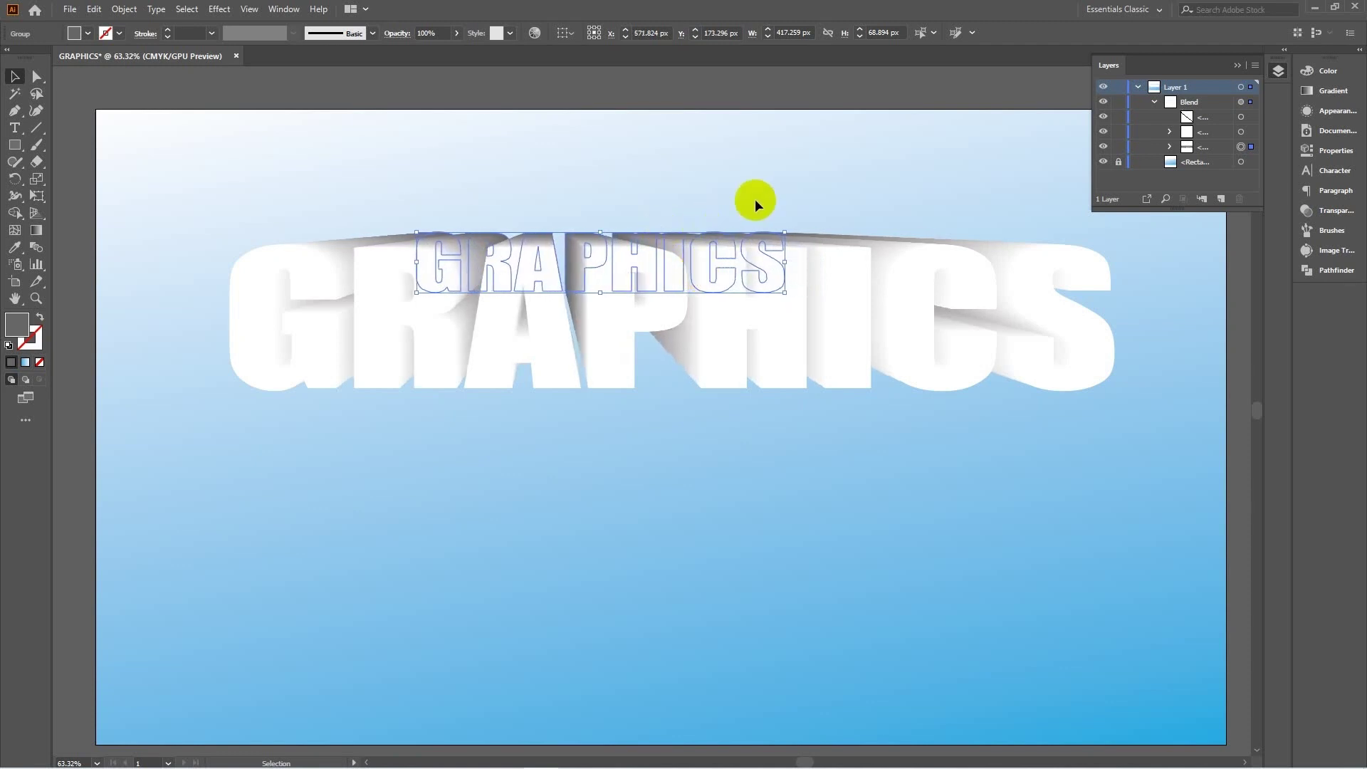
pyautogui.click(787, 181)
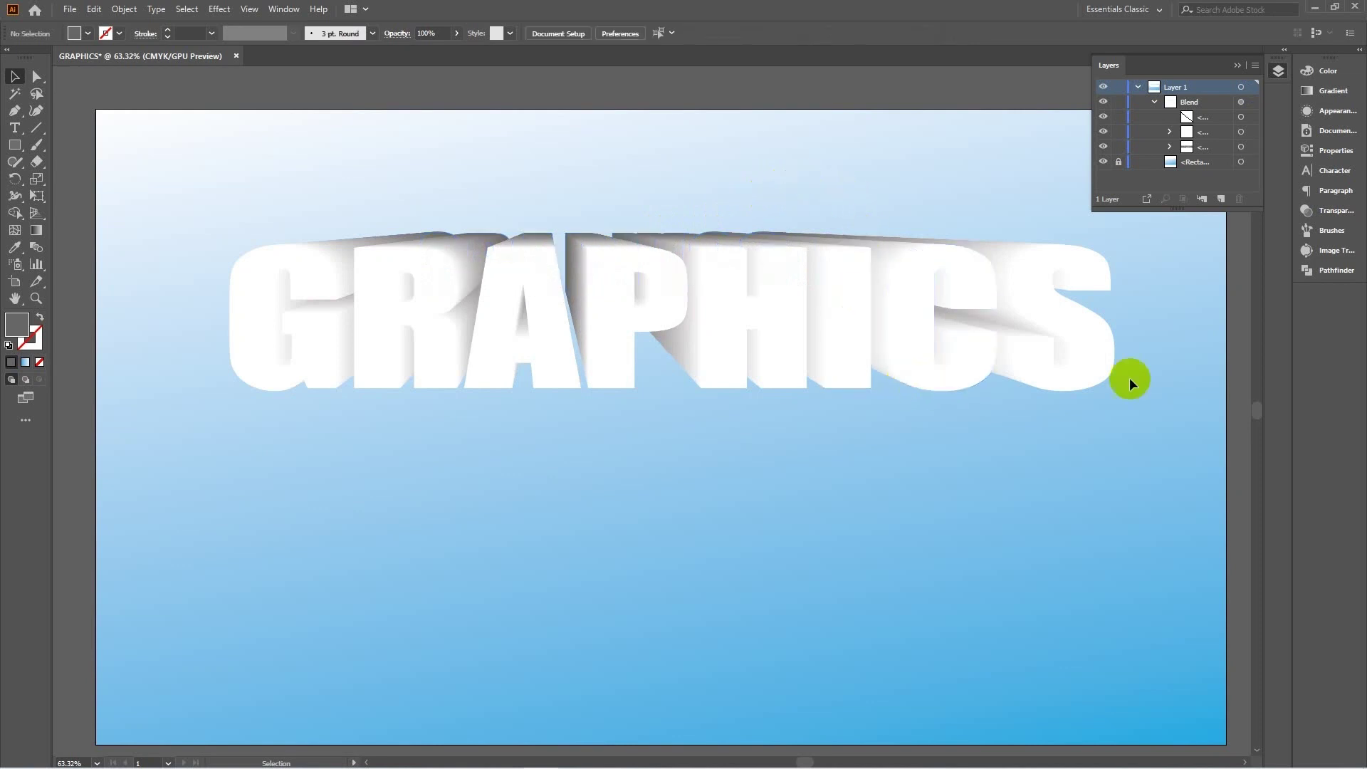
# Step: Select the blend and toggle visibility of its spine path and front lettering in Layers
pyautogui.click(1237, 65)
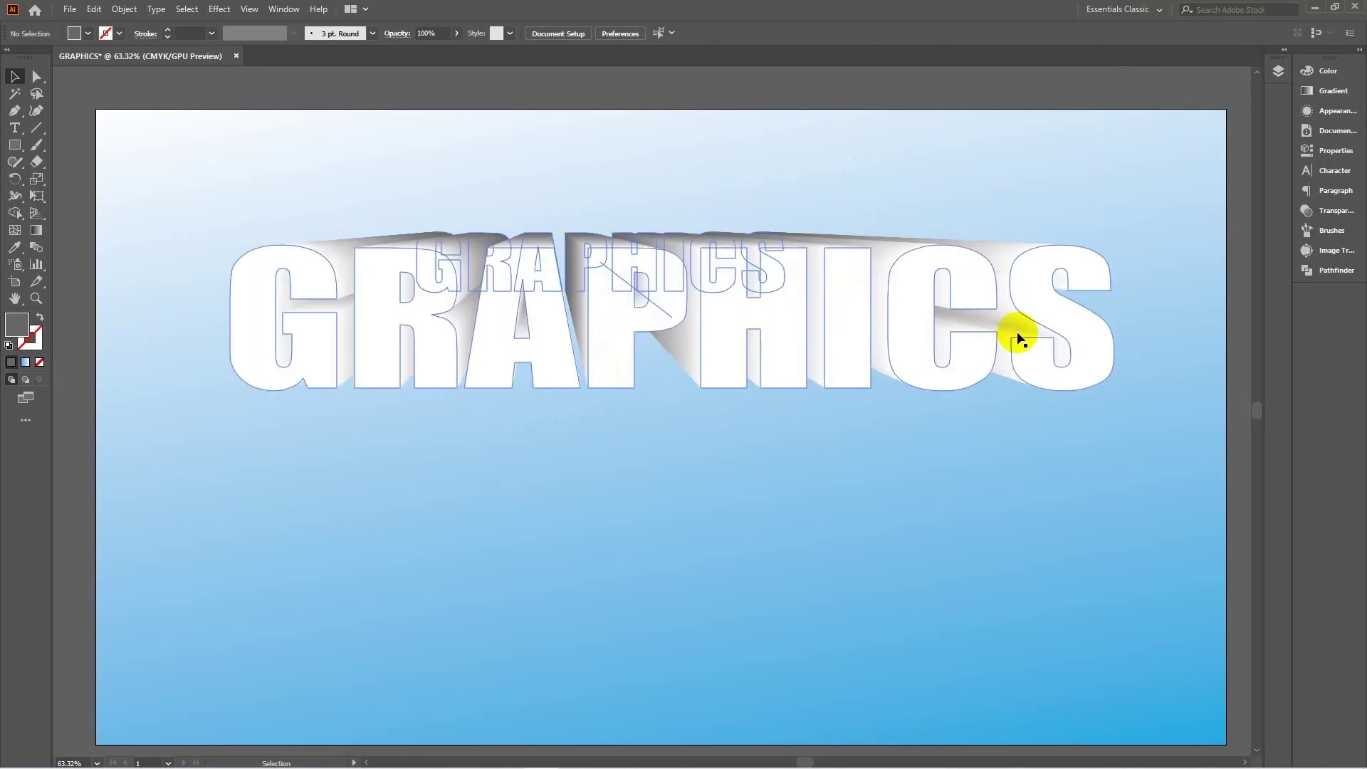
pyautogui.click(1077, 326)
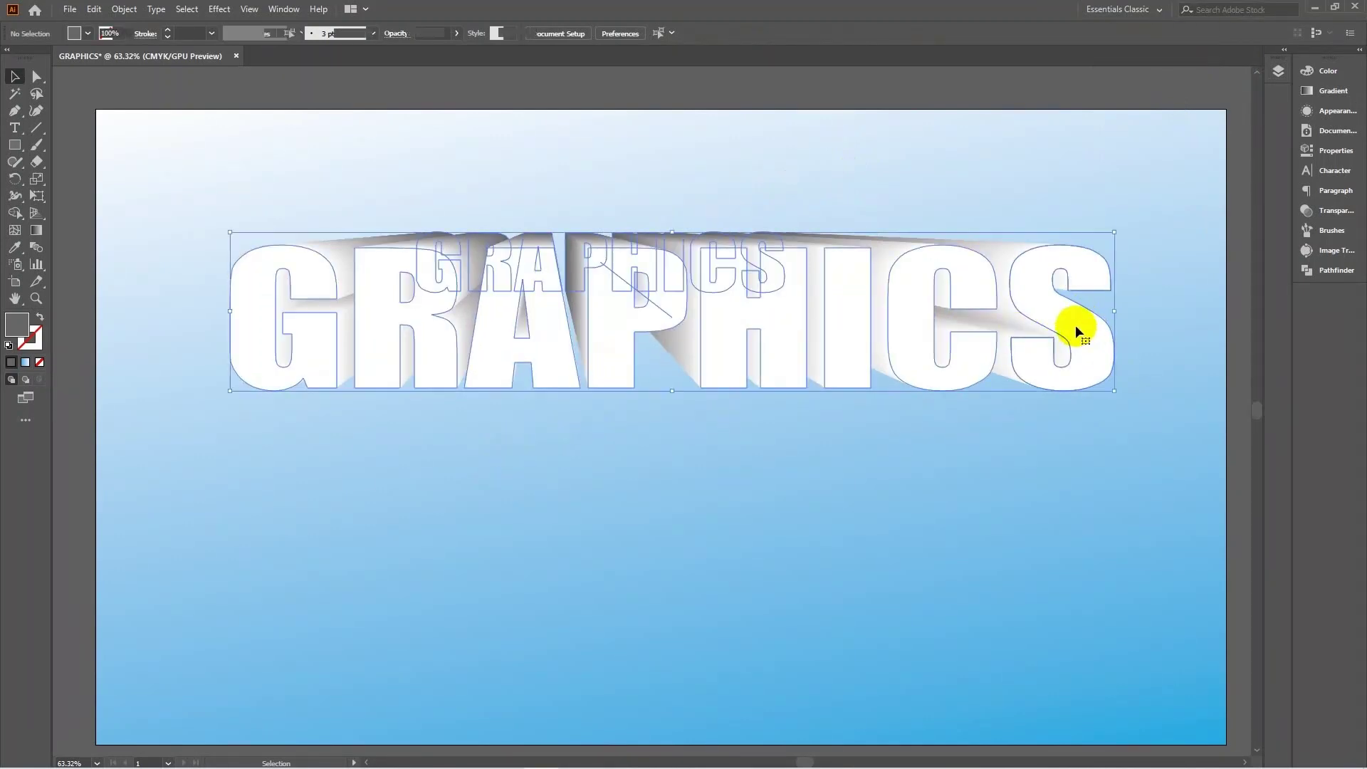
pyautogui.click(1274, 74)
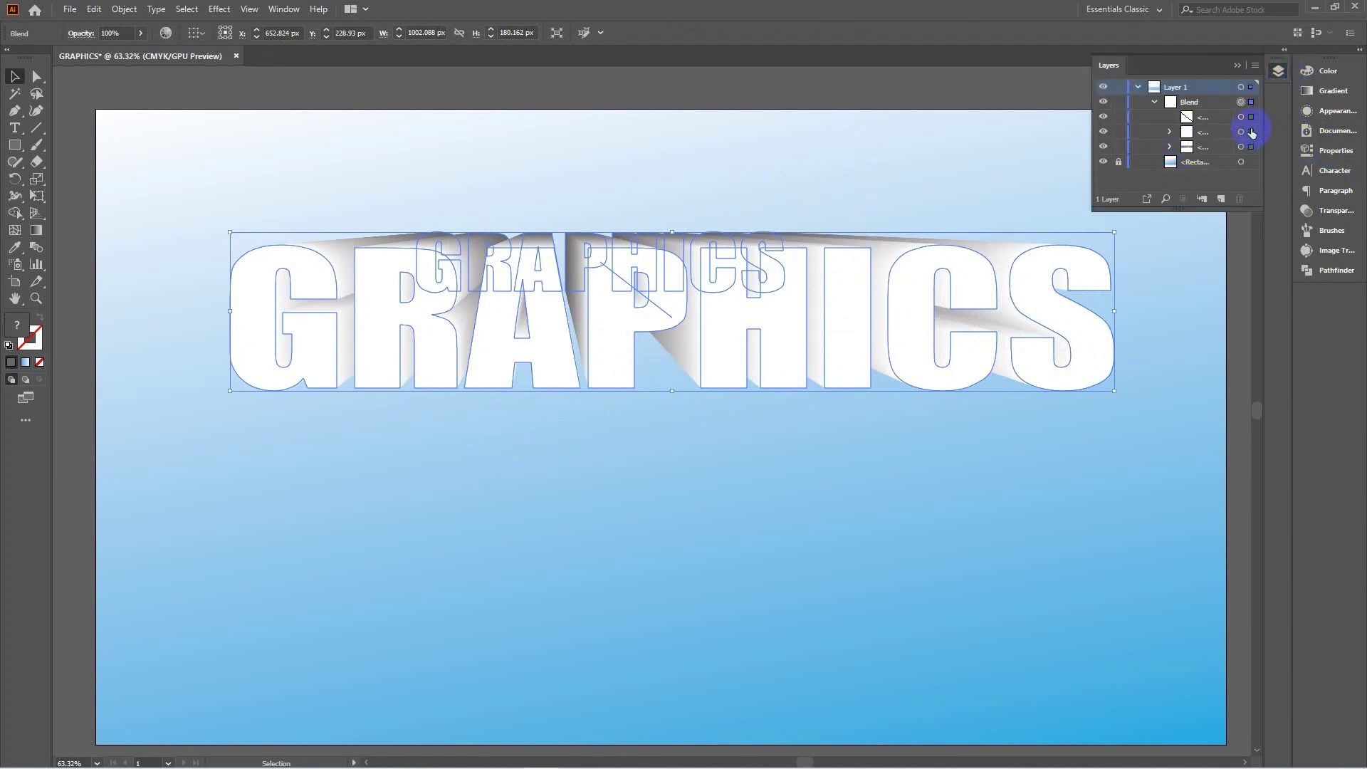
pyautogui.click(1102, 118)
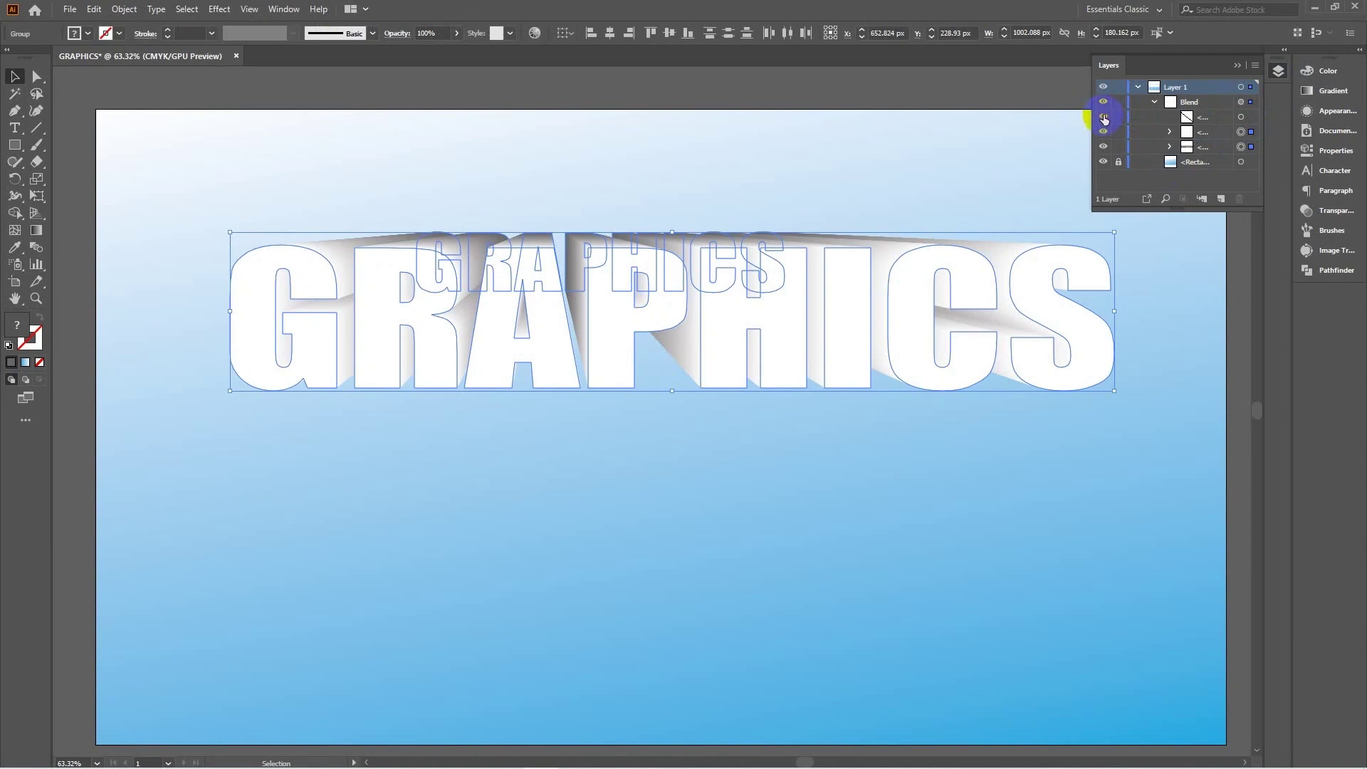
pyautogui.click(1103, 132)
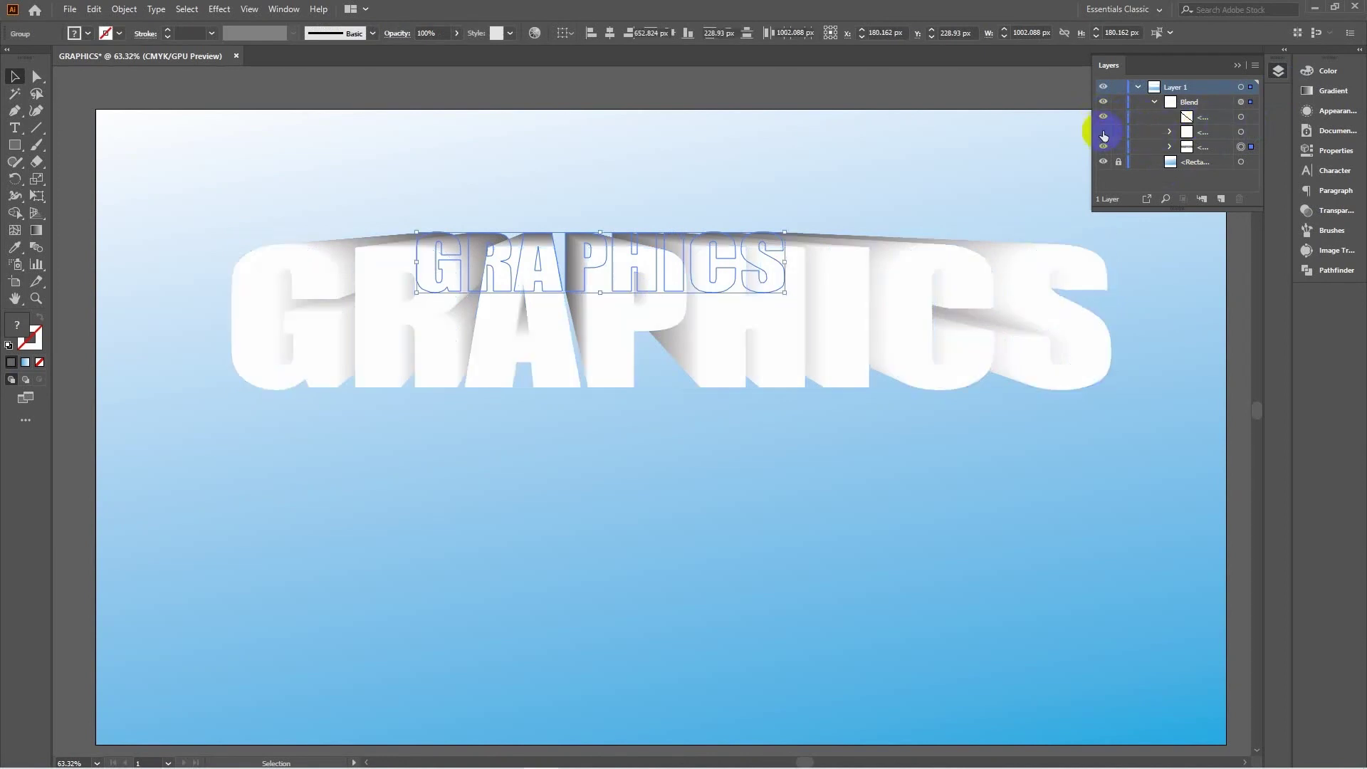
pyautogui.click(1103, 131)
# Step: Target the large front GRAPHICS path inside the Blend on its own
pyautogui.click(1242, 133)
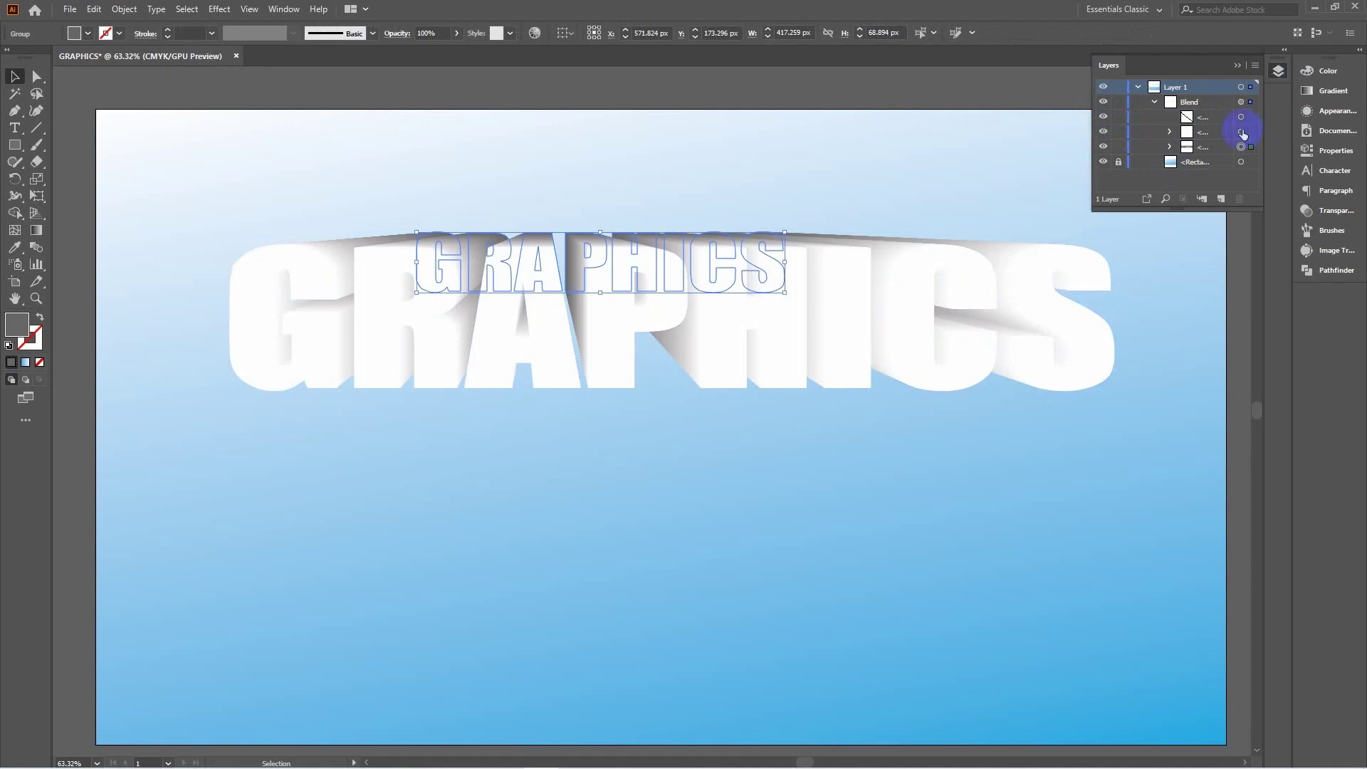
pyautogui.click(1169, 132)
pyautogui.click(1169, 132)
pyautogui.click(1243, 131)
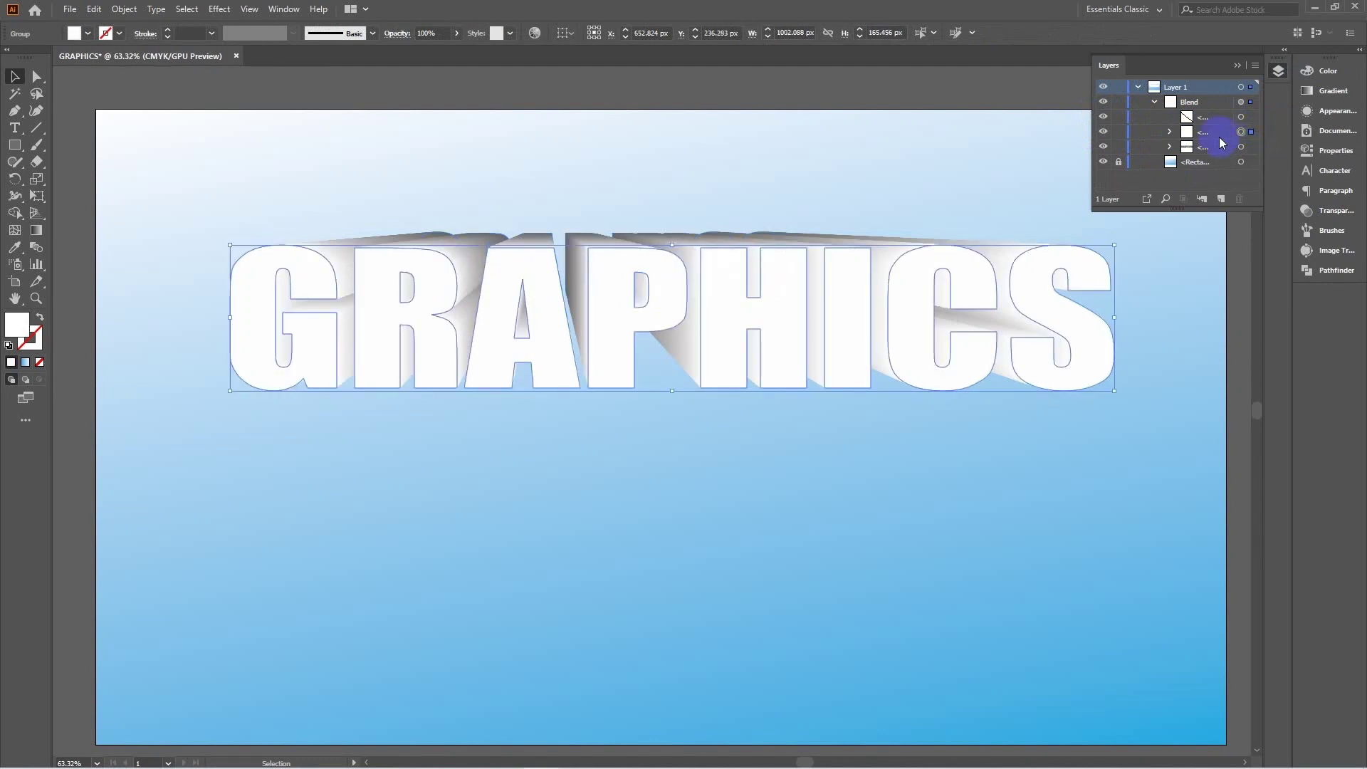
# Step: Duplicate the front GRAPHICS path and drag the copy above the Blend as its own group
pyautogui.click(1215, 135)
pyautogui.moveTo(1216, 134); pyautogui.dragTo(1220, 199)
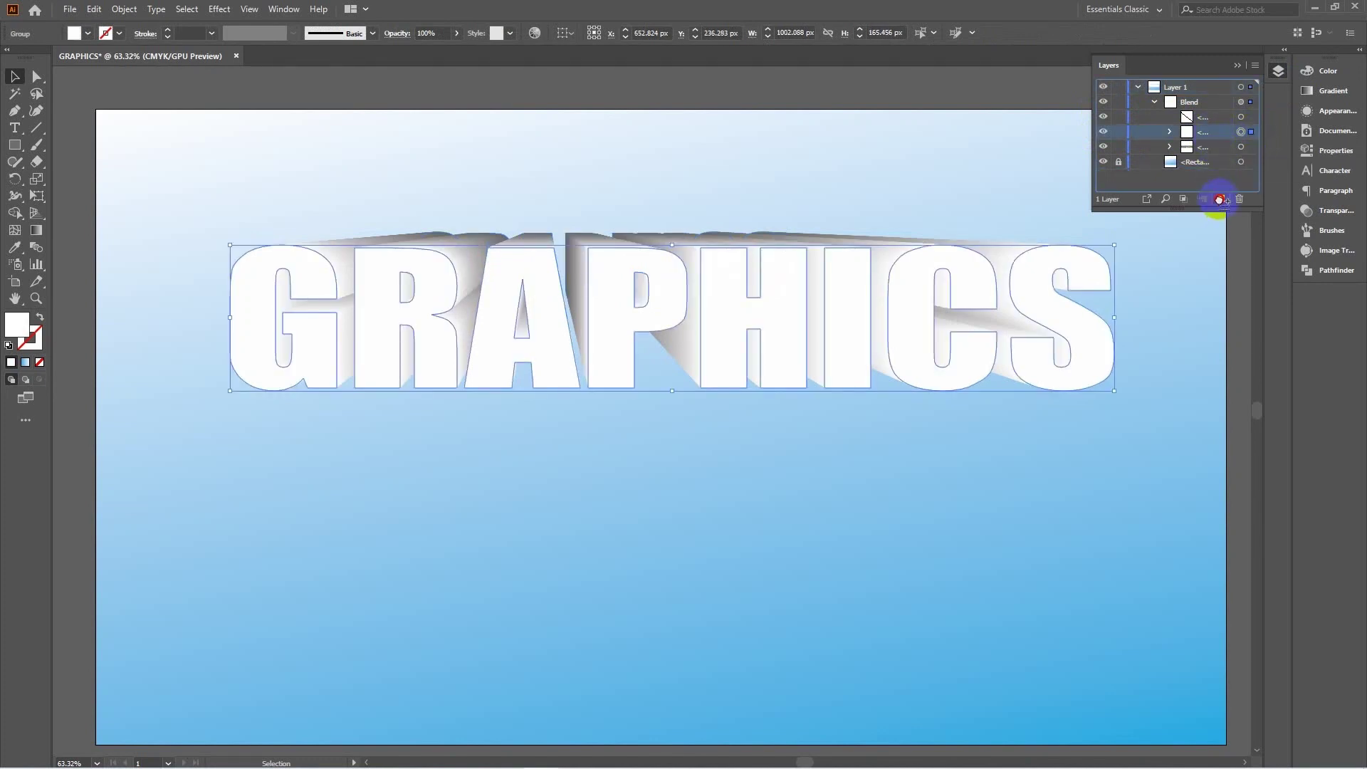
pyautogui.click(1209, 135)
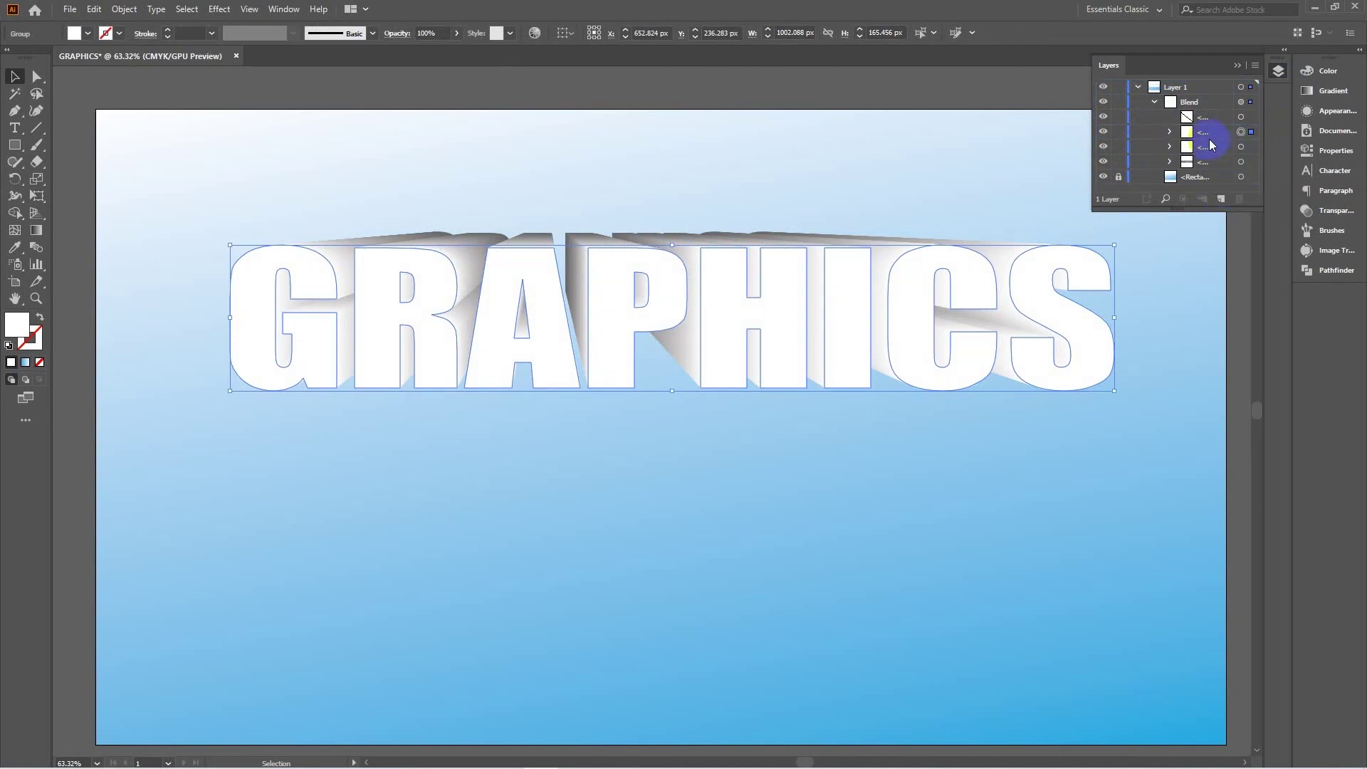
pyautogui.moveTo(1211, 137); pyautogui.dragTo(1202, 103)
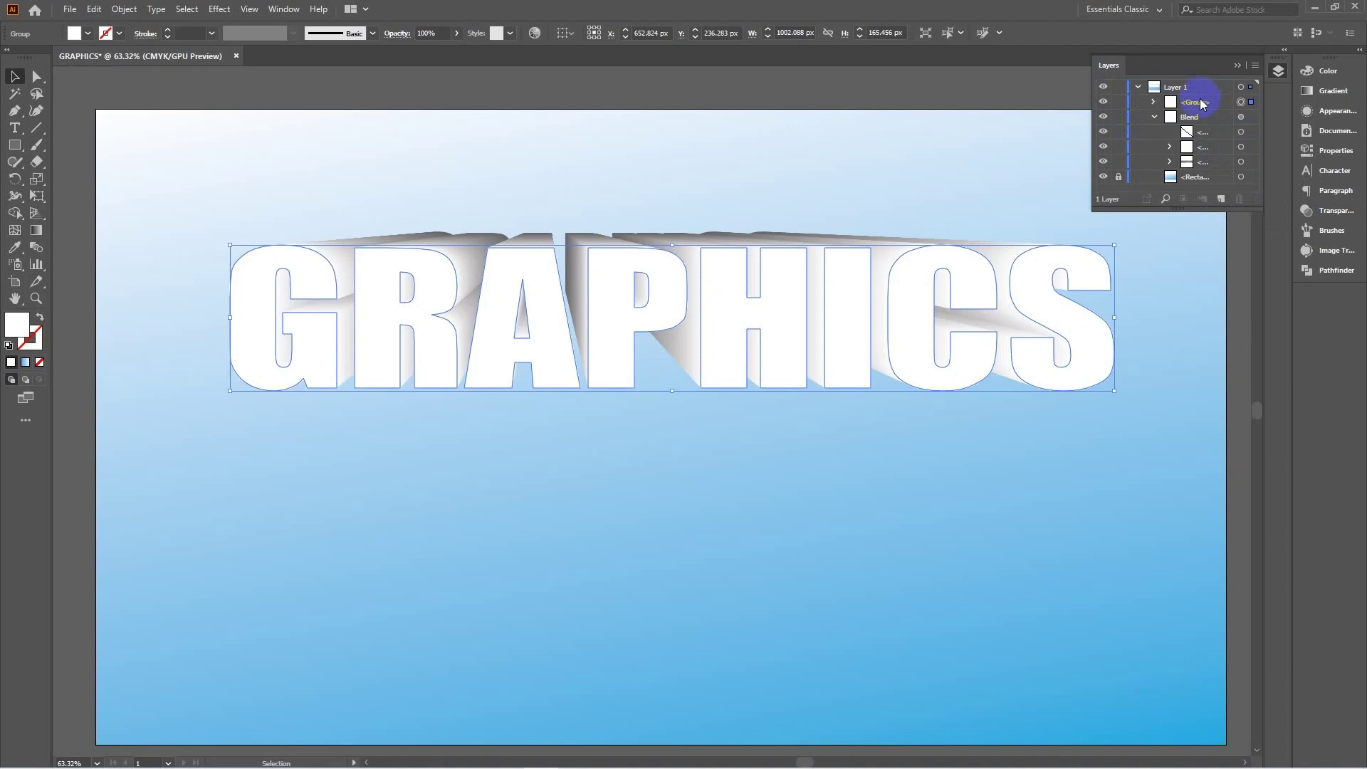
pyautogui.click(1124, 106)
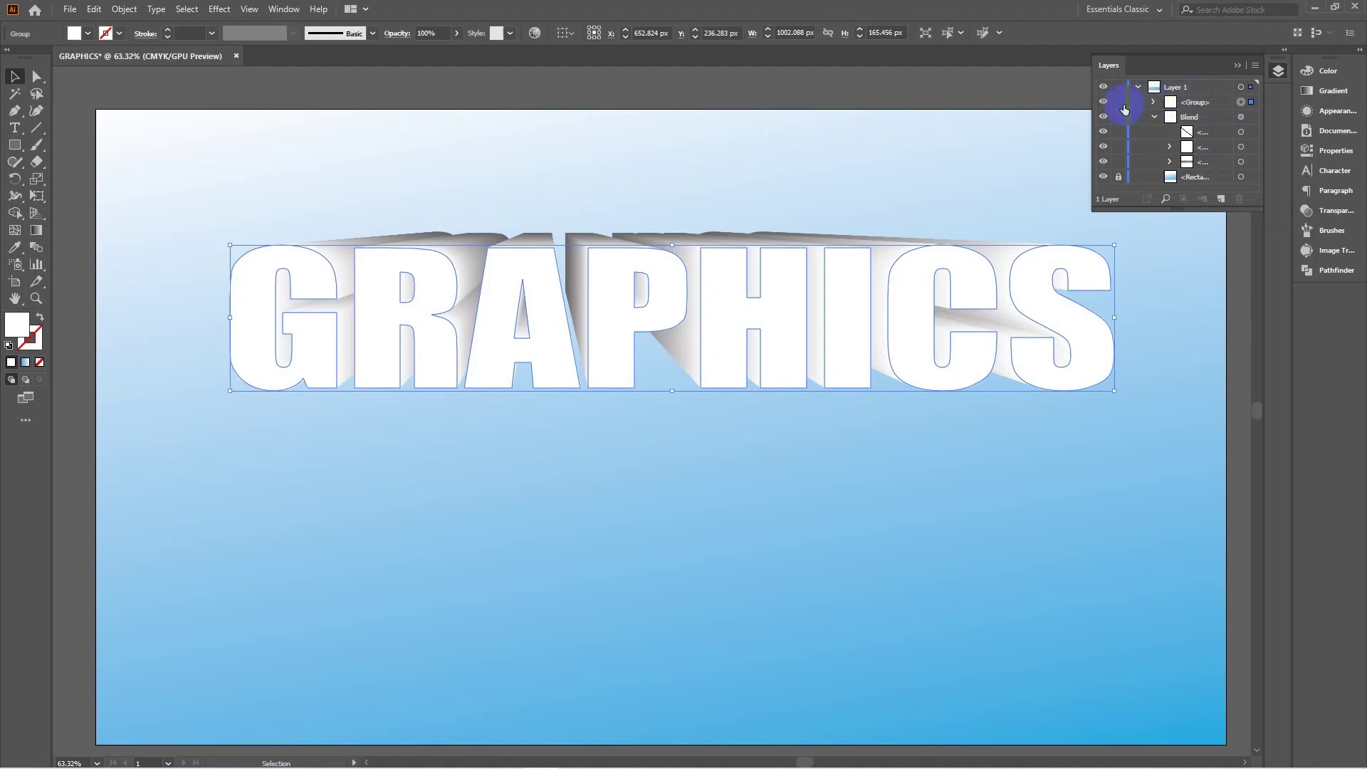
pyautogui.click(1229, 103)
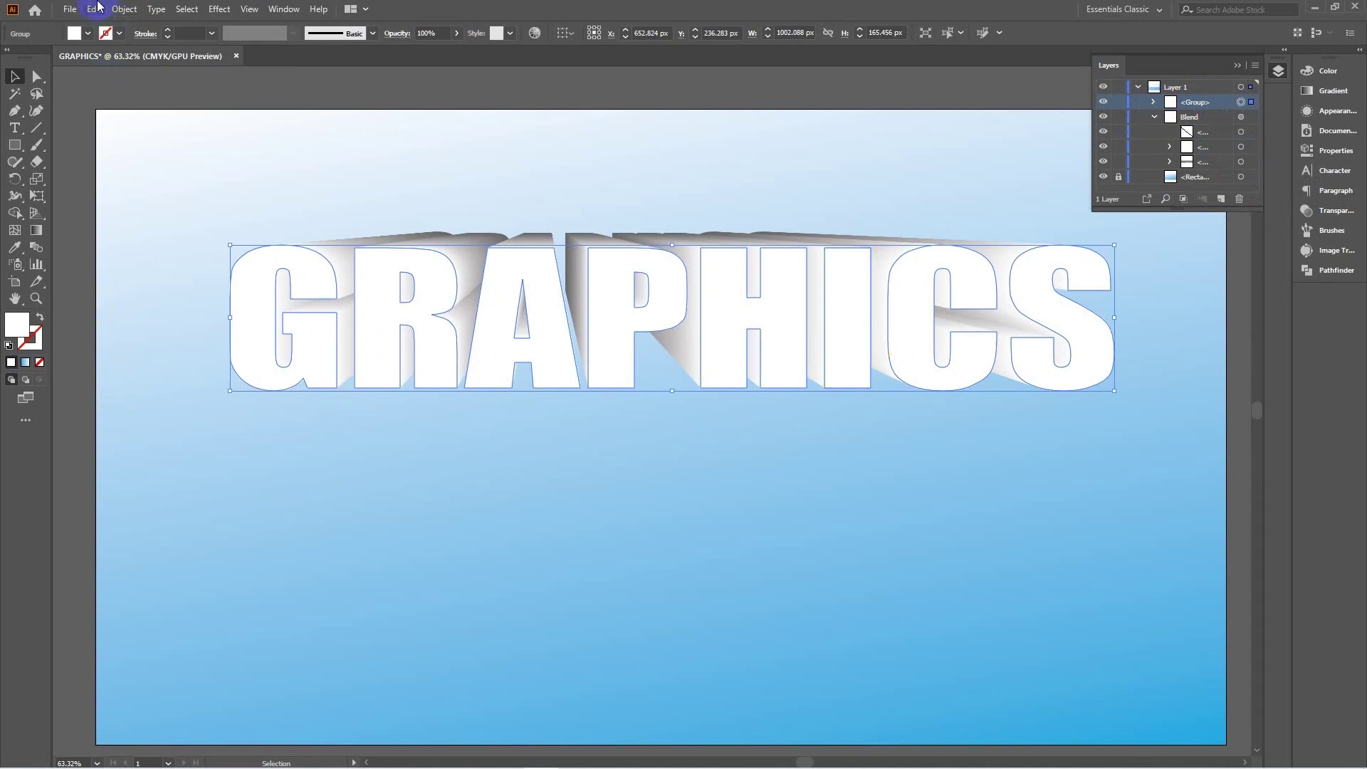
pyautogui.click(89, 34)
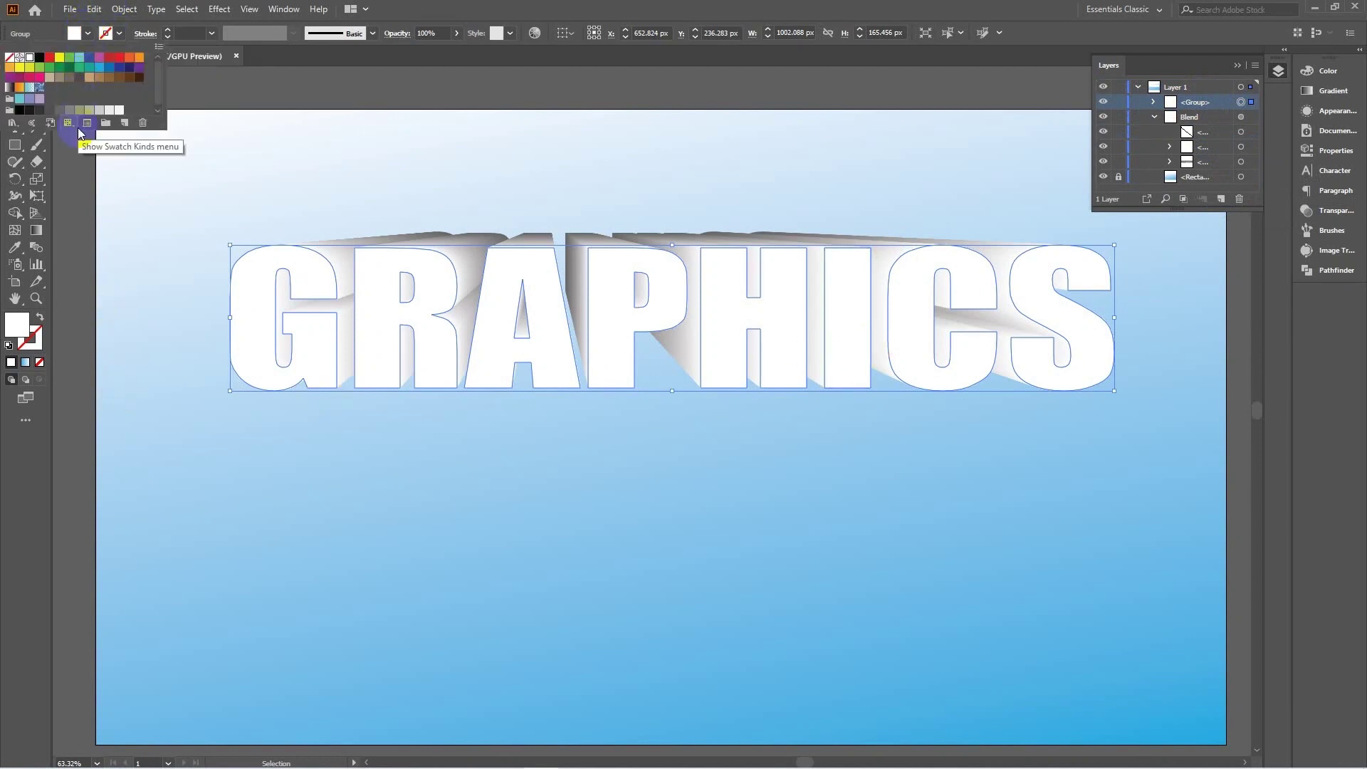
# Step: Try several grey swatch fills on the top GRAPHICS copy and preview them
pyautogui.click(100, 112)
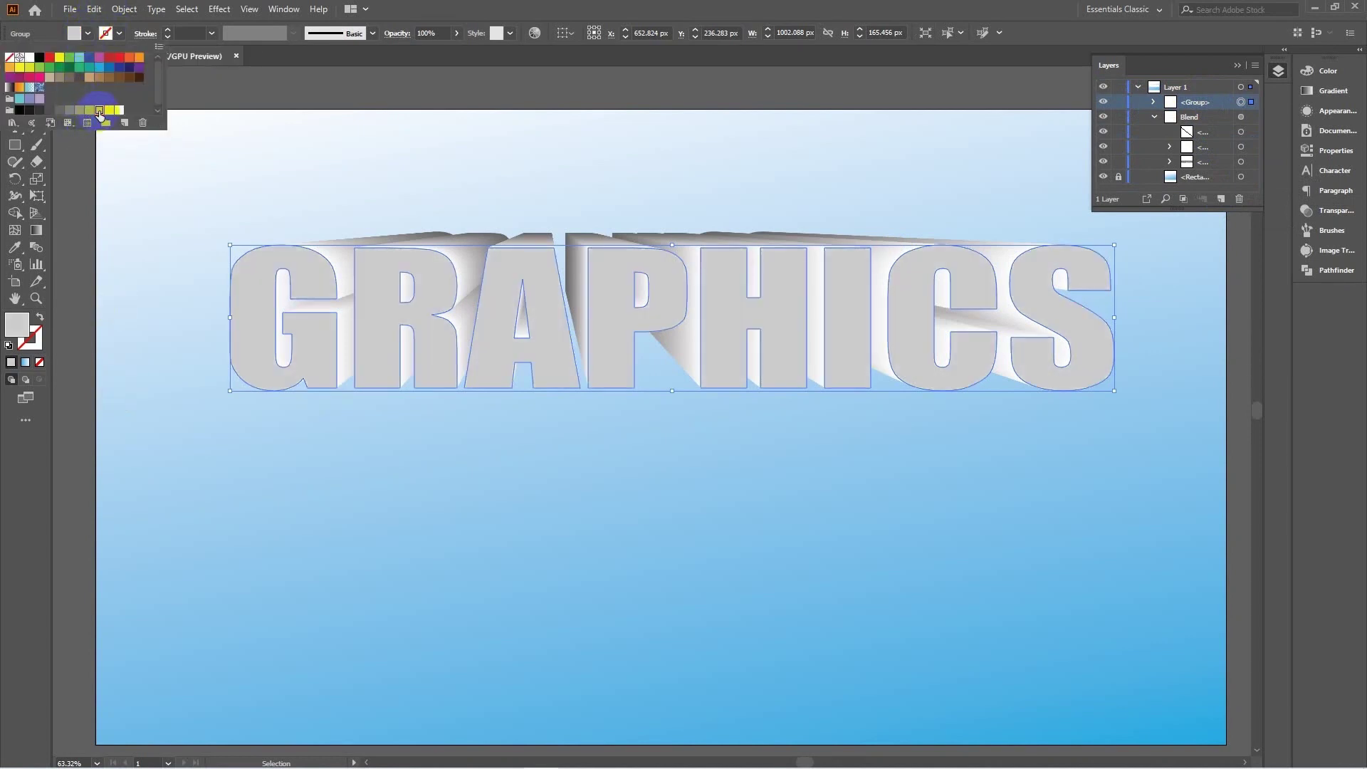
pyautogui.click(89, 112)
pyautogui.click(79, 112)
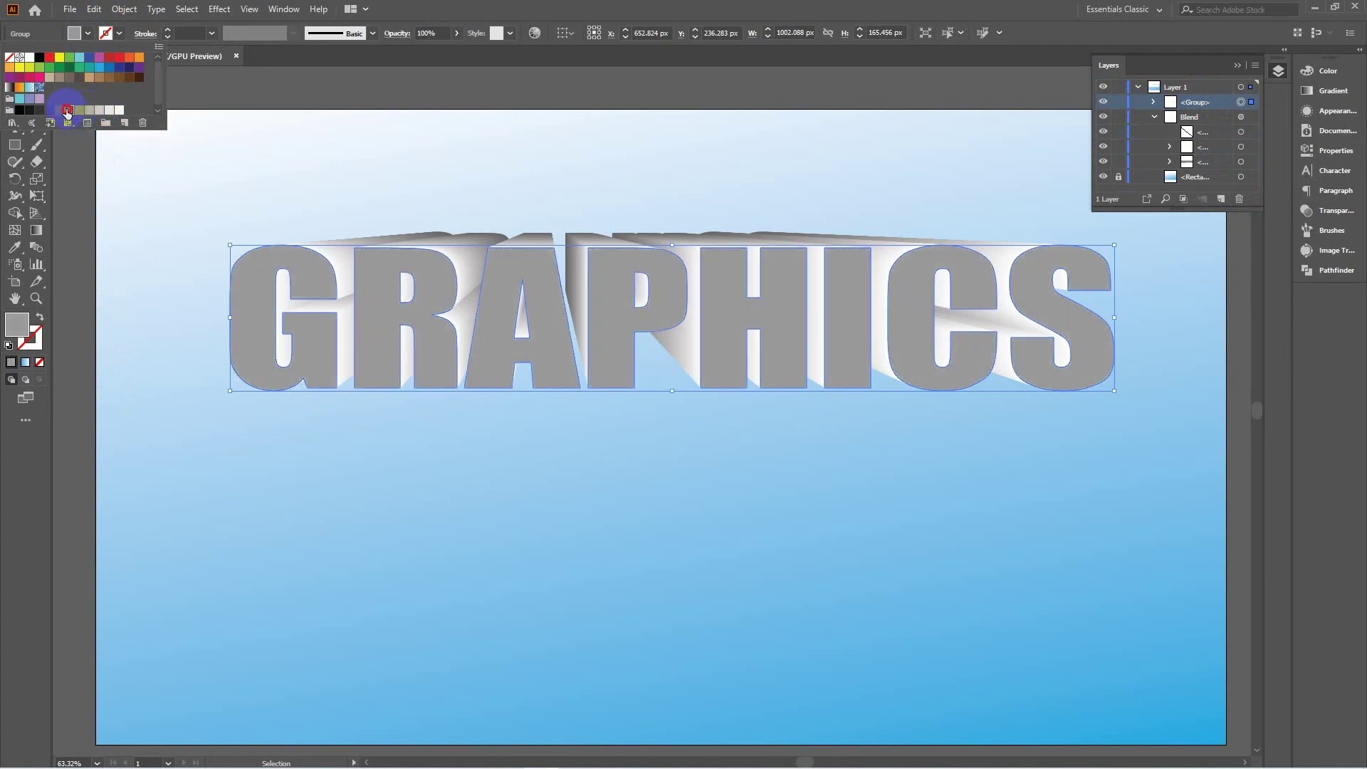
pyautogui.click(69, 111)
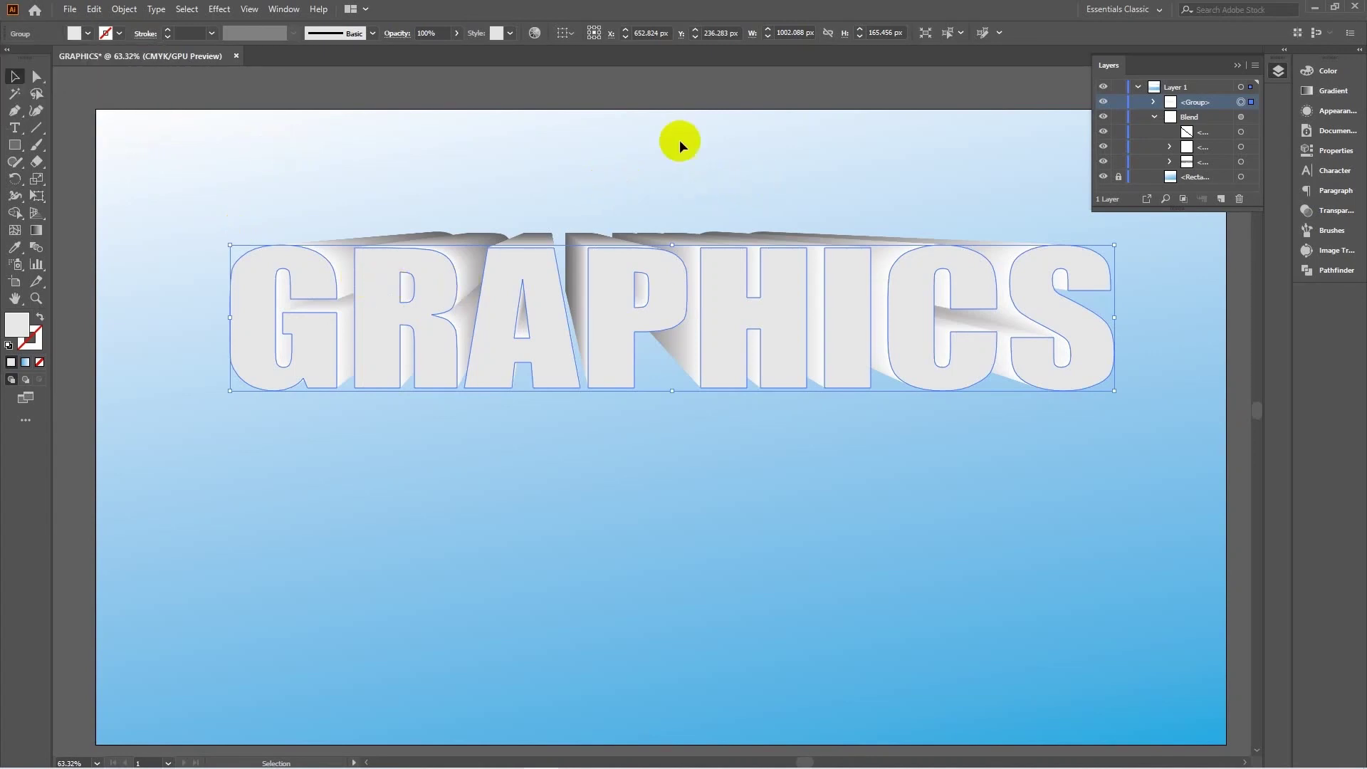
pyautogui.click(783, 170)
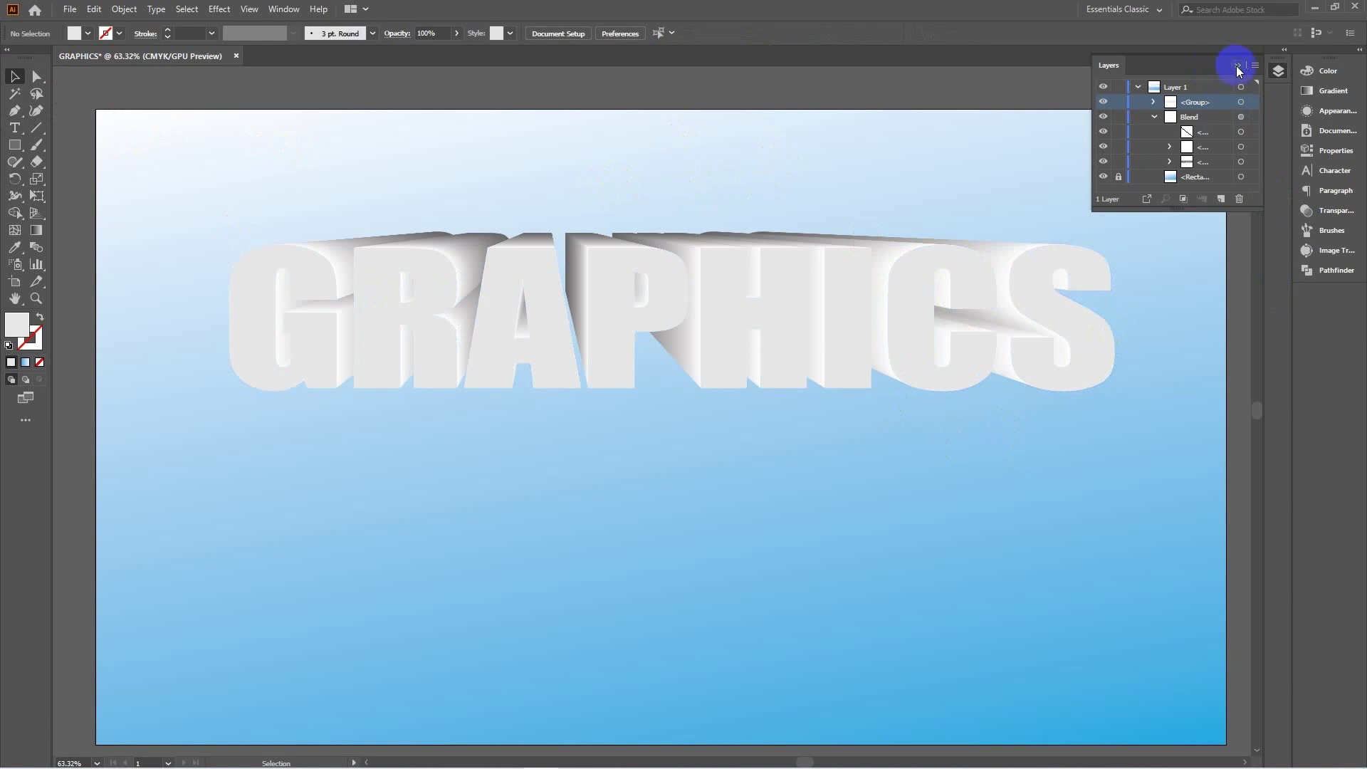
# Step: Set the top copy's fill to CCC6C6 in the Color Picker and collapse the Layers panel
pyautogui.click(794, 306)
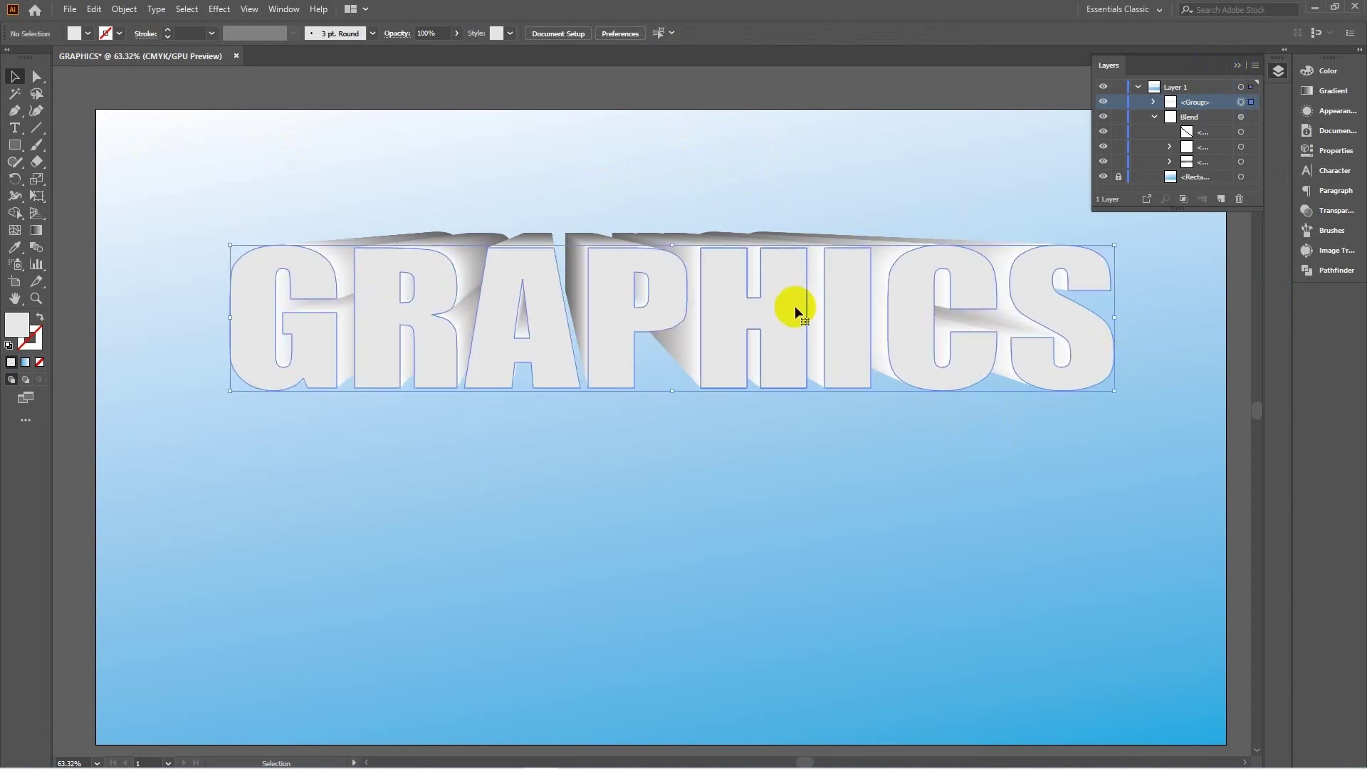
pyautogui.click(16, 325)
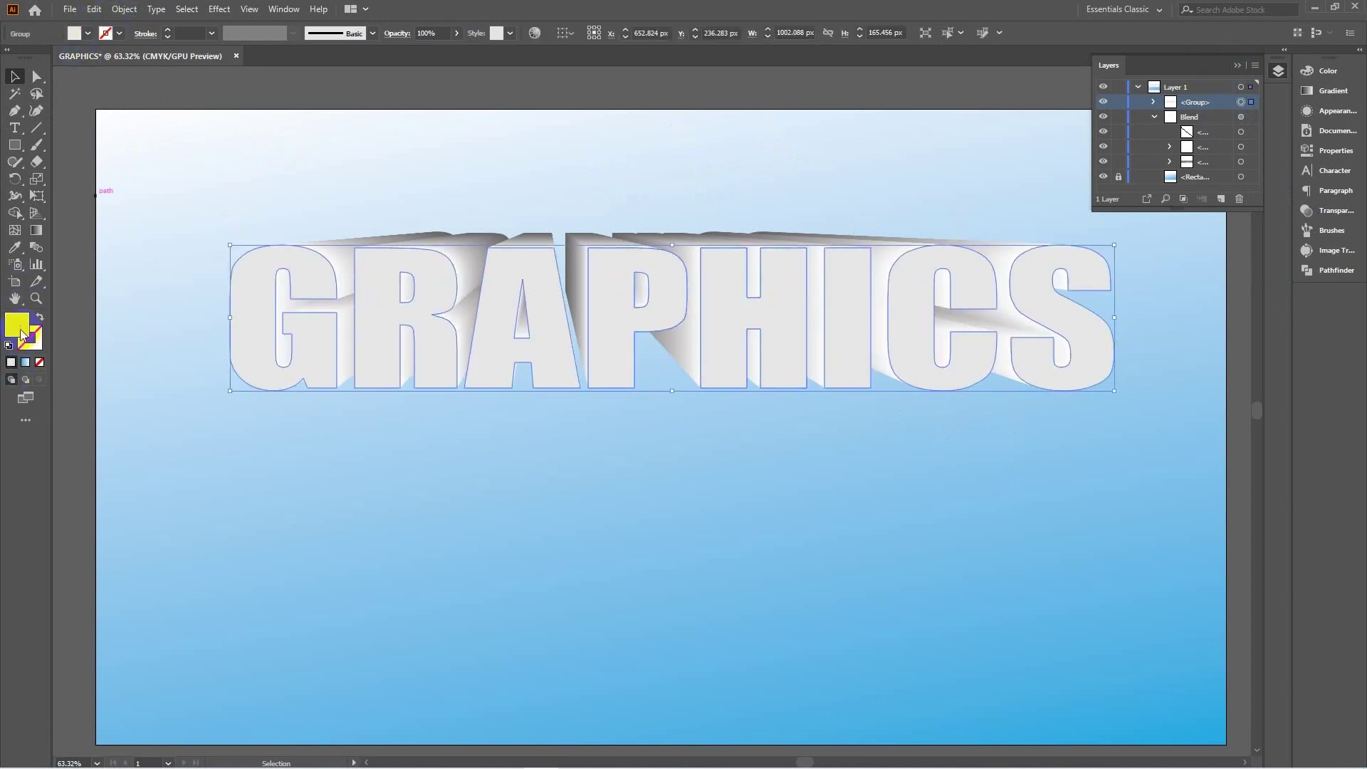
pyautogui.doubleClick(18, 329)
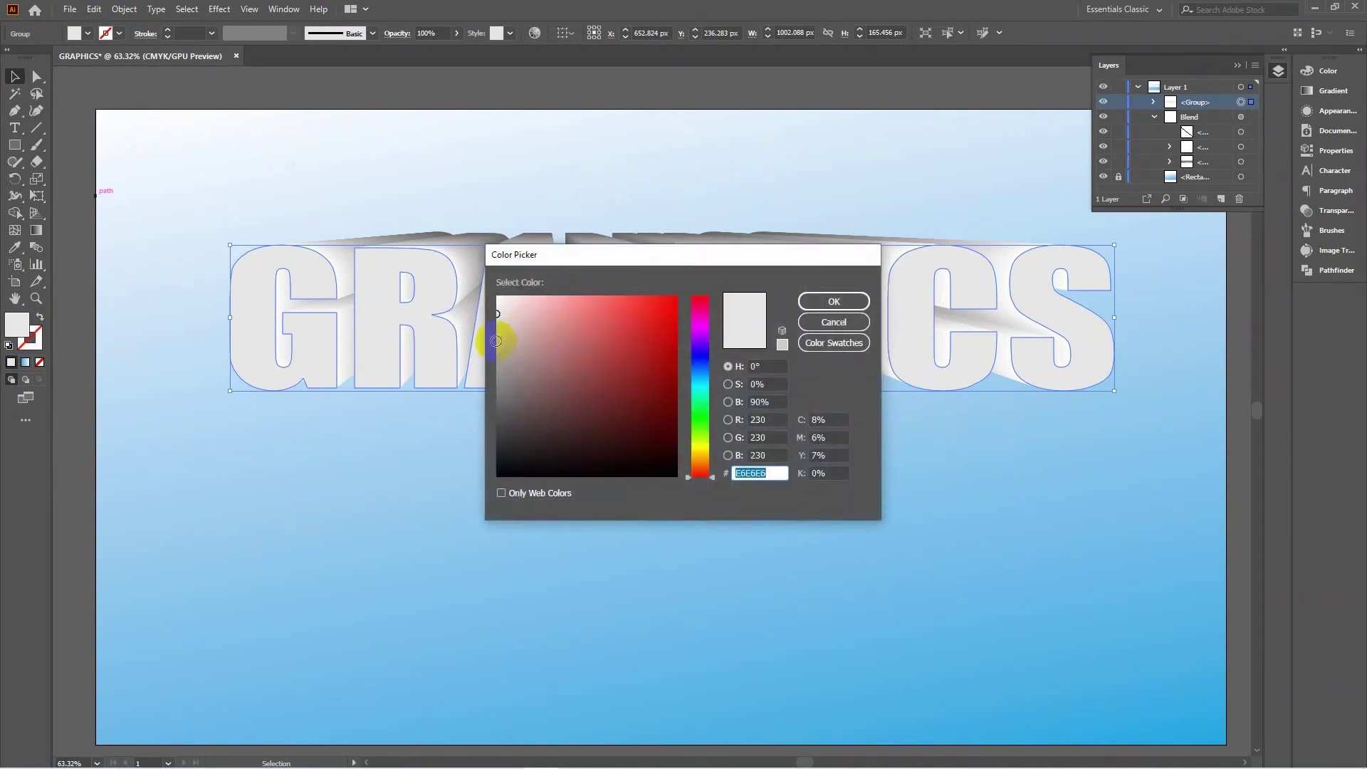
pyautogui.click(502, 332)
pyautogui.click(829, 302)
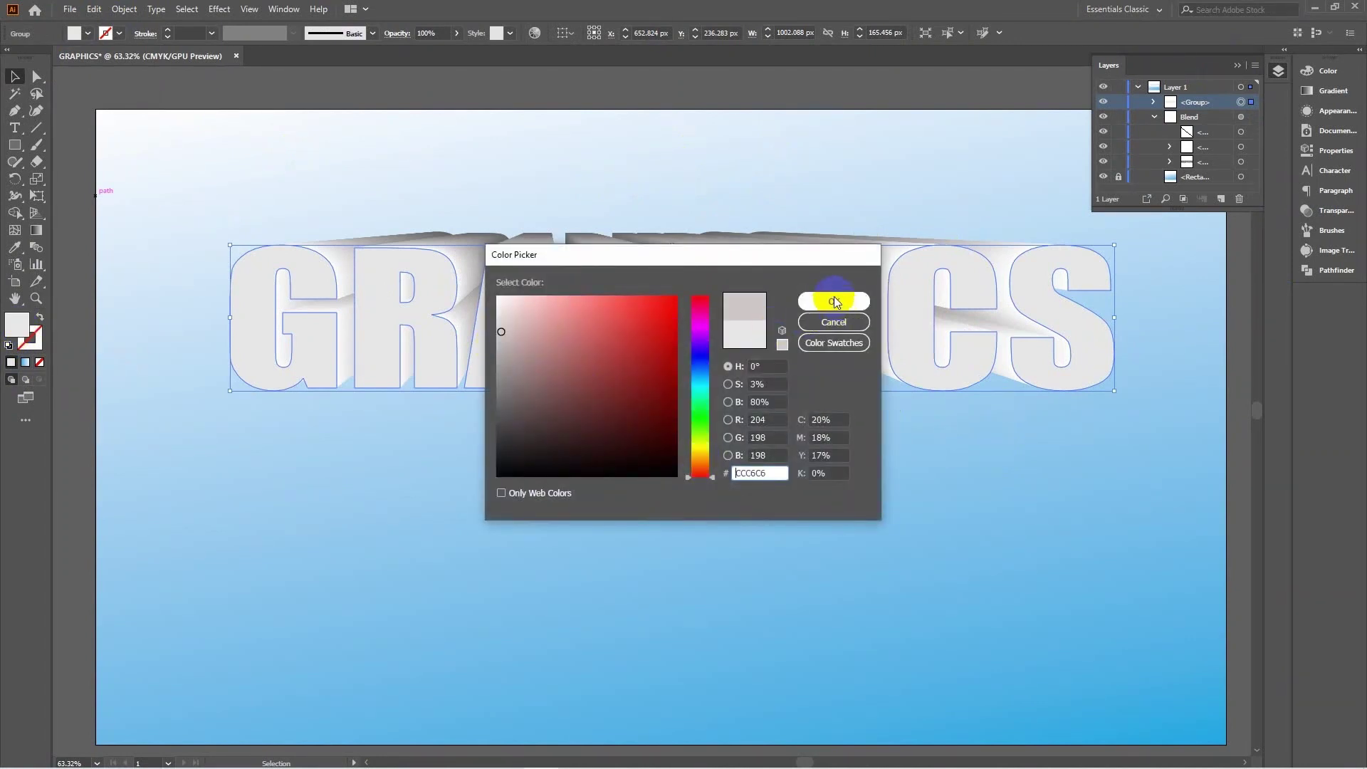
pyautogui.click(933, 101)
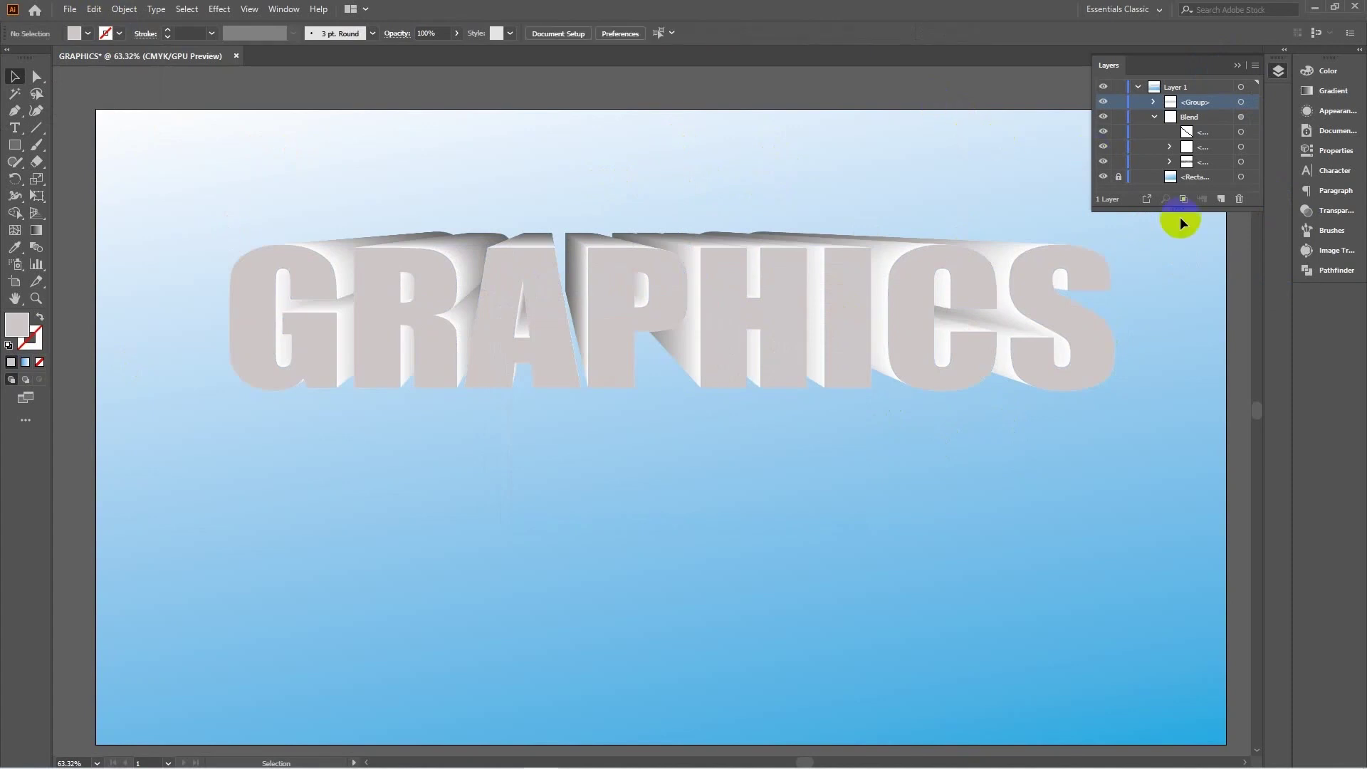
pyautogui.click(1236, 66)
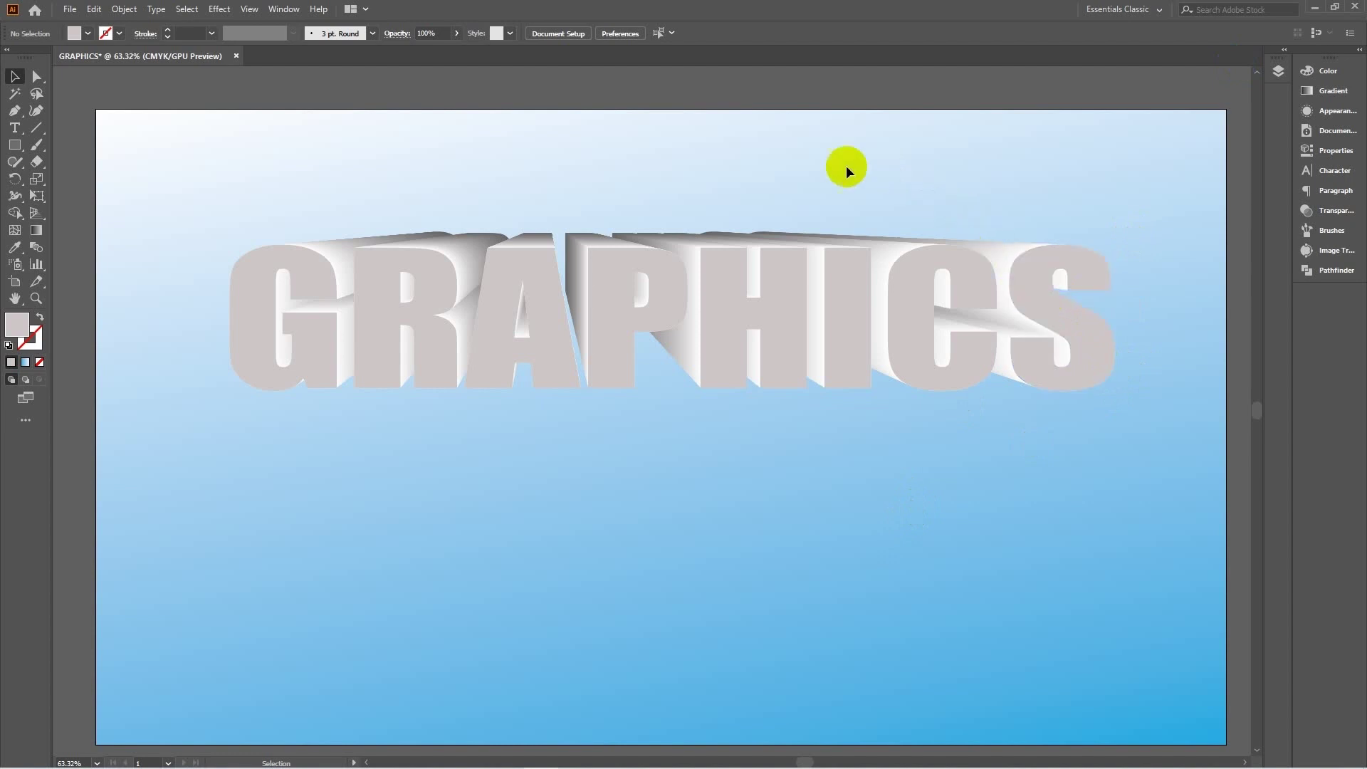
# Step: Group the front letters and extrusion of 3D GRAPHICS, then confirm they select as one group
pyautogui.moveTo(197, 203); pyautogui.dragTo(1163, 449)
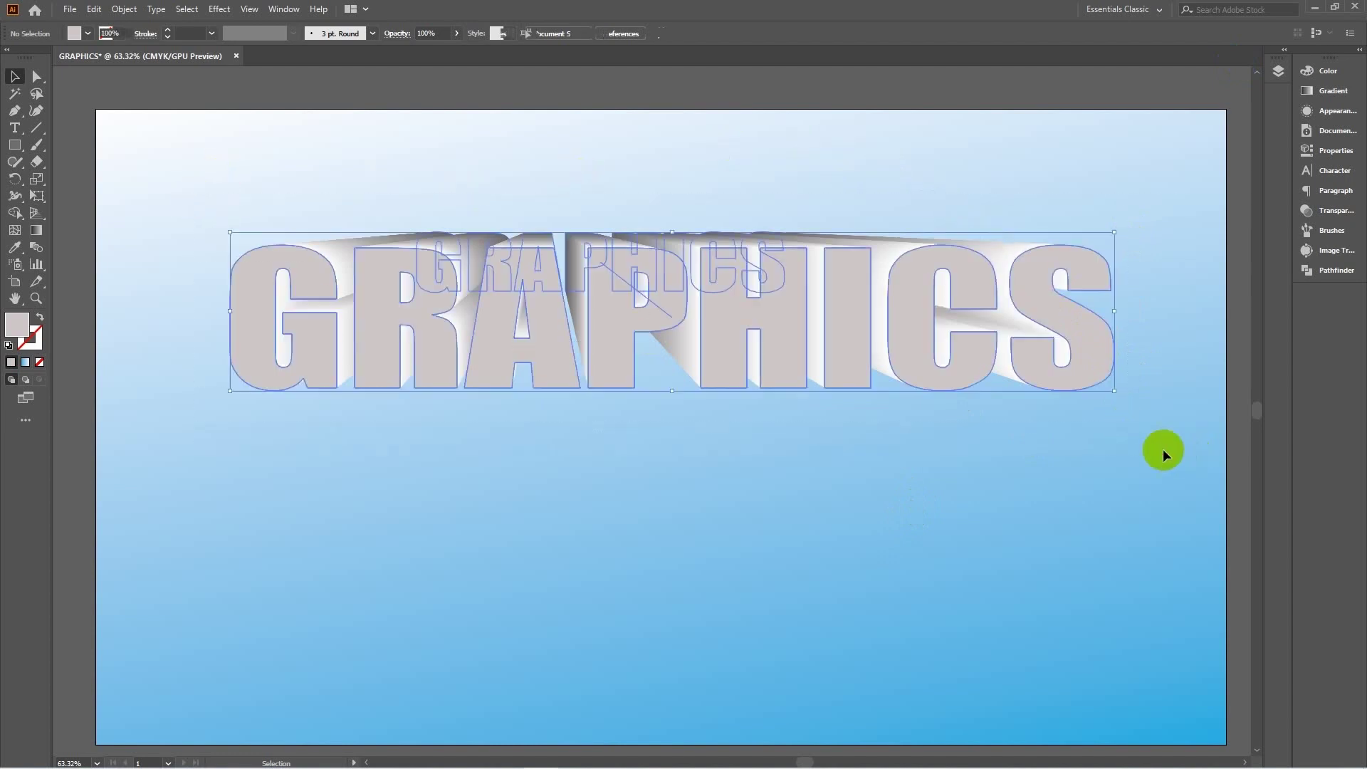
pyautogui.hotkey('ctrl', 'g')
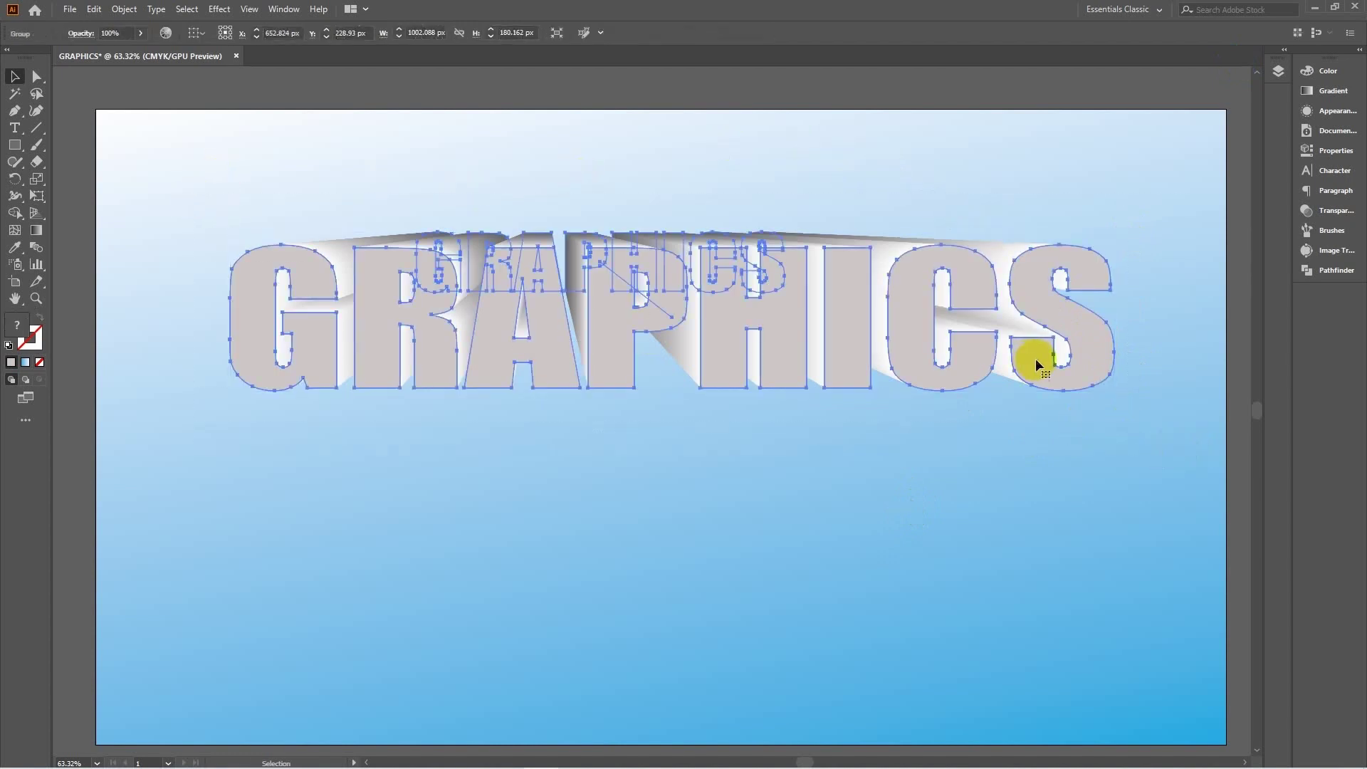
pyautogui.click(909, 510)
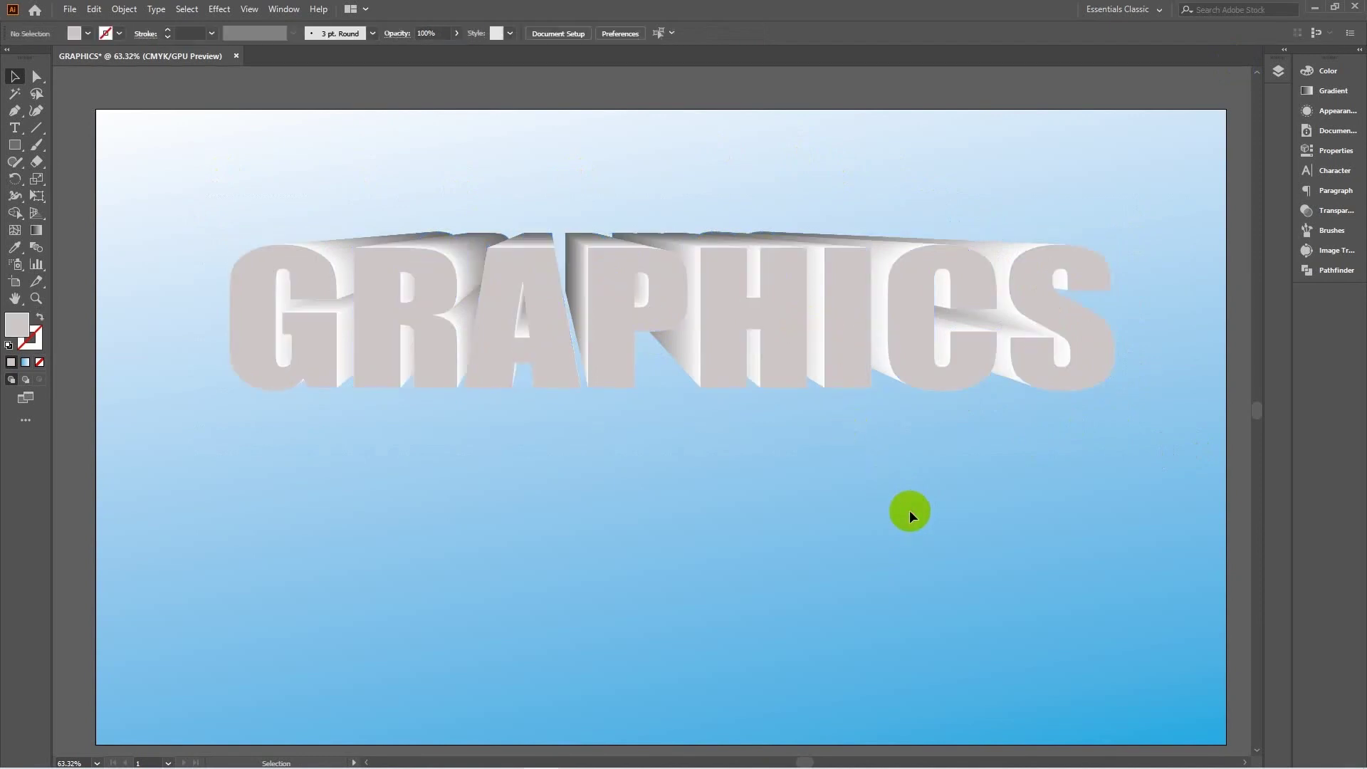
pyautogui.click(789, 297)
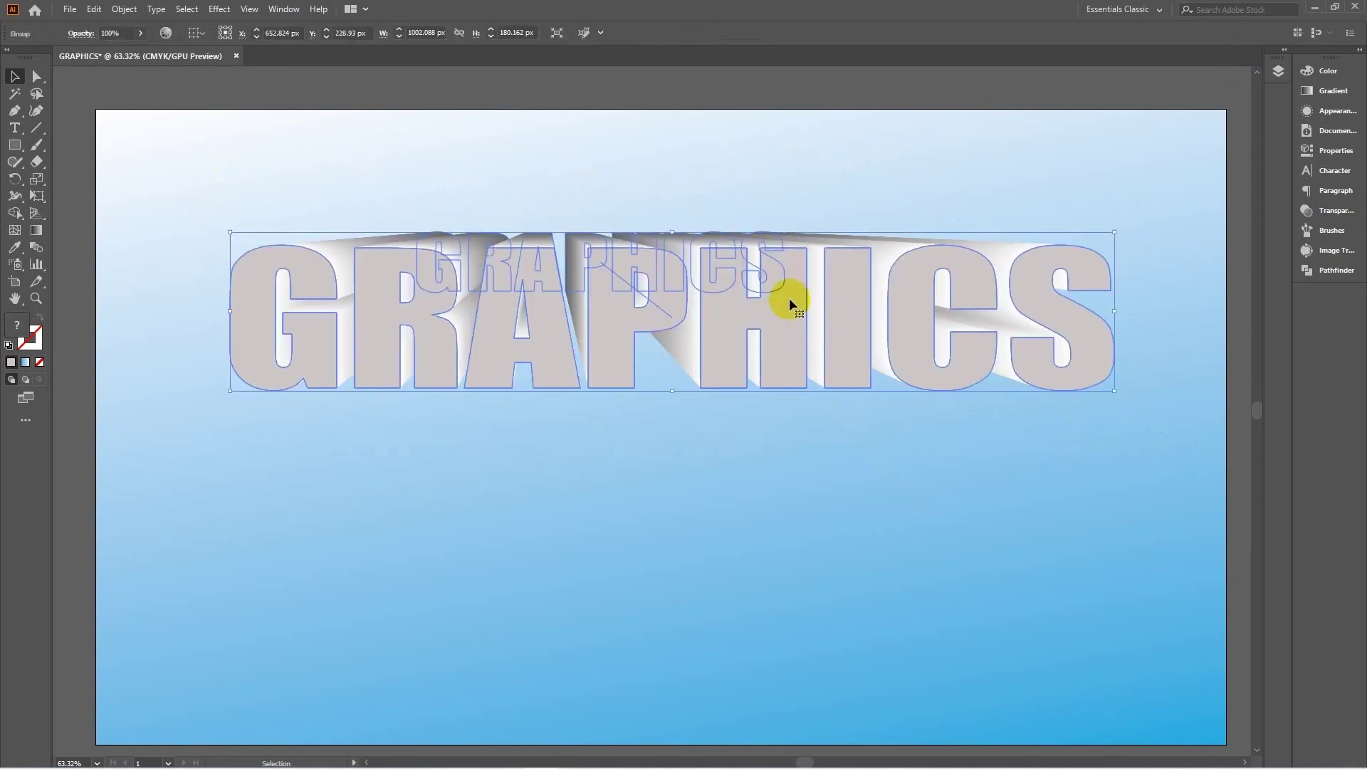
pyautogui.press('a')
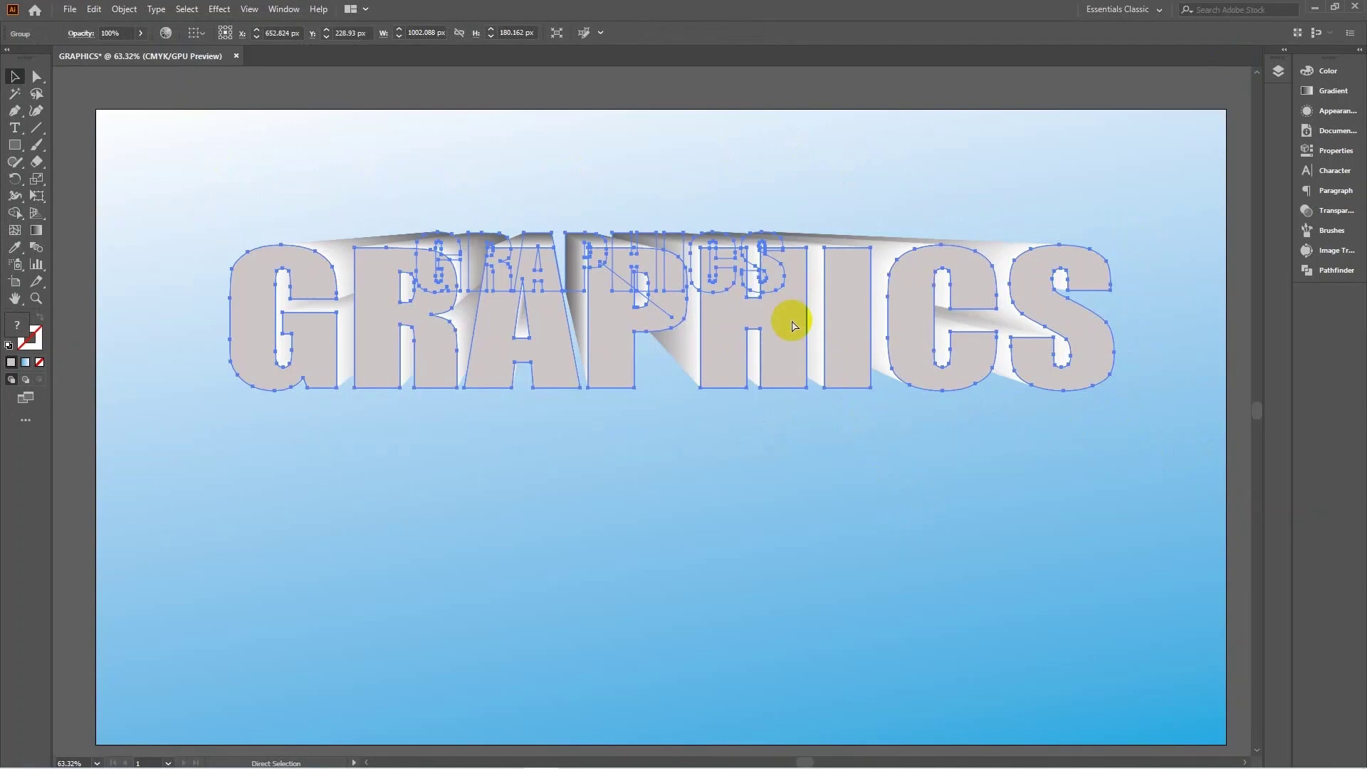
pyautogui.press('v')
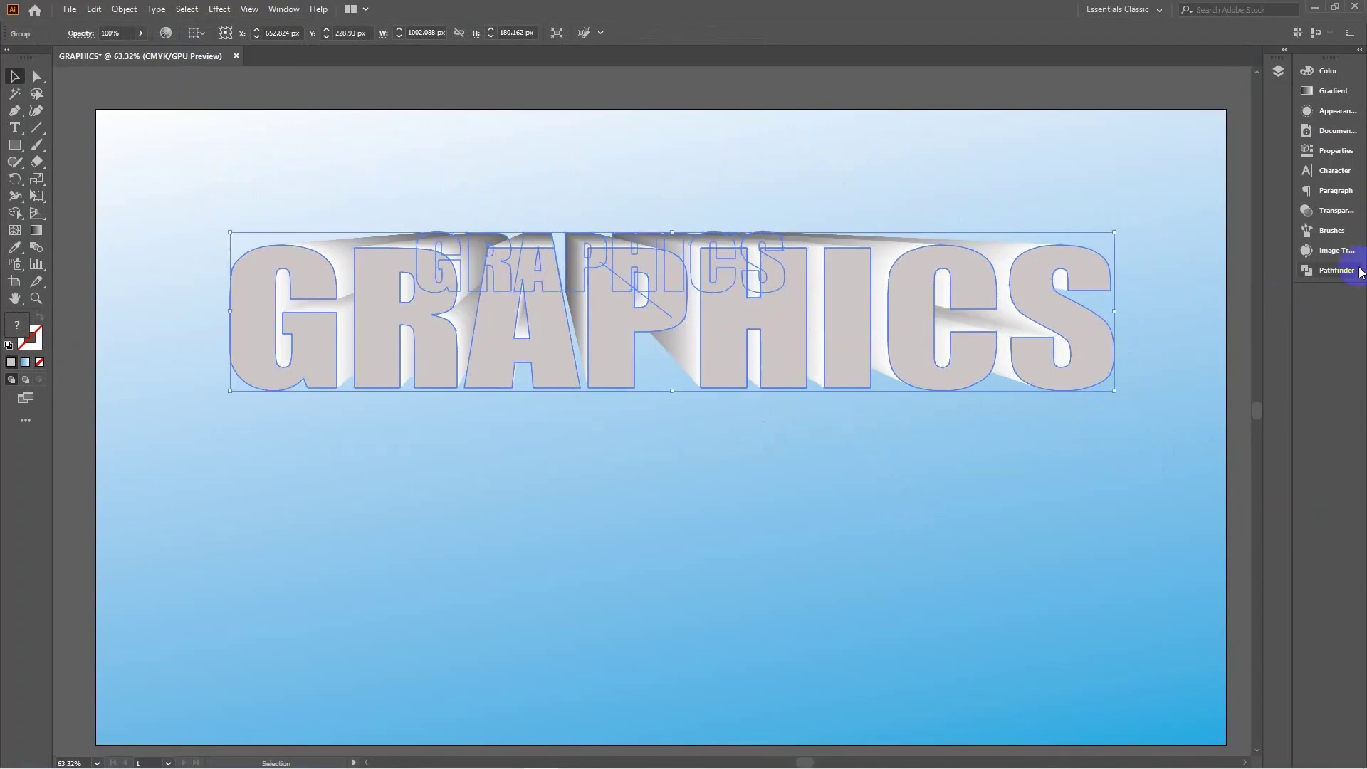
# Step: Flip the grouped GRAPHICS along the vertical axis and Alt-drag a copy straight beneath the original
pyautogui.click(1322, 153)
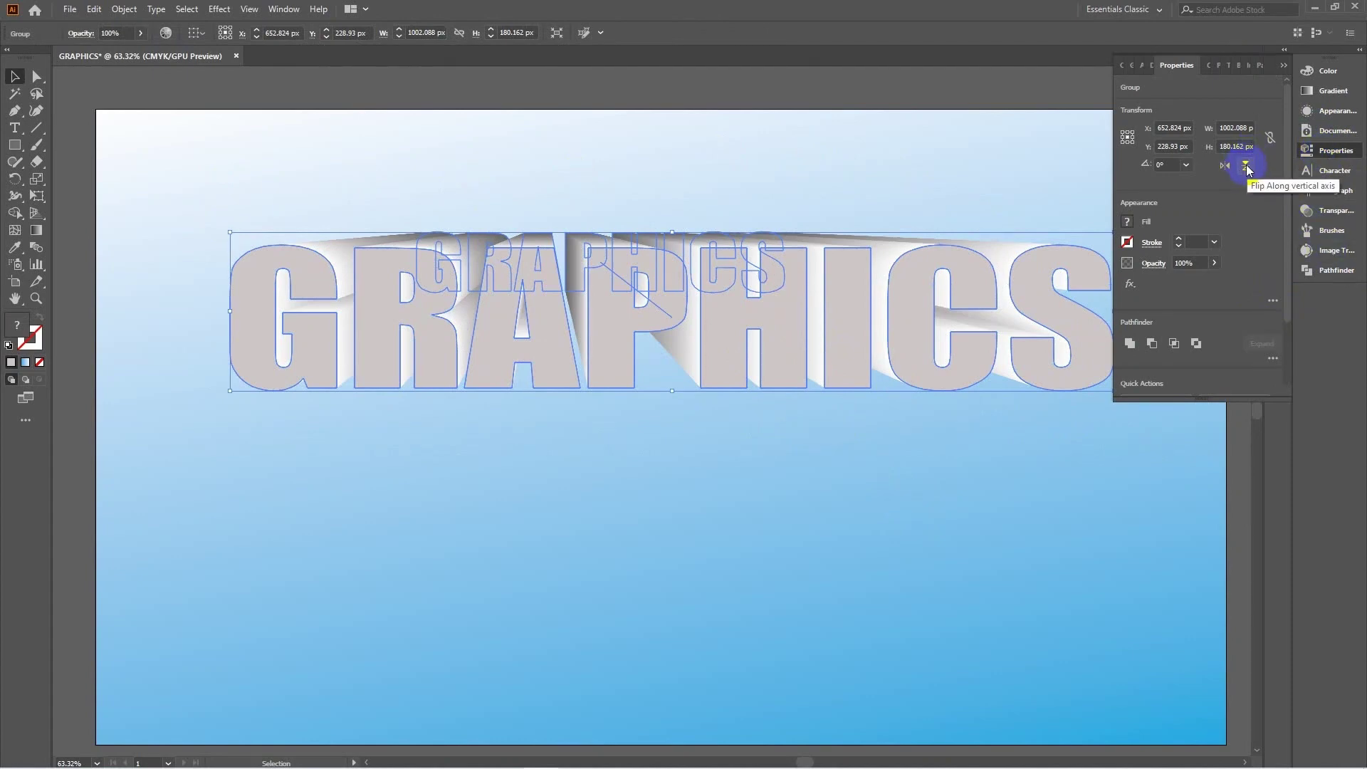
pyautogui.click(1247, 166)
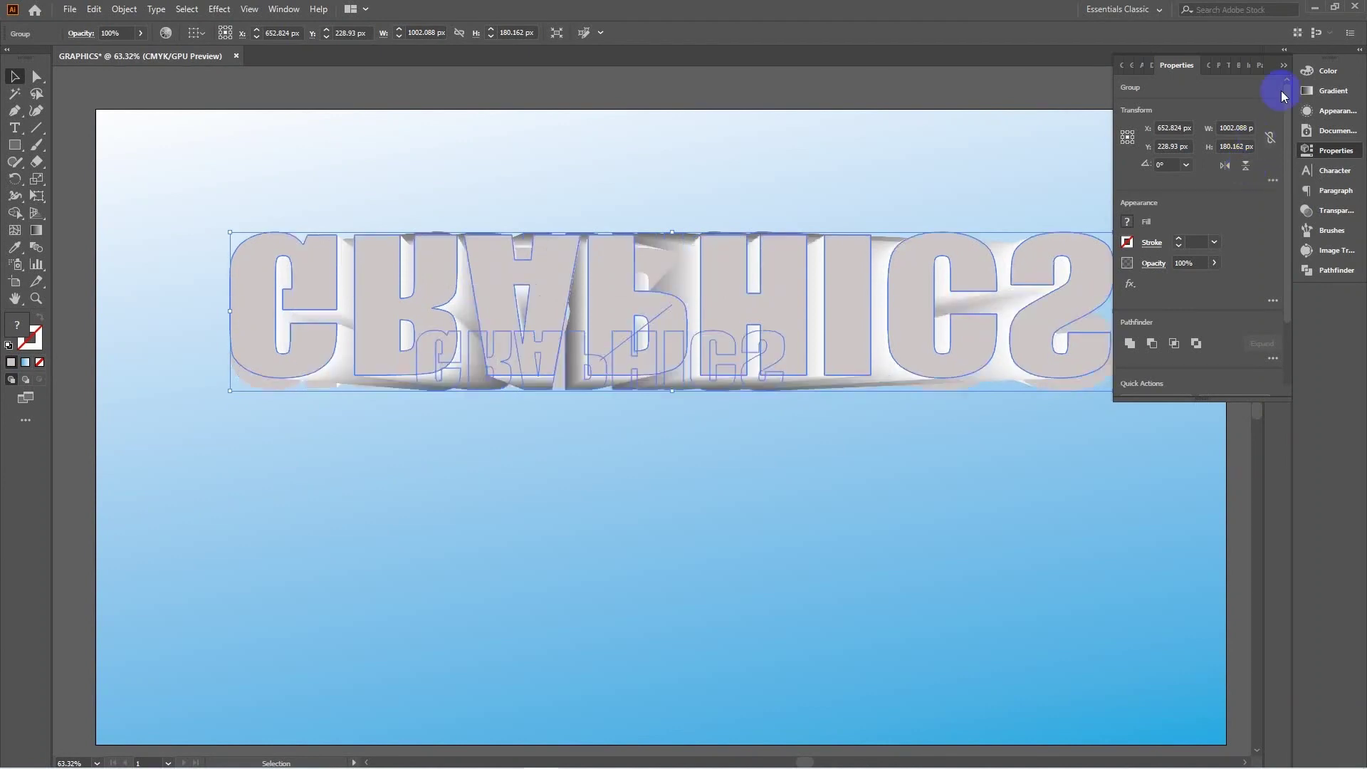
pyautogui.click(1284, 64)
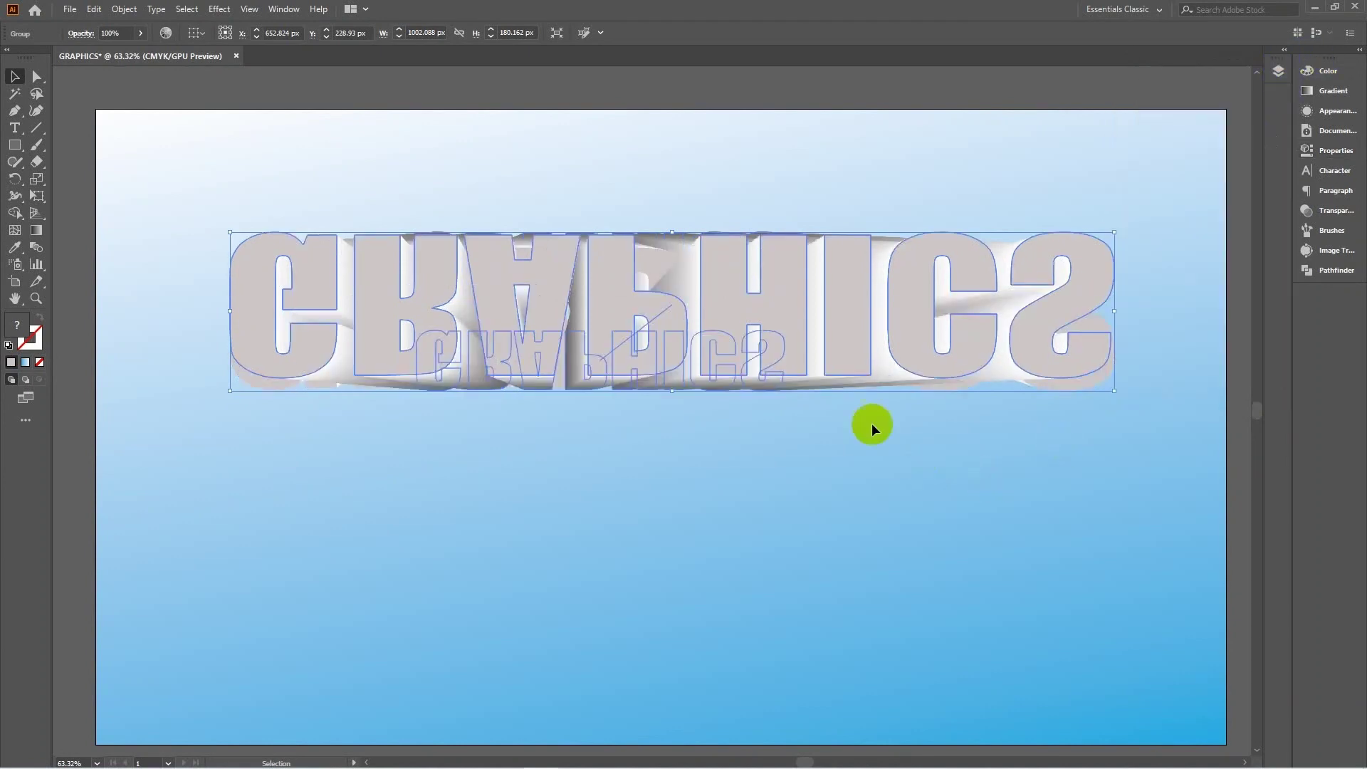
pyautogui.moveTo(742, 302); pyautogui.dragTo(736, 457)
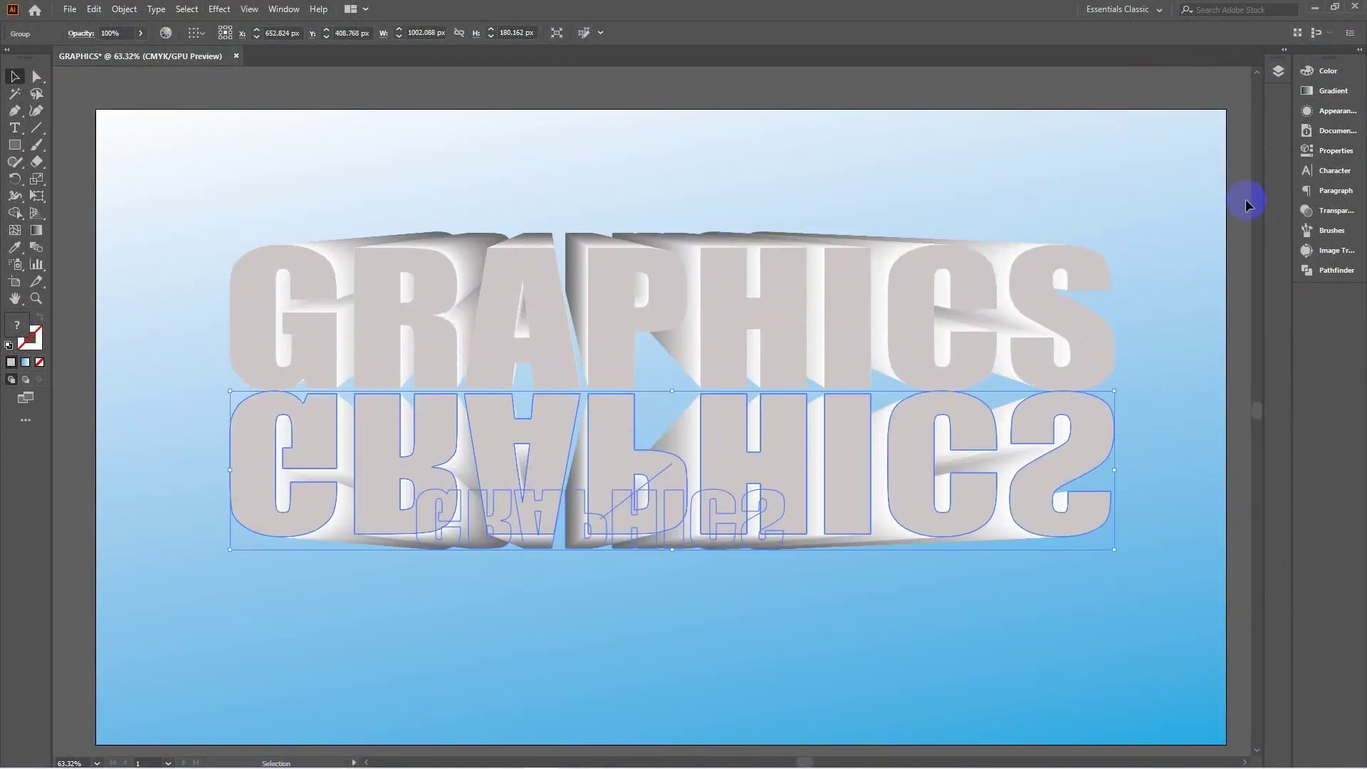
pyautogui.click(1210, 589)
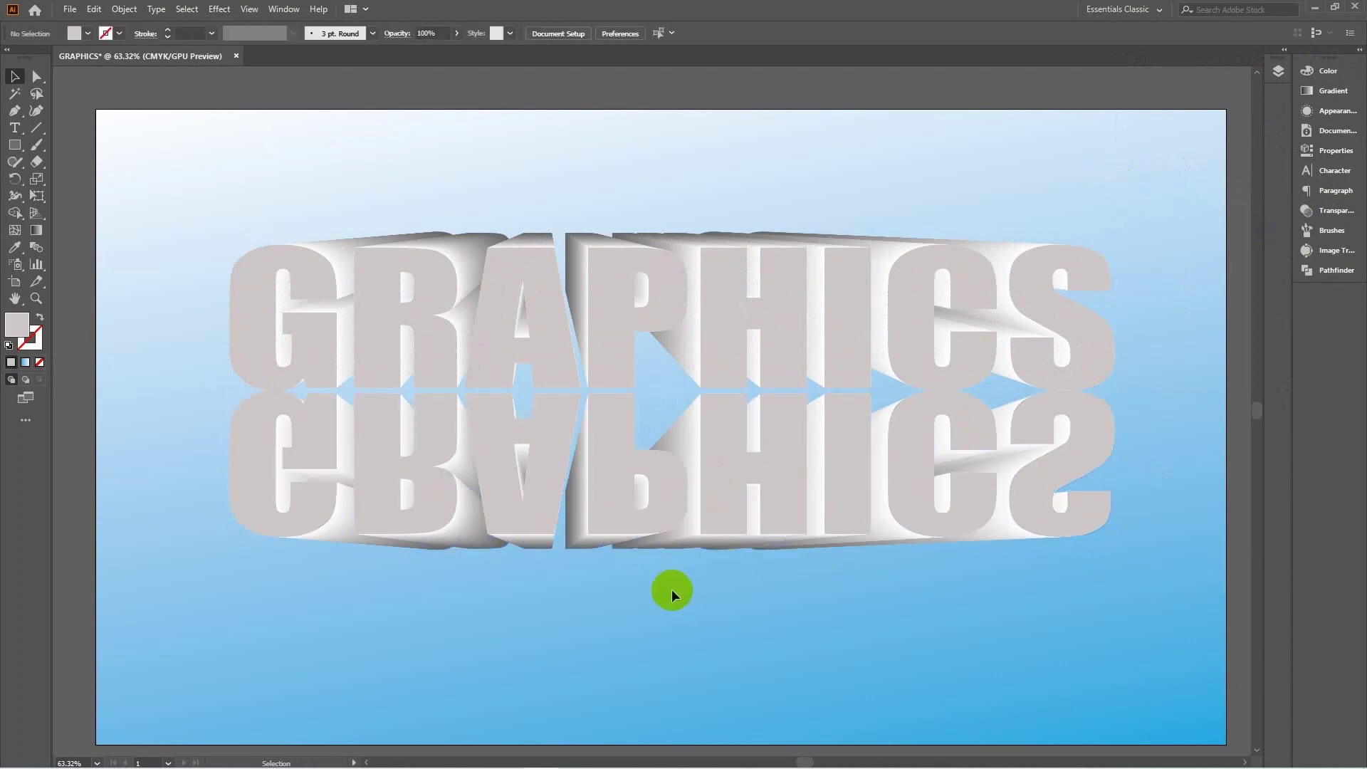
# Step: Select the reflected GRAPHICS copy and expand its nested groups in the Layers panel
pyautogui.click(717, 483)
pyautogui.moveTo(718, 482); pyautogui.dragTo(720, 487)
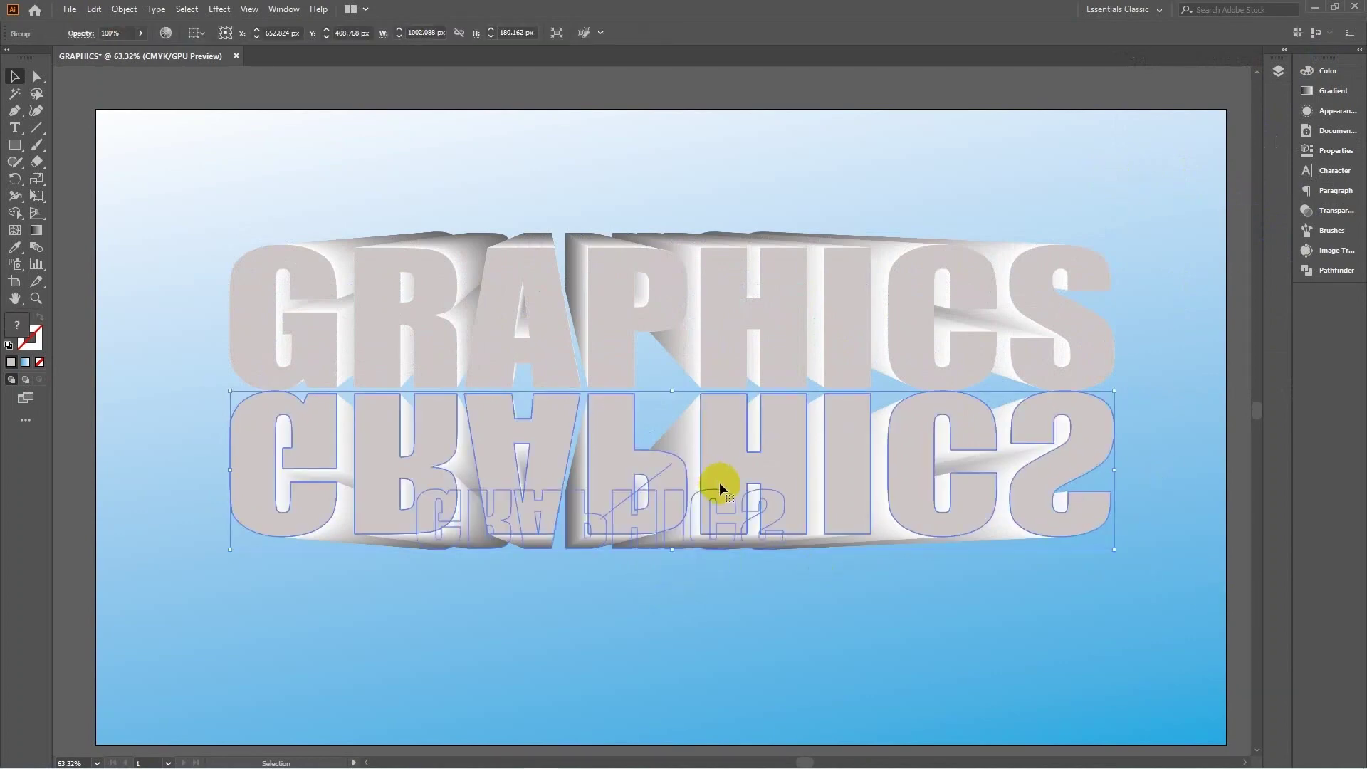
pyautogui.click(1278, 72)
pyautogui.click(1154, 110)
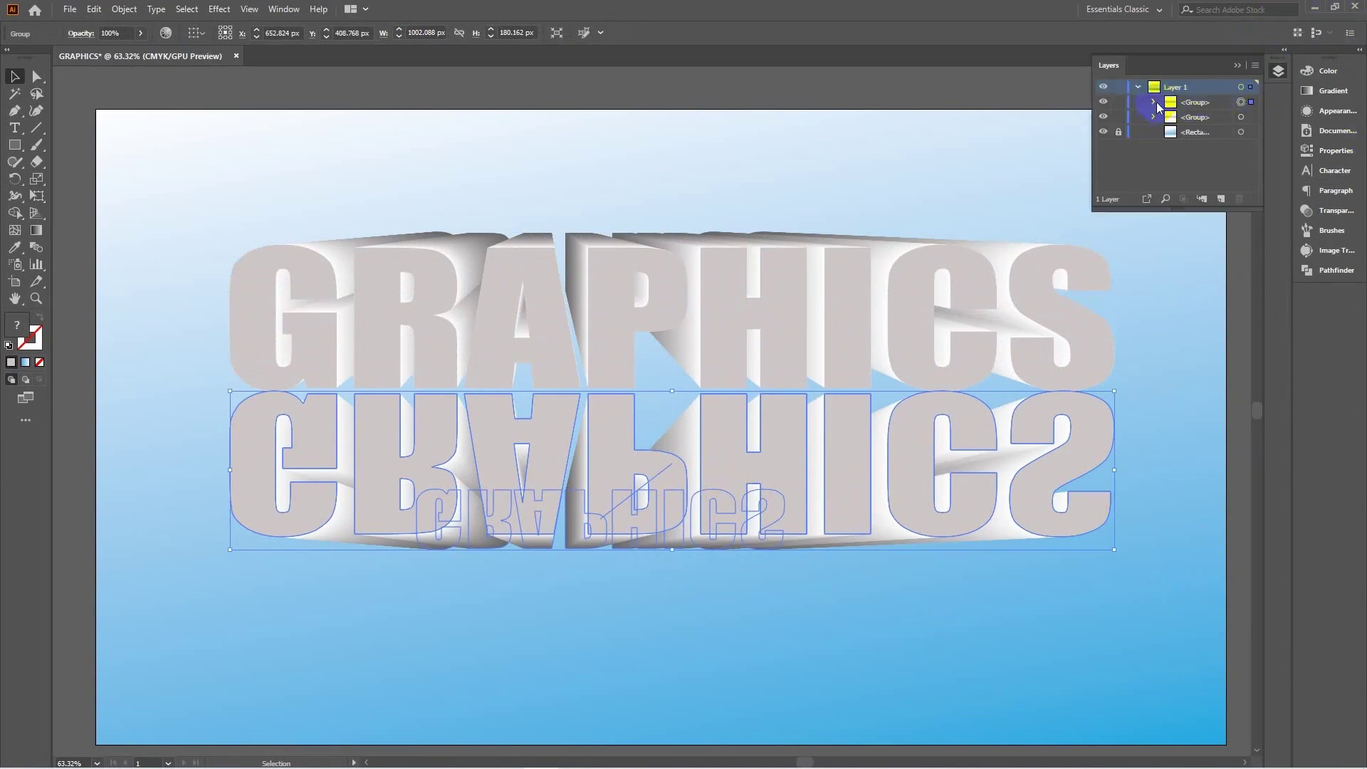
pyautogui.click(1154, 102)
pyautogui.click(1170, 131)
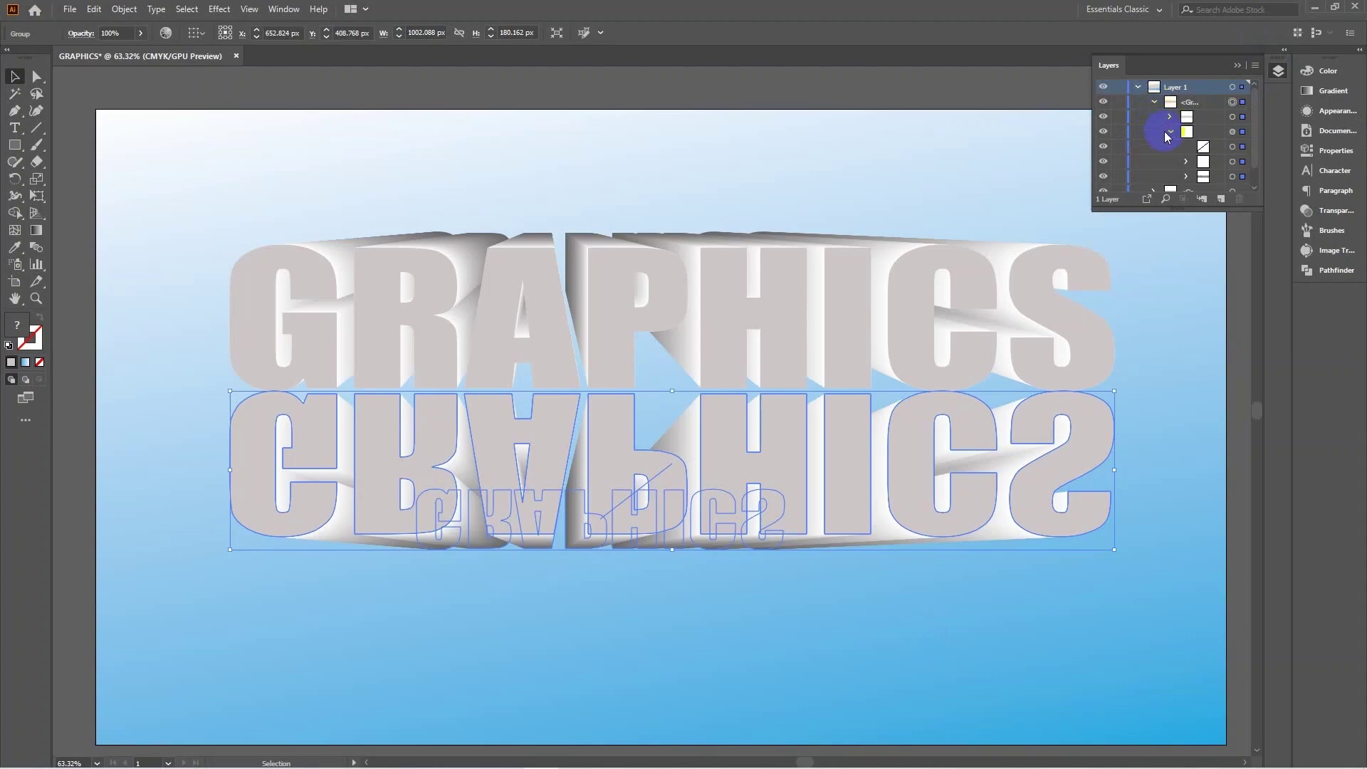
pyautogui.click(1171, 133)
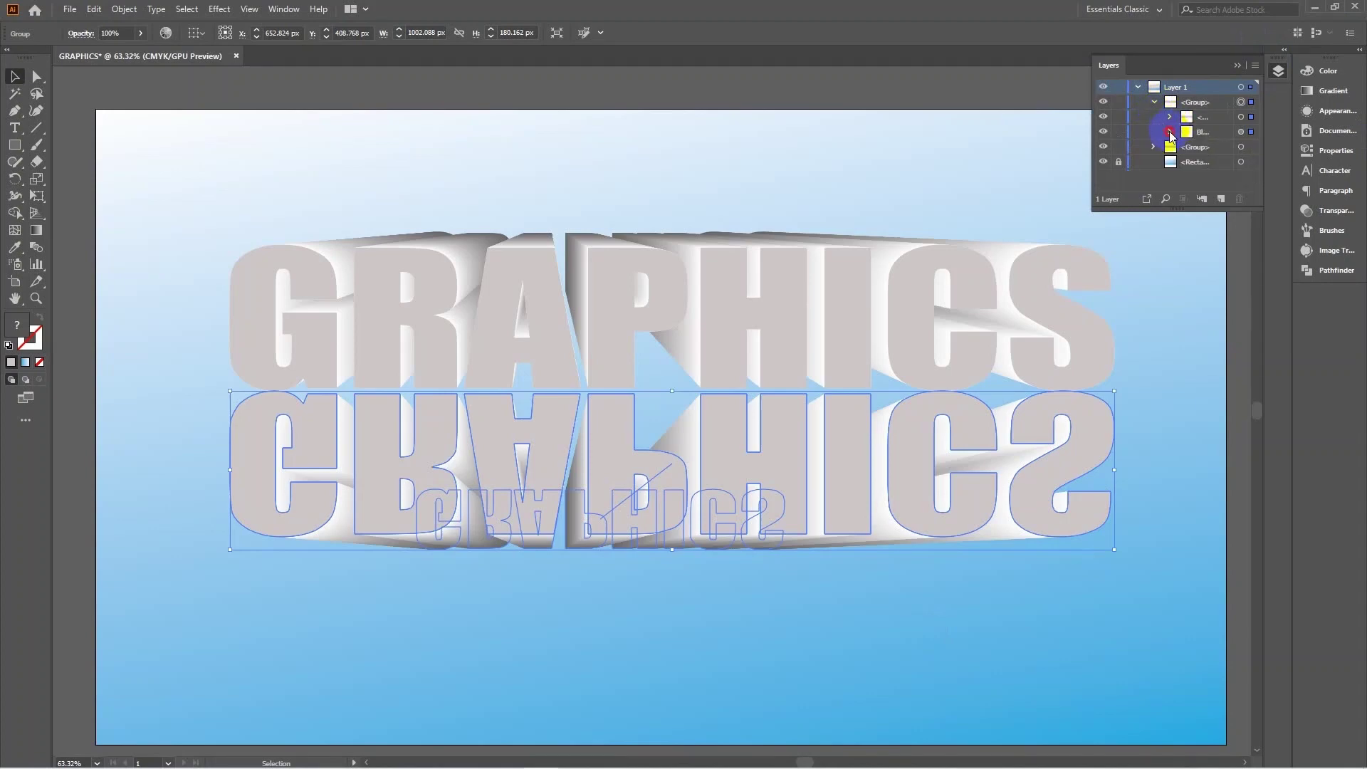
# Step: Drag the small mirrored GRAPHICS row out of its nested group into its own object
pyautogui.click(1171, 133)
pyautogui.click(1203, 133)
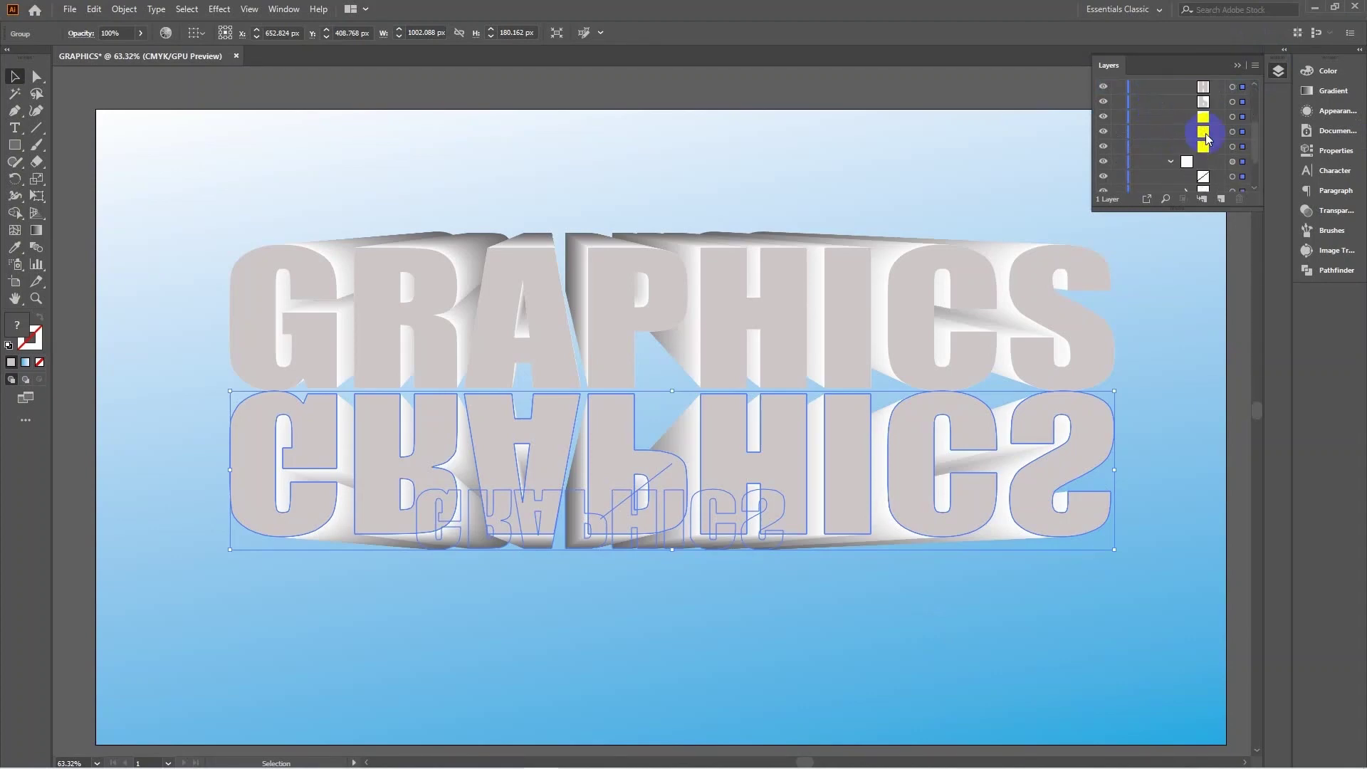
pyautogui.click(1234, 125)
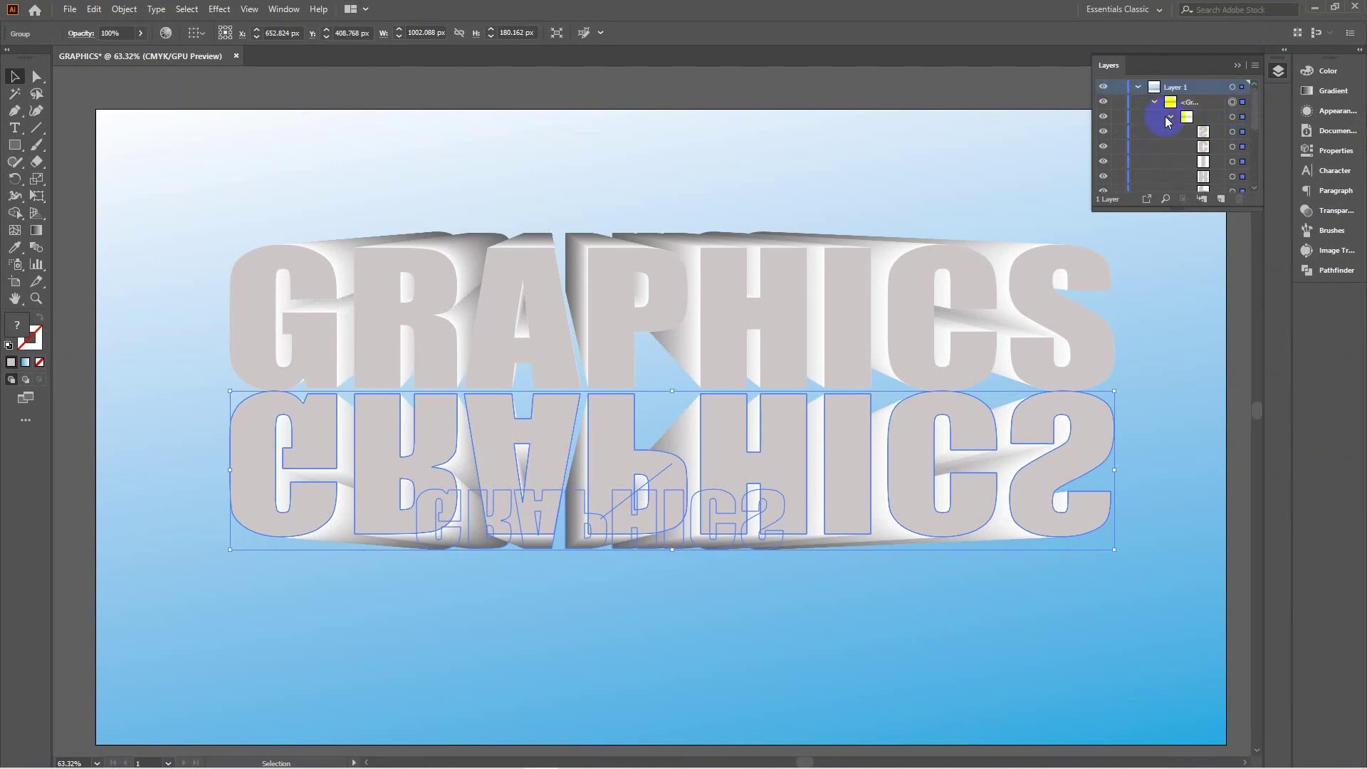
pyautogui.click(1171, 121)
pyautogui.click(1195, 143)
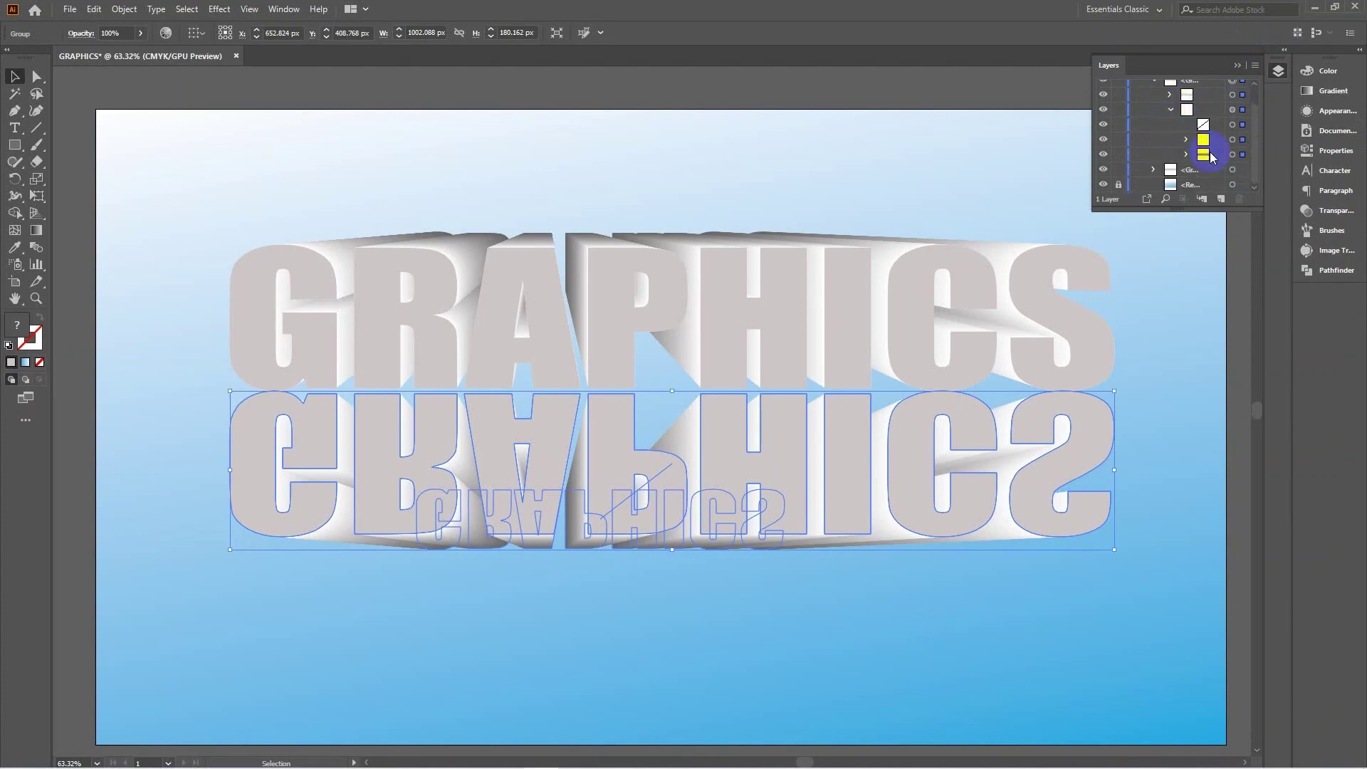
pyautogui.moveTo(1194, 144); pyautogui.dragTo(1157, 158)
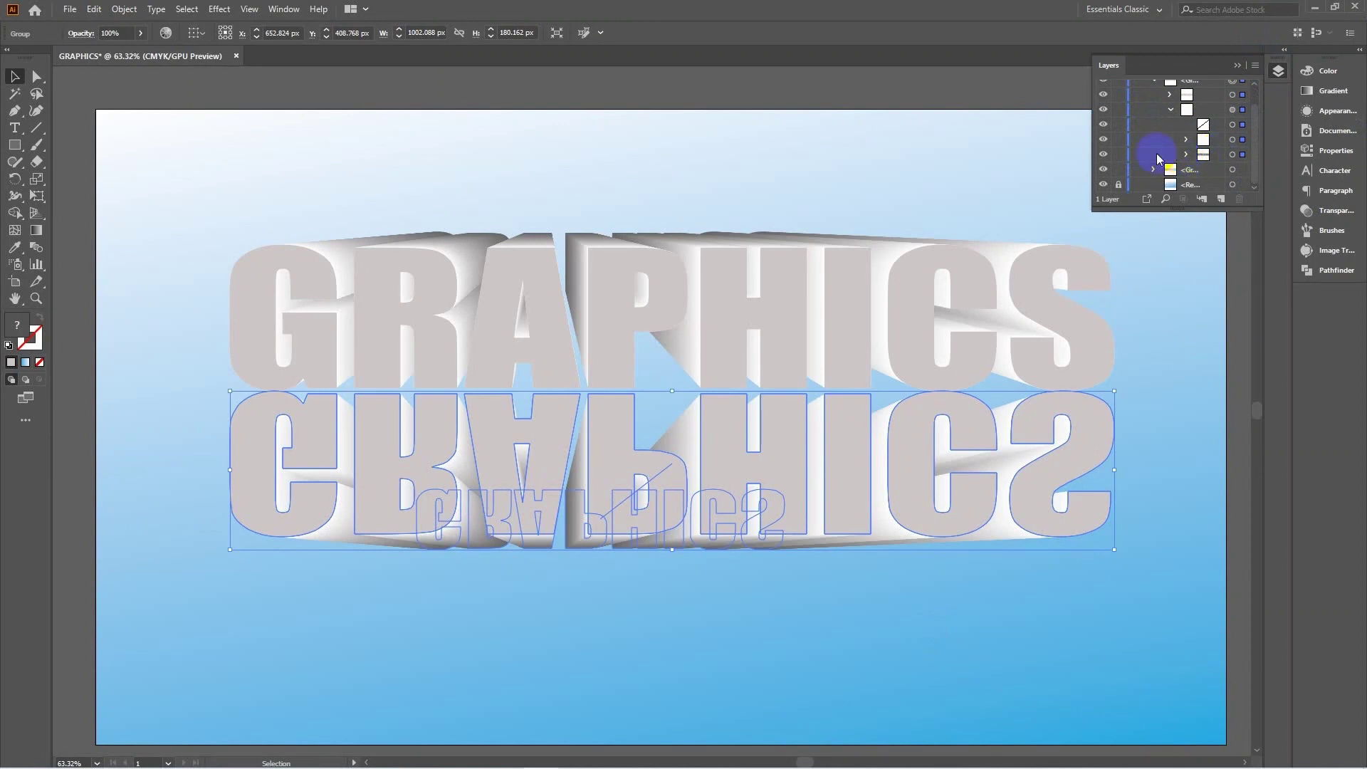
pyautogui.click(1104, 155)
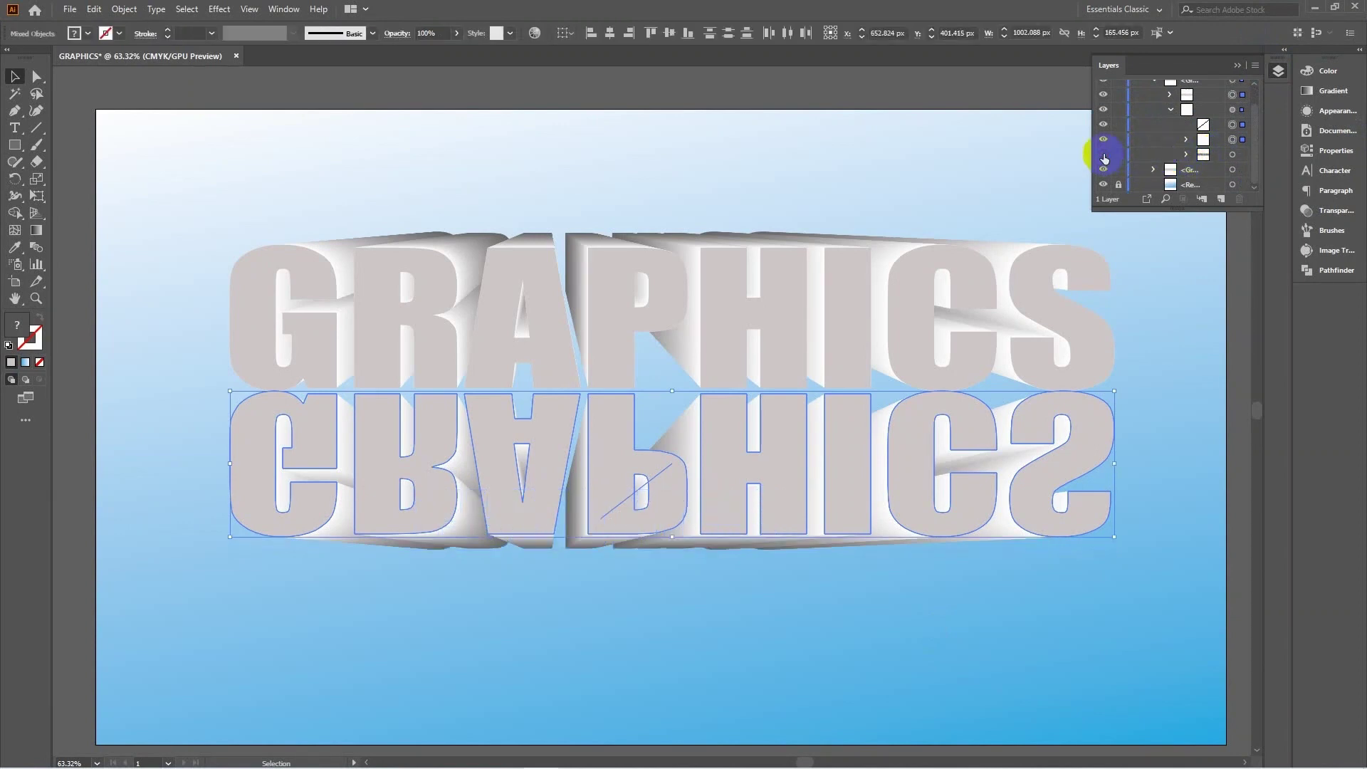
# Step: Raise the small mirrored GRAPHICS group to about Y 292.4 px, just below the main lettering
pyautogui.click(1243, 157)
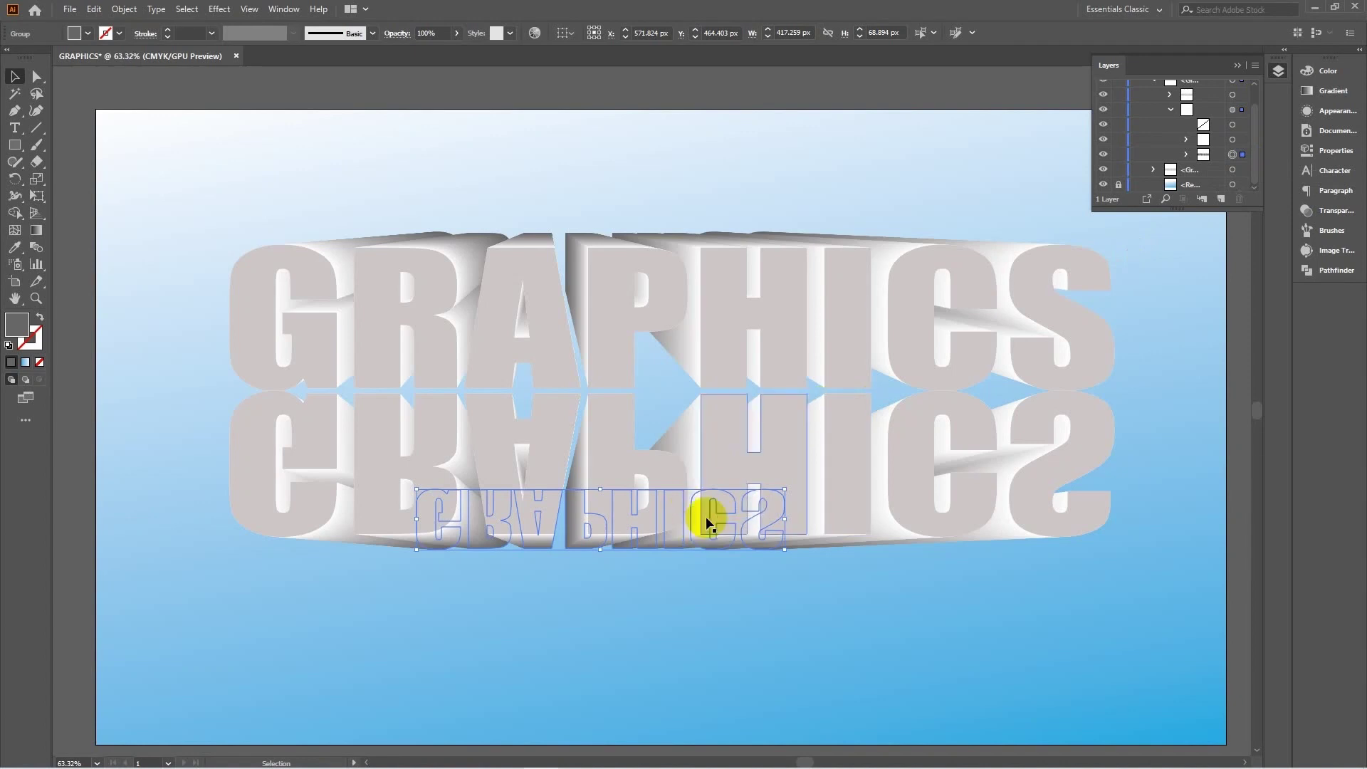
pyautogui.press('Up')
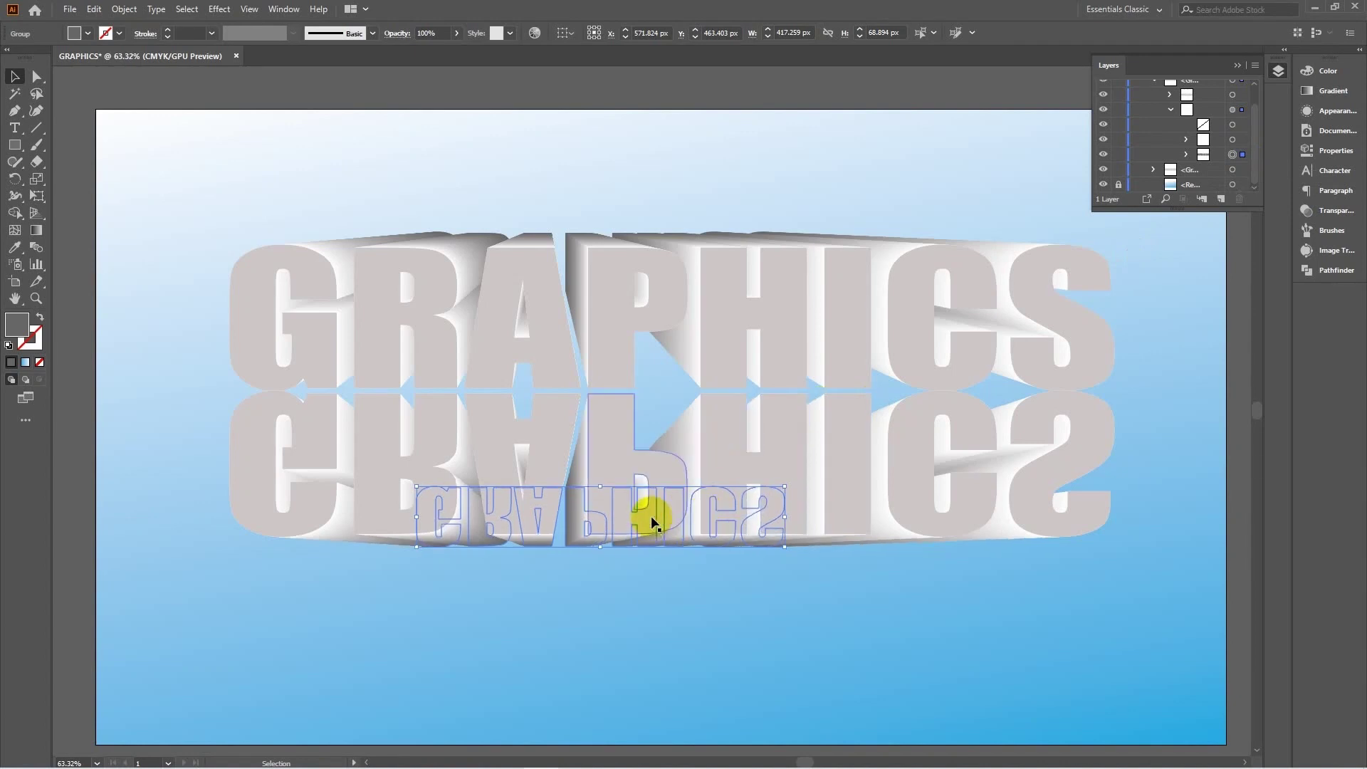
pyautogui.hotkey('shift', 'Up')
pyautogui.hotkey('shift', 'Up')
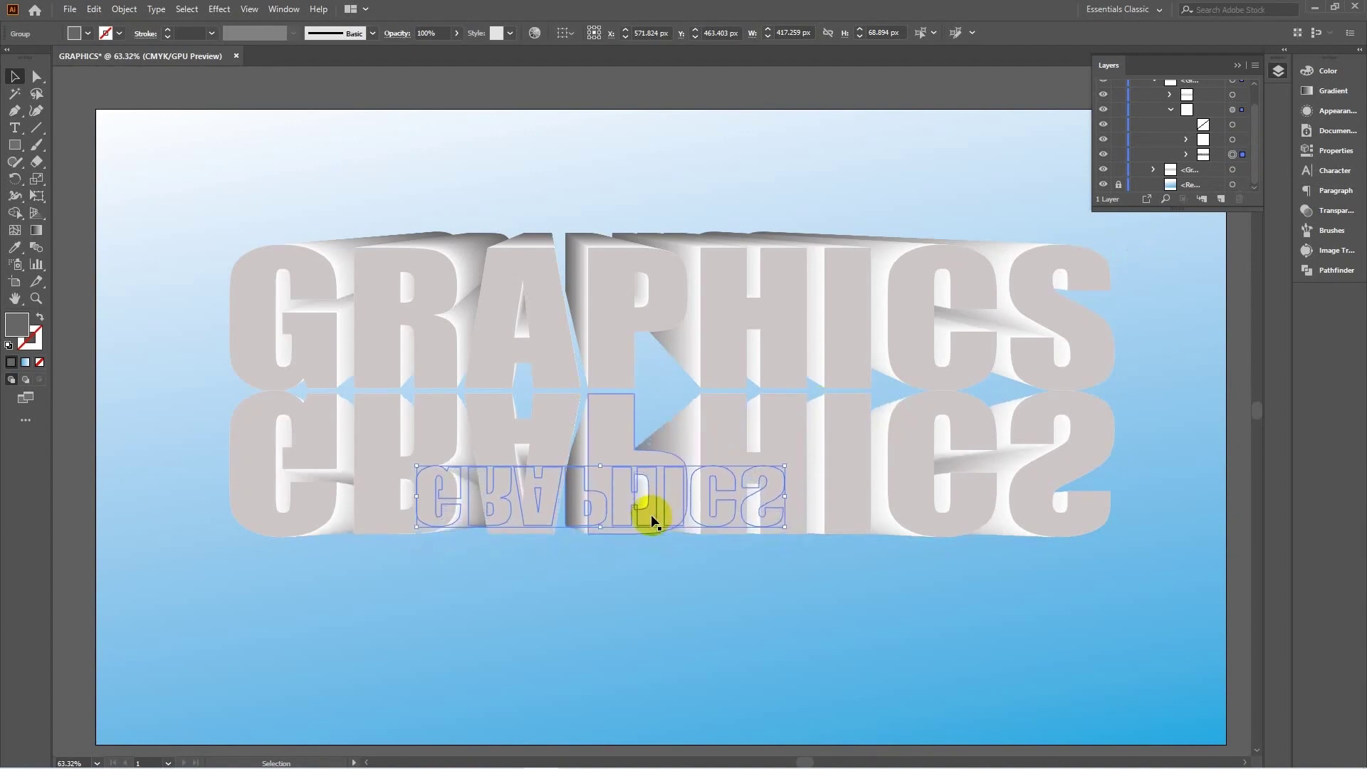
pyautogui.hotkey('shift', 'Up')
pyautogui.hotkey('shift', 'Up')
pyautogui.moveTo(650, 518); pyautogui.dragTo(650, 491)
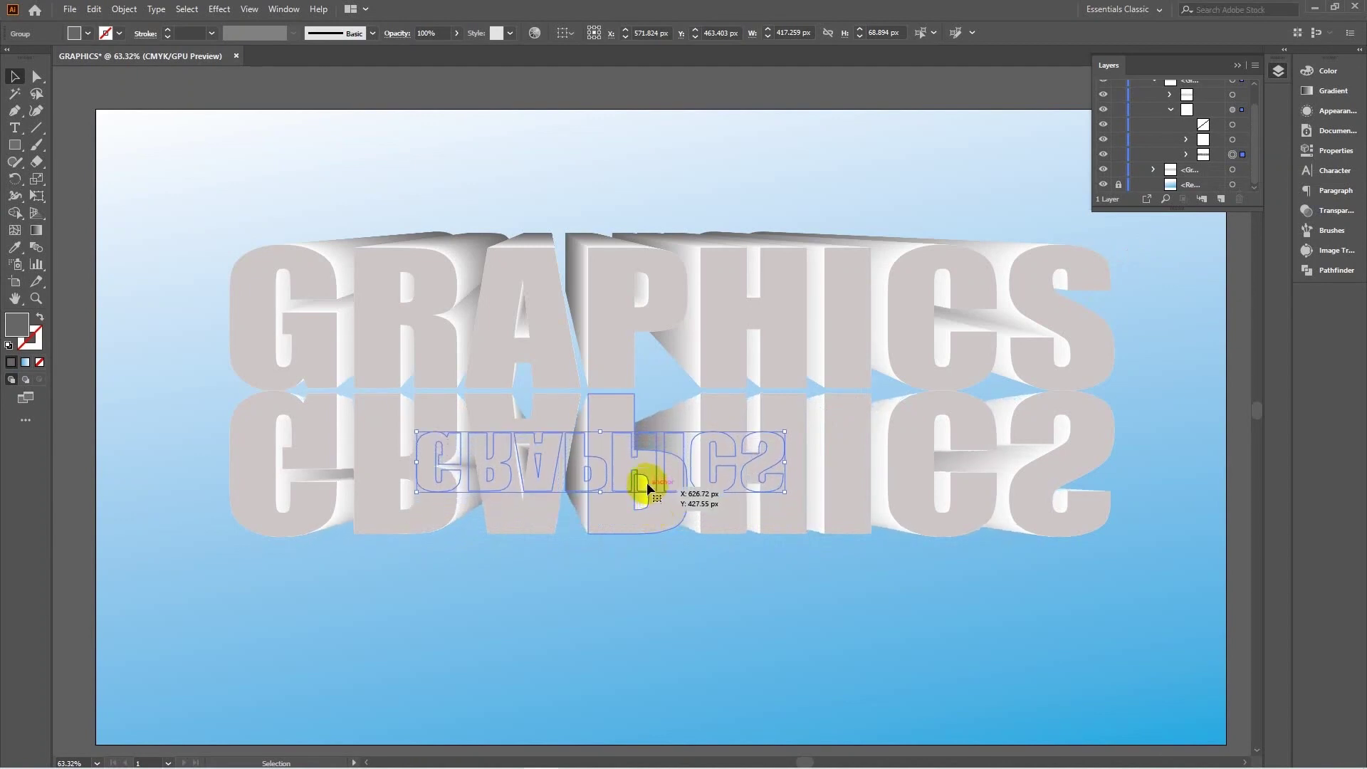
pyautogui.moveTo(649, 493); pyautogui.dragTo(646, 428)
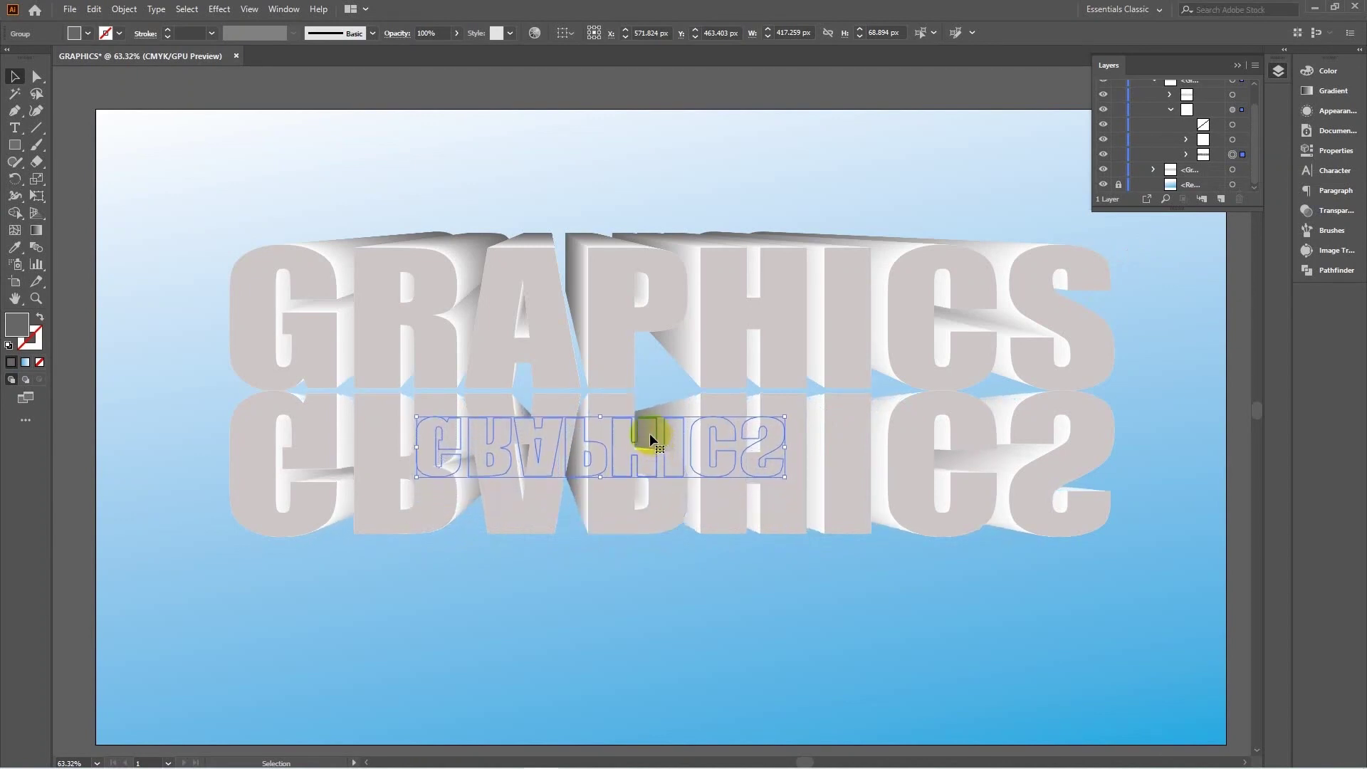
pyautogui.hotkey('shift', 'Up')
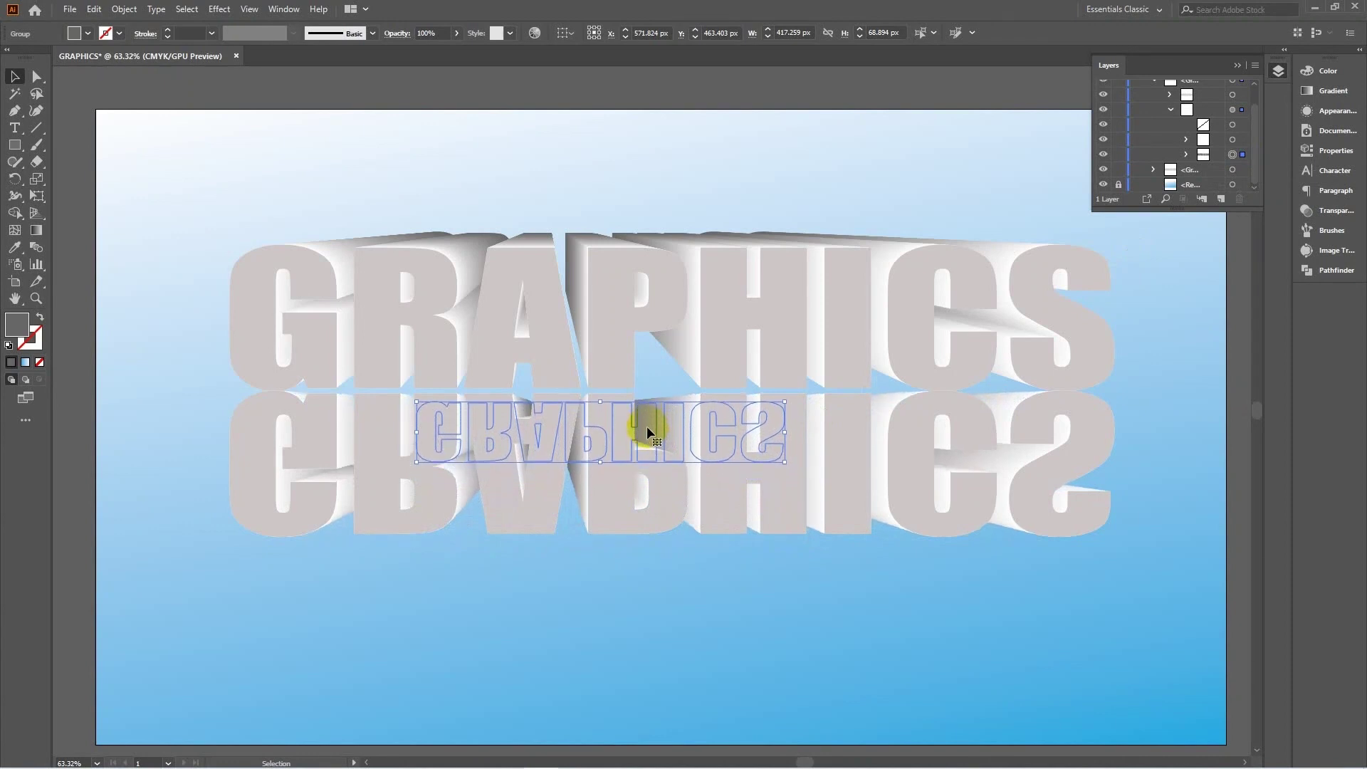
pyautogui.hotkey('shift', 'Up')
pyautogui.hotkey('shift', 'Up')
pyautogui.hotkey('shift', 'Up')
pyautogui.hotkey('shift', 'Up')
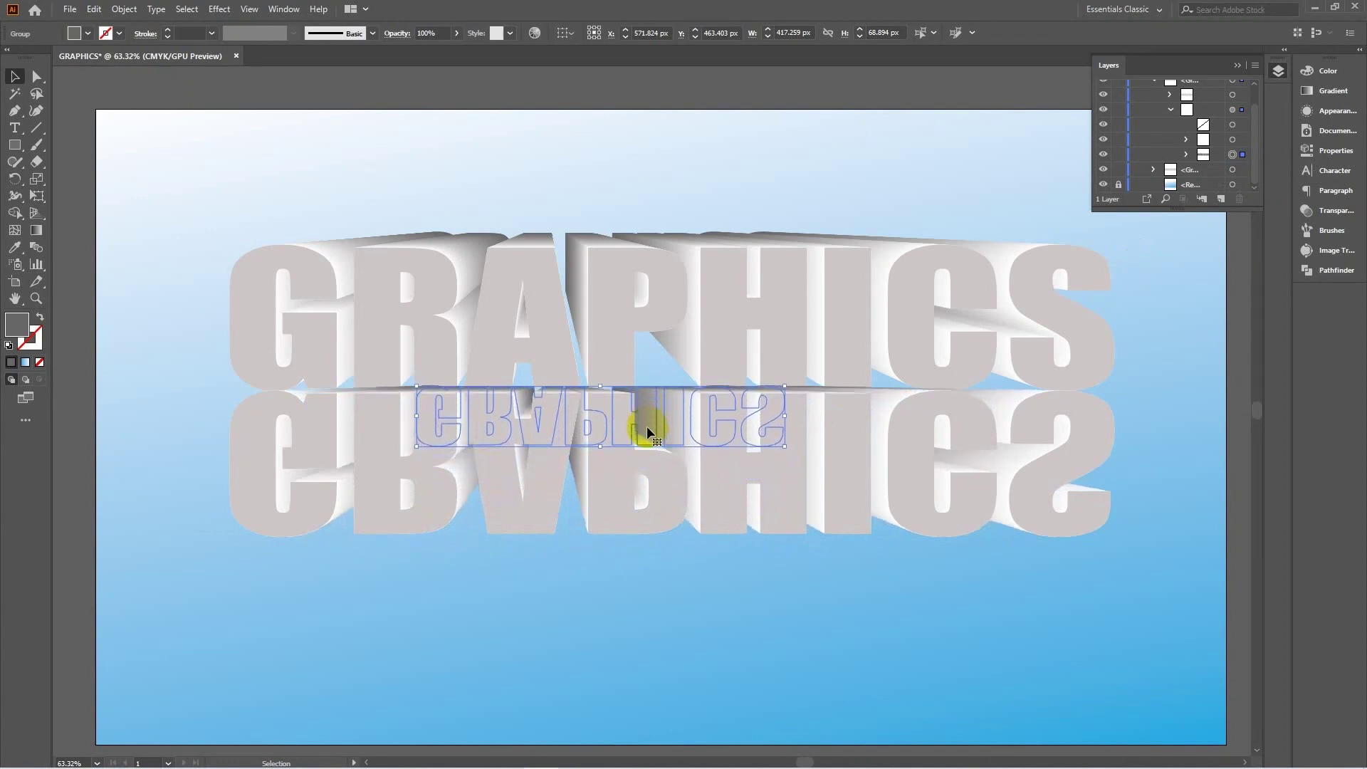
pyautogui.hotkey('shift', 'Up')
pyautogui.hotkey('shift', 'Up')
pyautogui.hotkey('shift', 'Up')
pyautogui.hotkey('shift', 'Up')
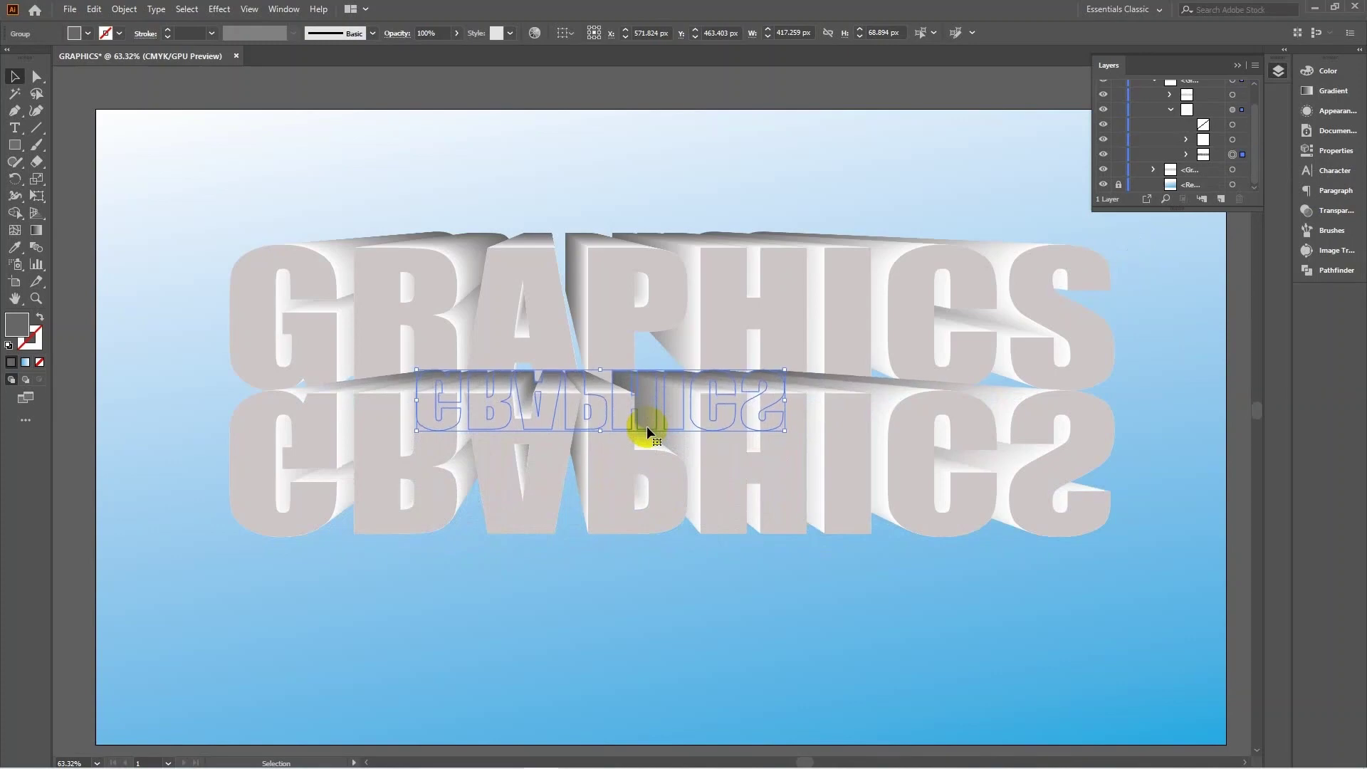
pyautogui.hotkey('shift', 'Up')
pyautogui.press('Up')
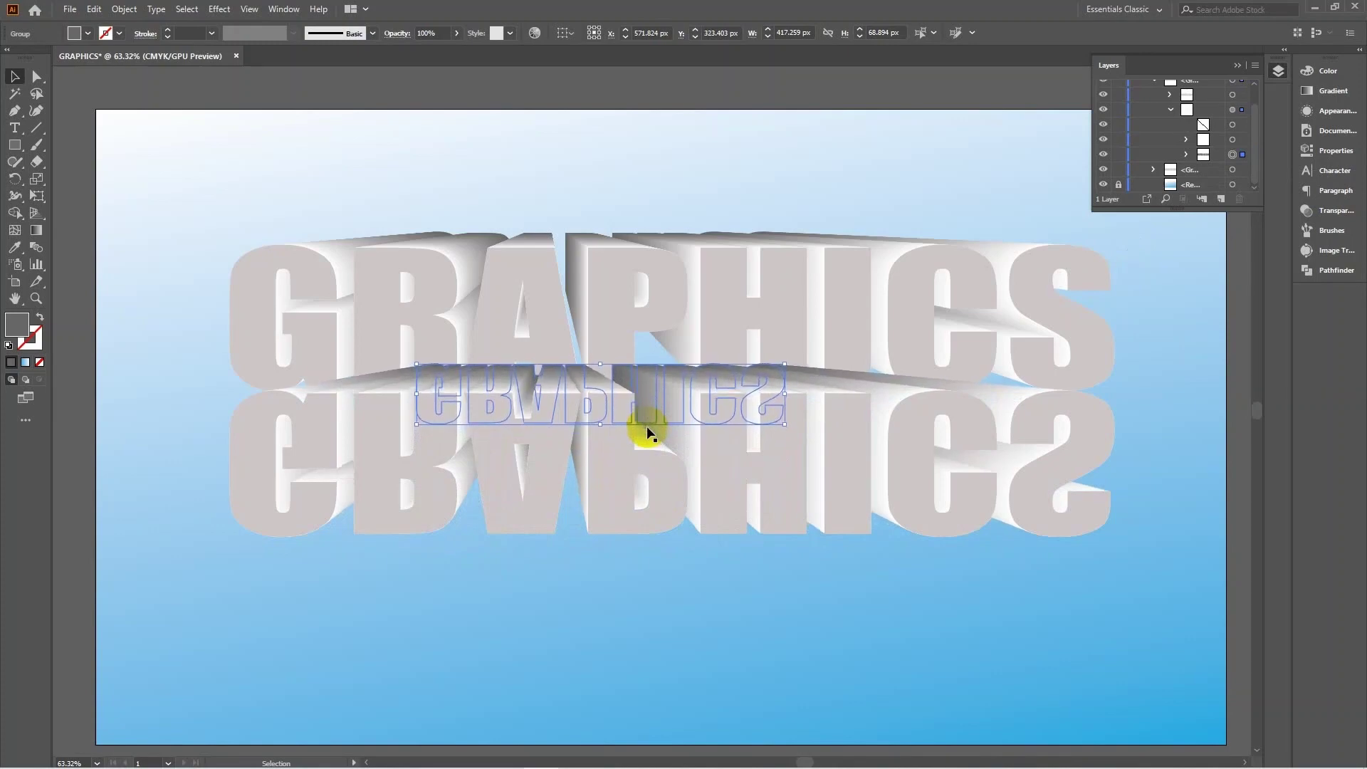
pyautogui.hotkey('shift', 'Up')
pyautogui.hotkey('shift', 'Up')
pyautogui.hotkey('shift', 'Up')
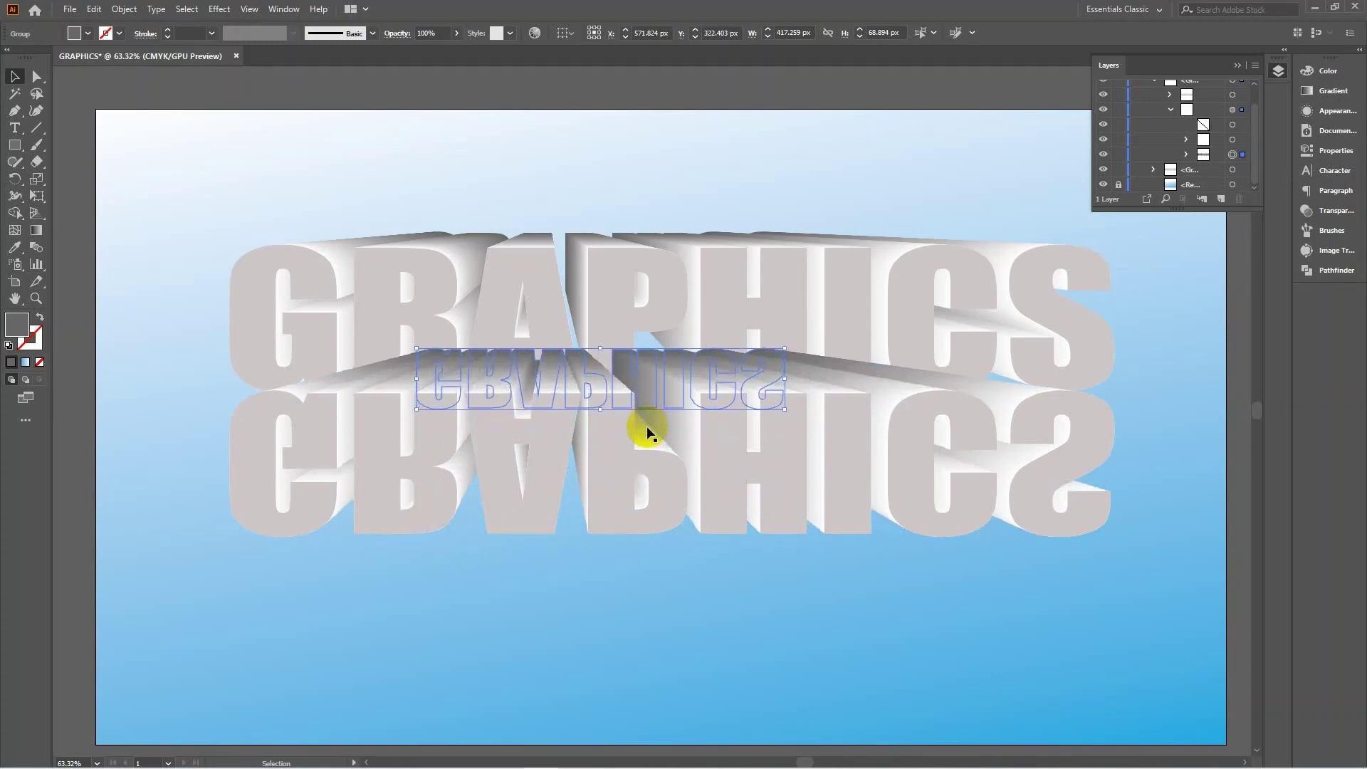
pyautogui.hotkey('shift', 'Up')
pyautogui.hotkey('shift', 'Up')
pyautogui.hotkey('shift', 'Up')
pyautogui.hotkey('shift', 'Up')
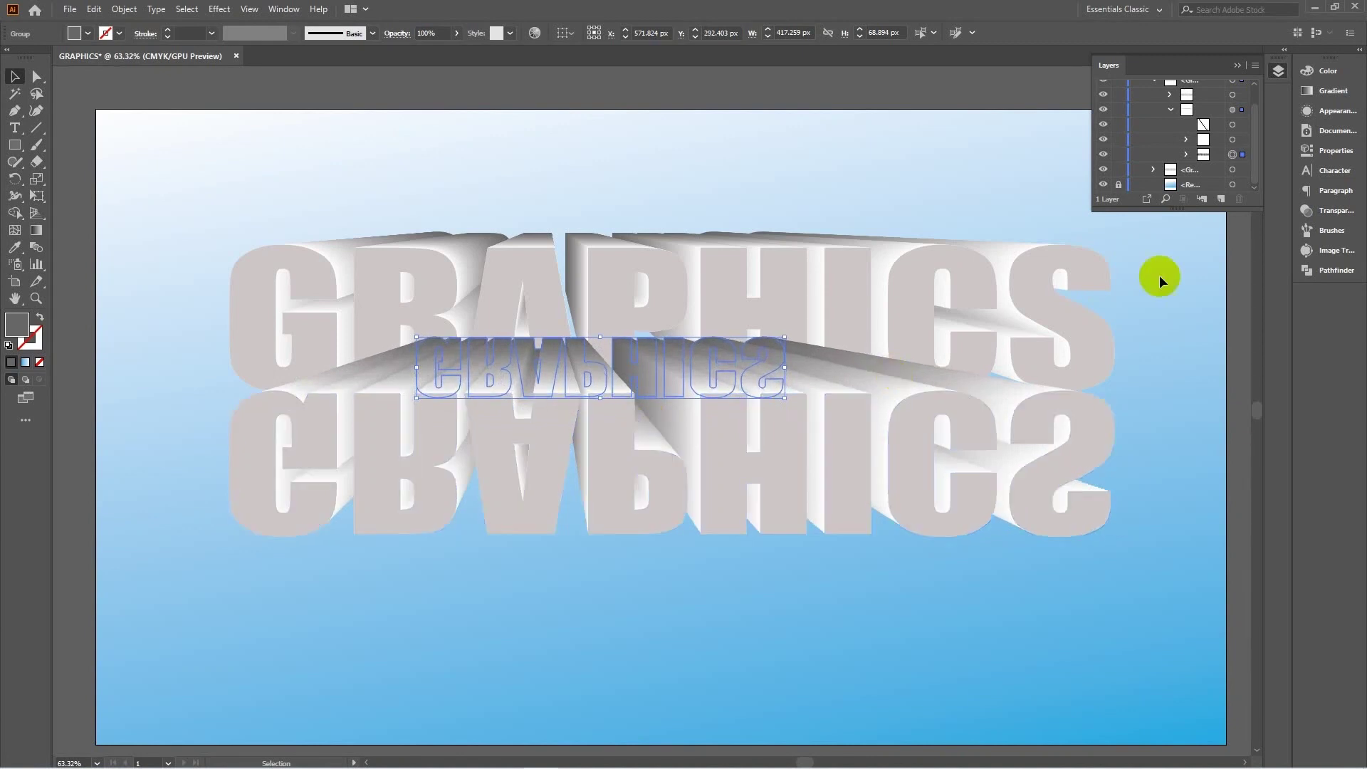
# Step: Close the Layers panel, then select the top GRAPHICS group and bring up its context menu
pyautogui.click(1240, 66)
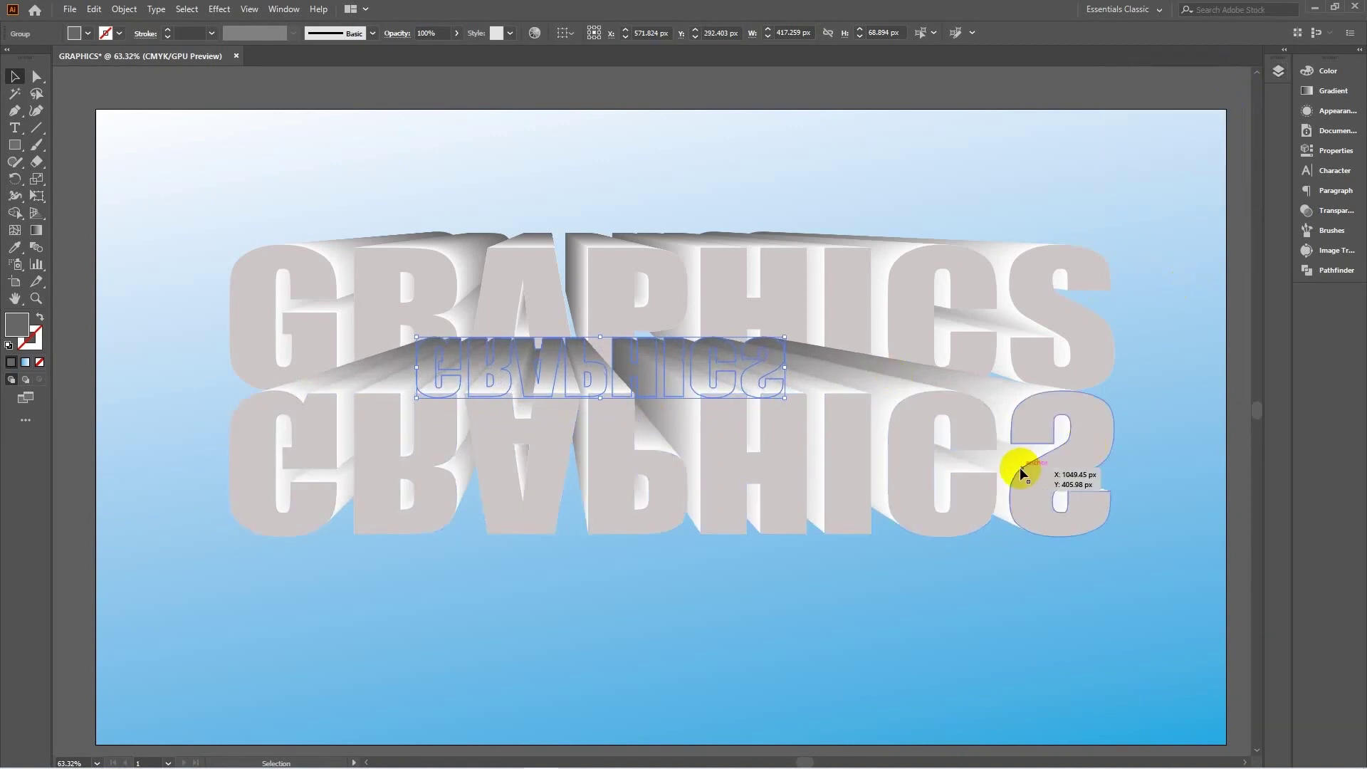
pyautogui.click(1200, 354)
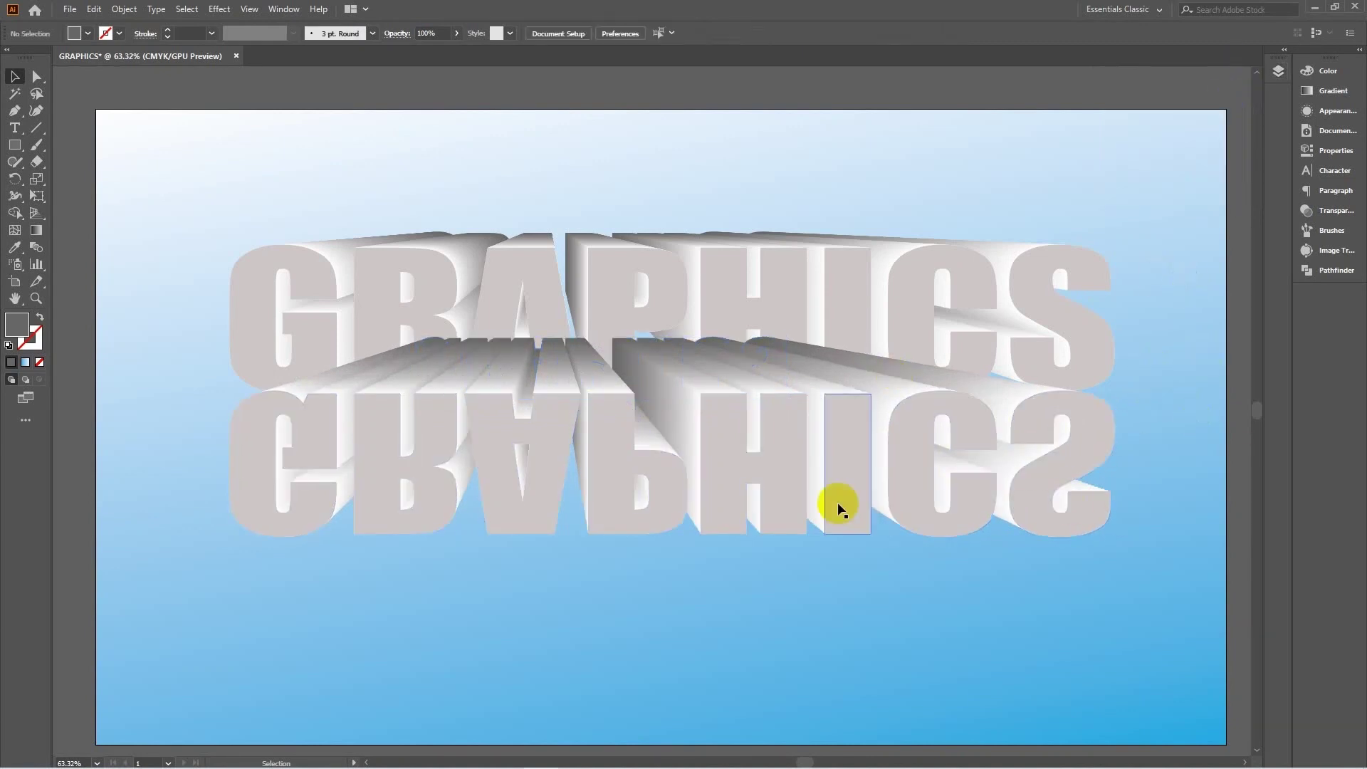
pyautogui.click(792, 267)
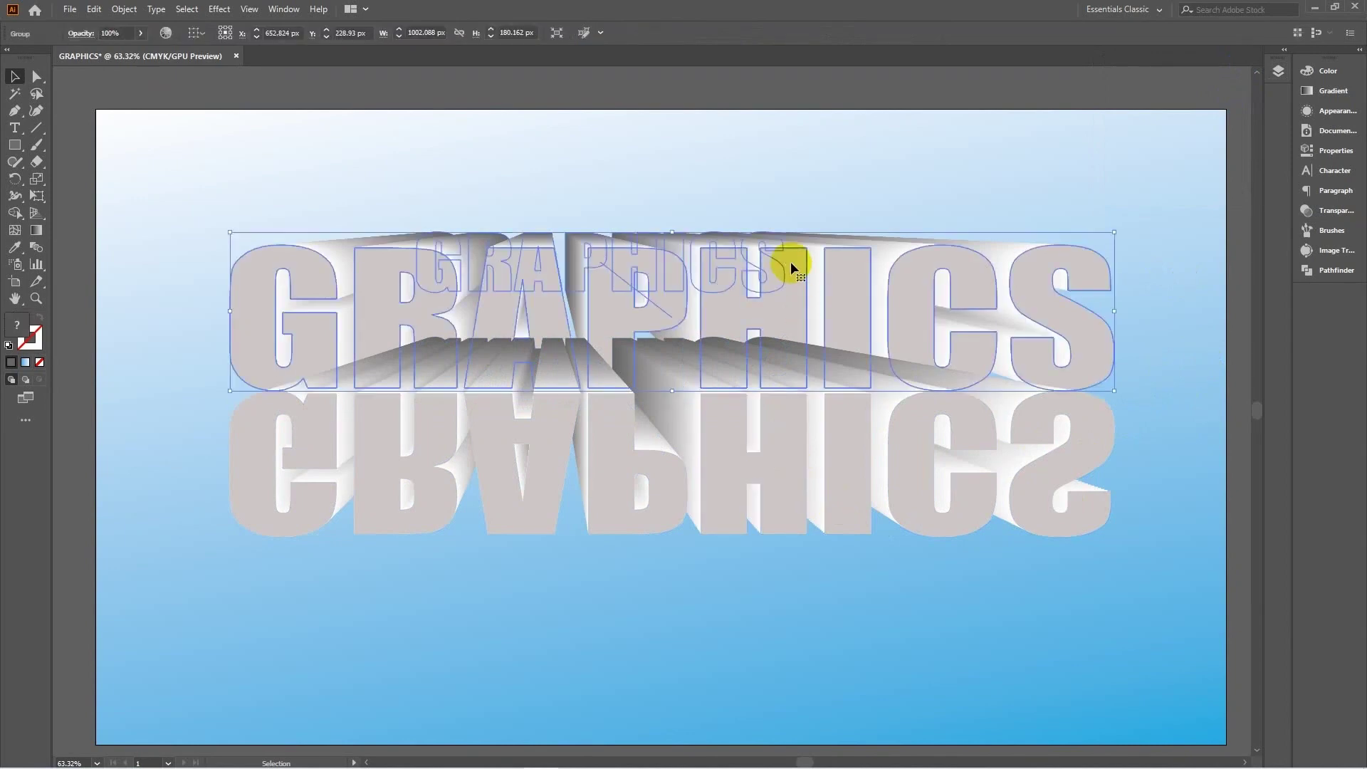
pyautogui.rightClick(796, 309)
pyautogui.moveTo(835, 480)
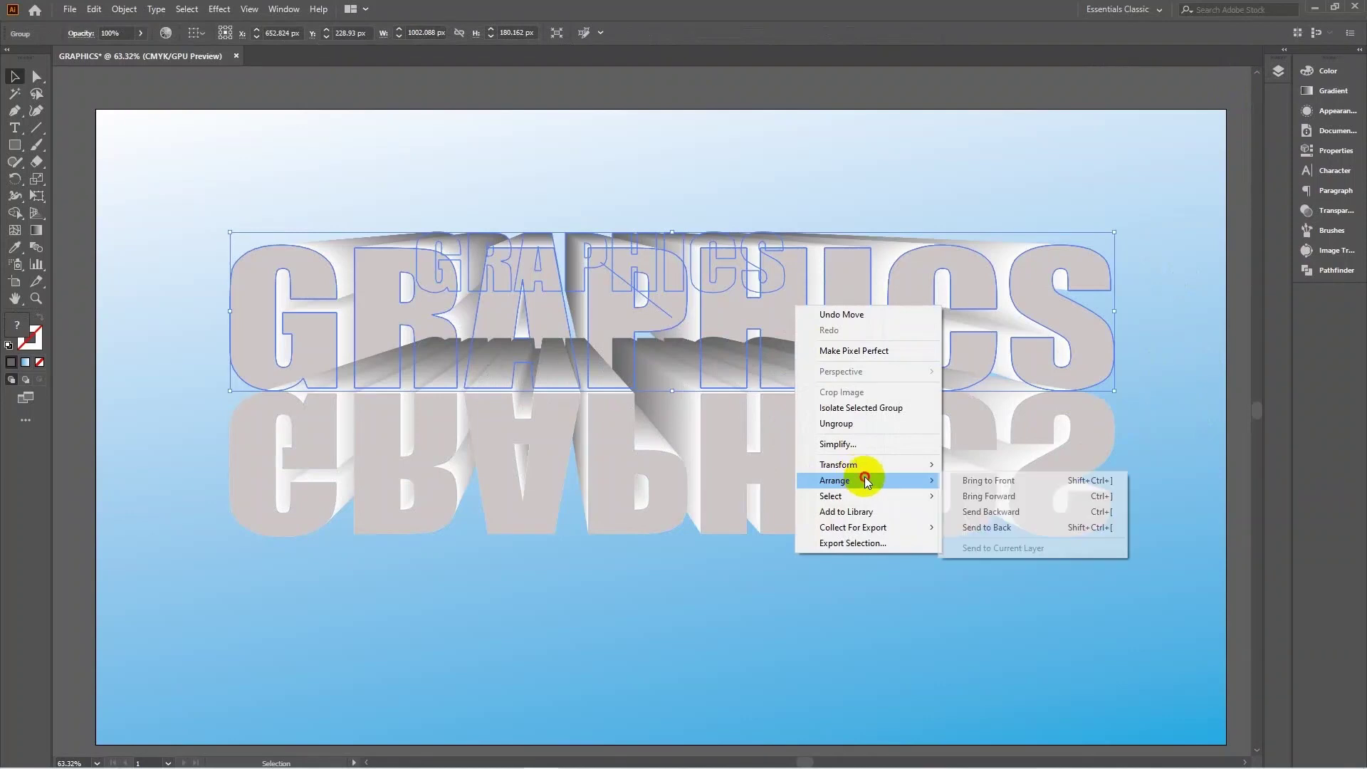
# Step: Bring the upright GRAPHICS group to front, then squash the reflection to about 175 px and nudge it down
pyautogui.click(1013, 481)
pyautogui.click(1182, 336)
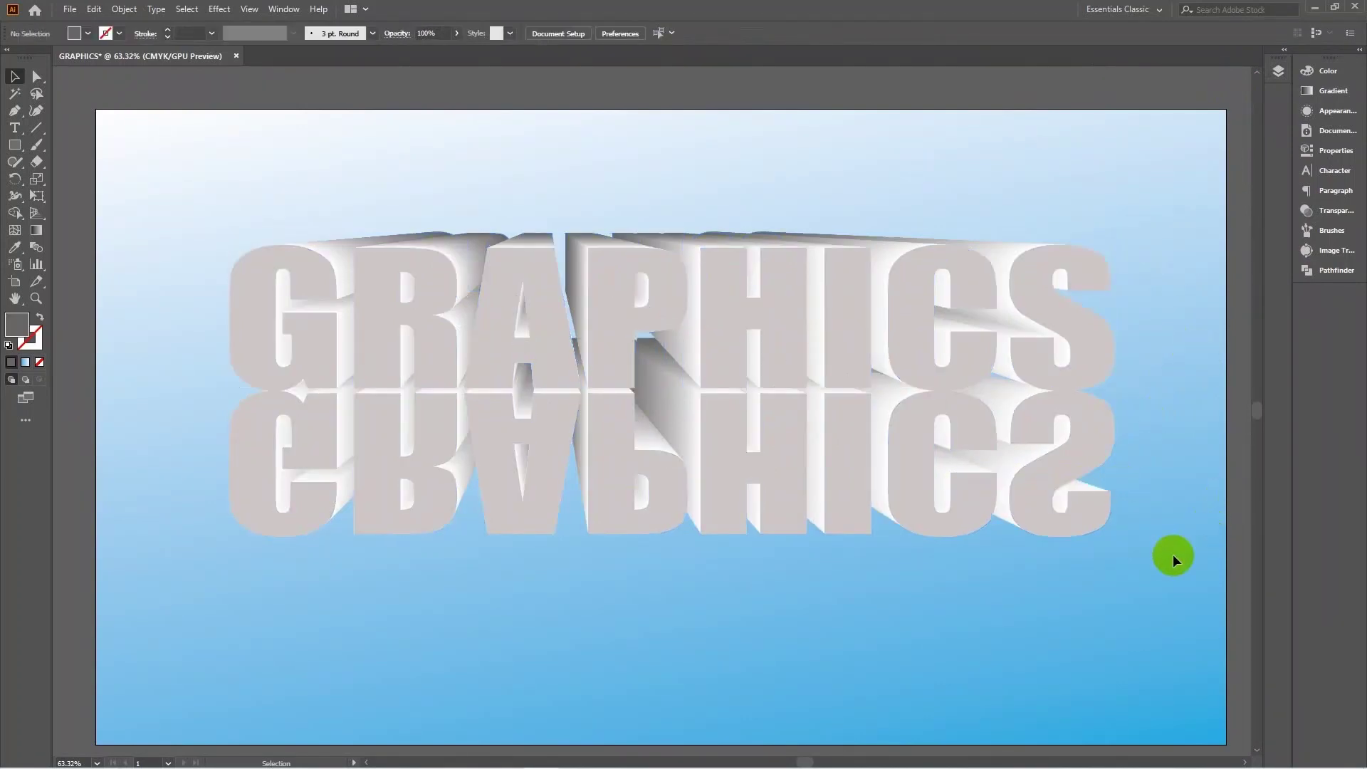
pyautogui.click(620, 468)
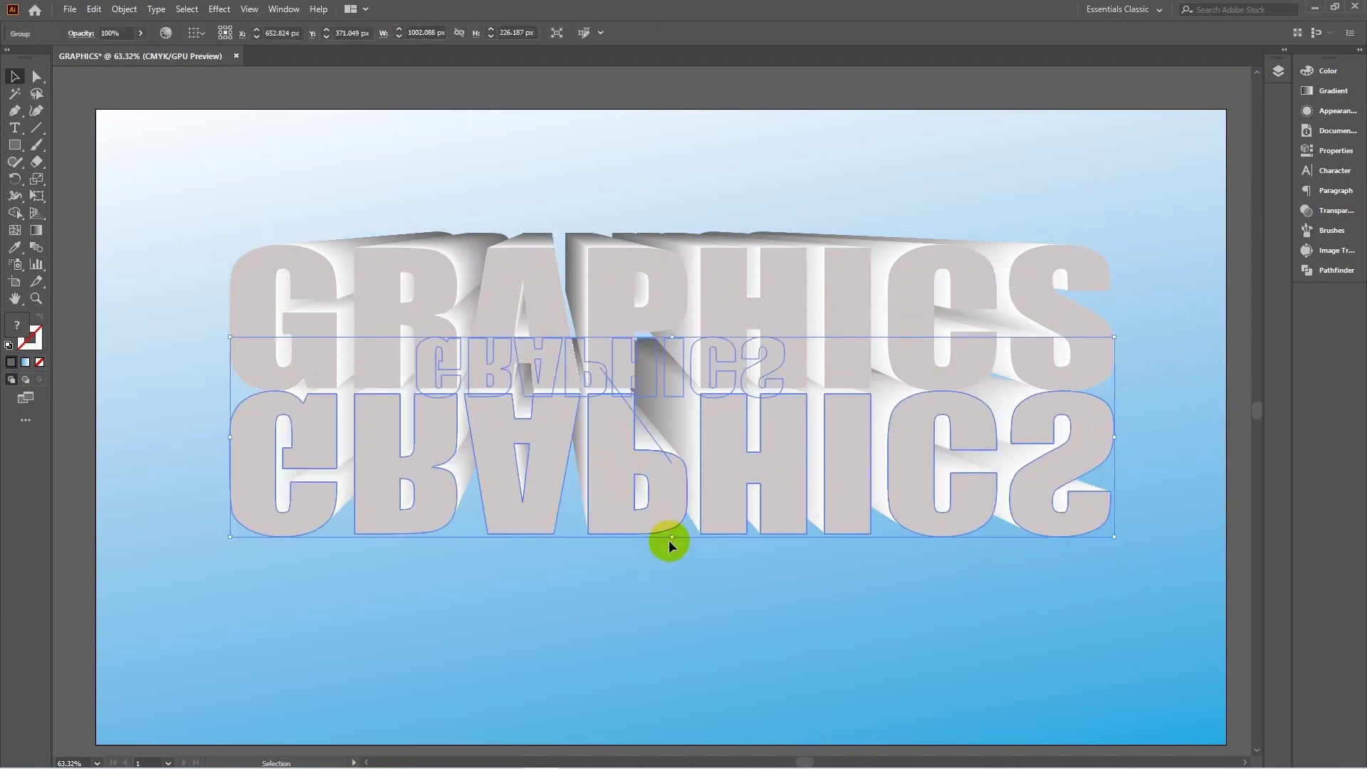
pyautogui.moveTo(672, 539); pyautogui.dragTo(667, 491)
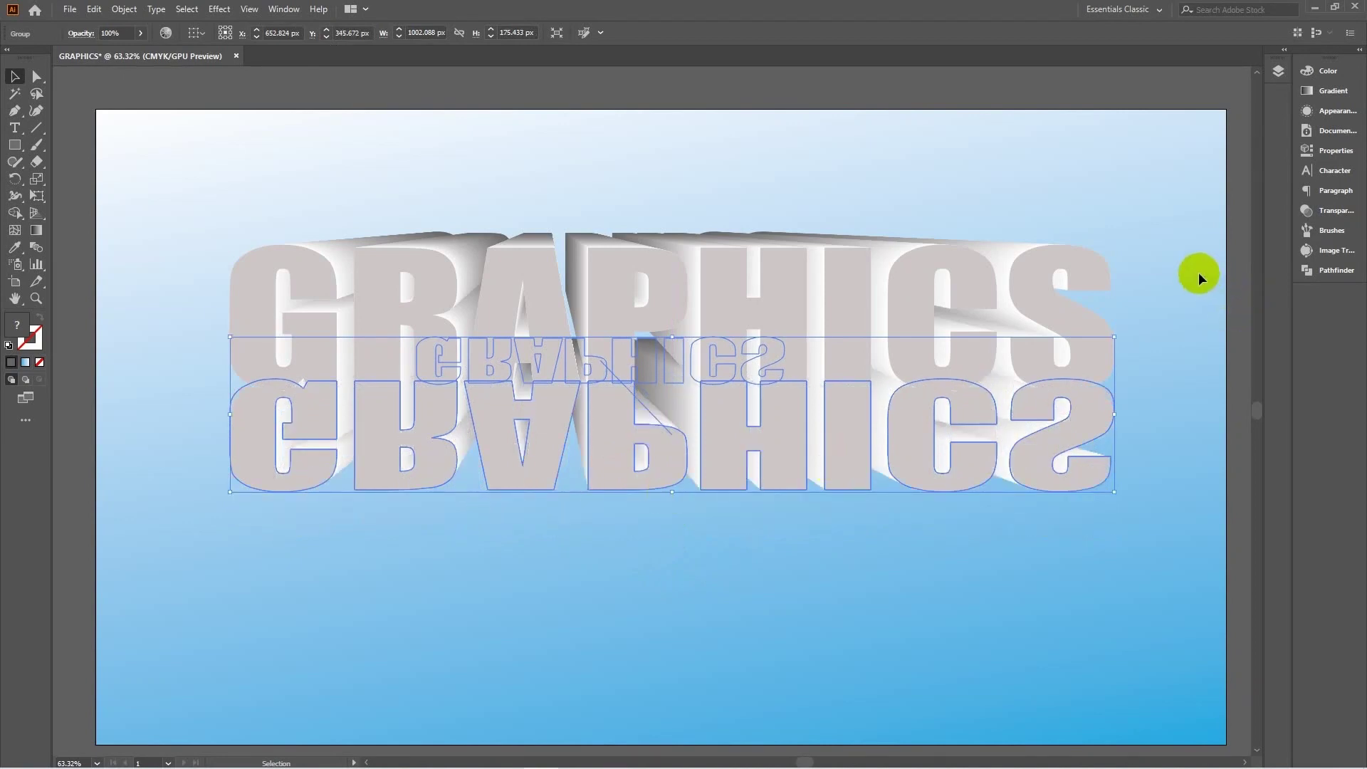
pyautogui.press('Down')
pyautogui.press('Down')
pyautogui.press('Down')
pyautogui.press('Down')
pyautogui.press('Down')
pyautogui.press('Down')
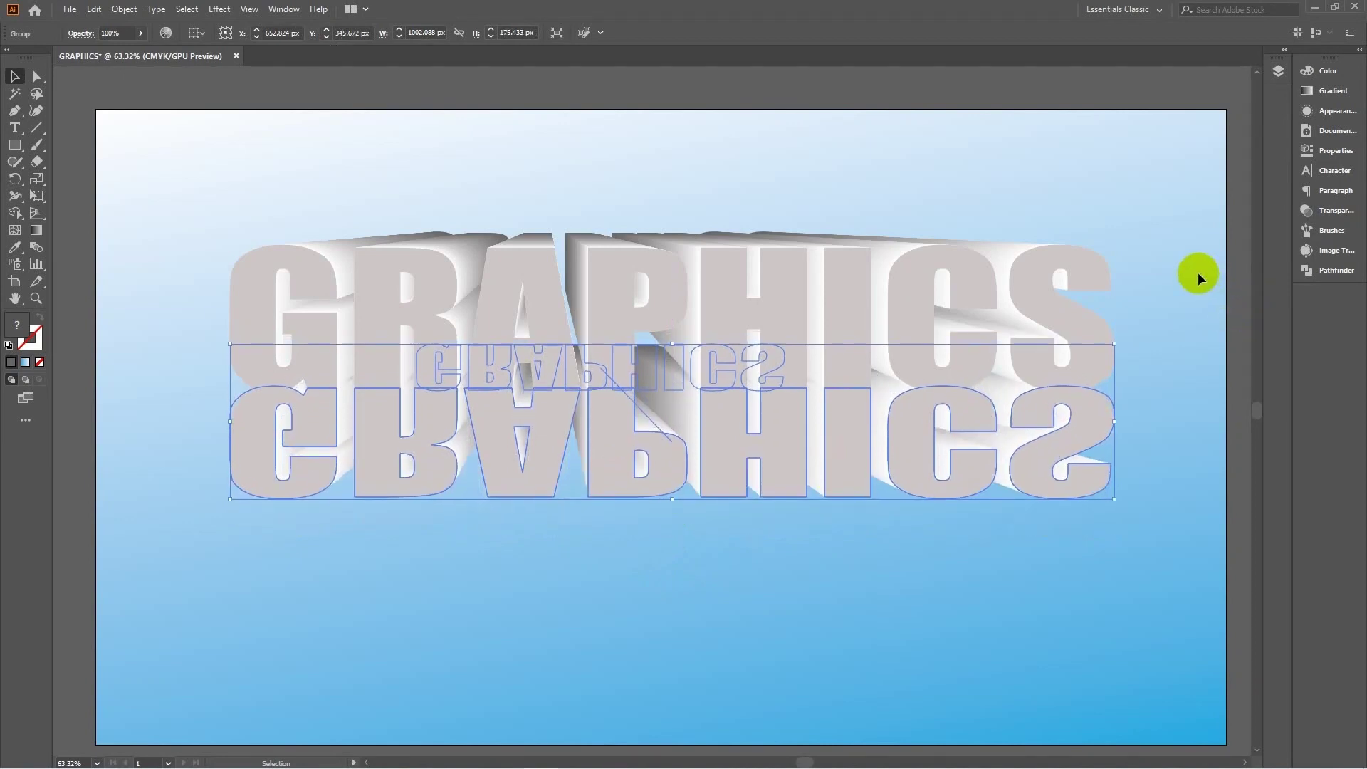
pyautogui.press('Down')
pyautogui.press('Down')
pyautogui.press('Down')
pyautogui.press('Down')
pyautogui.press('Down')
pyautogui.press('Down')
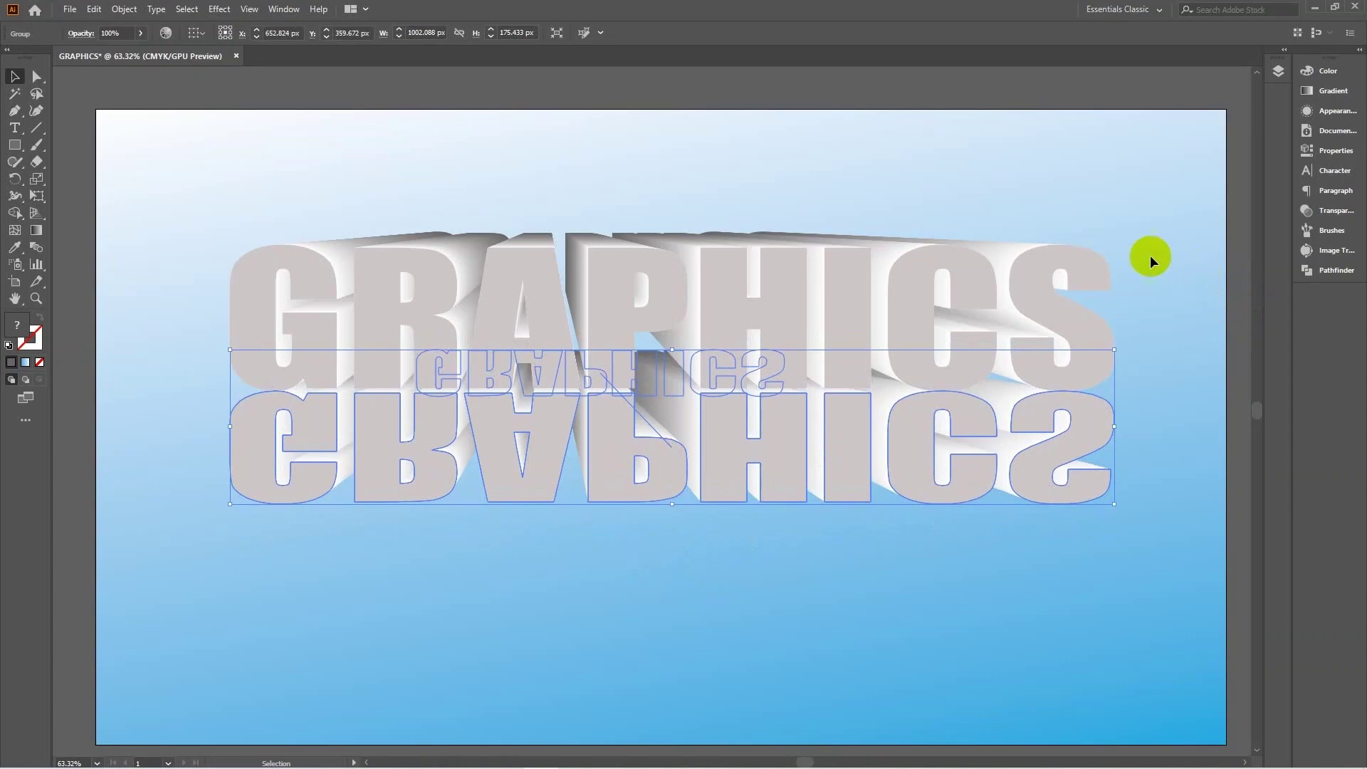
pyautogui.click(1148, 254)
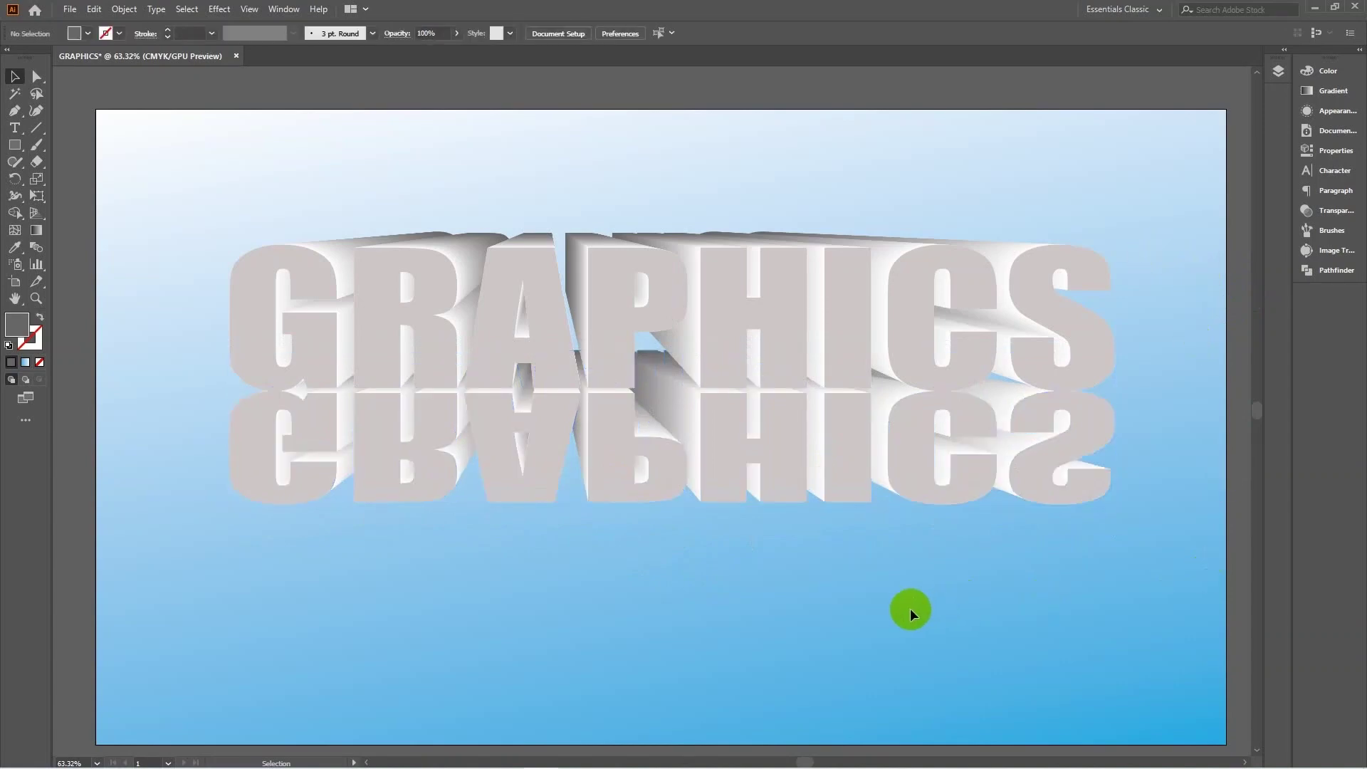
# Step: Lower the mirrored reflection's opacity to 57%
pyautogui.click(1038, 478)
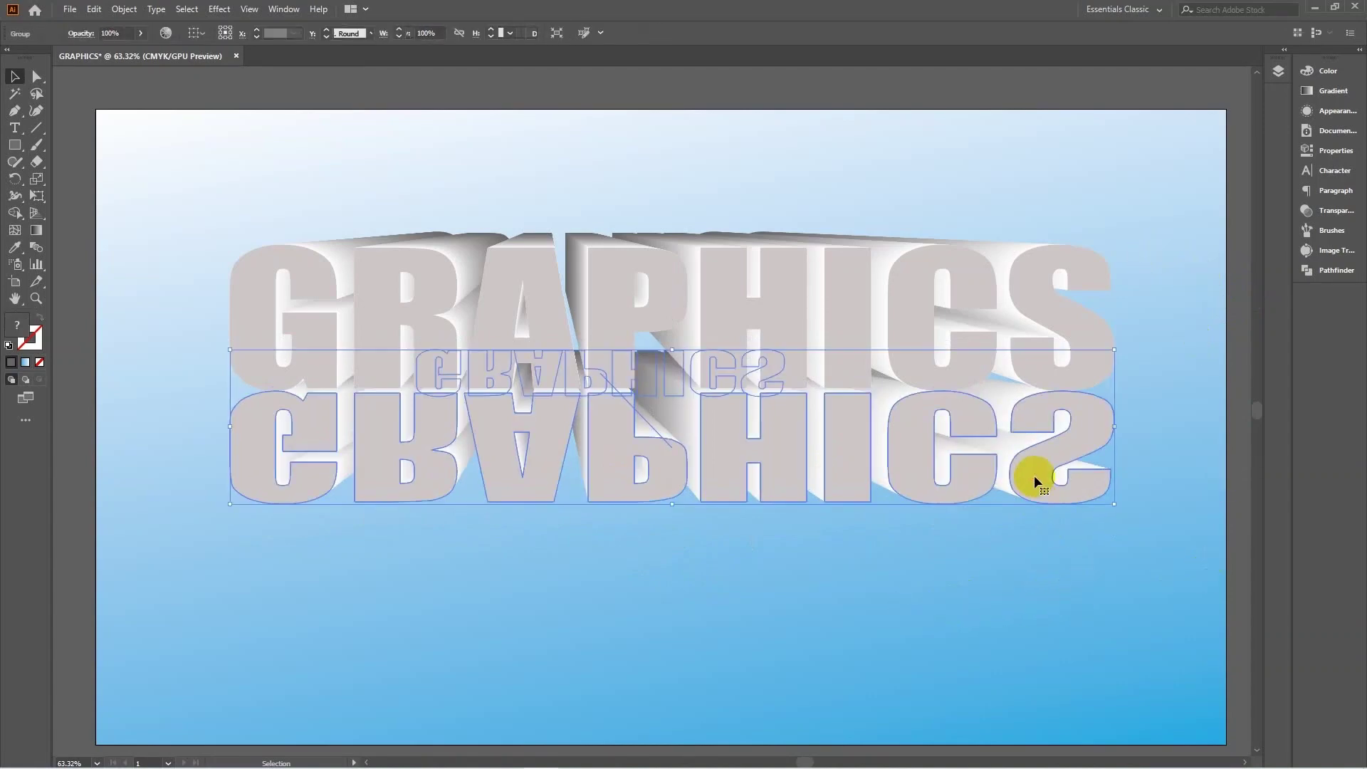
pyautogui.click(142, 33)
pyautogui.moveTo(138, 52); pyautogui.dragTo(114, 53)
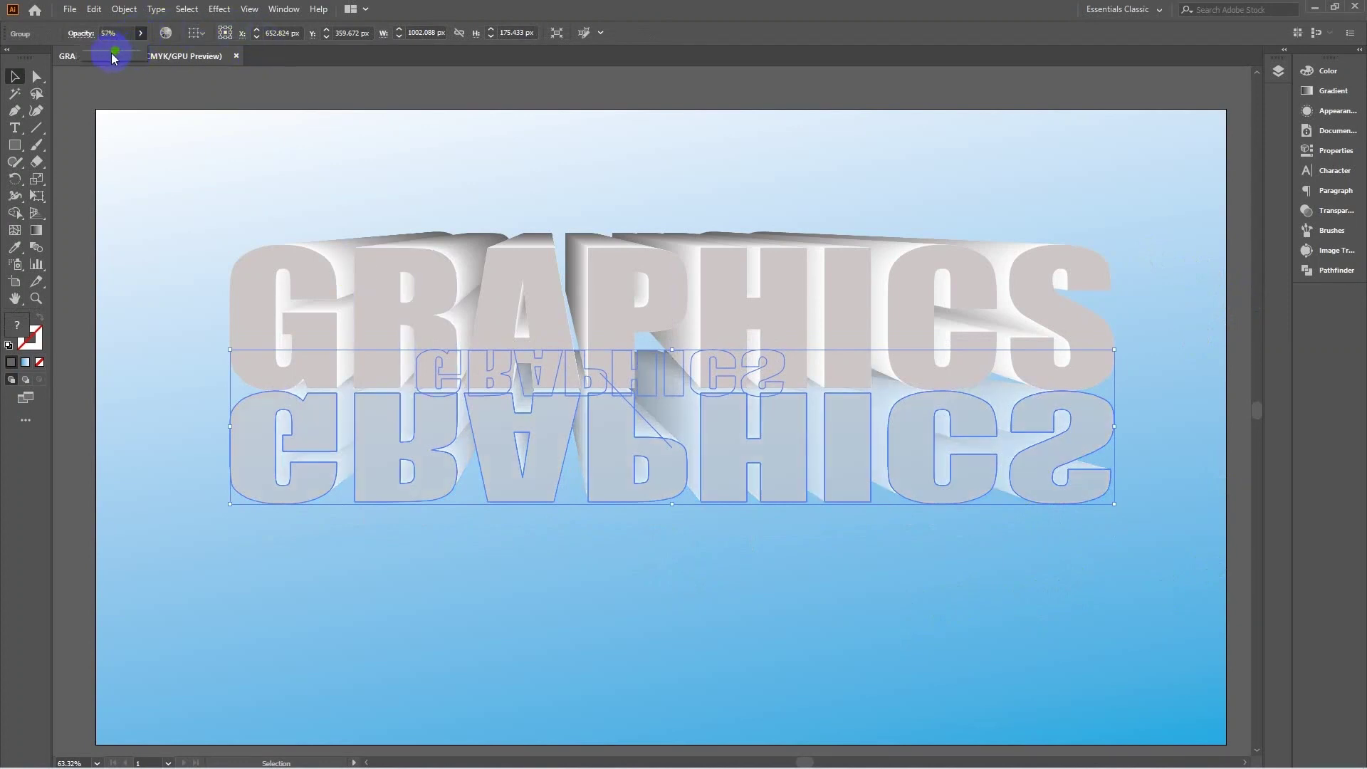
pyautogui.click(260, 173)
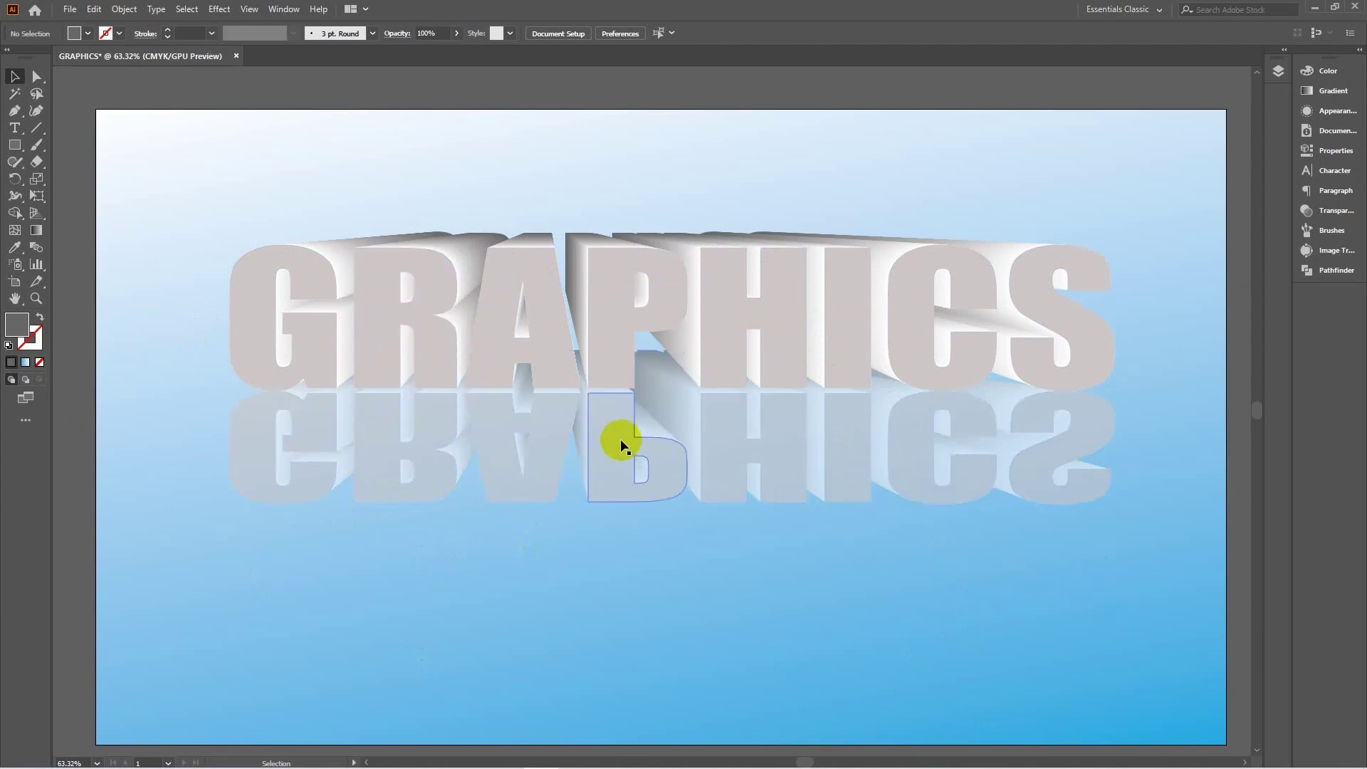
# Step: Move the 3D GRAPHICS text slightly down onto the top of its reflection
pyautogui.scroll(2, 621, 446)
pyautogui.moveTo(613, 427); pyautogui.dragTo(880, 435)
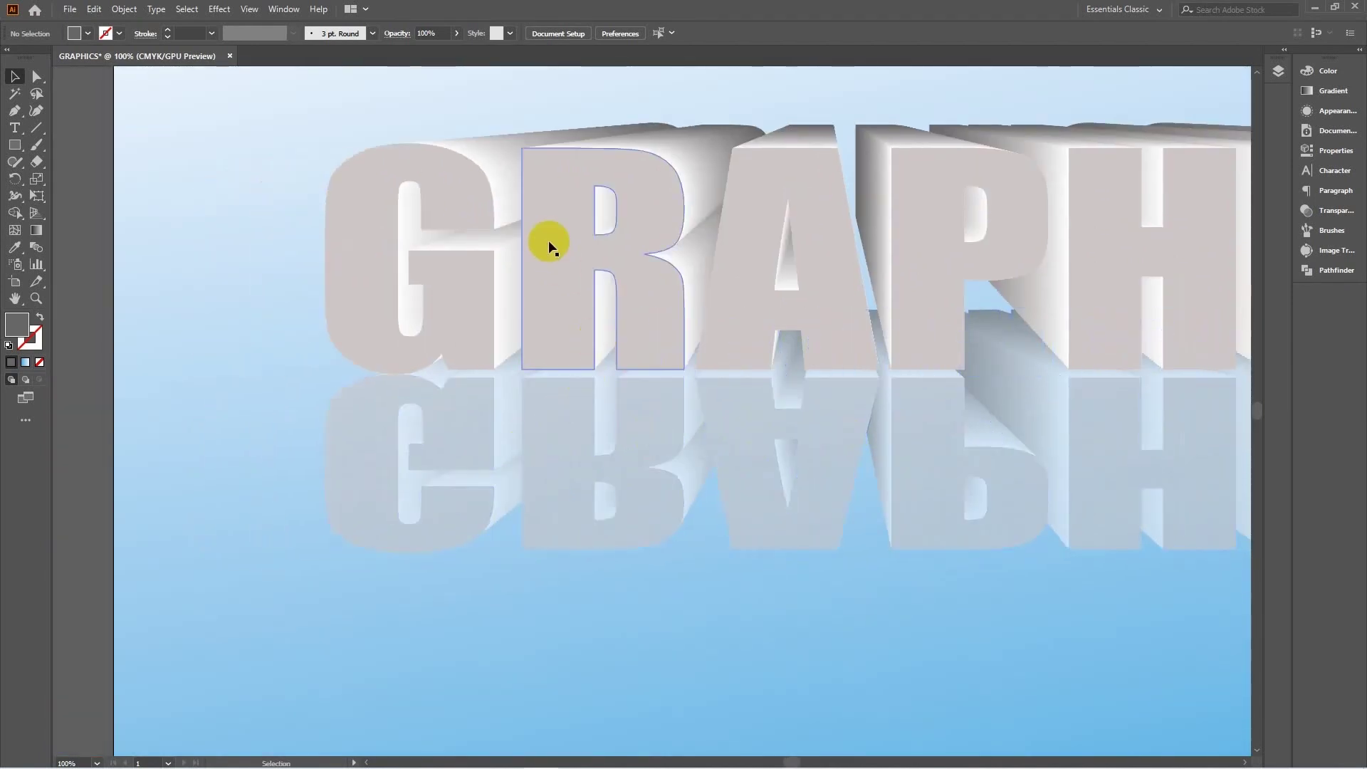
pyautogui.moveTo(564, 225); pyautogui.dragTo(564, 235)
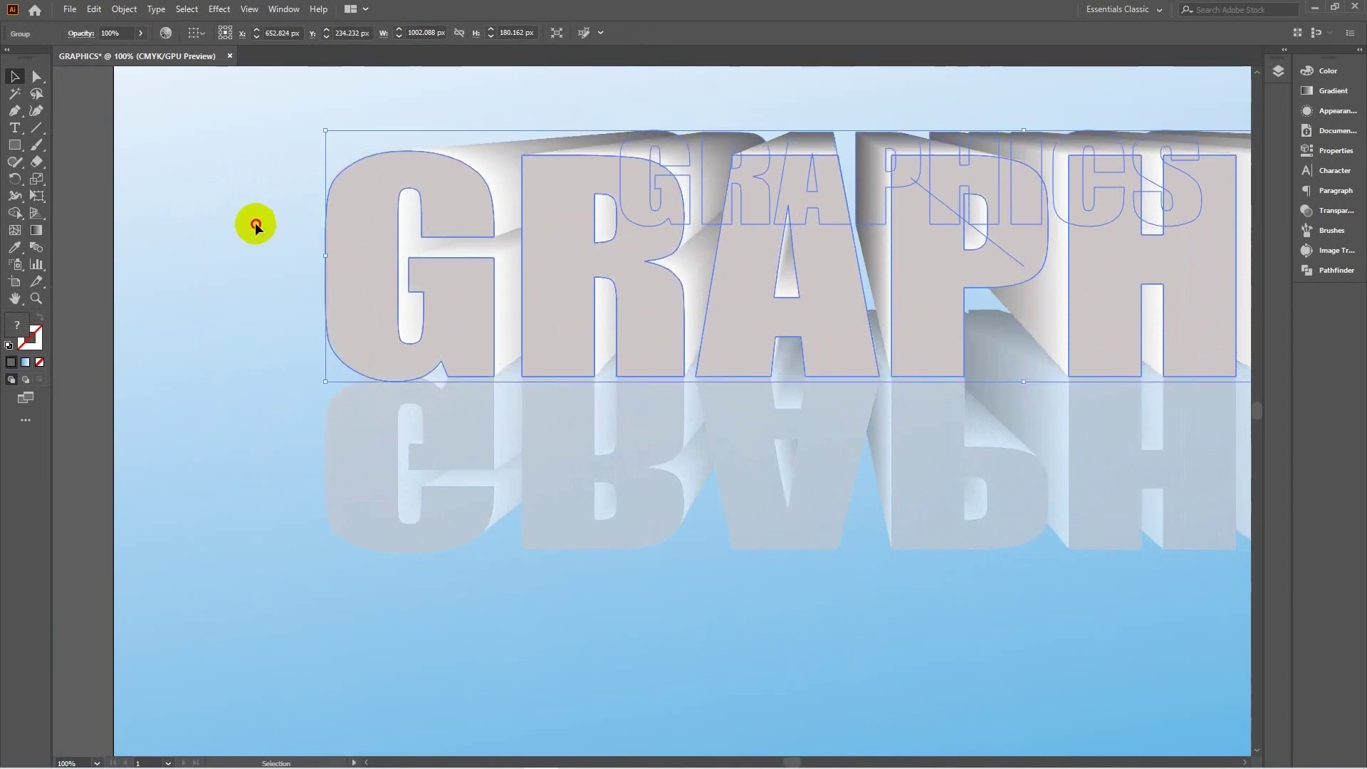
pyautogui.click(242, 257)
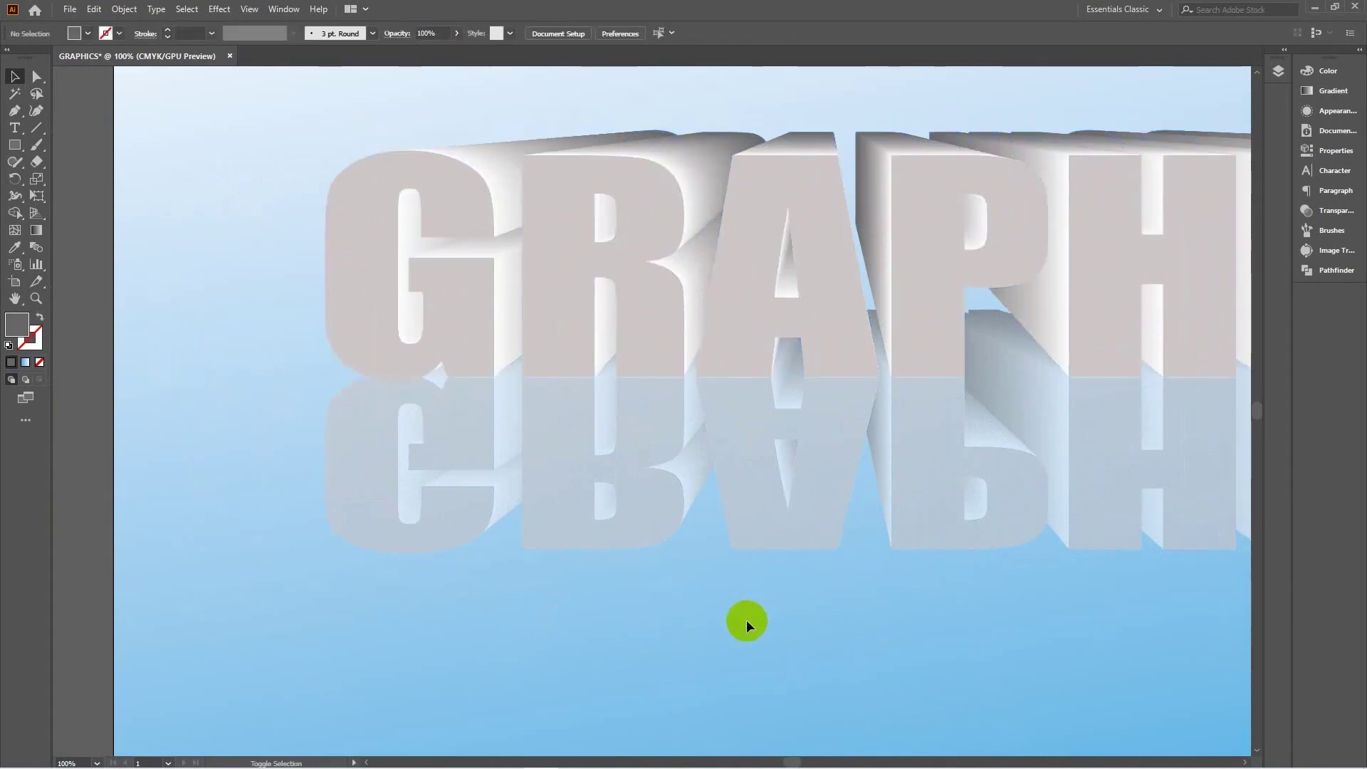
pyautogui.scroll(-2, 747, 625)
pyautogui.moveTo(757, 621); pyautogui.dragTo(600, 517)
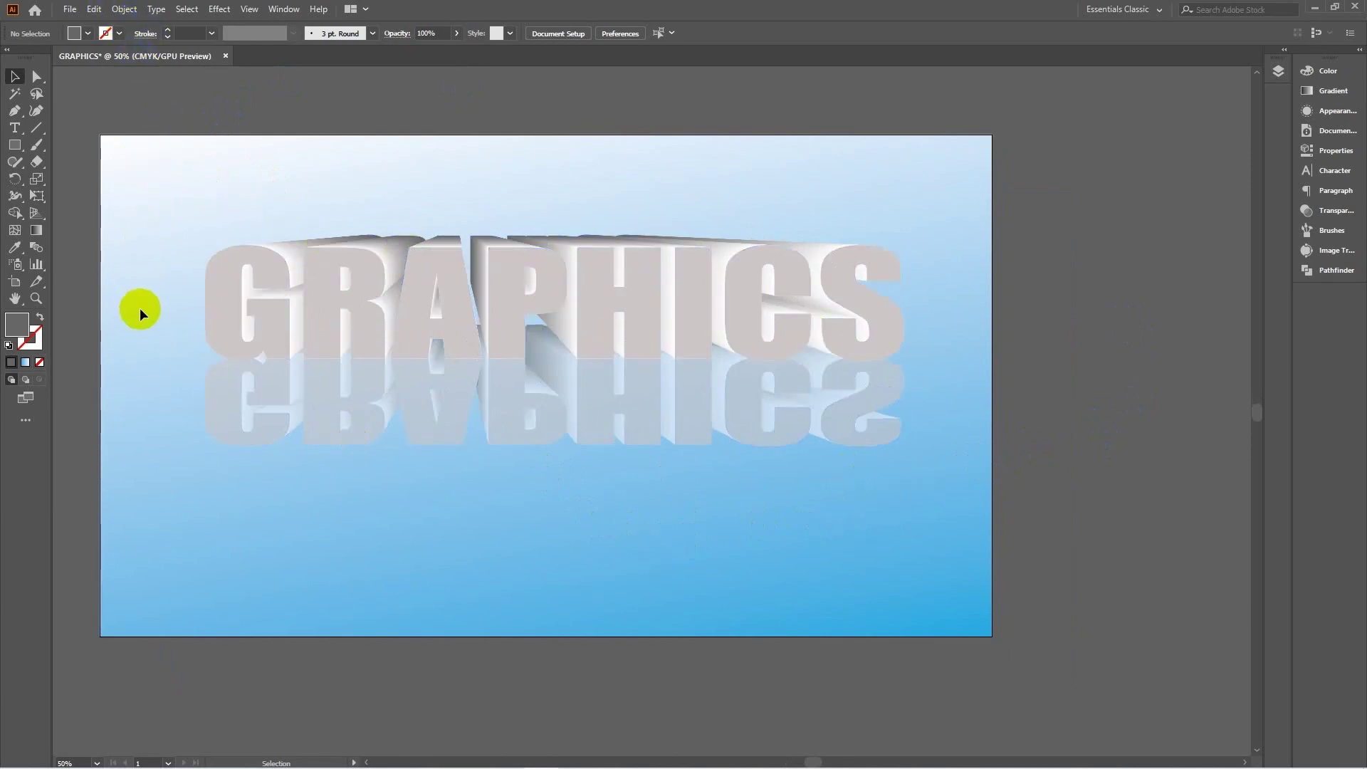
# Step: Redraw the background gradient diagonally from the top-left edge down to the lower right
pyautogui.click(176, 287)
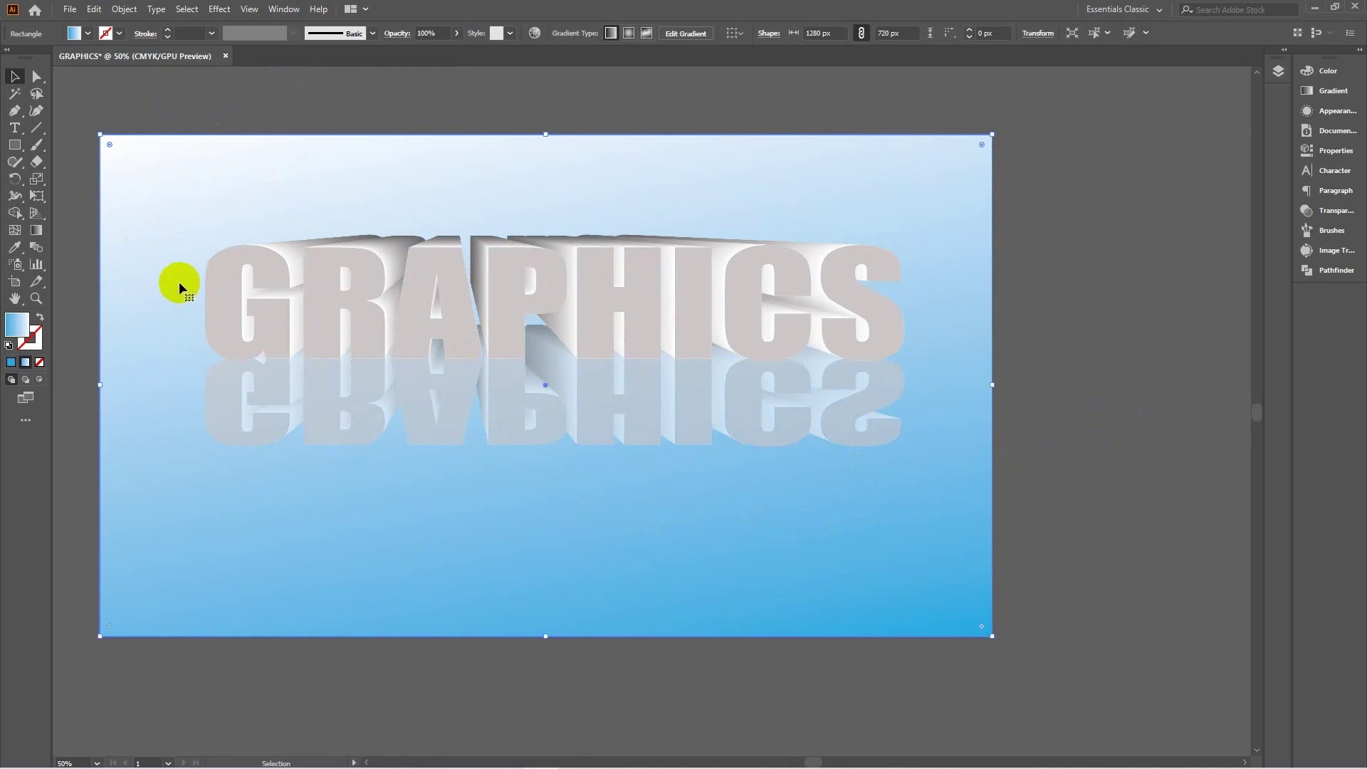
pyautogui.click(1061, 299)
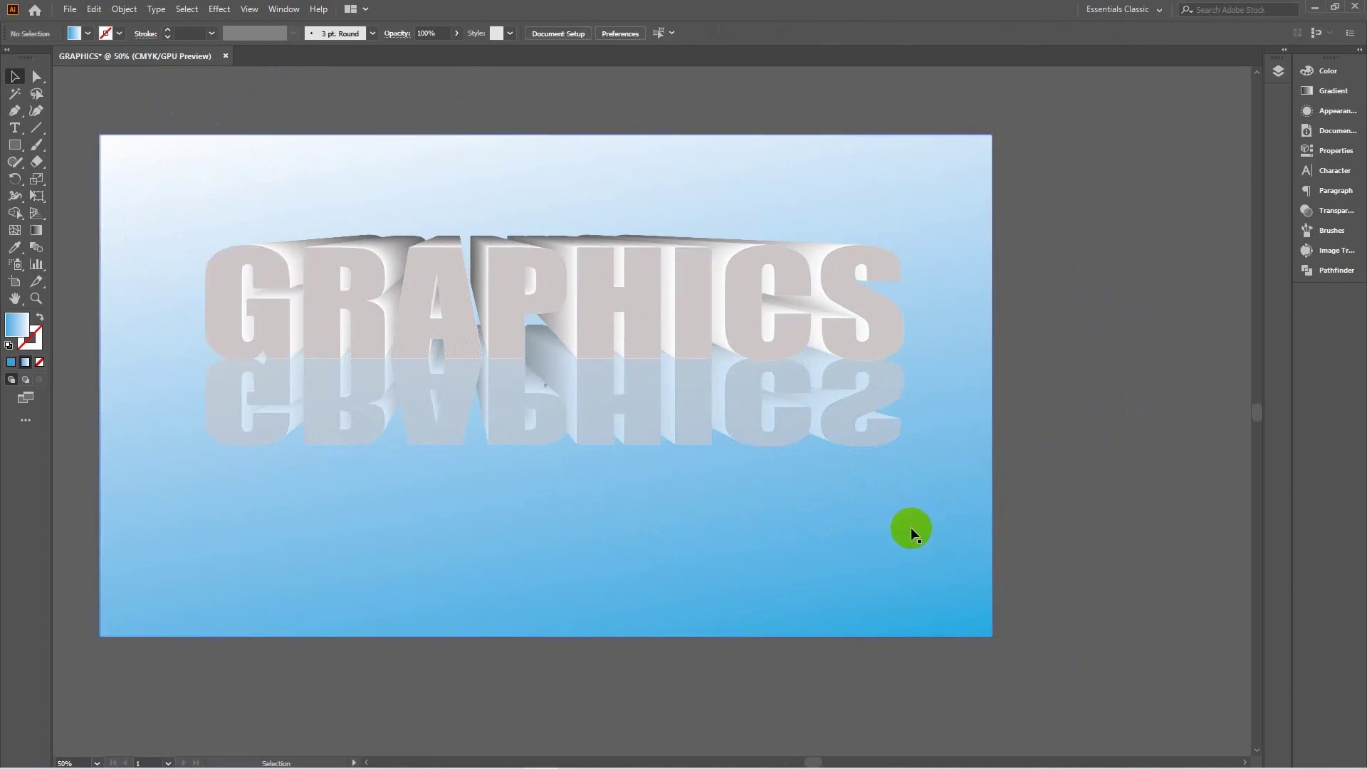
pyautogui.click(911, 530)
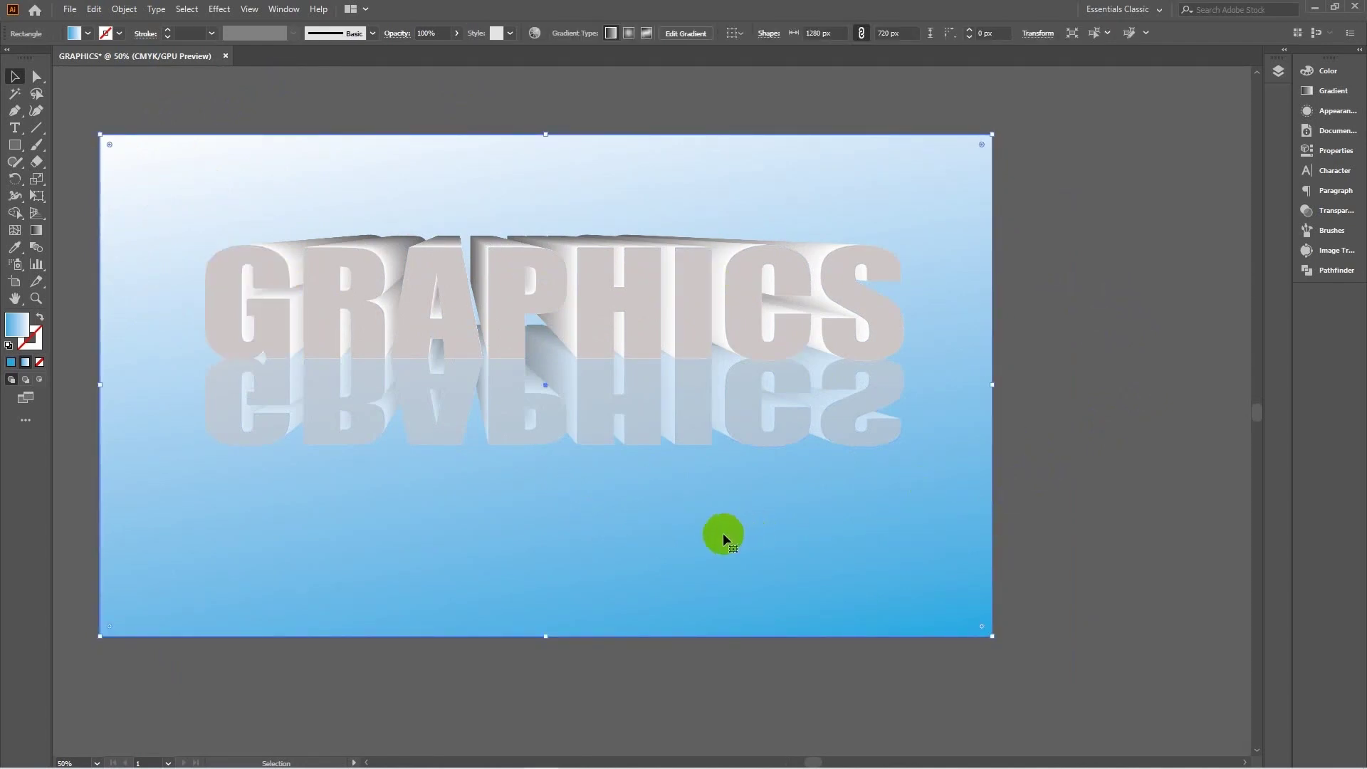
pyautogui.moveTo(625, 549); pyautogui.dragTo(888, 527)
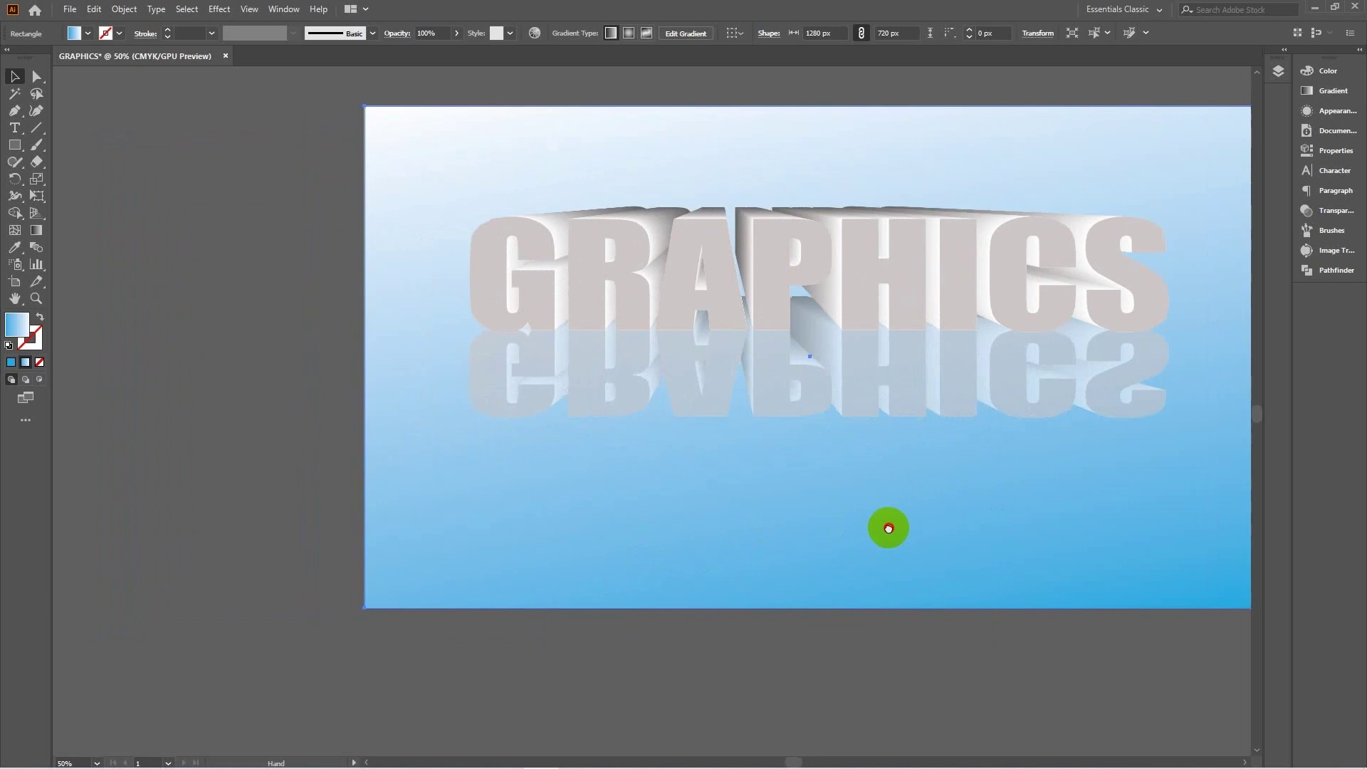
pyautogui.click(37, 231)
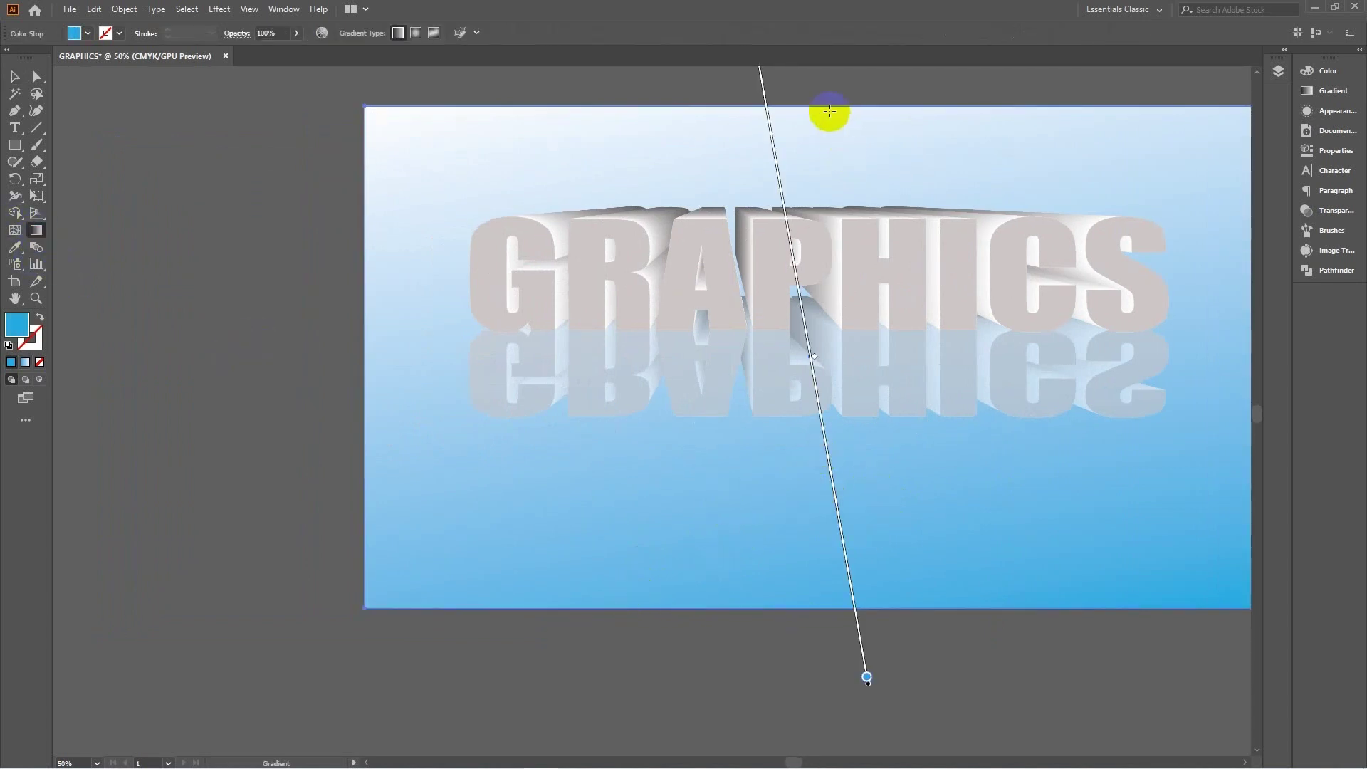
pyautogui.moveTo(828, 106); pyautogui.dragTo(827, 609)
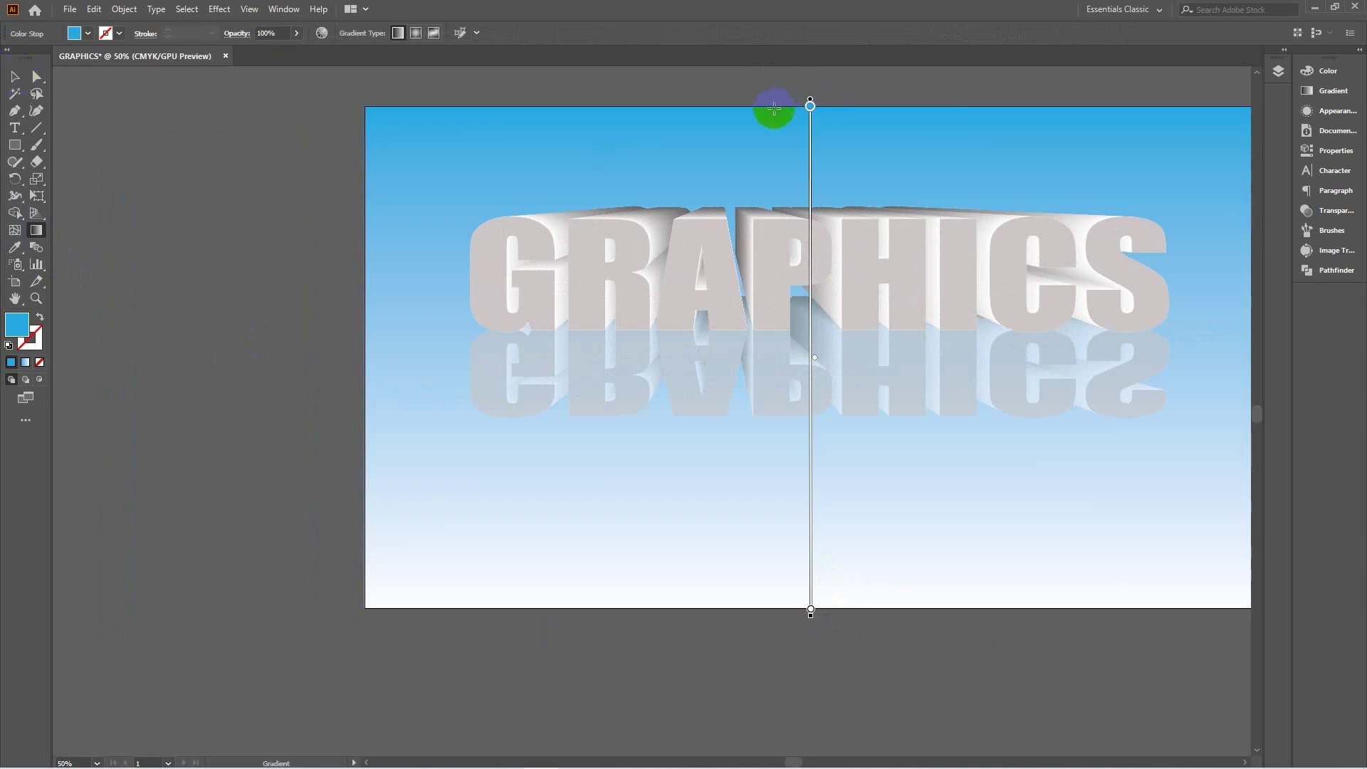
pyautogui.moveTo(741, 106); pyautogui.dragTo(947, 607)
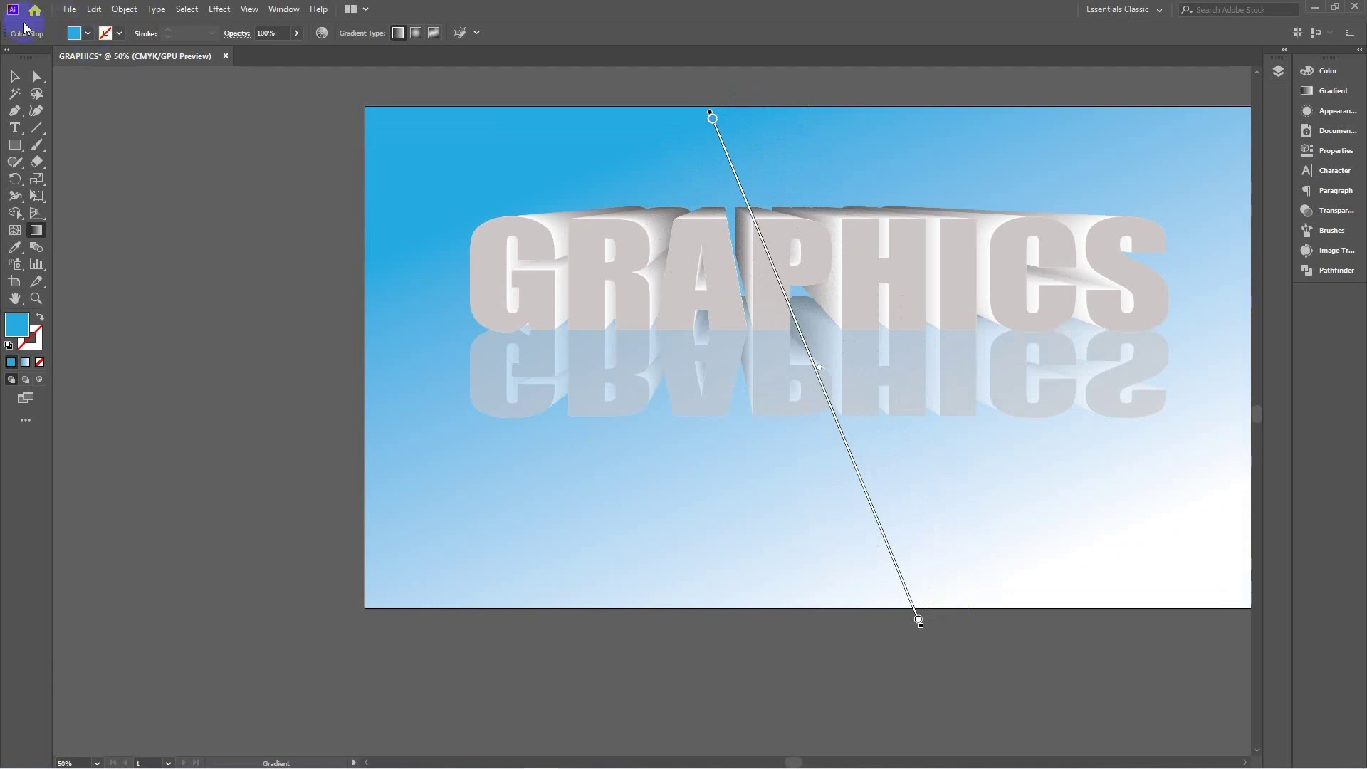
# Step: Return to the Selection tool, deselect the background and fit the artboard to the window
pyautogui.click(14, 76)
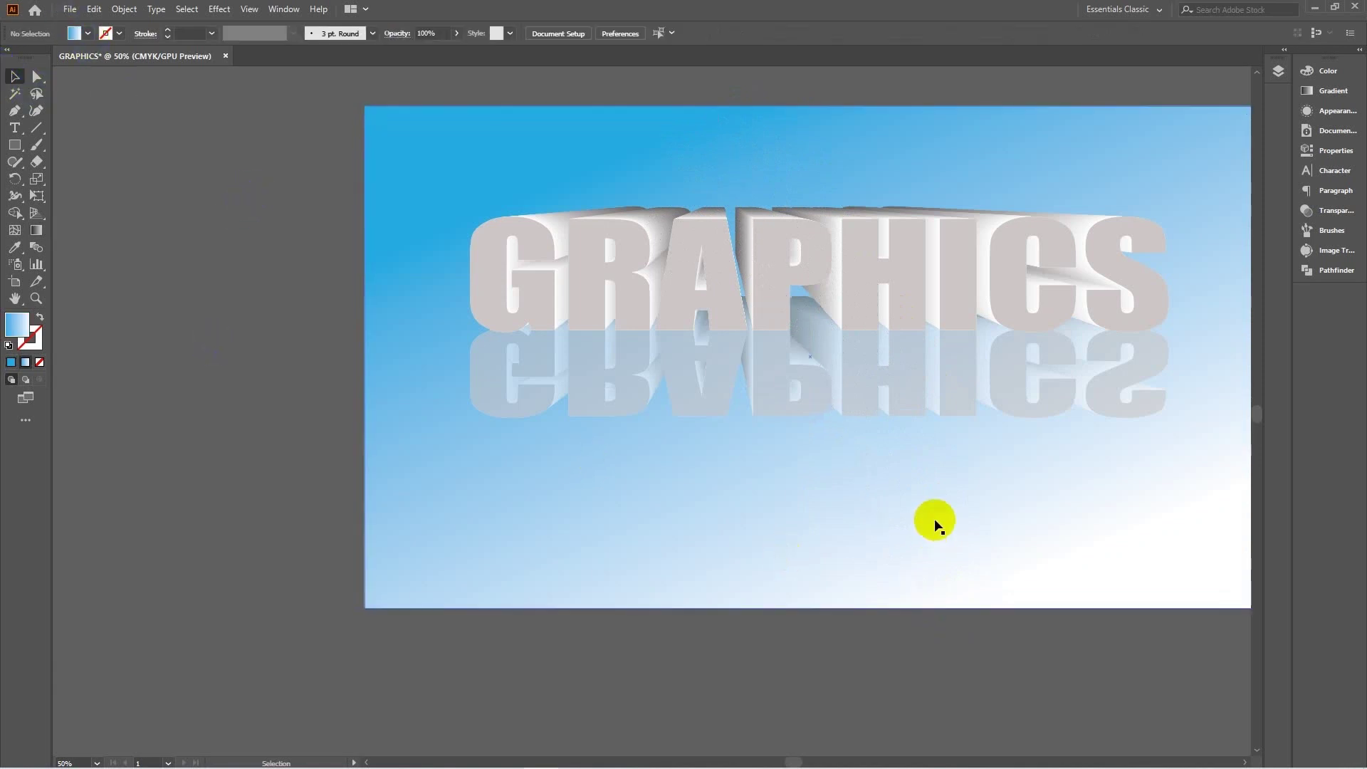
pyautogui.click(768, 520)
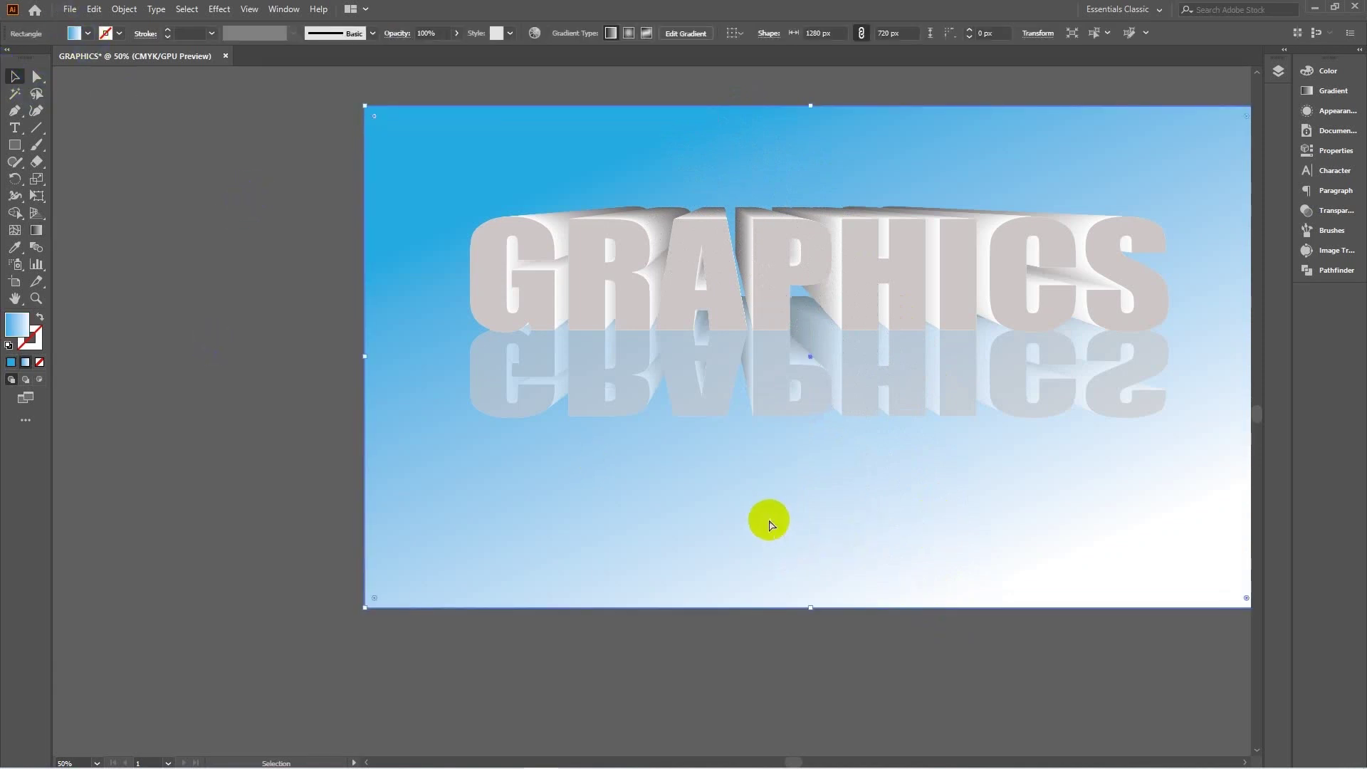
pyautogui.hotkey('ctrl', '2')
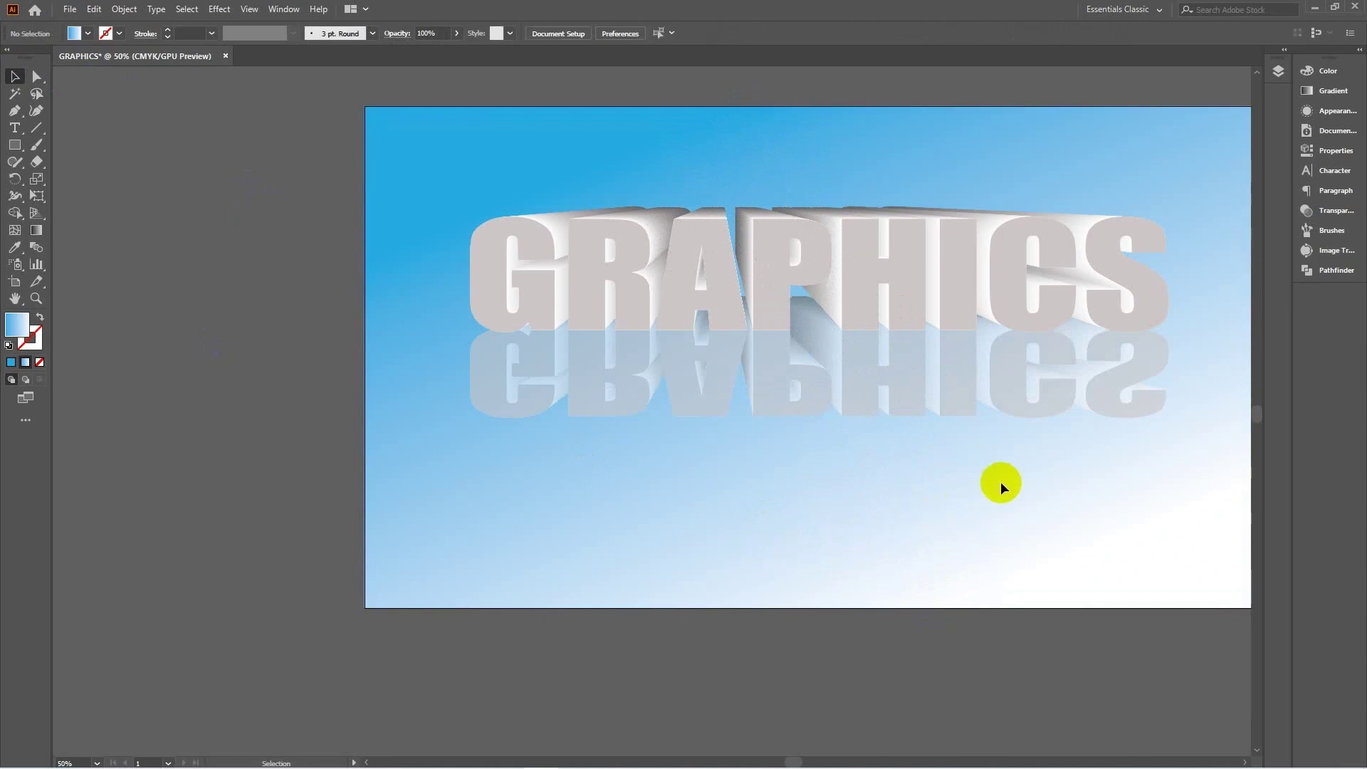
pyautogui.moveTo(1001, 485)
pyautogui.mouseDown()
pyautogui.moveTo(738, 488)
pyautogui.moveTo(878, 507)
pyautogui.mouseUp()
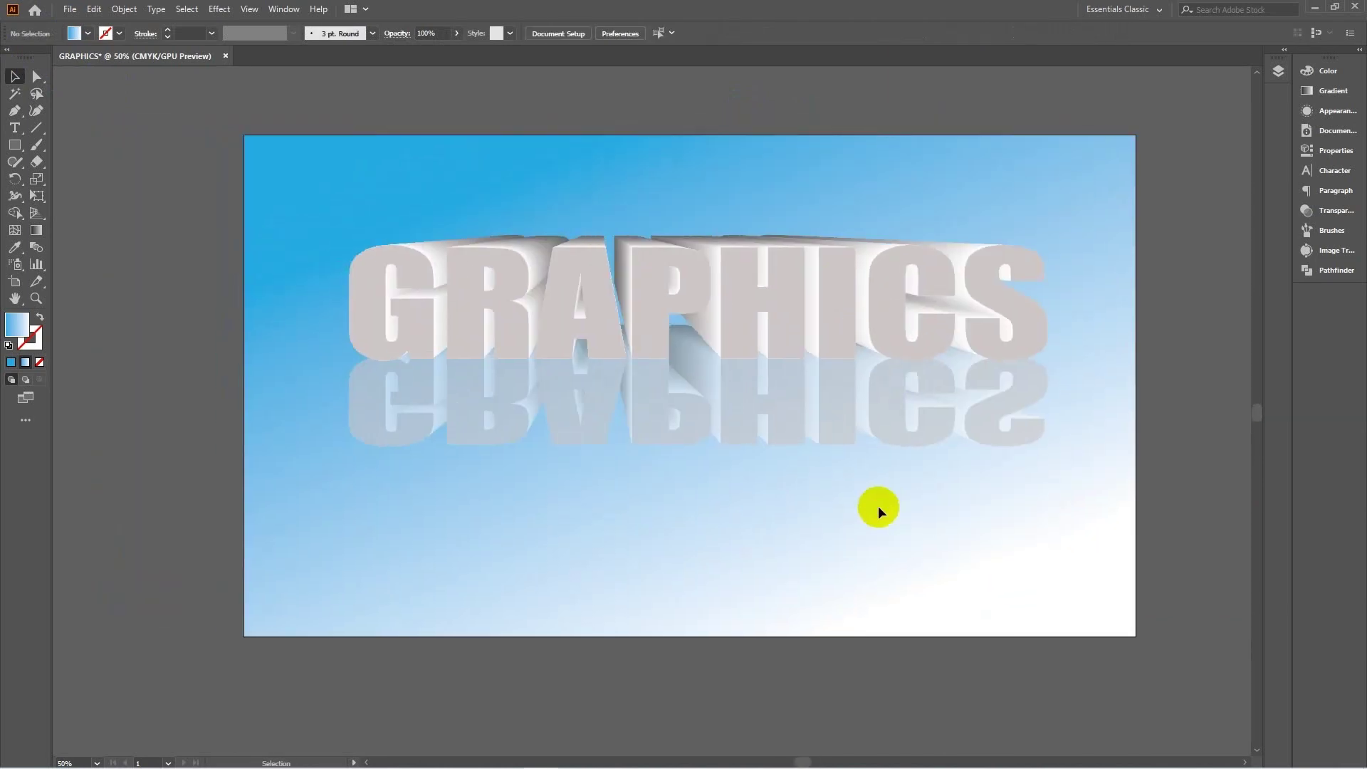
pyautogui.hotkey('ctrl', '0')
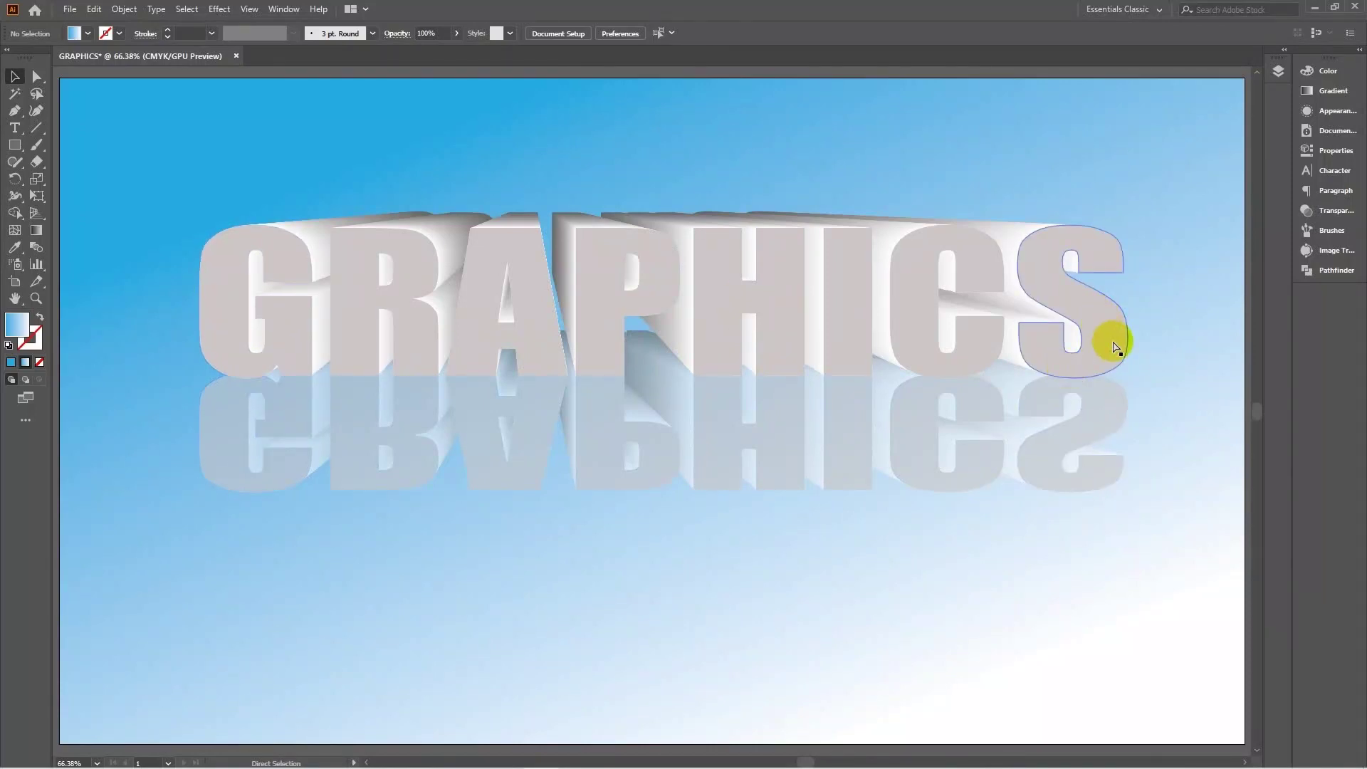
# Step: Zoom to actual size and target the small mirrored GRAPHICS group inside the reflection via Layers
pyautogui.click(724, 451)
pyautogui.hotkey('ctrl', '1')
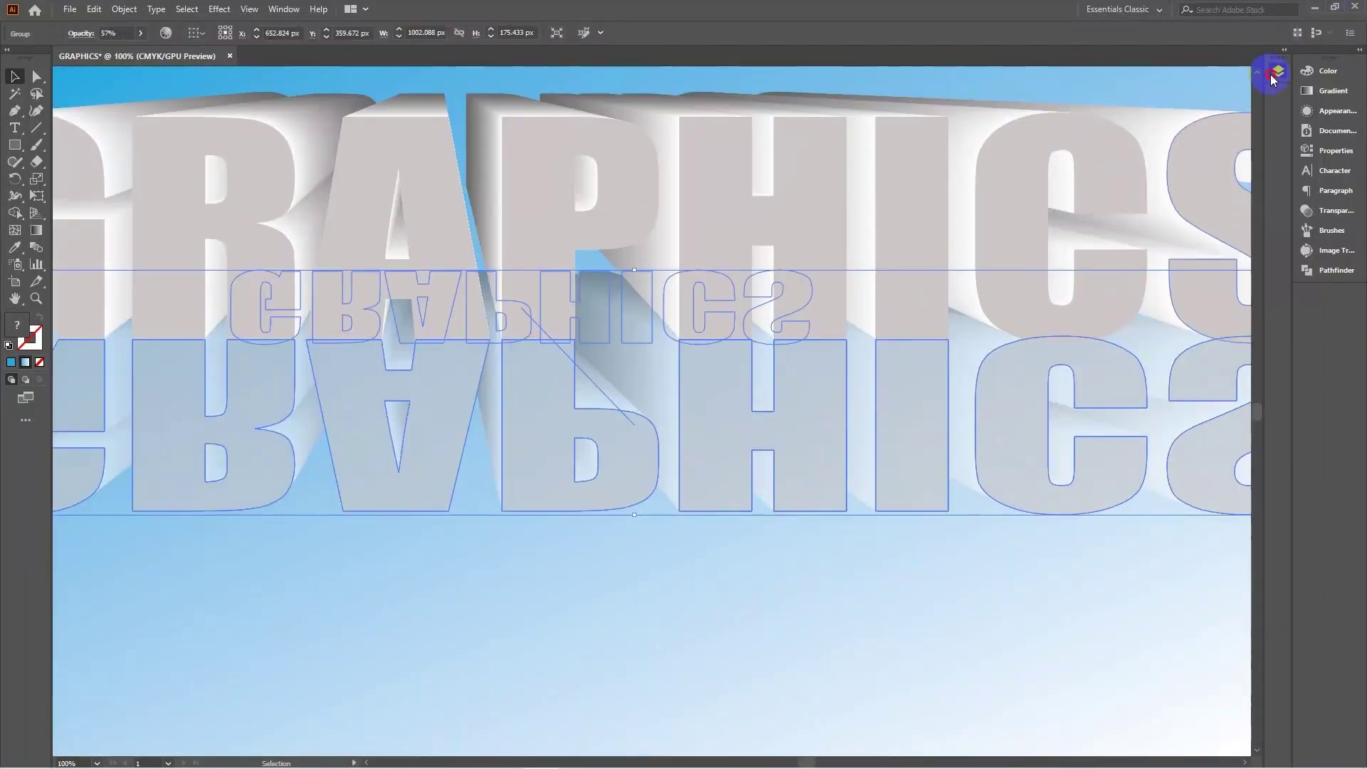
pyautogui.click(1278, 70)
pyautogui.click(1154, 116)
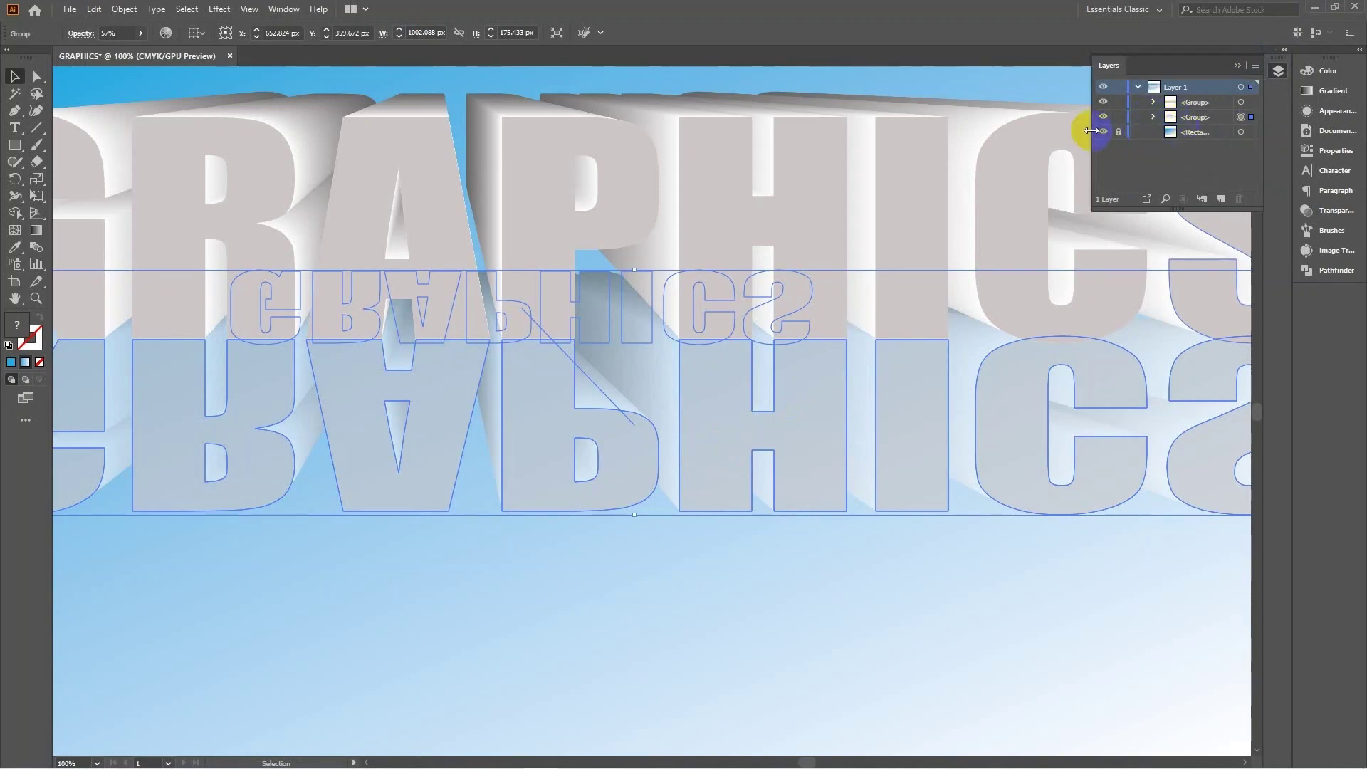
pyautogui.click(1103, 133)
pyautogui.click(1104, 133)
pyautogui.click(1154, 102)
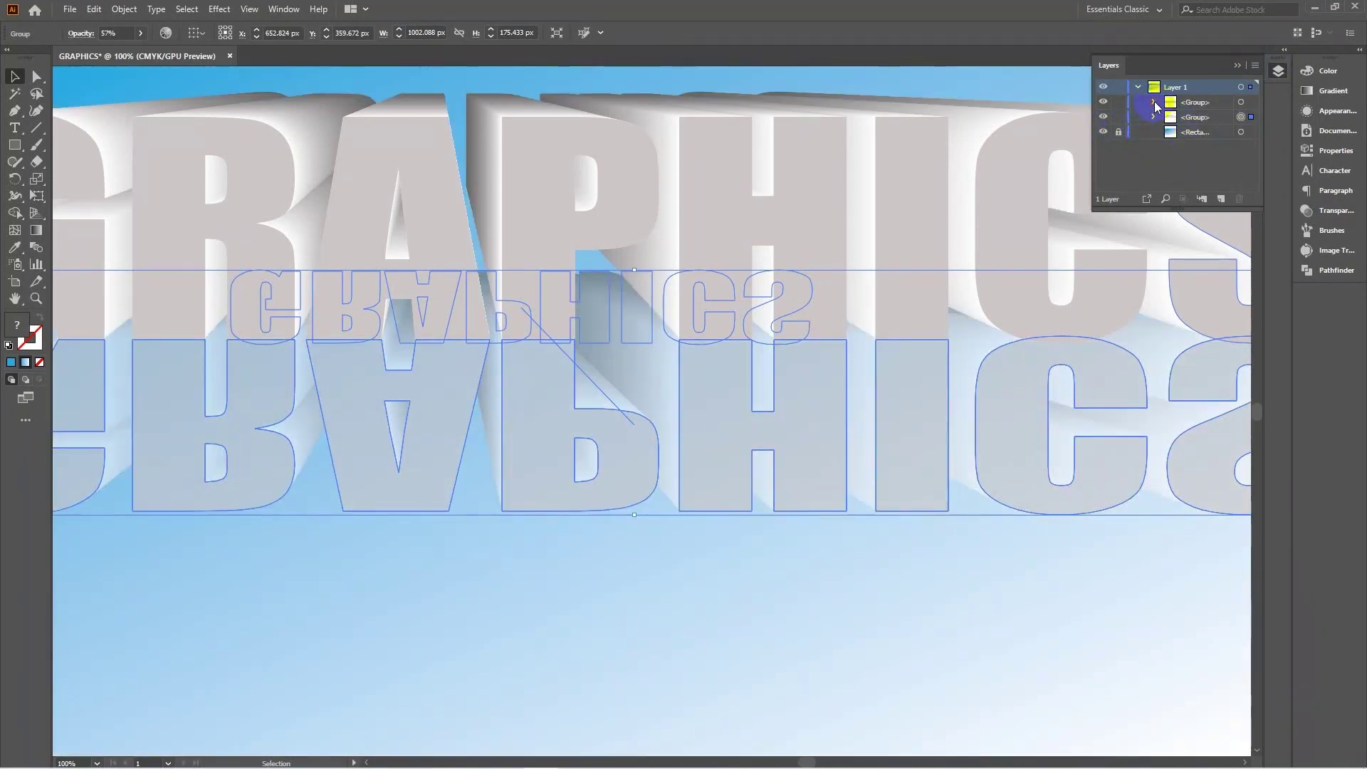
pyautogui.click(1171, 131)
pyautogui.click(1171, 131)
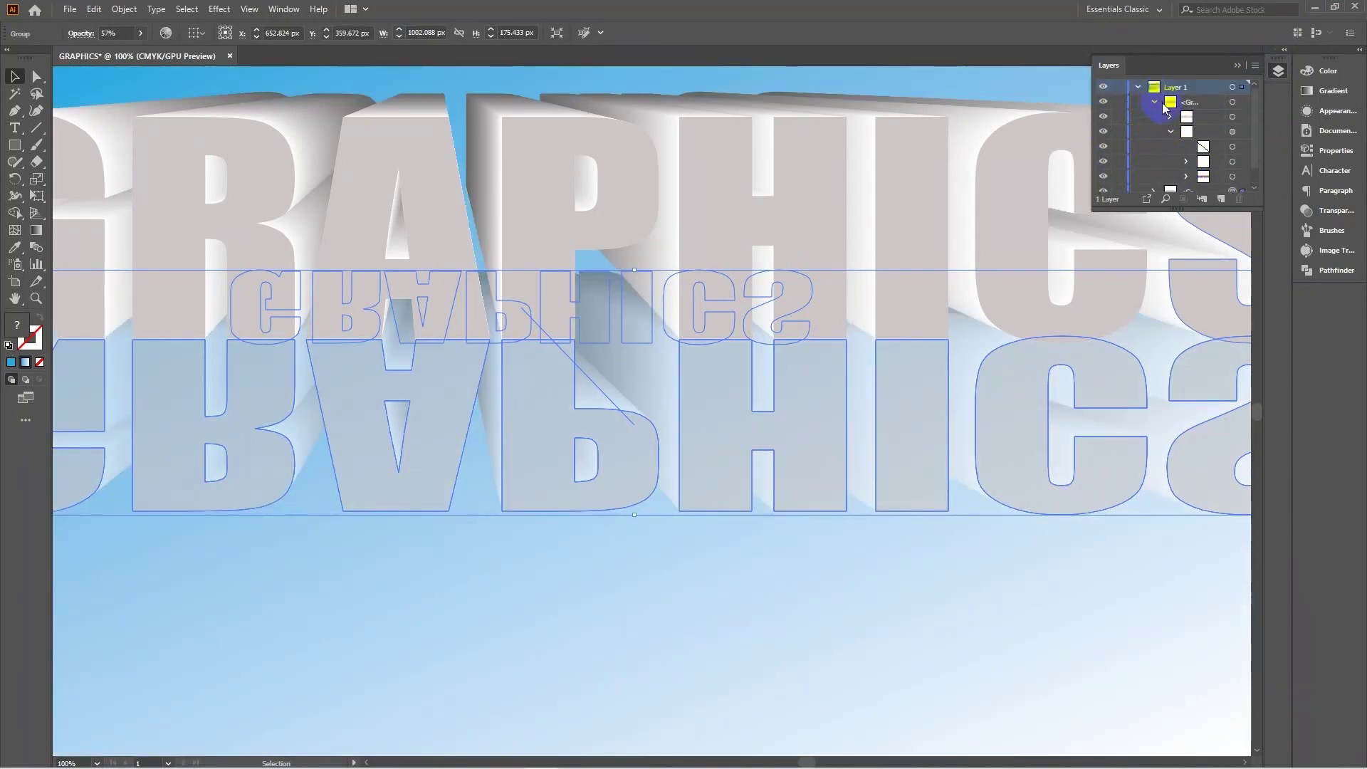
pyautogui.click(1154, 101)
pyautogui.click(1232, 158)
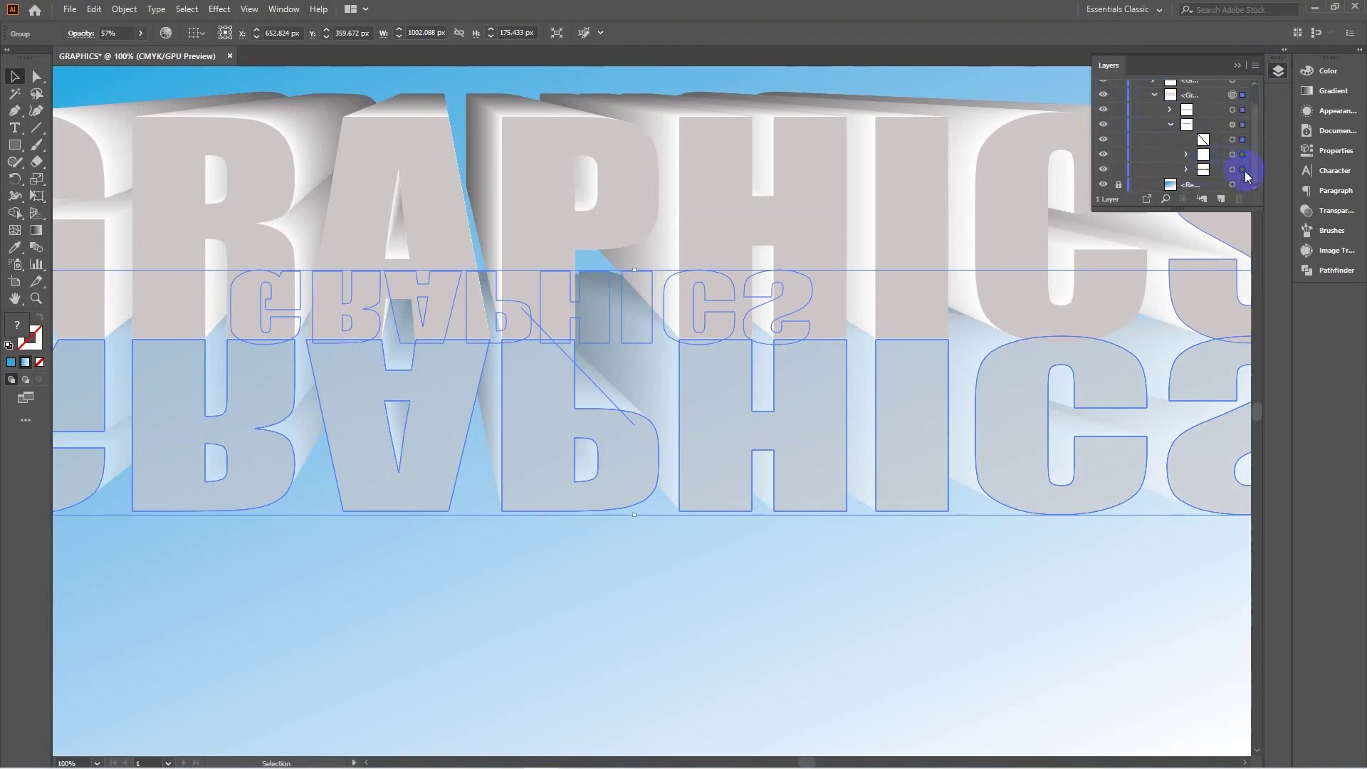
pyautogui.click(1244, 170)
# Step: Nudge the small mirrored group right and up to about Y 279.7 px
pyautogui.moveTo(601, 284); pyautogui.dragTo(612, 271)
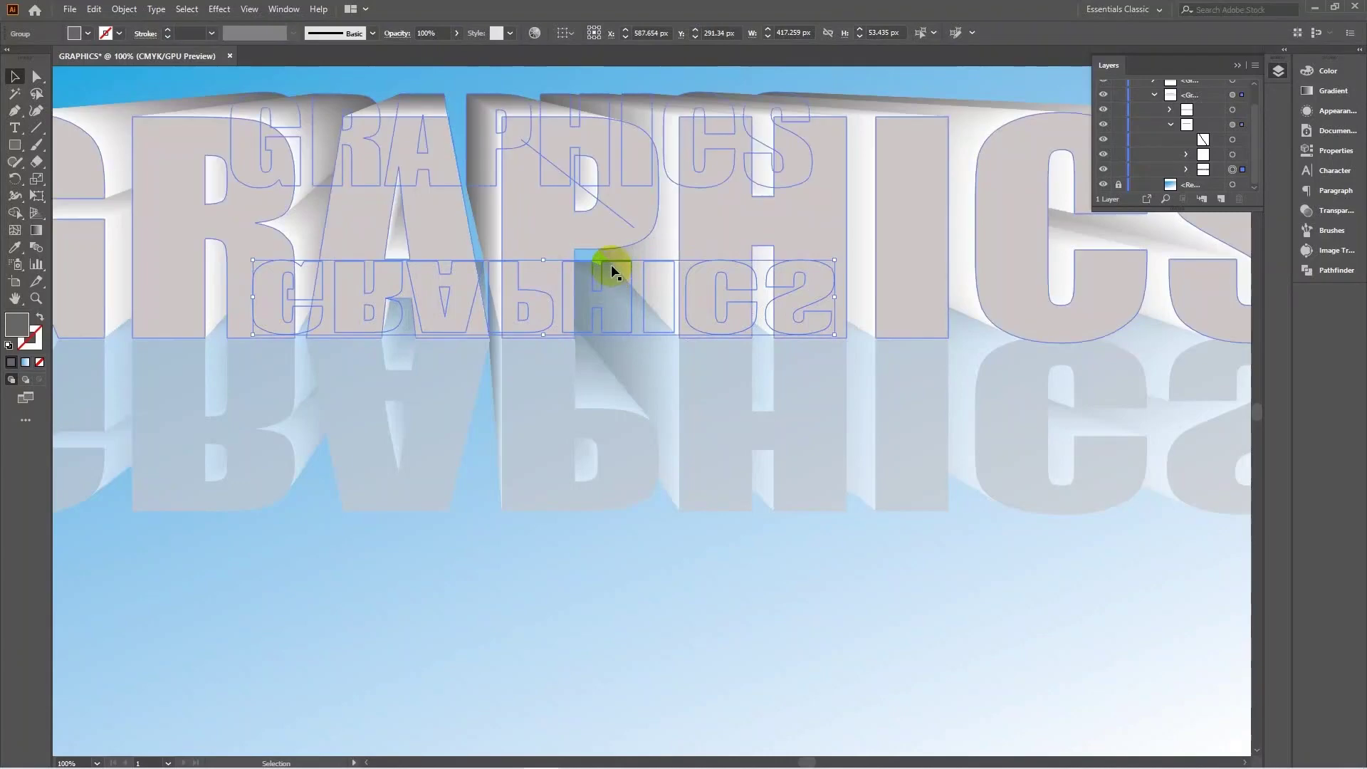
pyautogui.click(669, 271)
pyautogui.press('a')
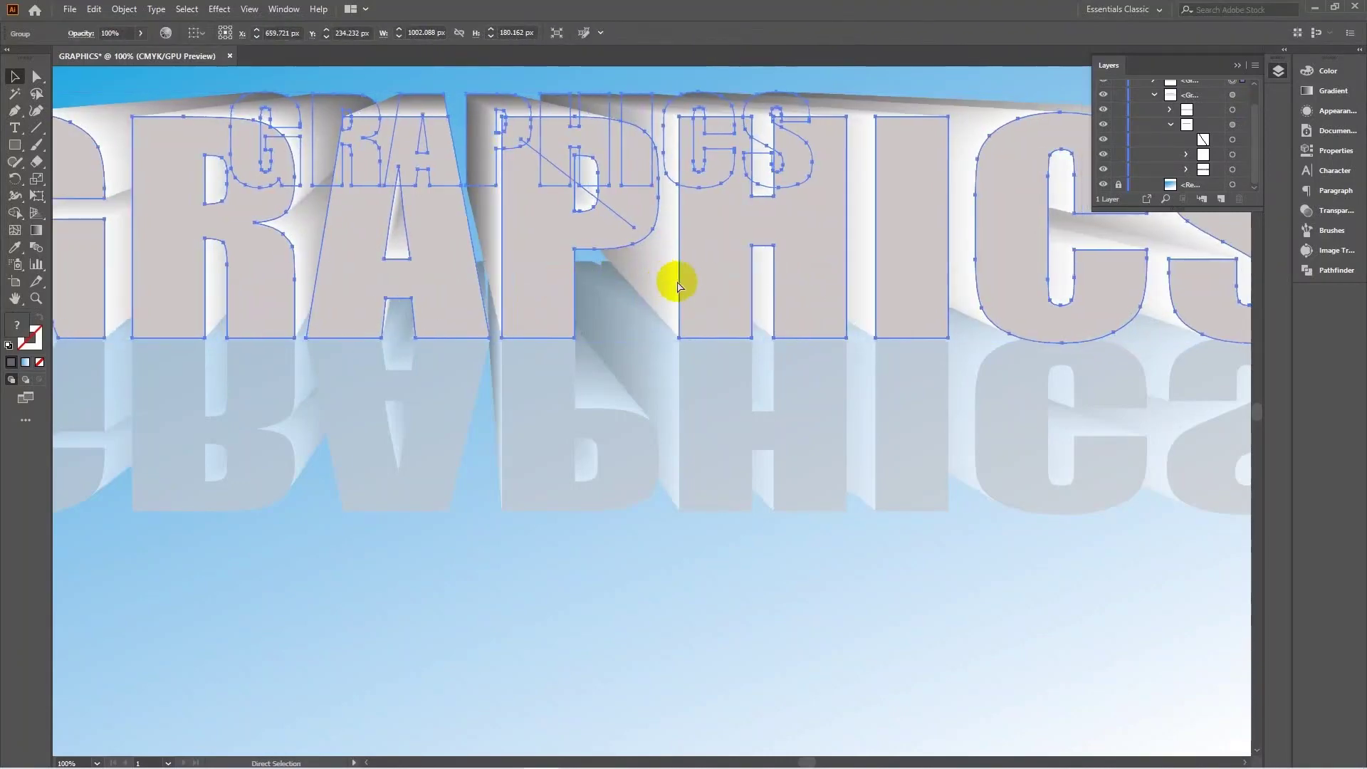
pyautogui.press('v')
pyautogui.click(677, 285)
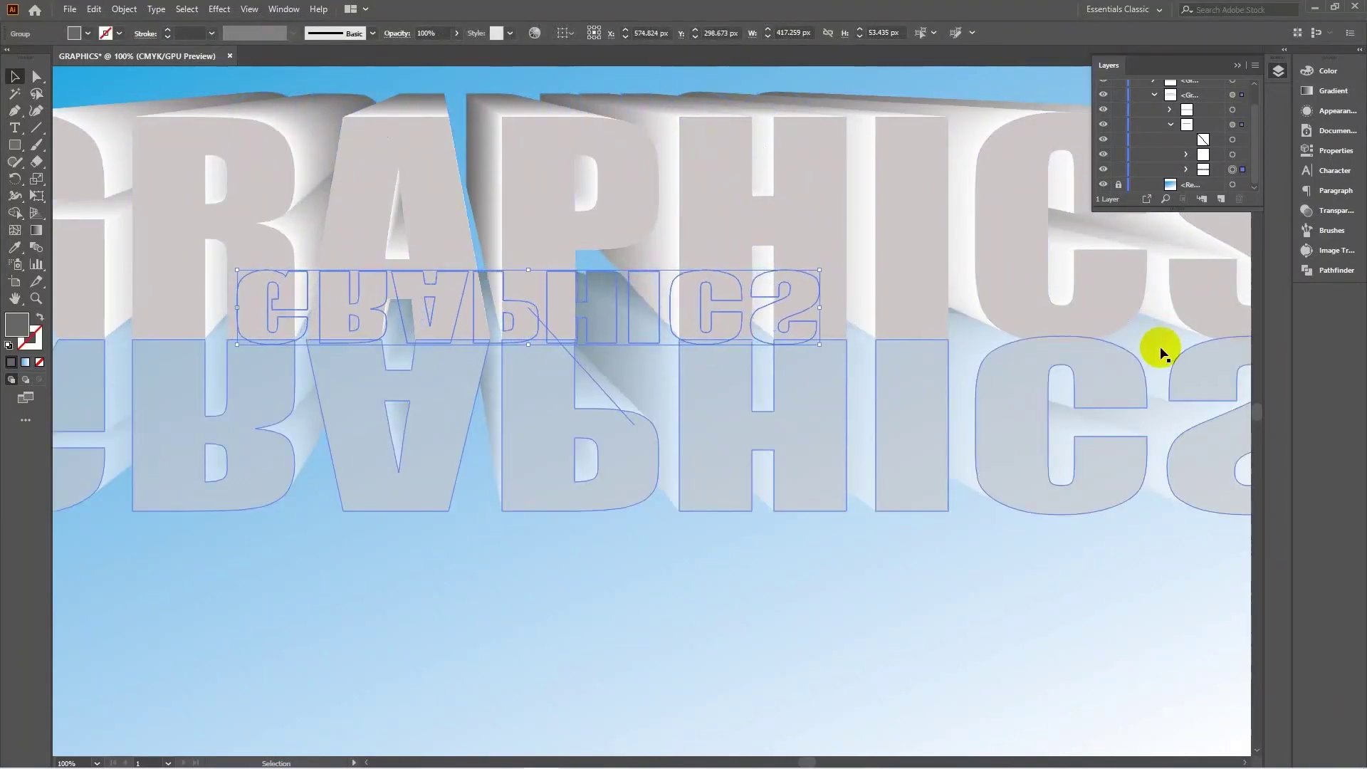
pyautogui.press('Right')
pyautogui.press('Right')
pyautogui.press('Right')
pyautogui.press('Right')
pyautogui.press('Right')
pyautogui.press('Right')
pyautogui.press('Up')
pyautogui.press('Up')
pyautogui.press('Up')
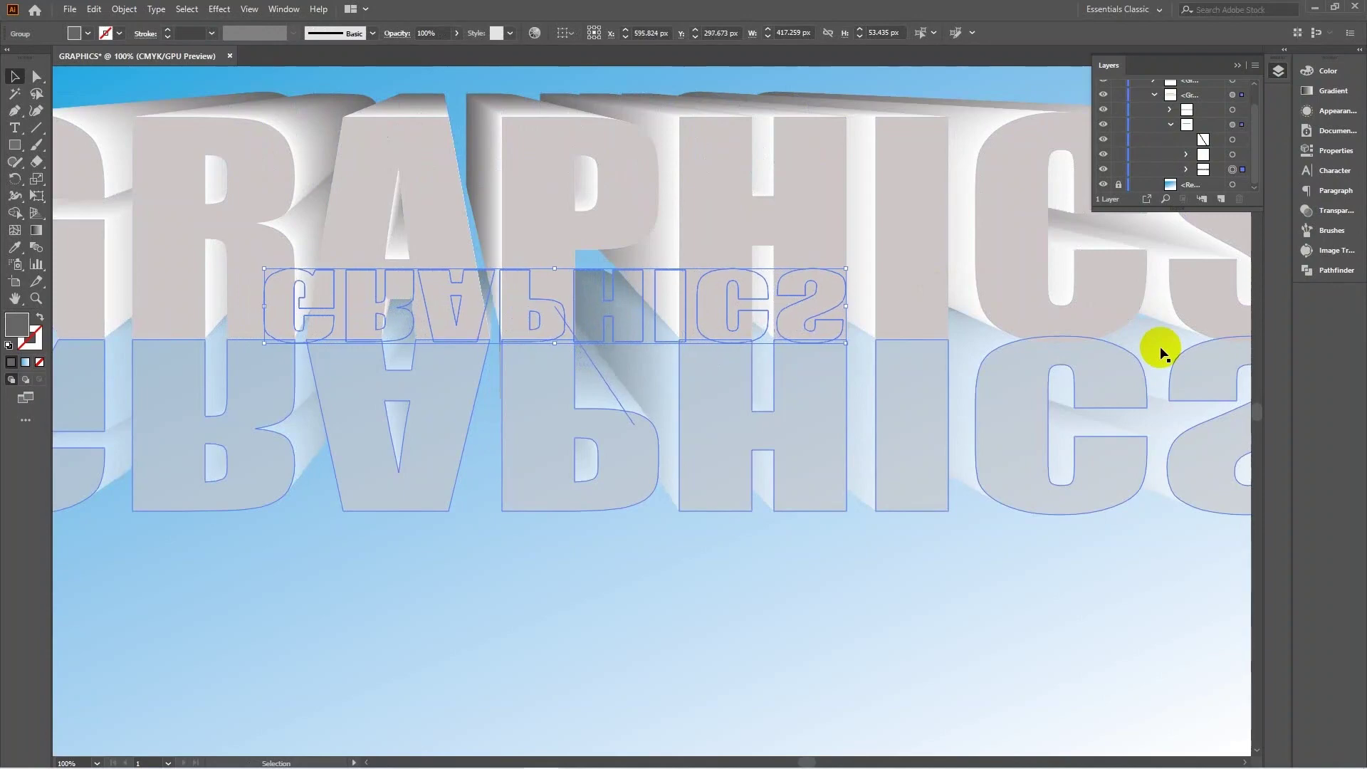
pyautogui.press('Up')
pyautogui.press('Up')
pyautogui.press('Up')
pyautogui.press('Up')
pyautogui.press('Up')
pyautogui.press('Up')
pyautogui.press('Up')
pyautogui.press('Up')
pyautogui.press('Up')
pyautogui.press('Right')
pyautogui.press('Right')
pyautogui.press('Right')
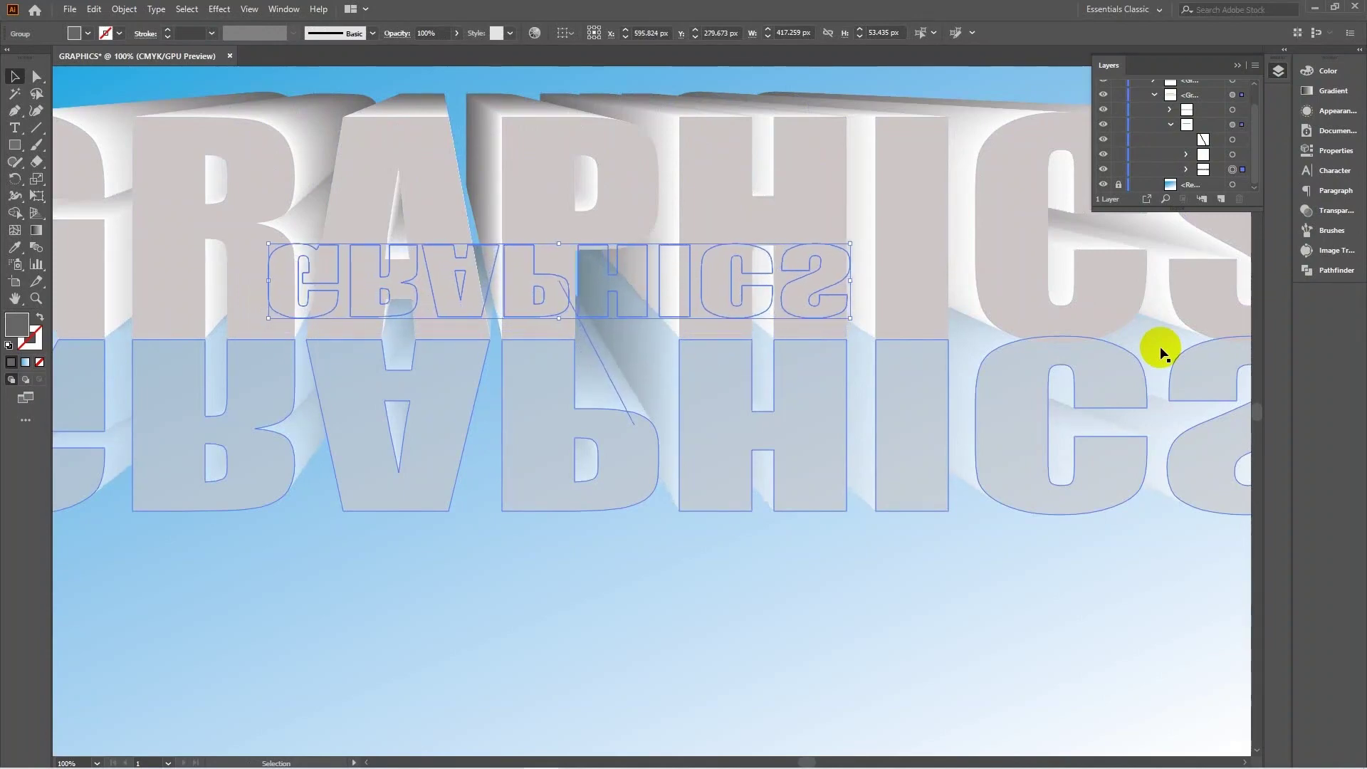
pyautogui.press('Right')
pyautogui.press('Right')
pyautogui.press('Right')
pyautogui.press('Right')
pyautogui.press('Right')
pyautogui.press('Right')
pyautogui.press('Right')
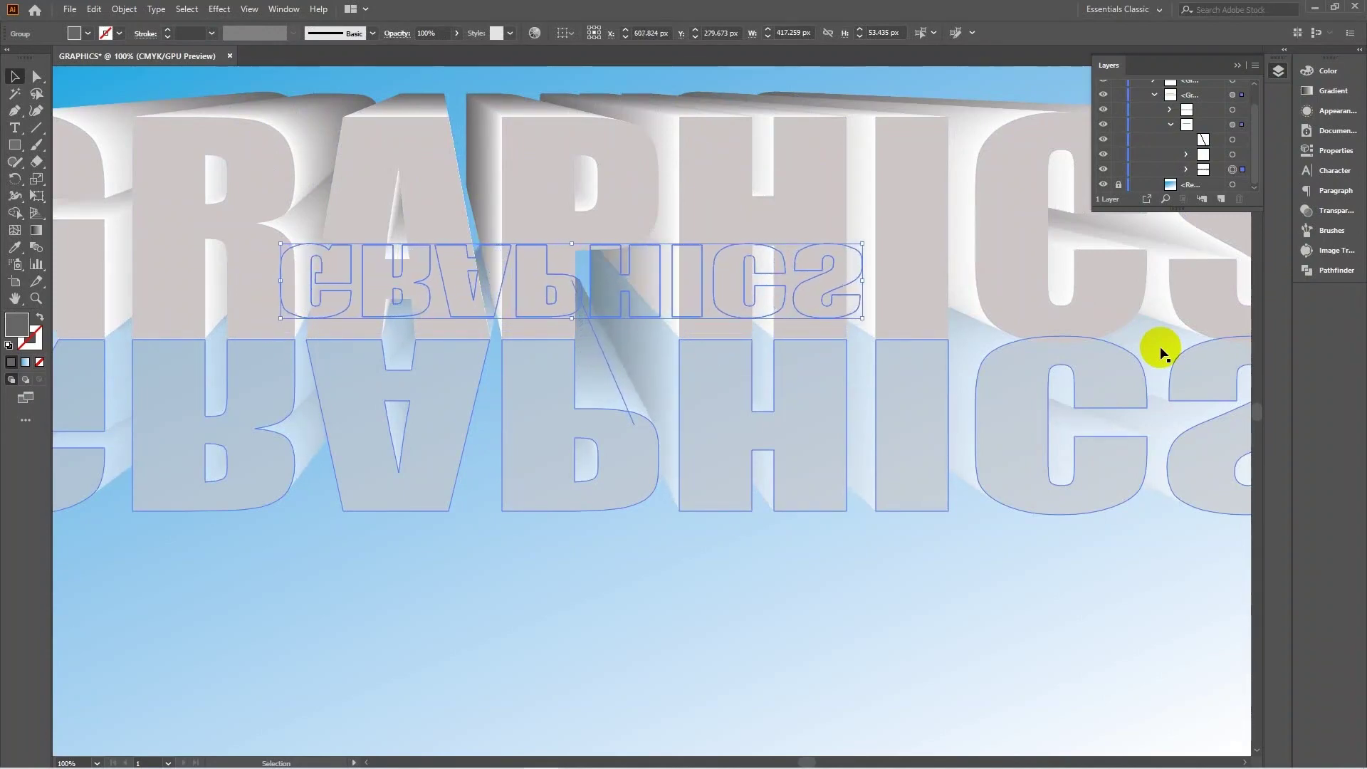
pyautogui.click(1278, 71)
pyautogui.click(743, 645)
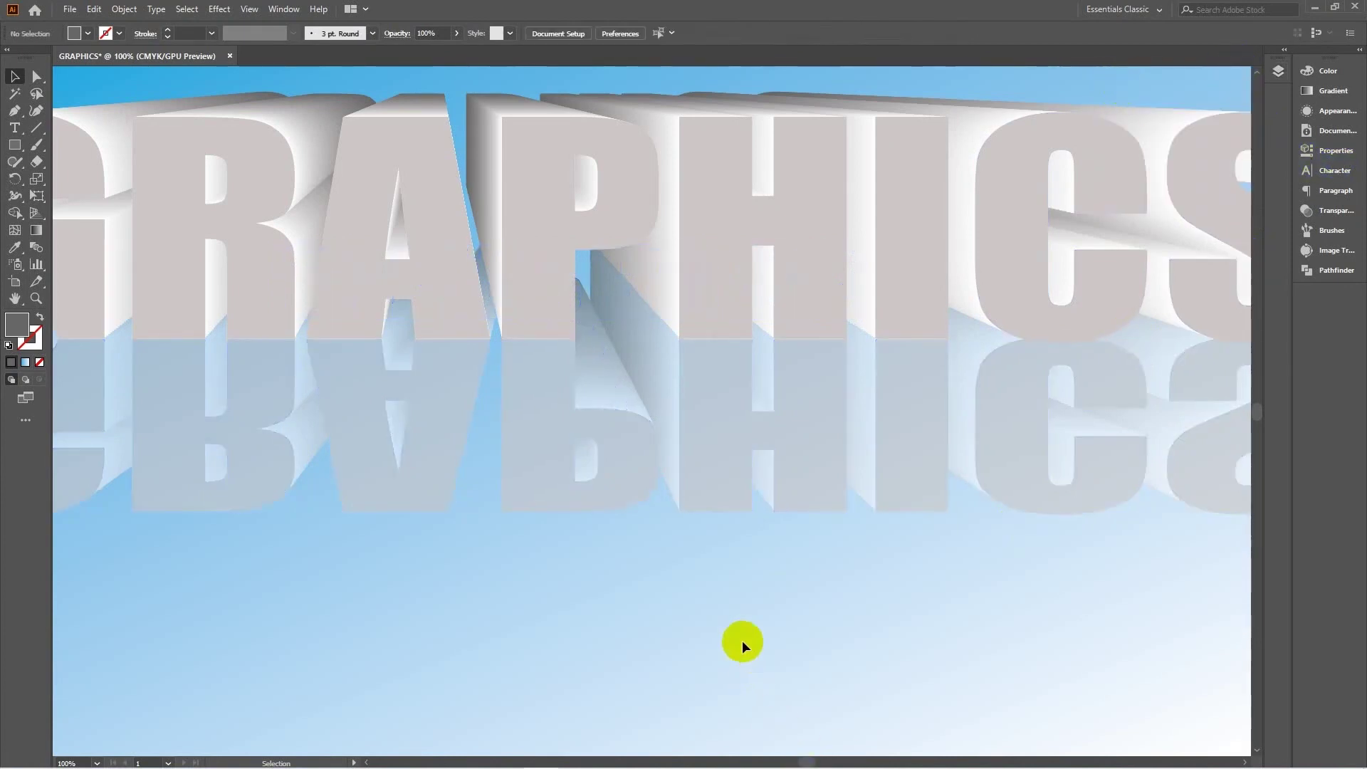
pyautogui.keyDown('alt'); pyautogui.scroll(-2, 742, 614); pyautogui.keyUp('alt')
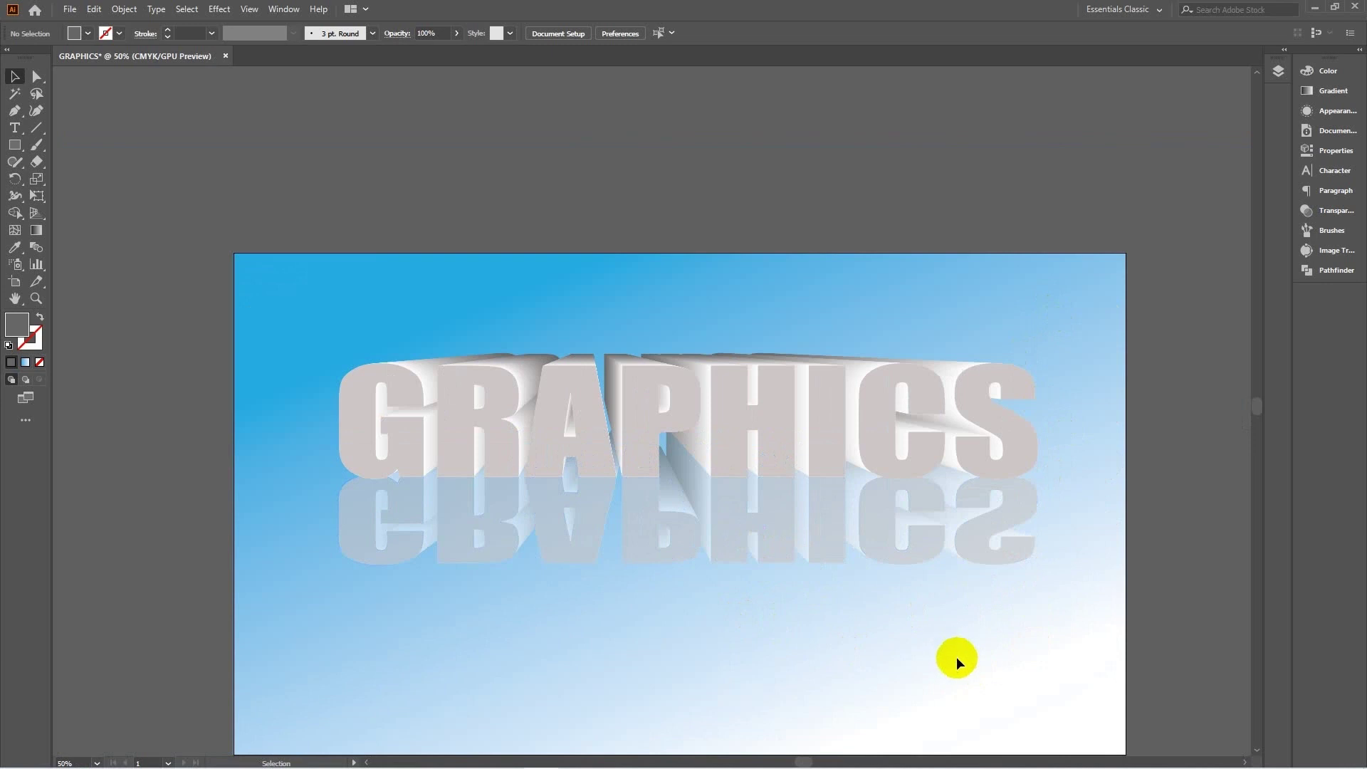
pyautogui.scroll(-3, 937, 626)
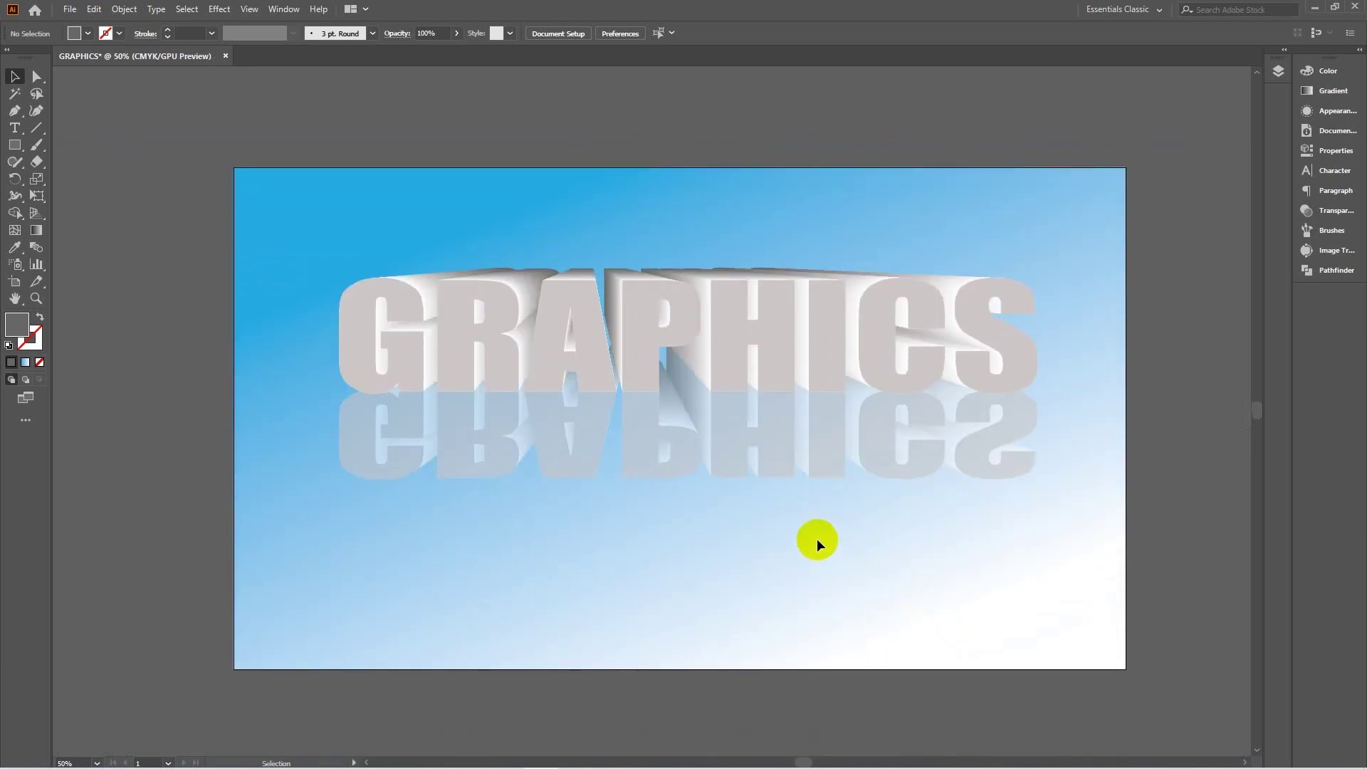
pyautogui.hotkey('ctrl', '0')
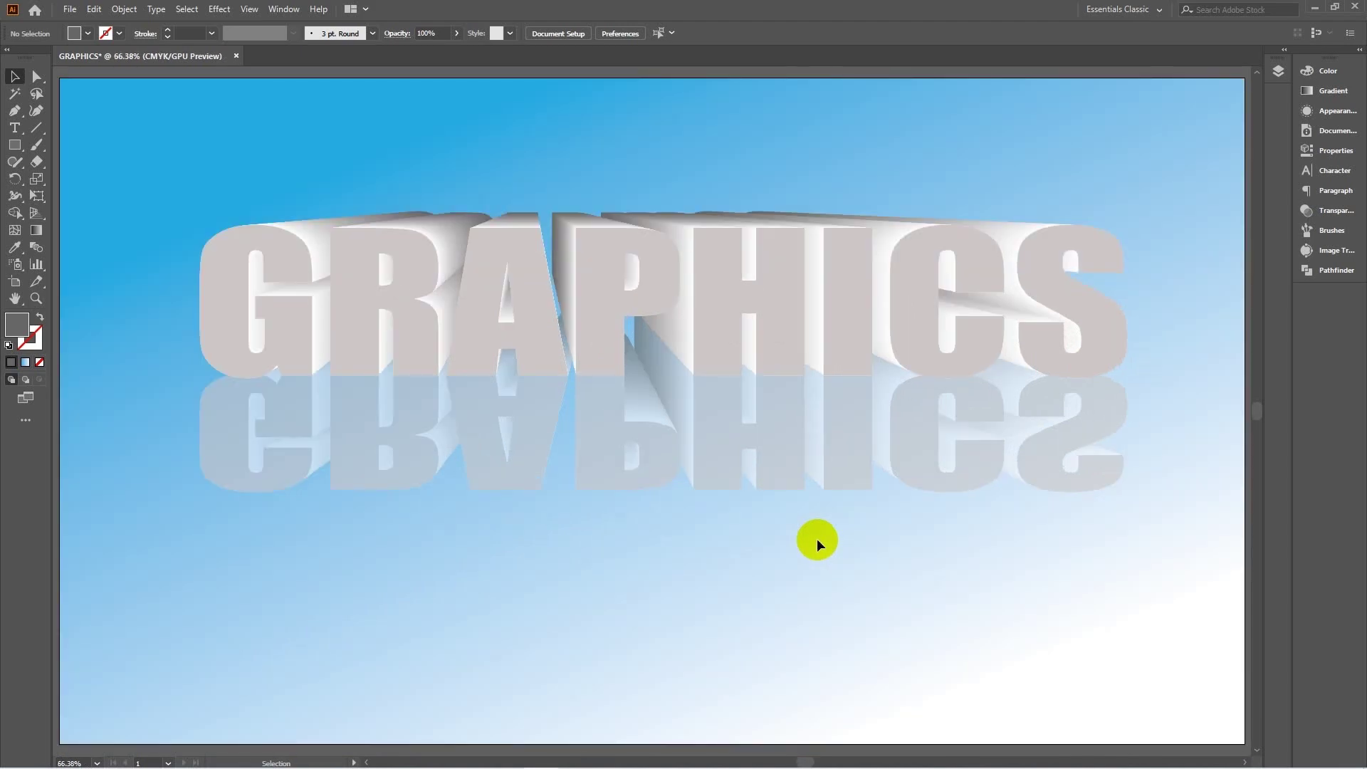